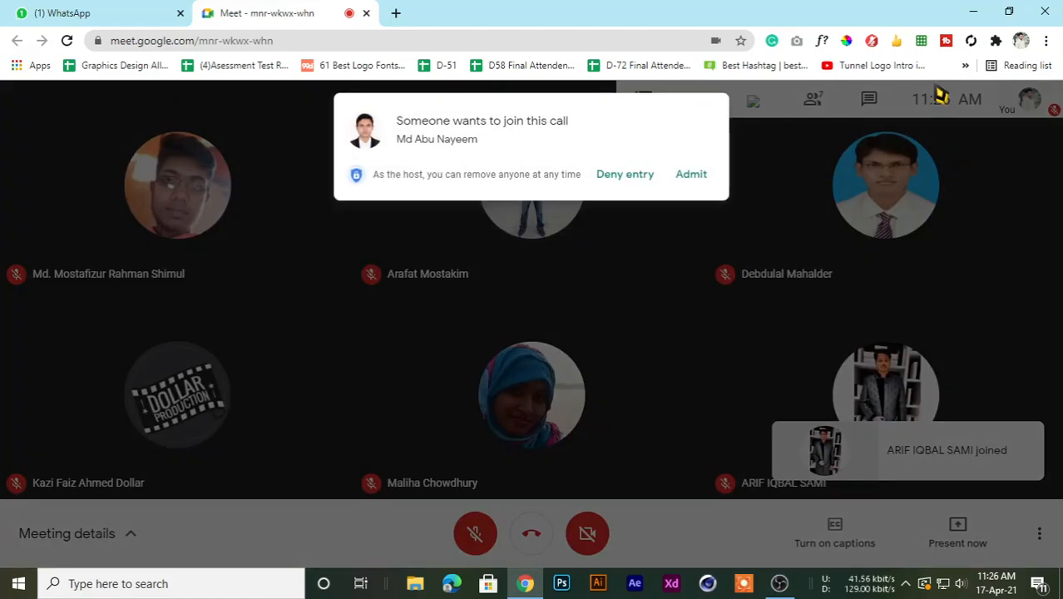
Admit the waiting participant to the call.
left_click(708, 178)
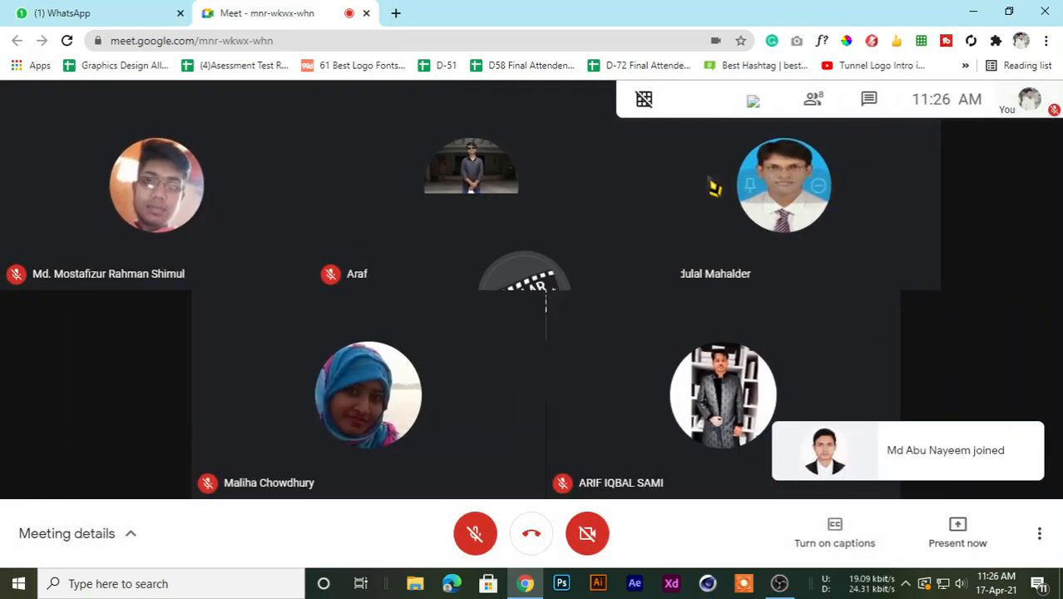
left_click(170, 12)
left_click(204, 13)
left_click(84, 12)
left_click(209, 12)
left_click(94, 12)
left_click(259, 13)
left_click(108, 12)
left_click(253, 10)
left_click(116, 11)
left_click(268, 11)
left_click(136, 11)
left_click(256, 12)
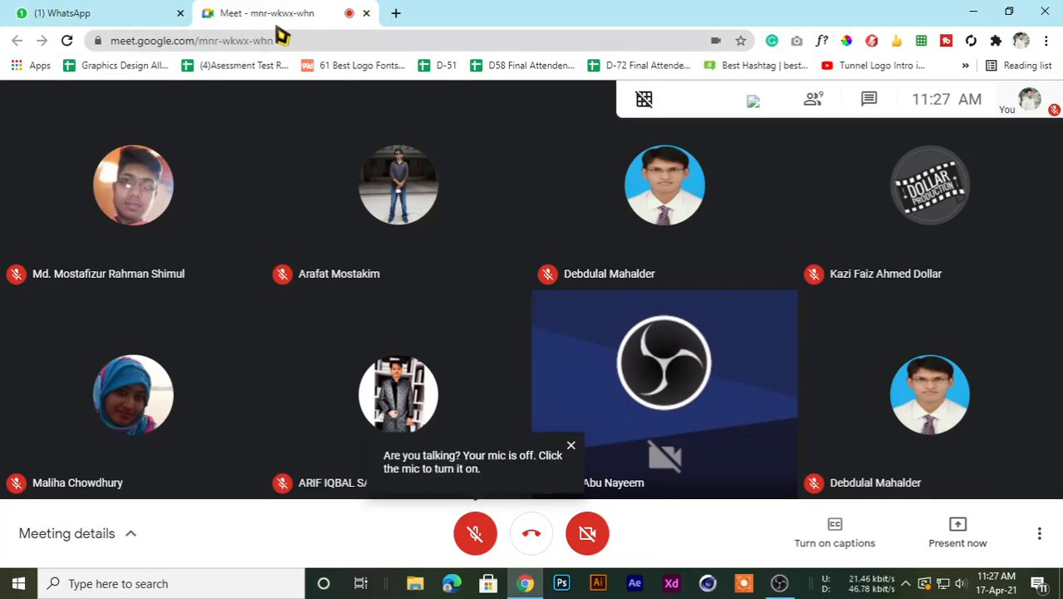
Open a new browser tab, return to the meeting and turn on the microphone.
left_click(396, 12)
left_click(328, 13)
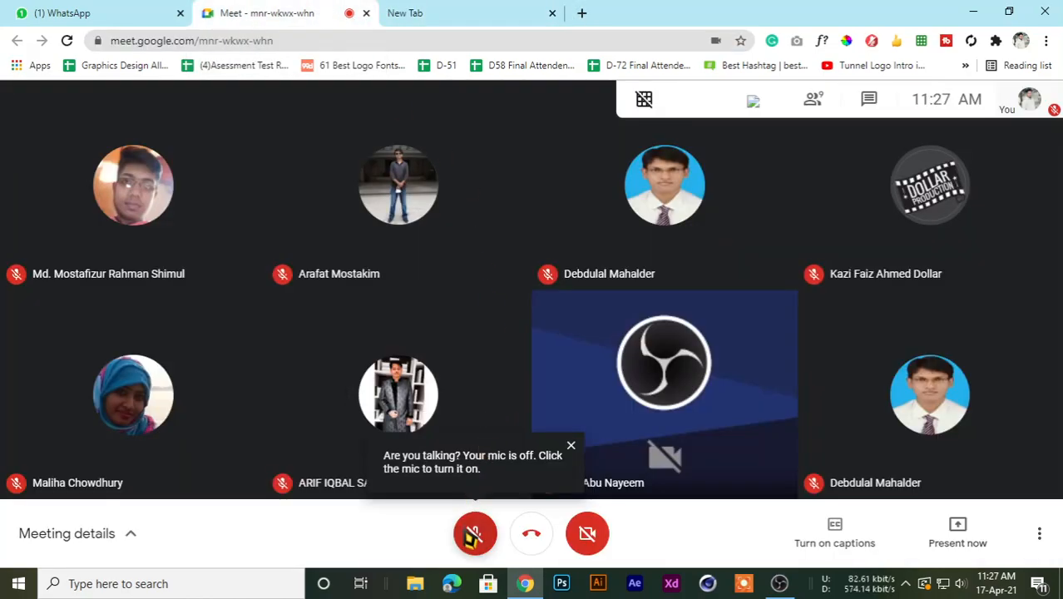
left_click(474, 533)
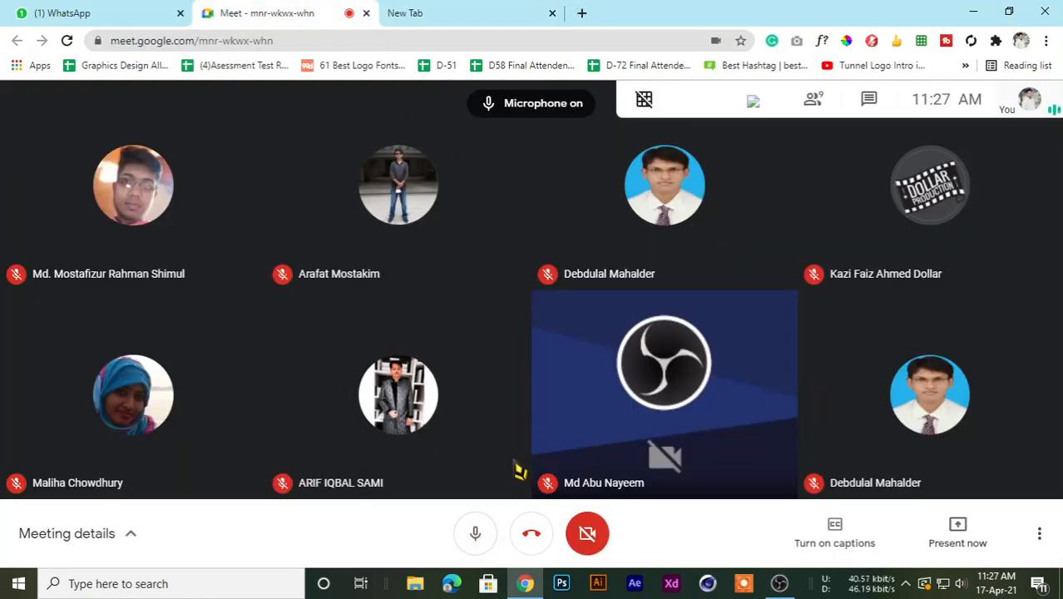
left_click(493, 10)
left_click(286, 12)
left_click(457, 11)
left_click(274, 15)
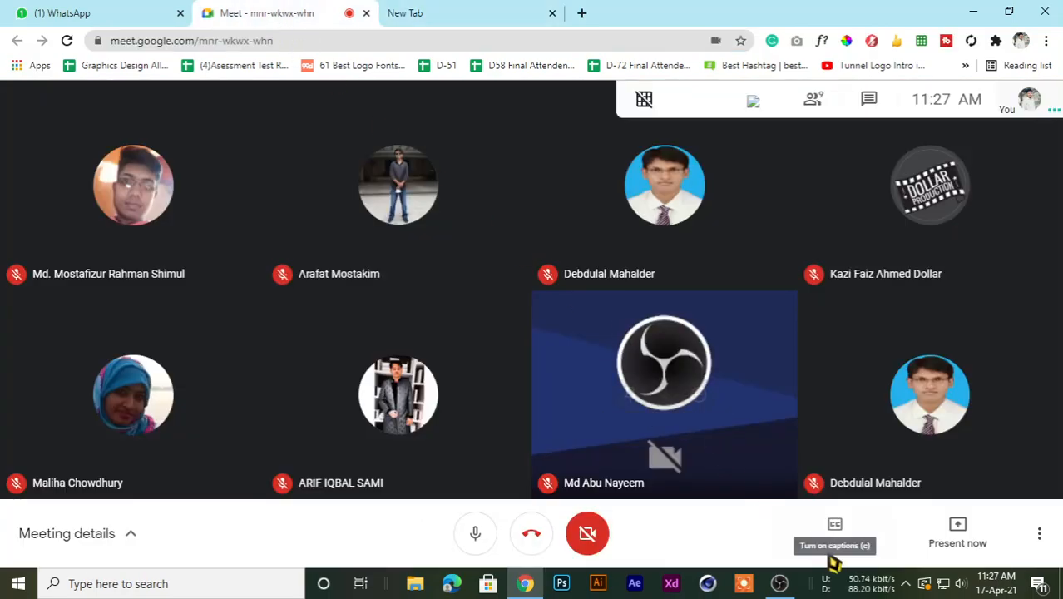
Check the computer's speaker volume and dismiss the volume control.
left_click(961, 582)
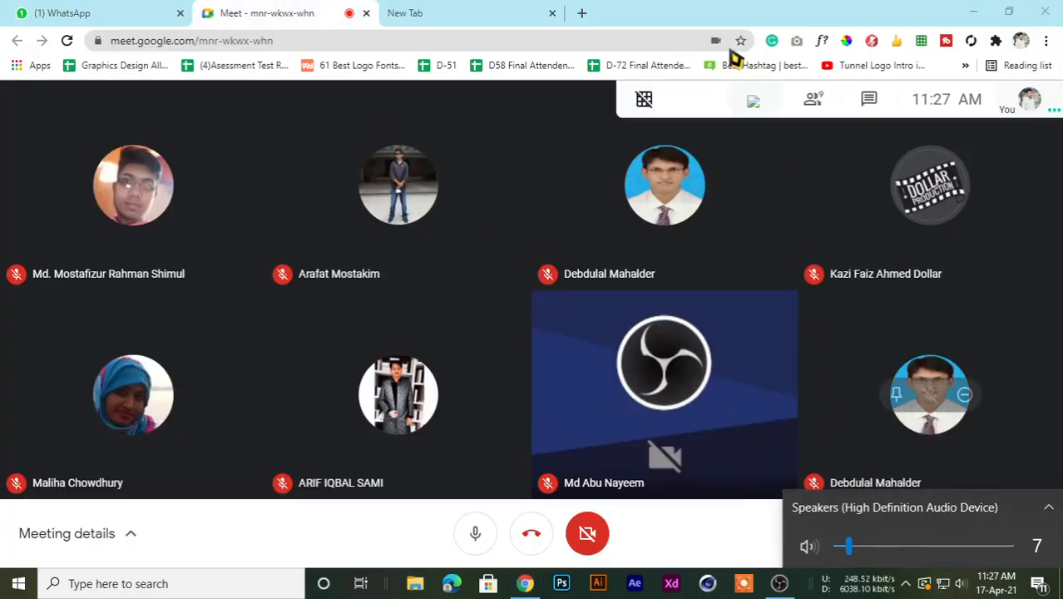
left_click(738, 9)
left_click(427, 12)
left_click(284, 11)
left_click(501, 12)
left_click(264, 11)
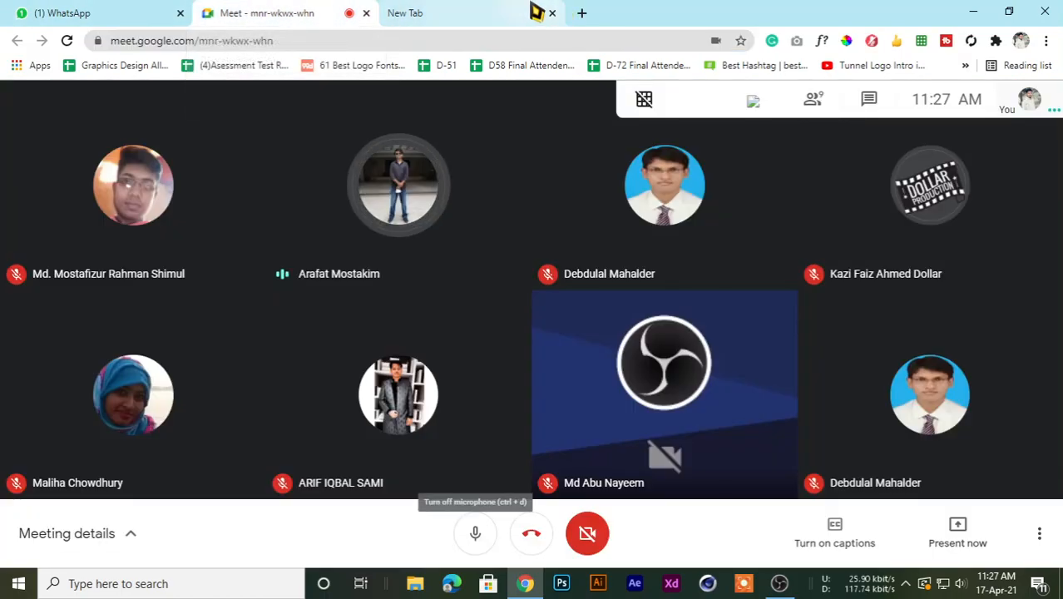
left_click(536, 11)
left_click(297, 12)
left_click(450, 11)
left_click(284, 12)
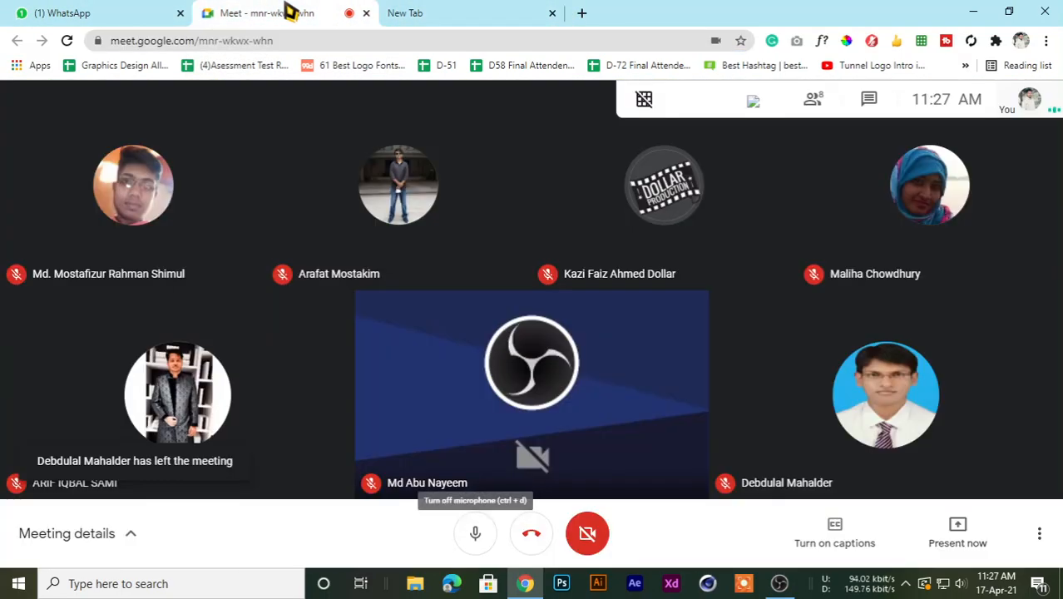
left_click(434, 12)
left_click(332, 12)
left_click(434, 12)
left_click(328, 12)
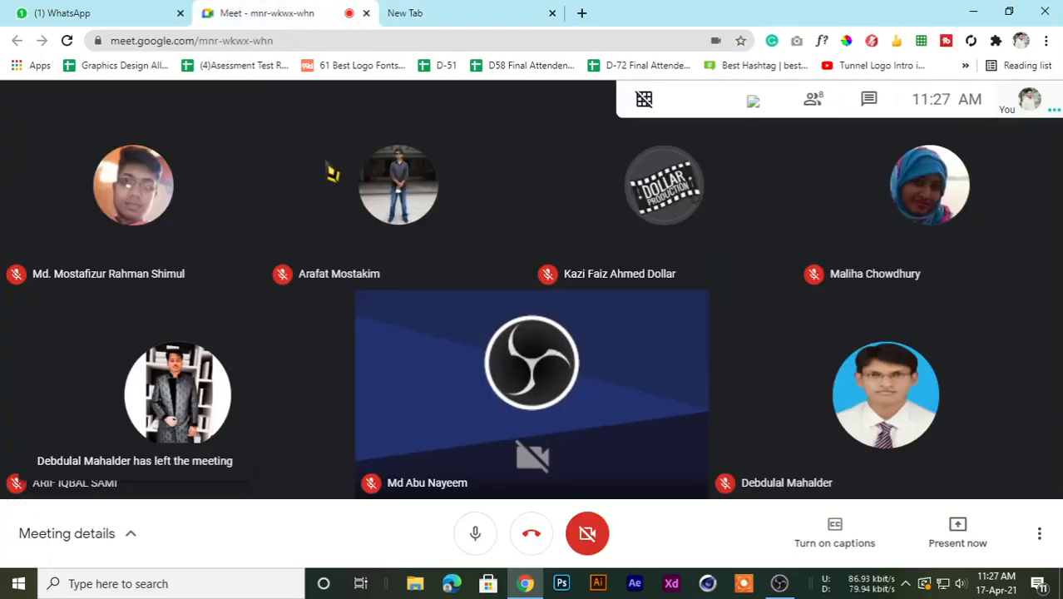
left_click(529, 12)
left_click(257, 12)
left_click(434, 12)
left_click(290, 11)
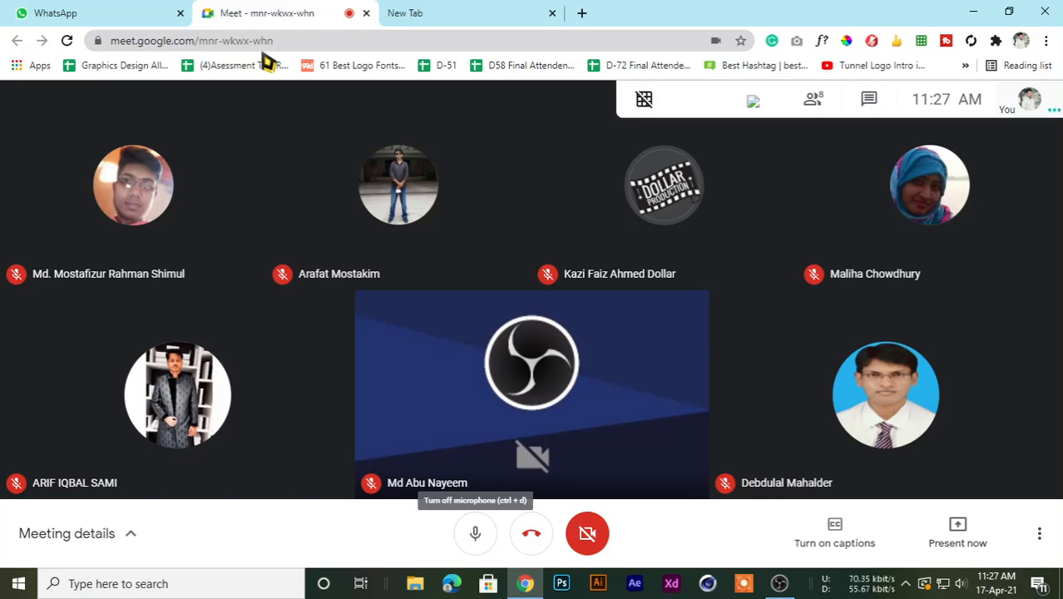
left_click(423, 11)
left_click(301, 12)
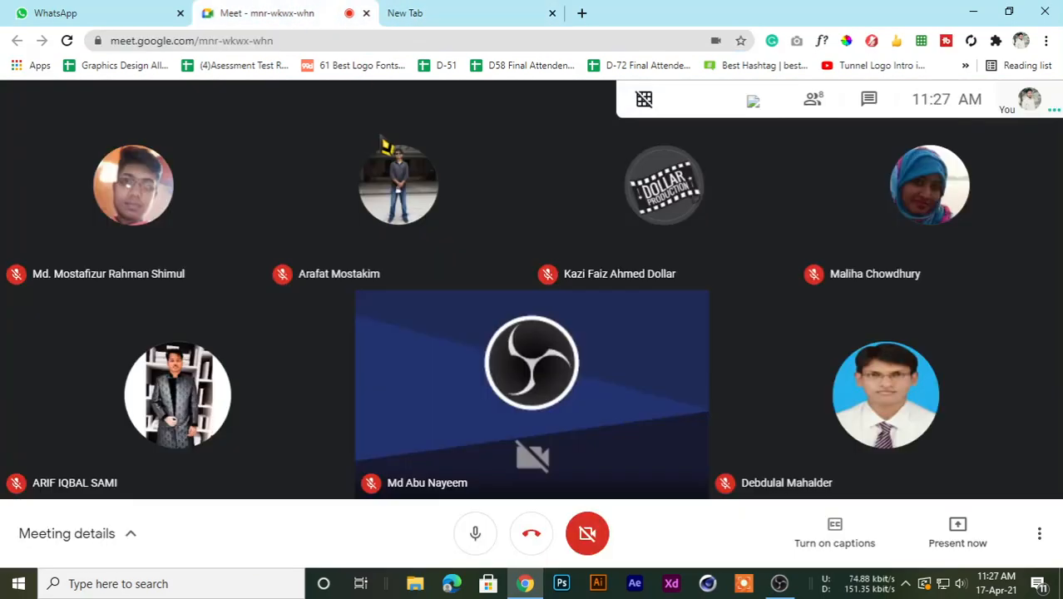
left_click(434, 11)
left_click(285, 12)
left_click(498, 10)
left_click(303, 10)
left_click(427, 10)
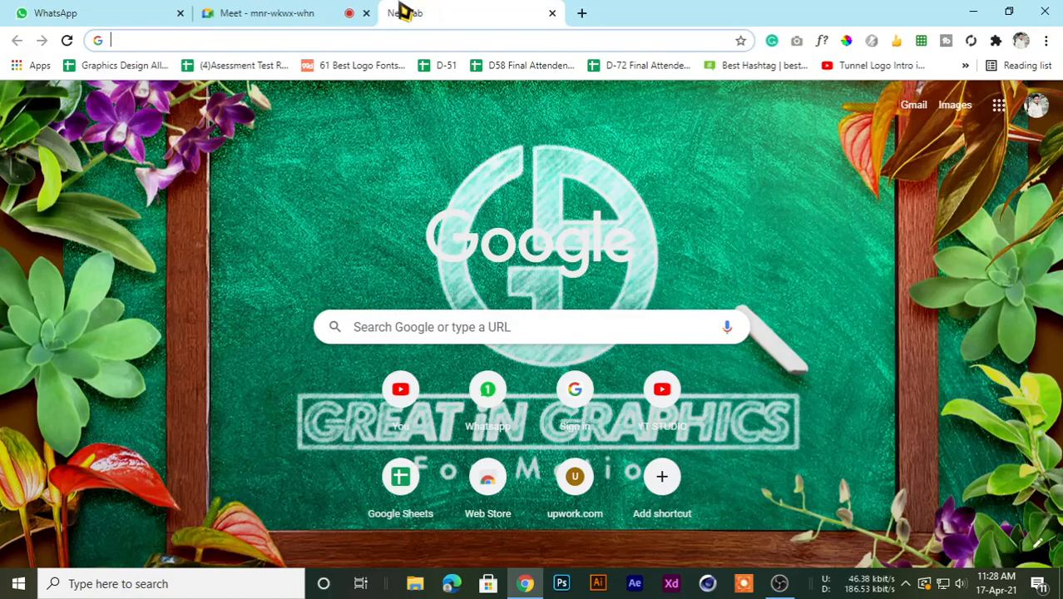
left_click(268, 7)
left_click(509, 7)
left_click(224, 12)
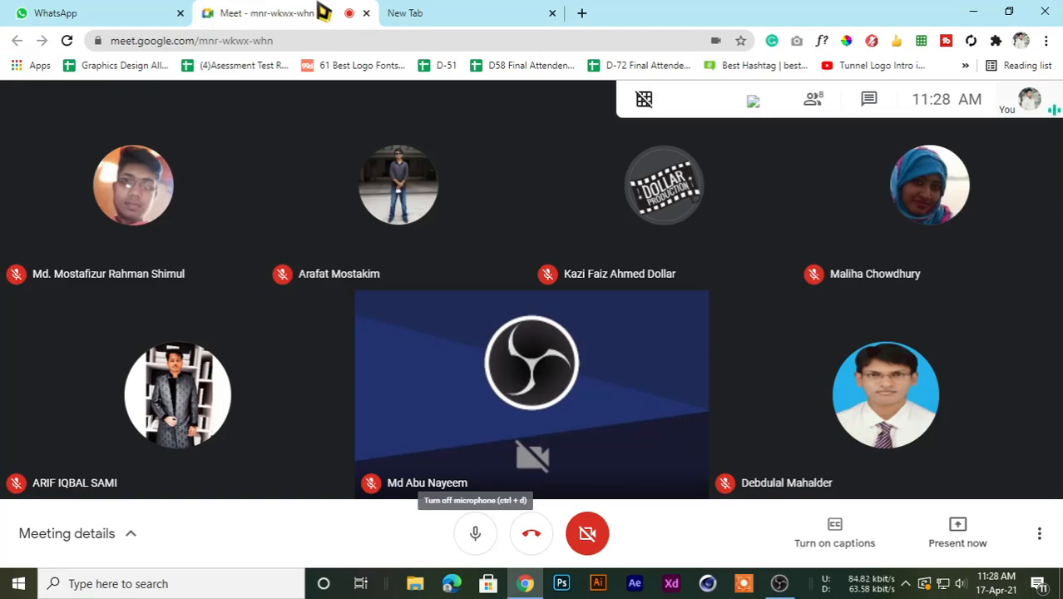
left_click(457, 10)
left_click(299, 11)
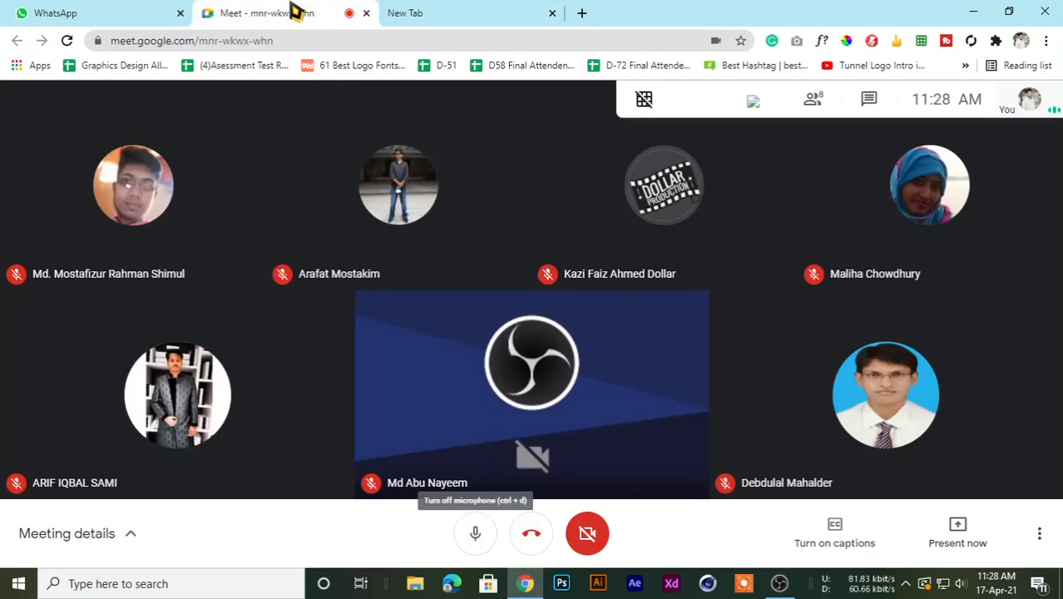
left_click(399, 11)
left_click(264, 15)
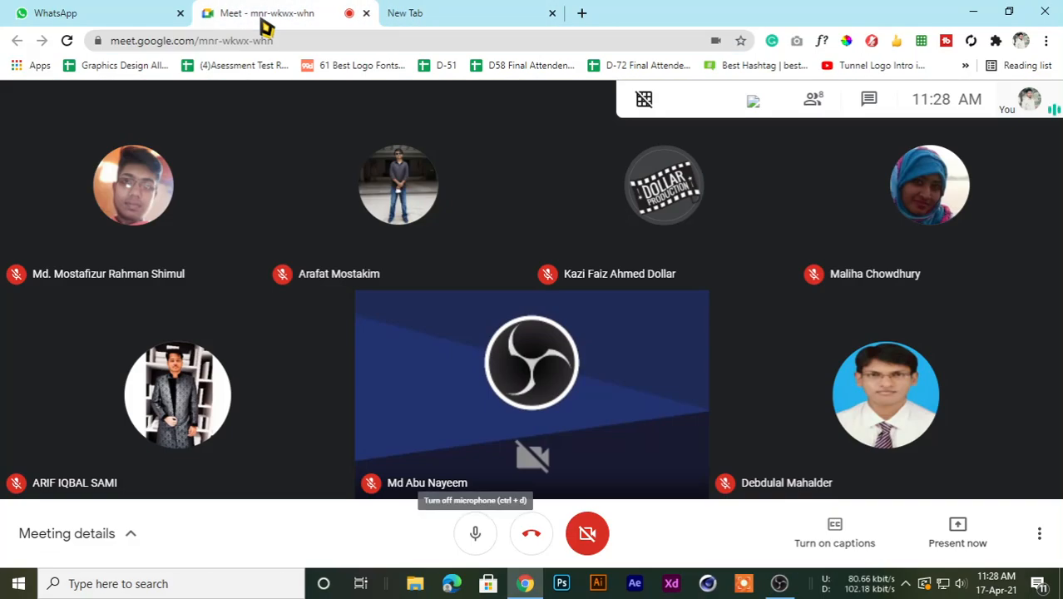
left_click(411, 11)
left_click(316, 12)
left_click(458, 11)
left_click(242, 12)
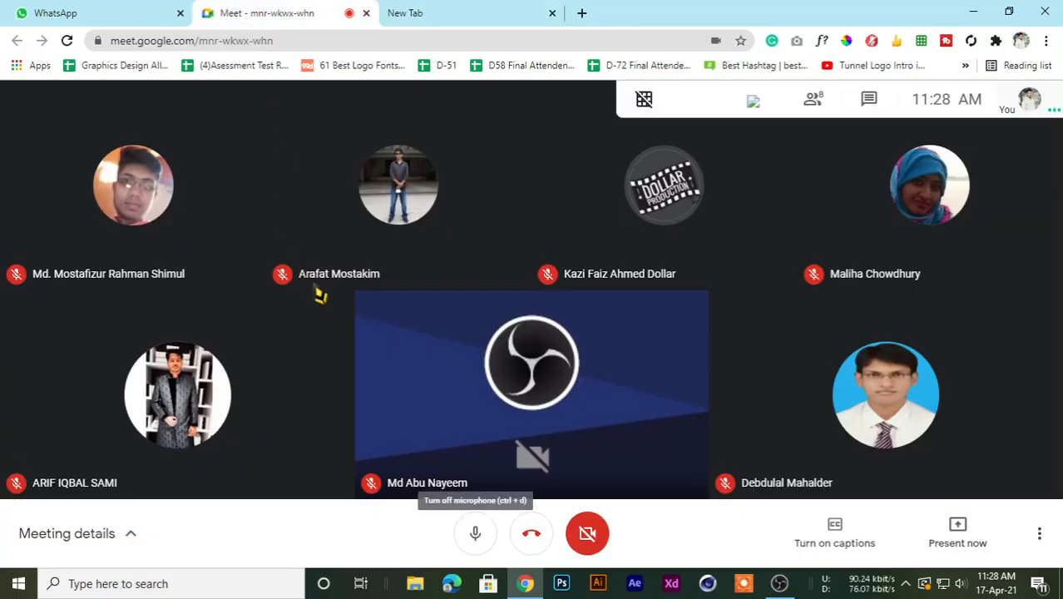
left_click(491, 10)
left_click(314, 11)
left_click(489, 10)
left_click(257, 10)
left_click(466, 10)
left_click(316, 10)
left_click(443, 12)
left_click(241, 12)
left_click(443, 12)
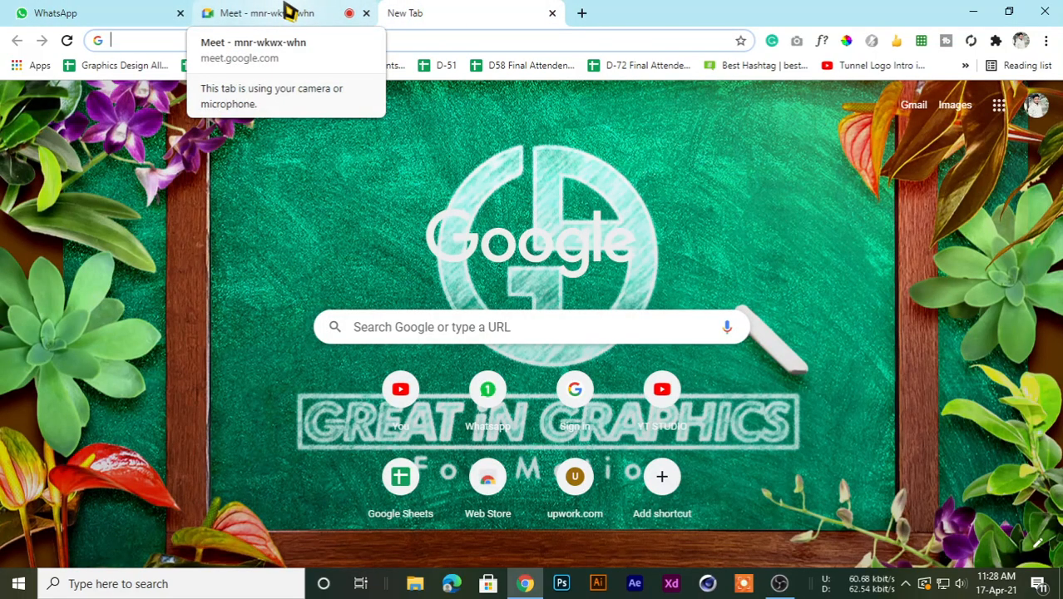
left_click(286, 12)
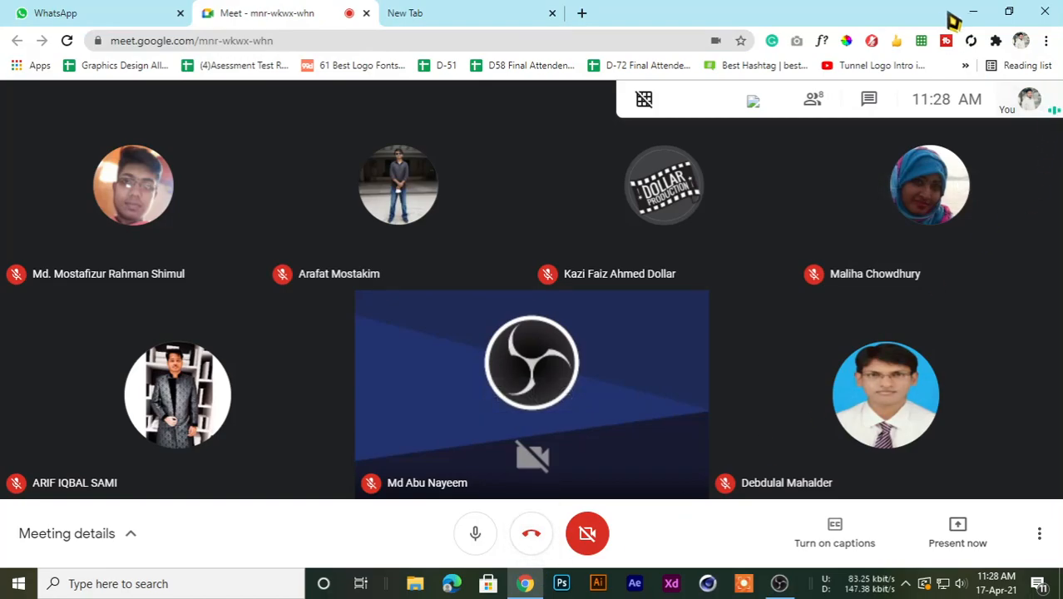
Minimise the browser, launch Adobe Illustrator and Photoshop, and put the Illustrator window away.
left_click(973, 11)
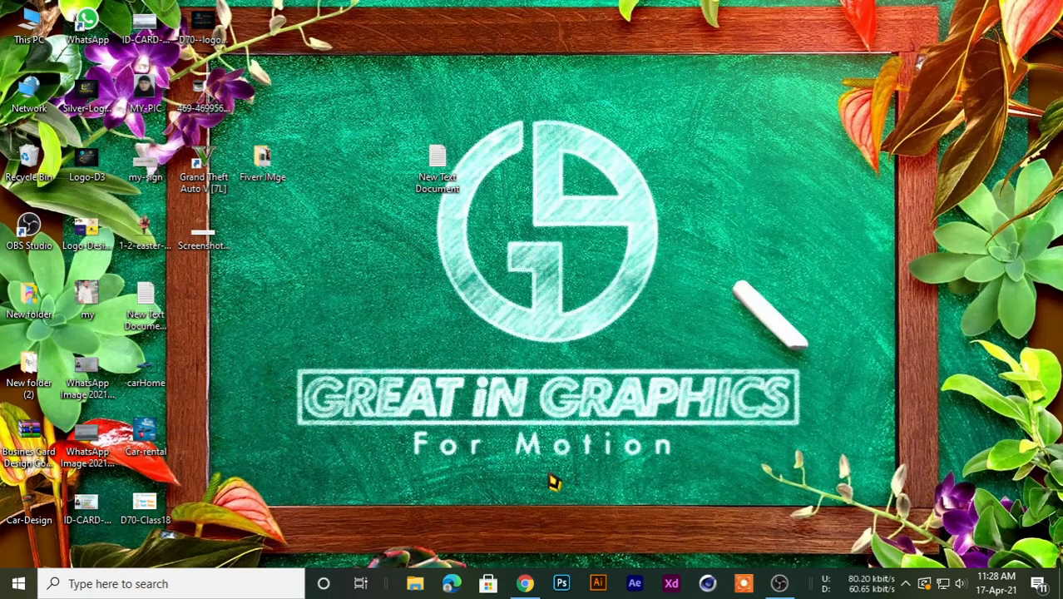
left_click(596, 587)
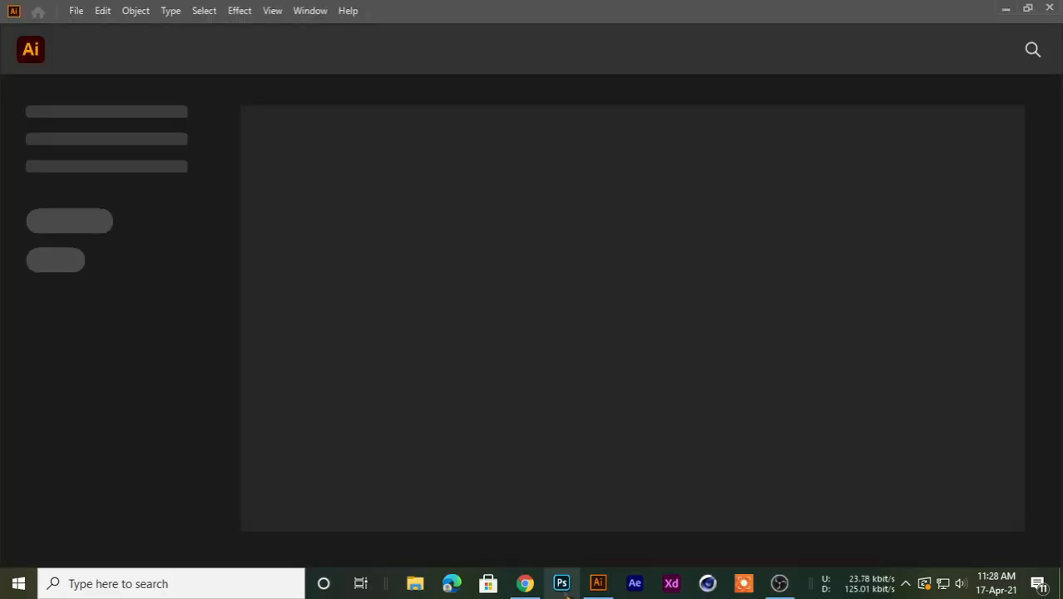
left_click(1005, 8)
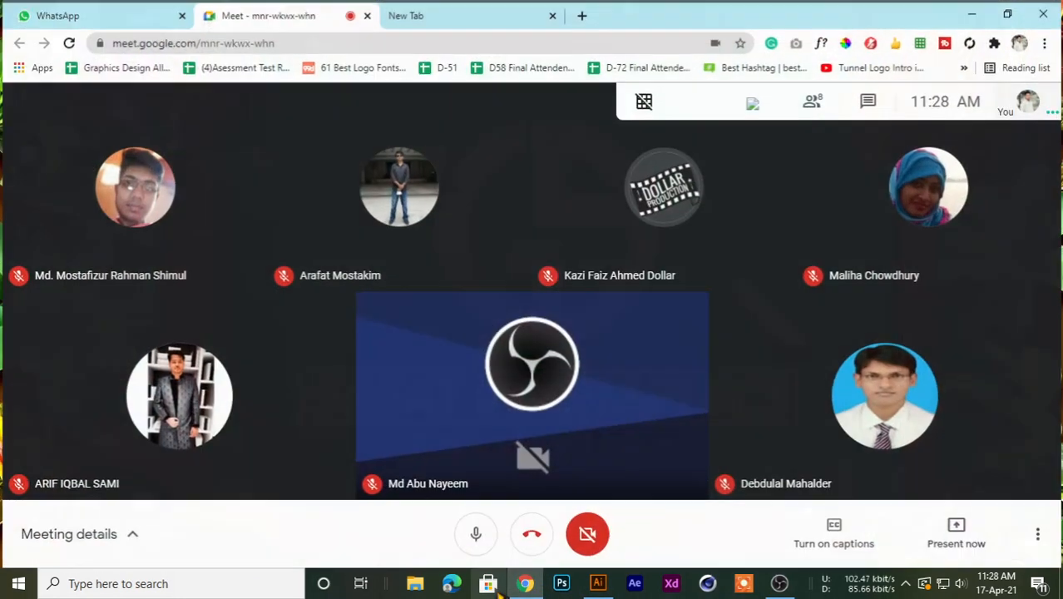
left_click(525, 583)
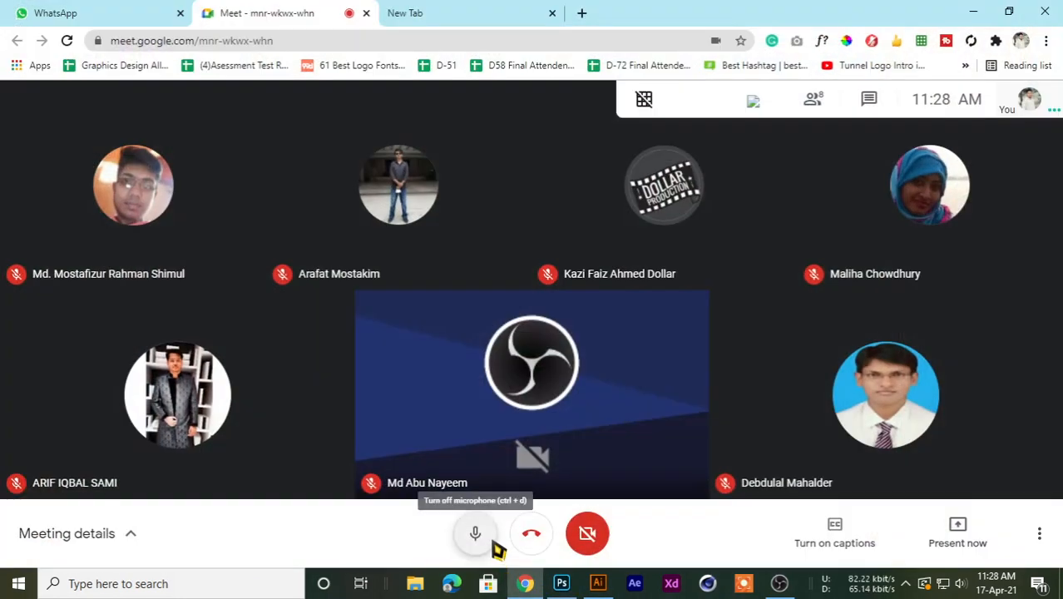
left_click(457, 12)
left_click(298, 6)
left_click(458, 6)
left_click(297, 6)
left_click(559, 7)
Leave the browser and, in File Explorer, open the D-62 folder inside LEDP CLASS on the LEDP CLASS (F:) drive.
left_click(972, 10)
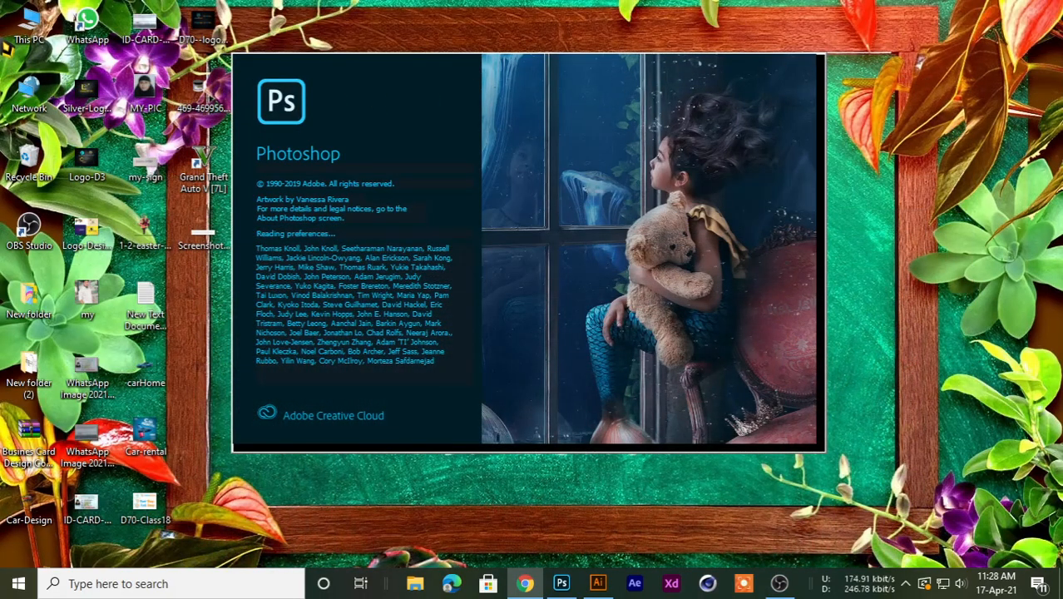
left_click(26, 33)
double_click(28, 37)
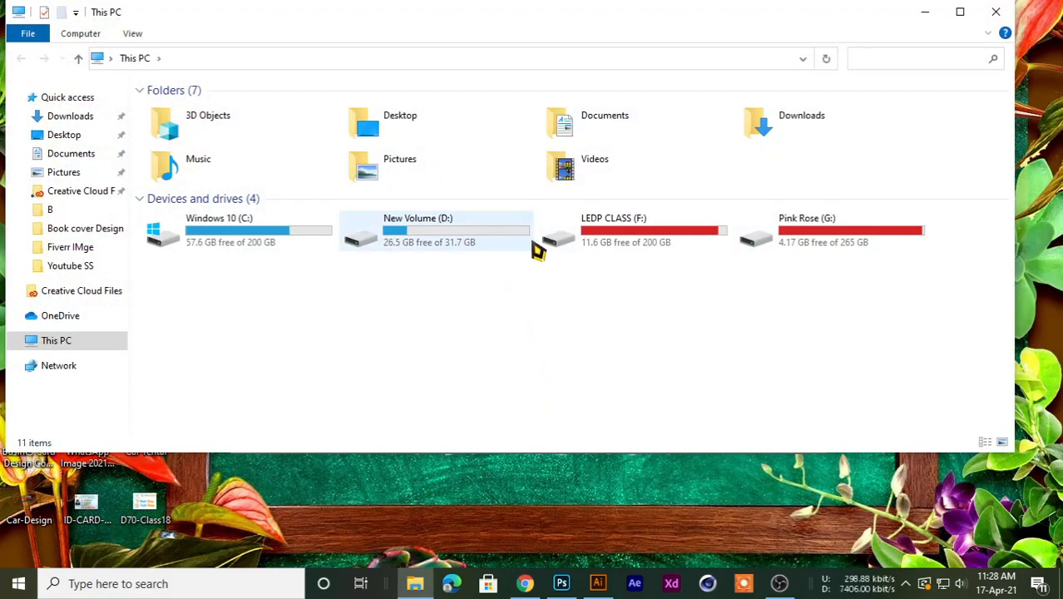
left_click(621, 234)
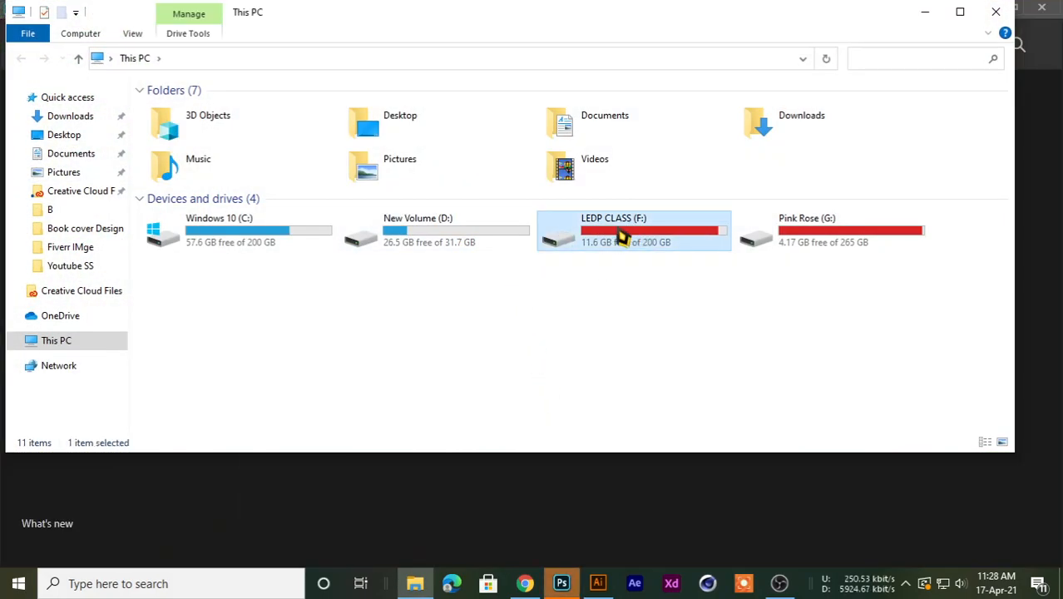
key("F2")
key("Escape")
double_click(612, 241)
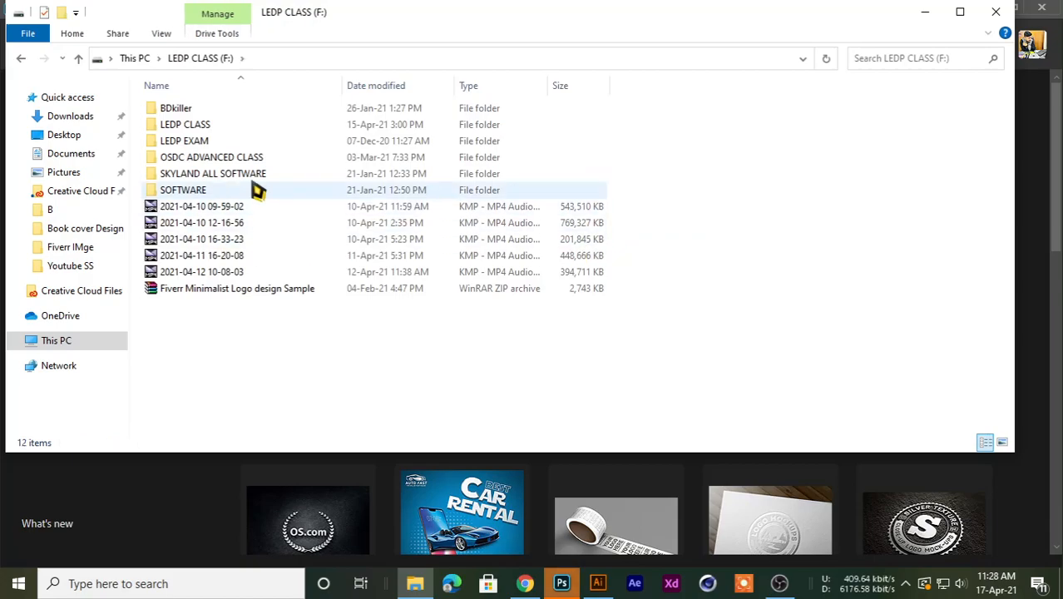
double_click(178, 126)
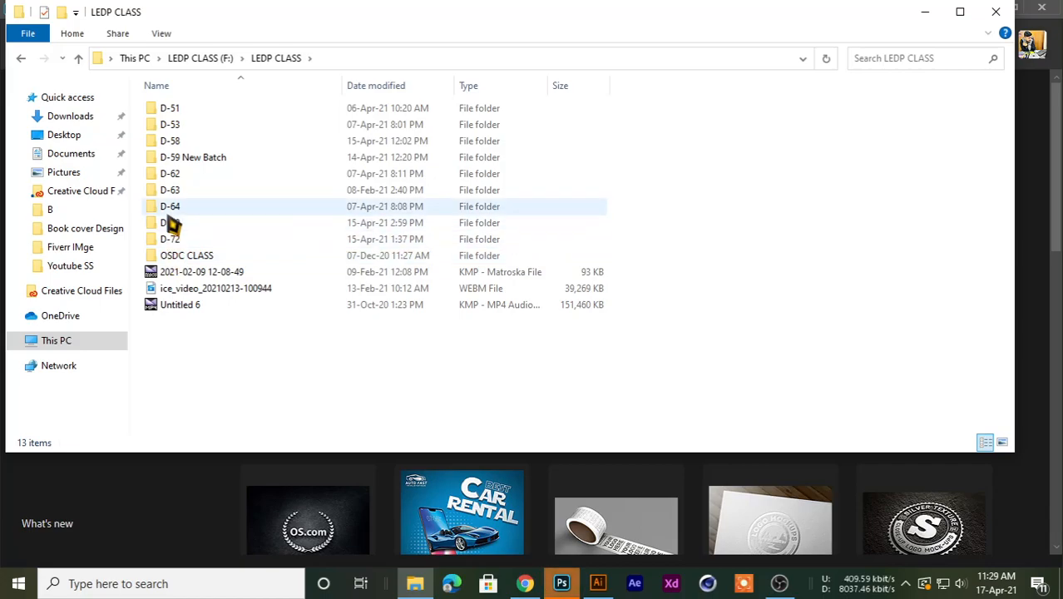
left_click(176, 143)
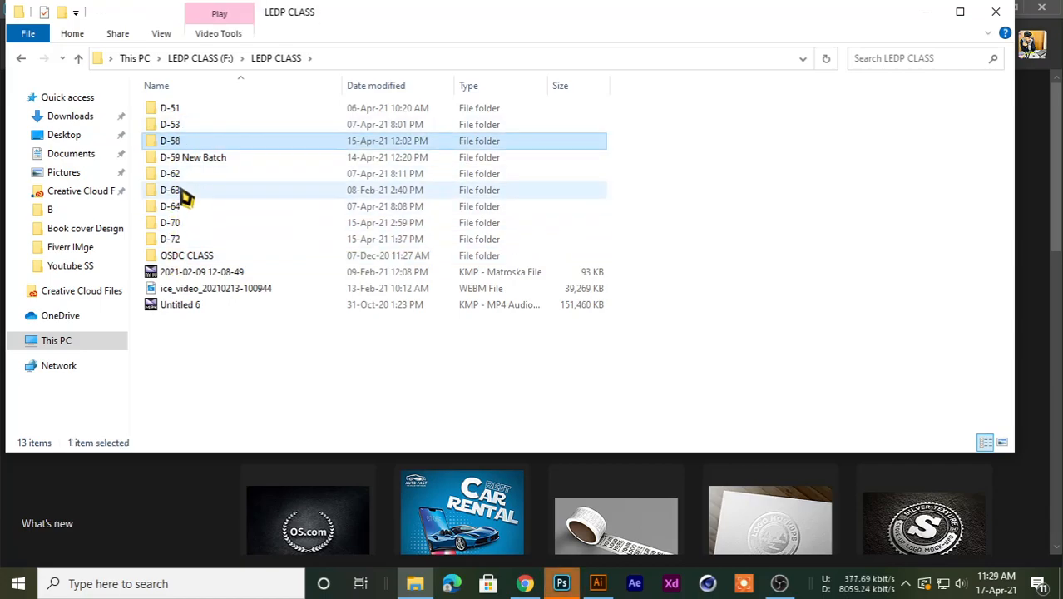
double_click(177, 175)
Examine the contents of the Class-32 and Class-31 folders to identify the latest class recordings, and close File Explorer.
scroll(190, 332, "down", 4)
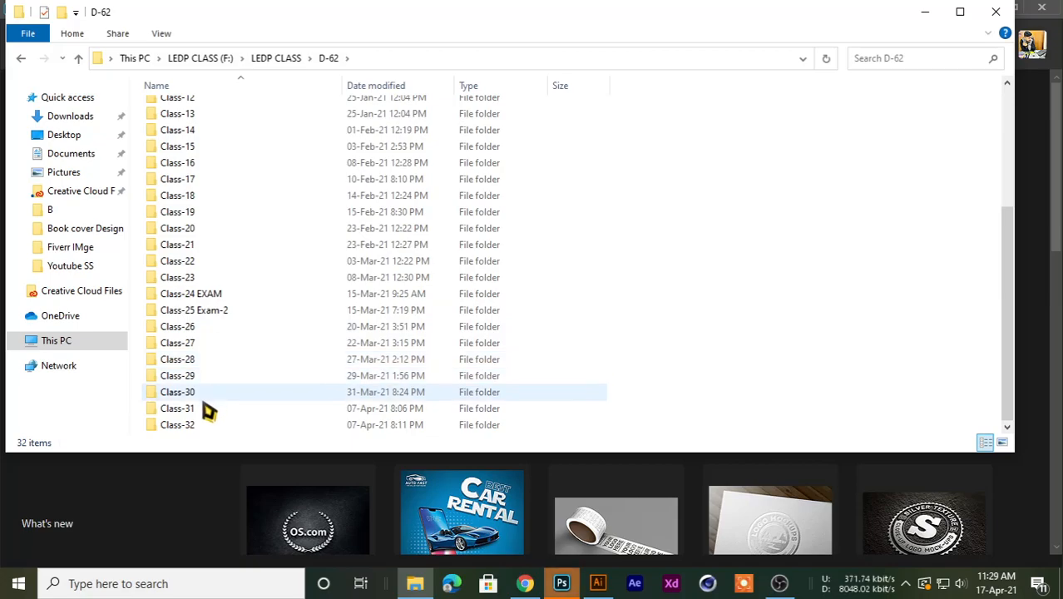
left_click(200, 429)
double_click(199, 429)
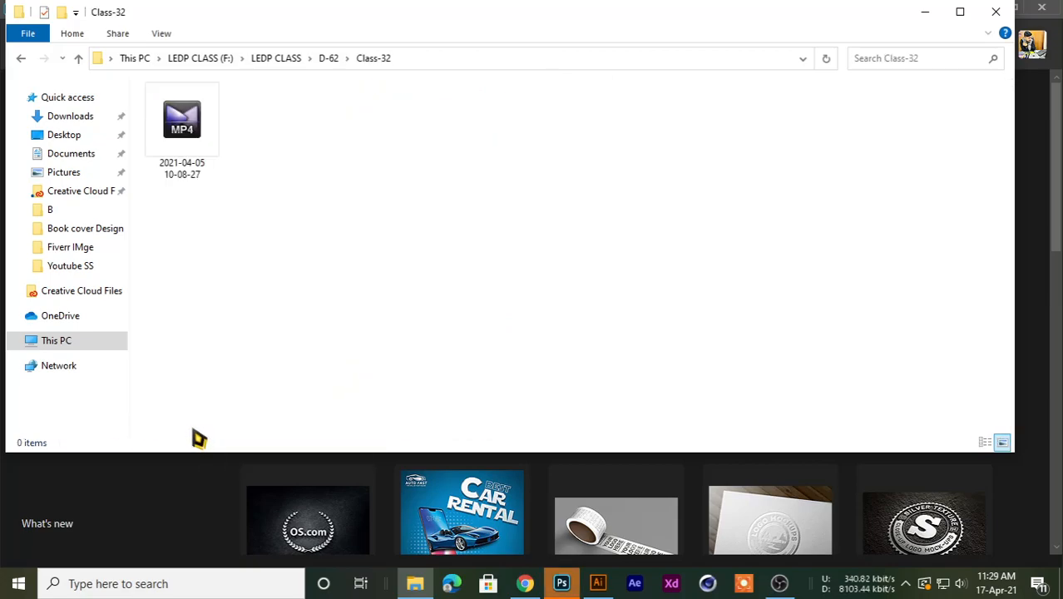
left_click(21, 63)
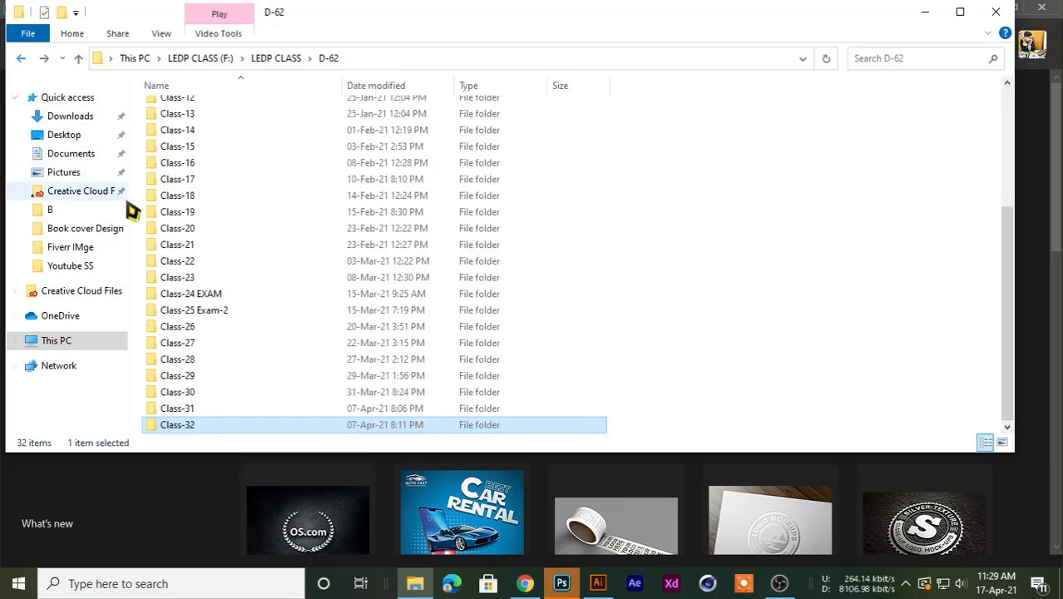
left_click(181, 414)
double_click(187, 415)
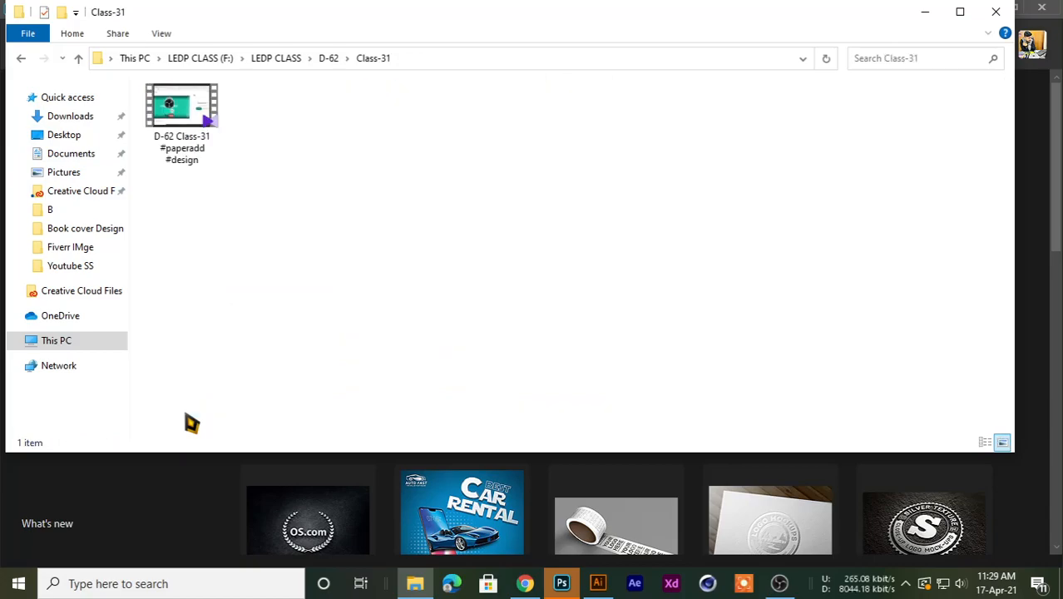
left_click(194, 157)
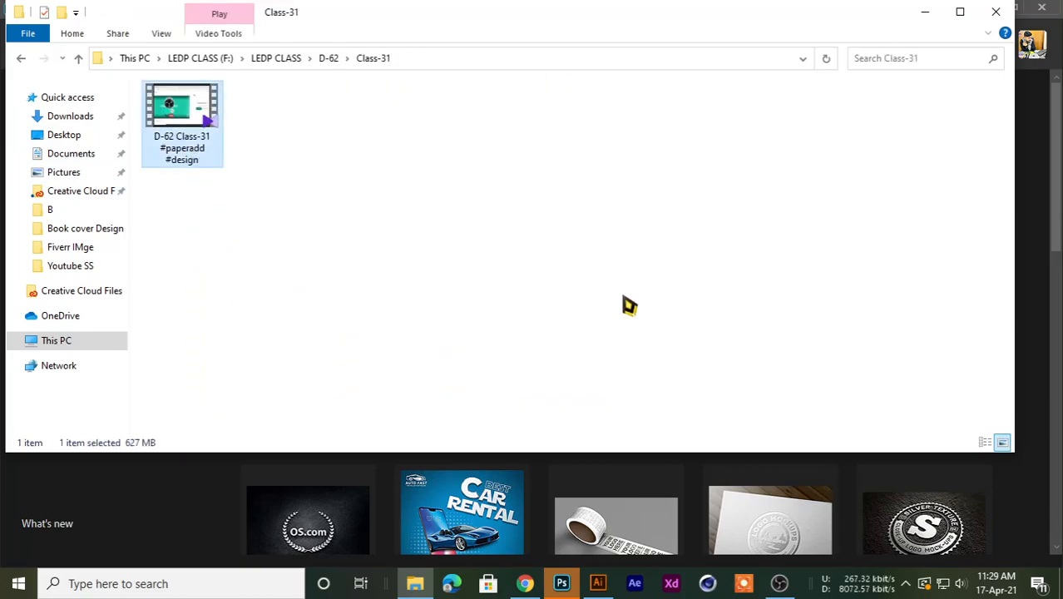
left_click(995, 12)
scroll(449, 461, "down", 2)
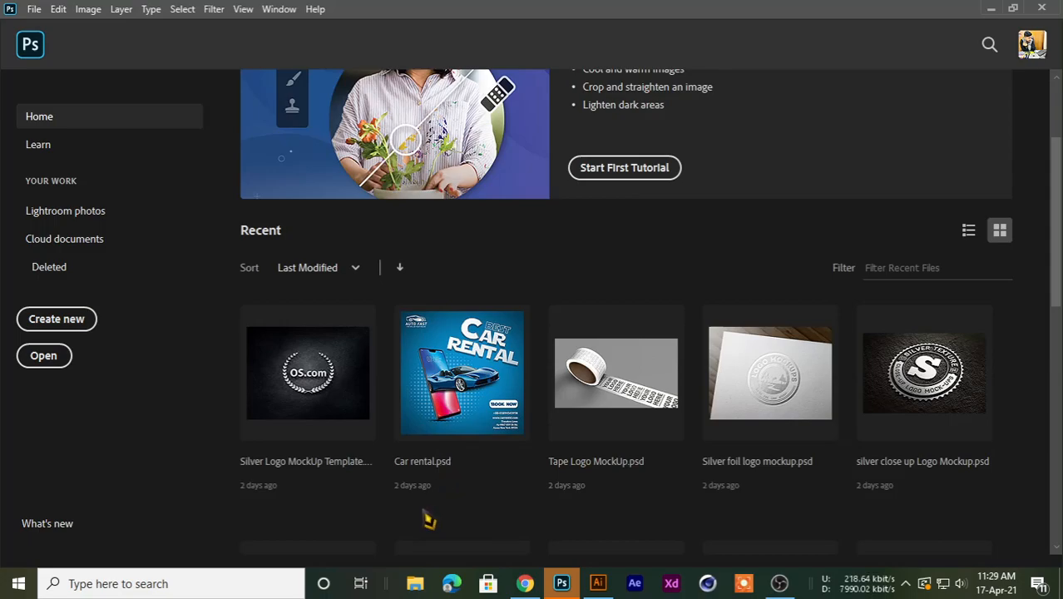
scroll(420, 520, "down", 2)
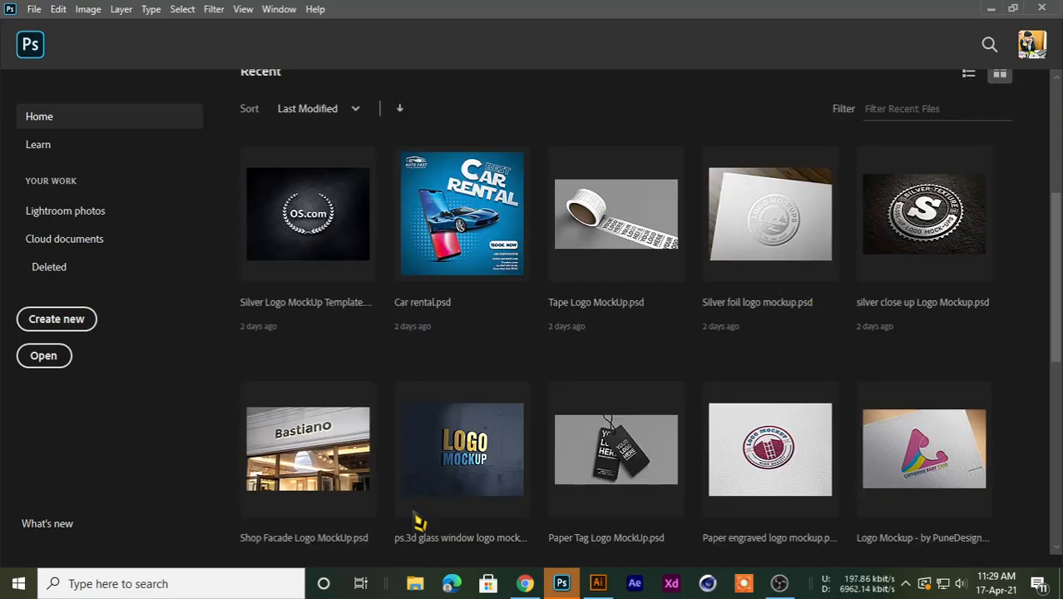
scroll(419, 520, "down", 2)
scroll(420, 520, "up", 3)
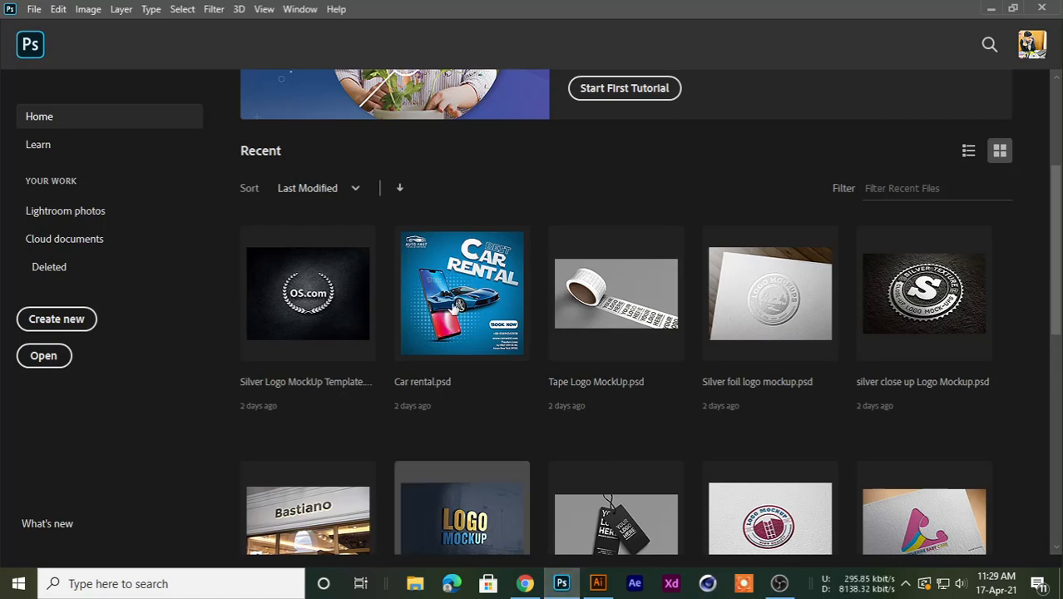
Switch from Photoshop to Chrome and bring the ongoing Google Meet call to the front.
left_click(561, 583)
left_click(529, 584)
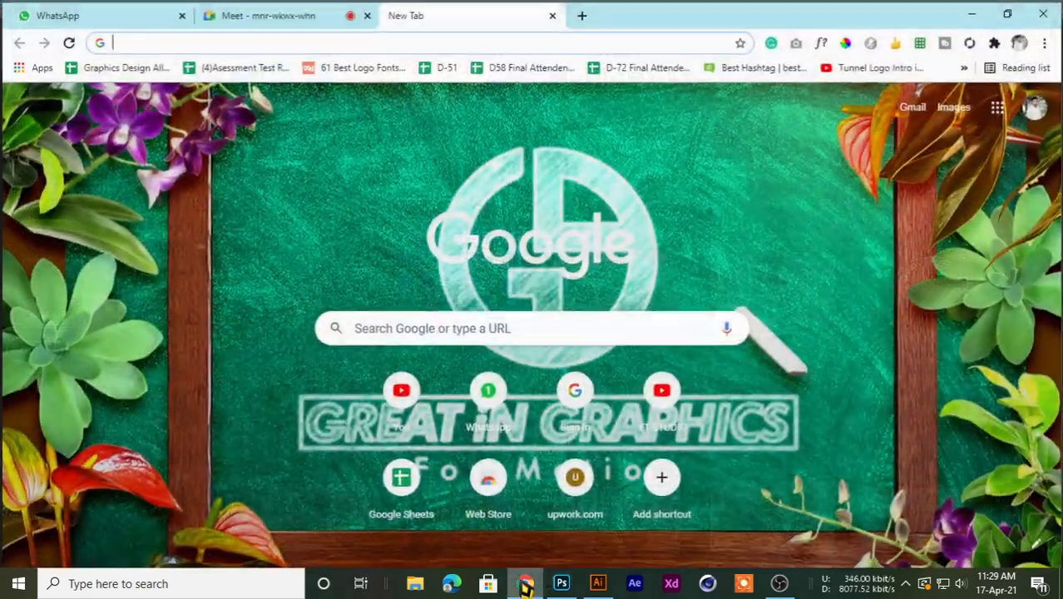
left_click(214, 12)
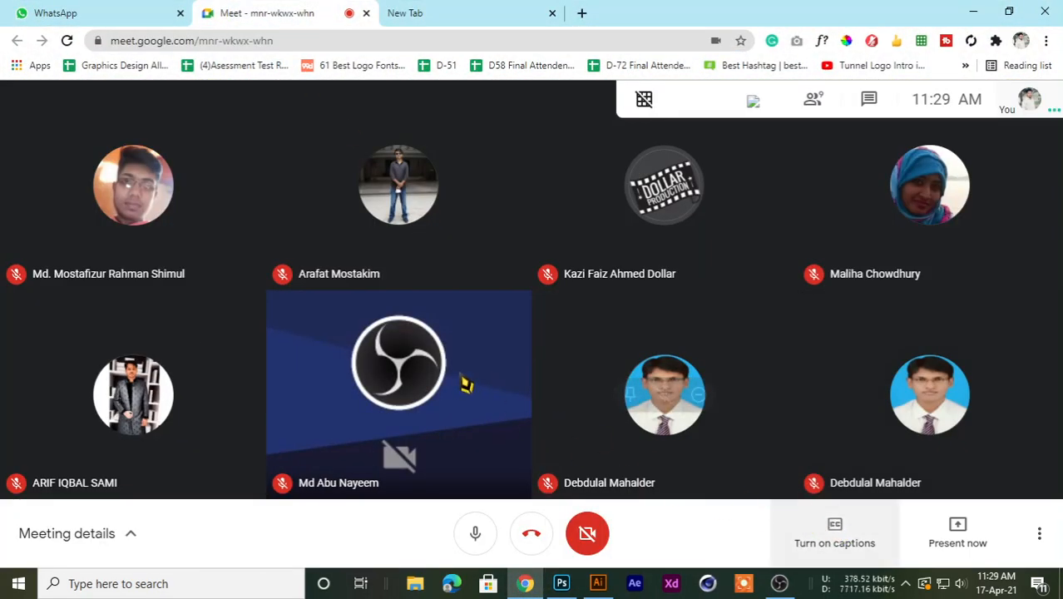
left_click(486, 12)
left_click(251, 12)
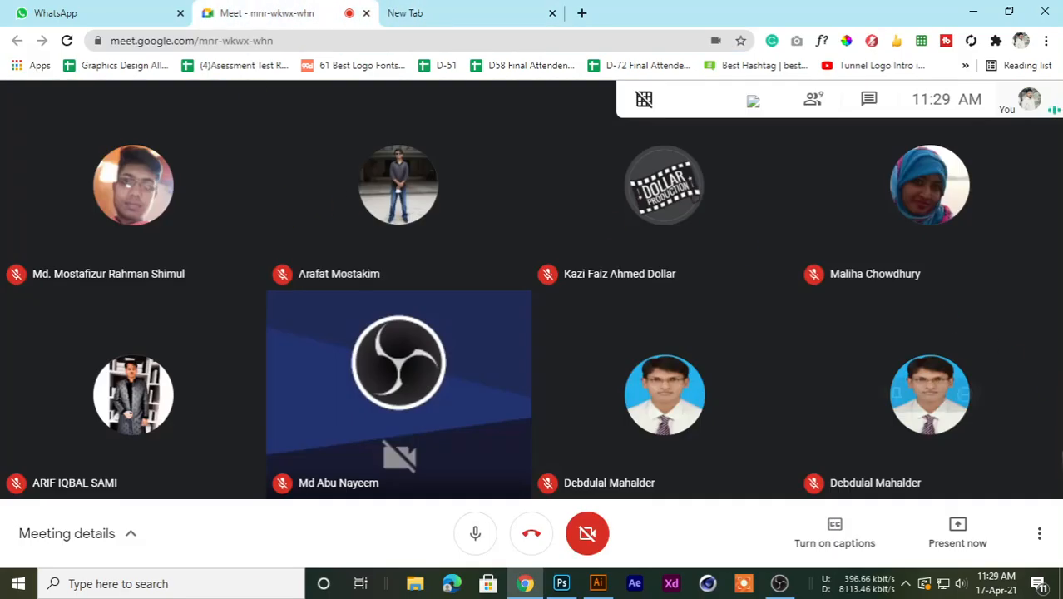
left_click(526, 10)
left_click(306, 12)
left_click(451, 23)
left_click(285, 12)
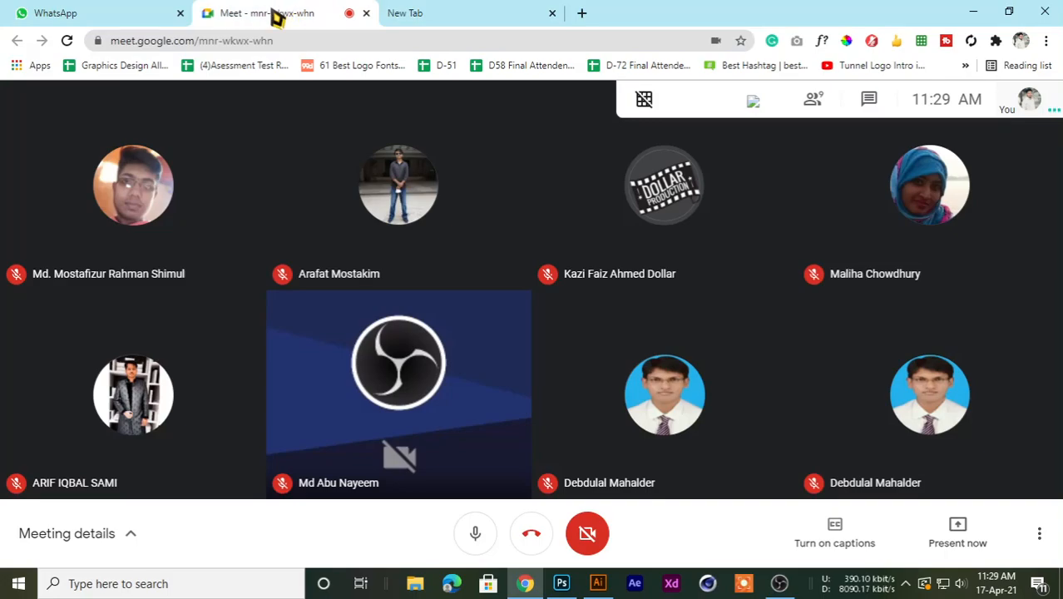
left_click(449, 10)
left_click(286, 8)
left_click(474, 10)
left_click(268, 8)
left_click(482, 18)
left_click(286, 12)
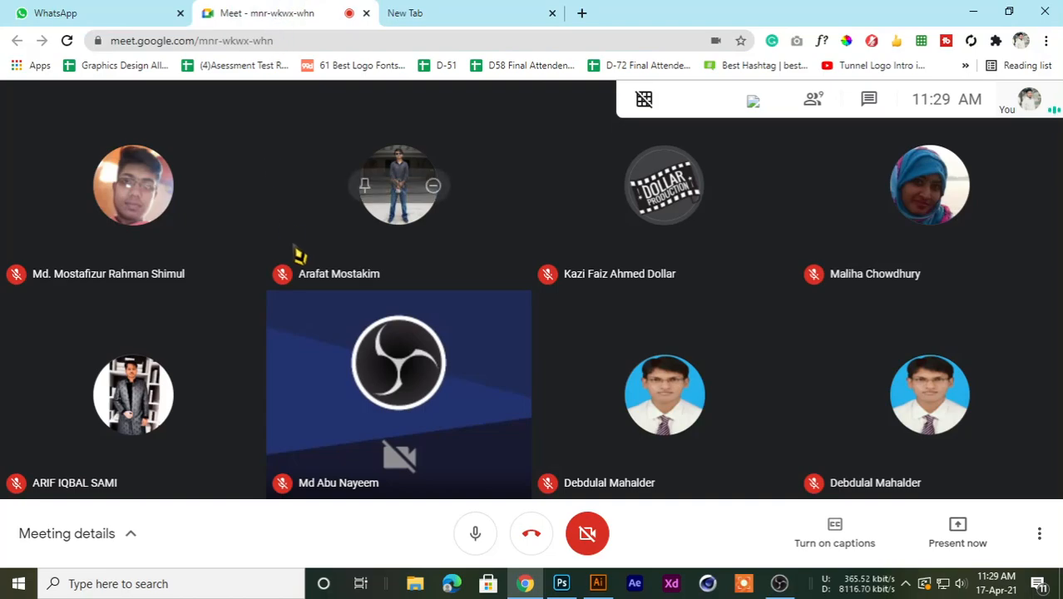
left_click(415, 12)
left_click(287, 12)
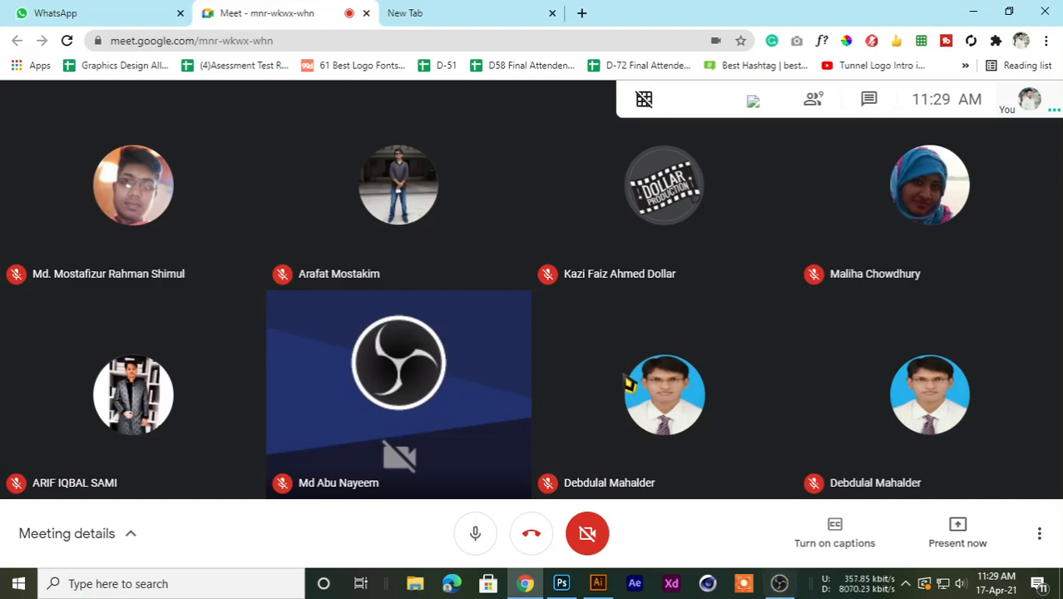
left_click(479, 11)
left_click(328, 11)
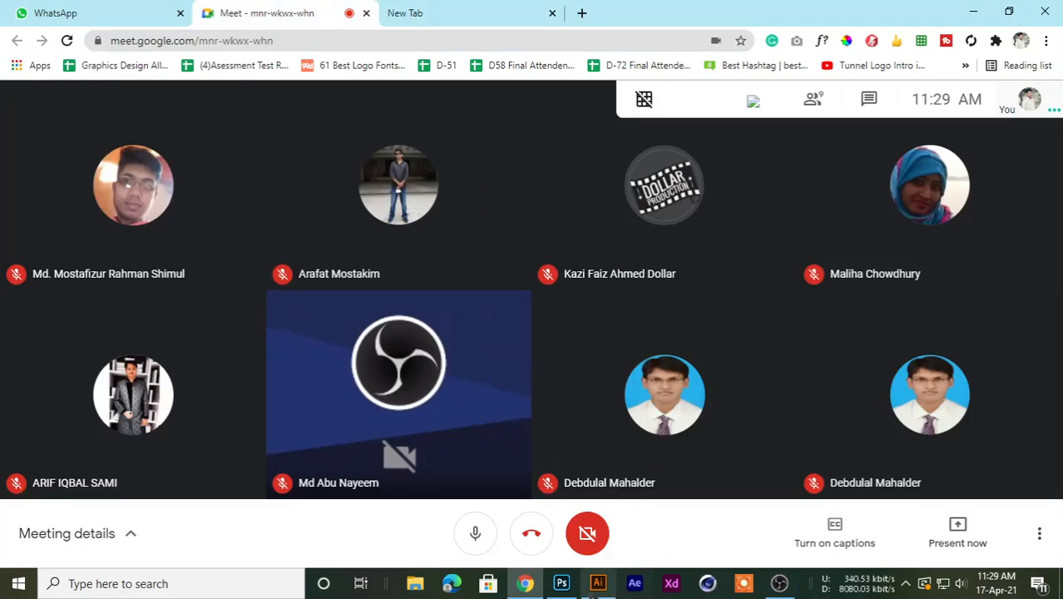
left_click(561, 583)
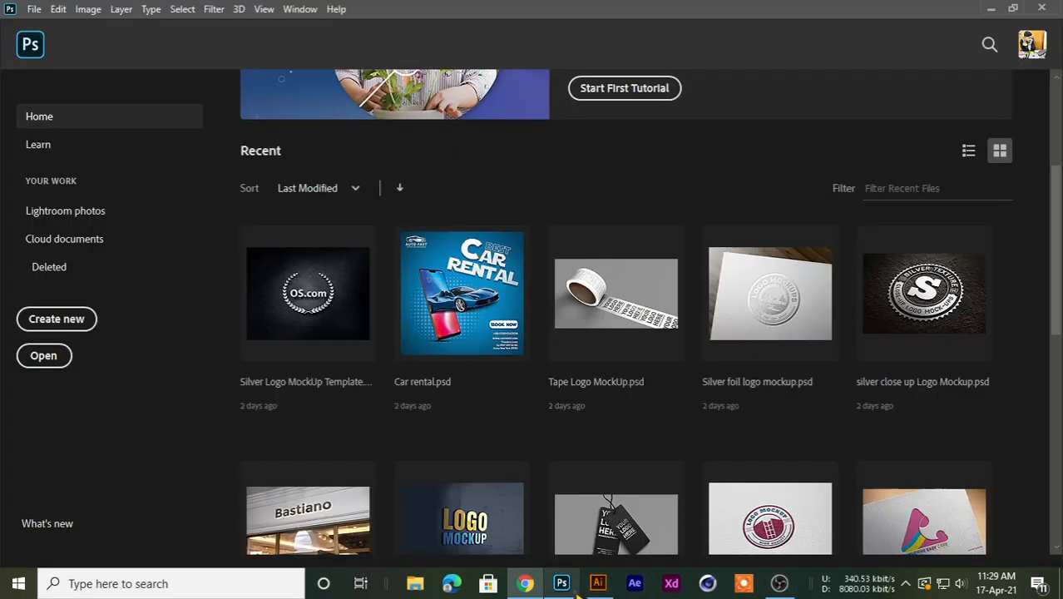
left_click(991, 10)
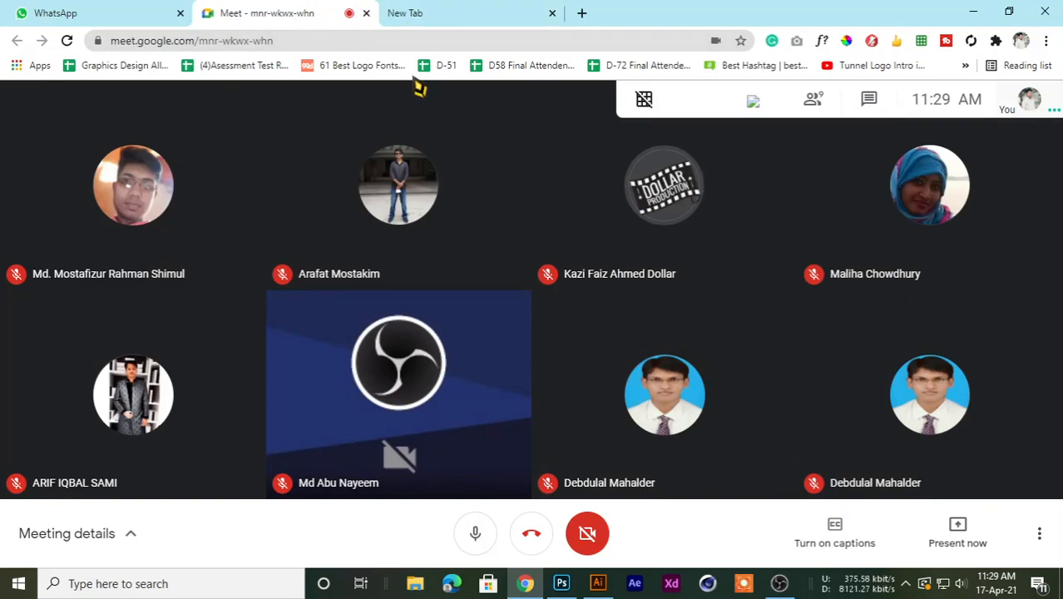
left_click(474, 12)
left_click(231, 12)
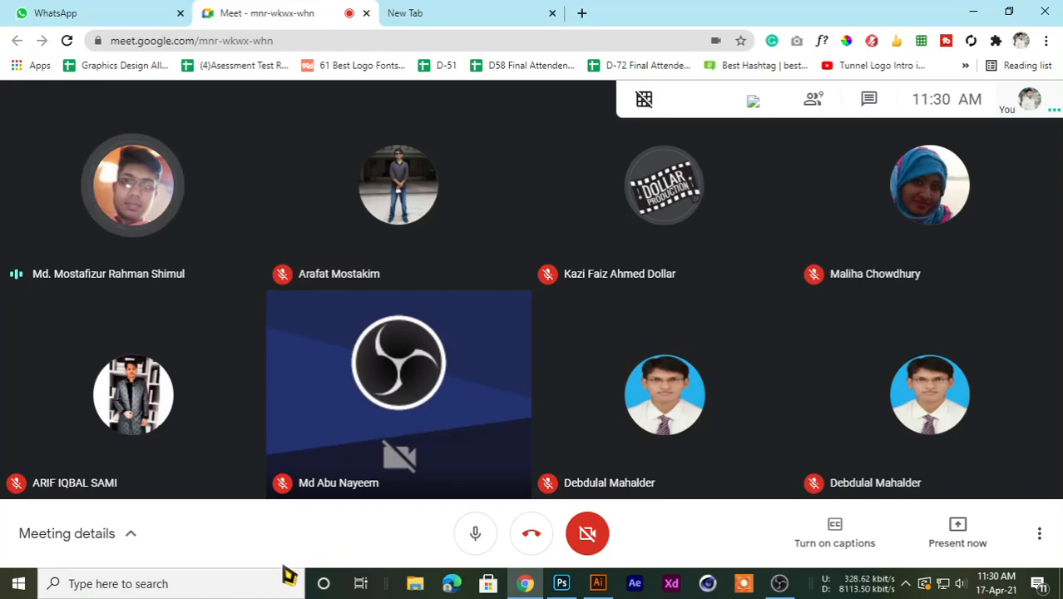
left_click(441, 8)
left_click(284, 9)
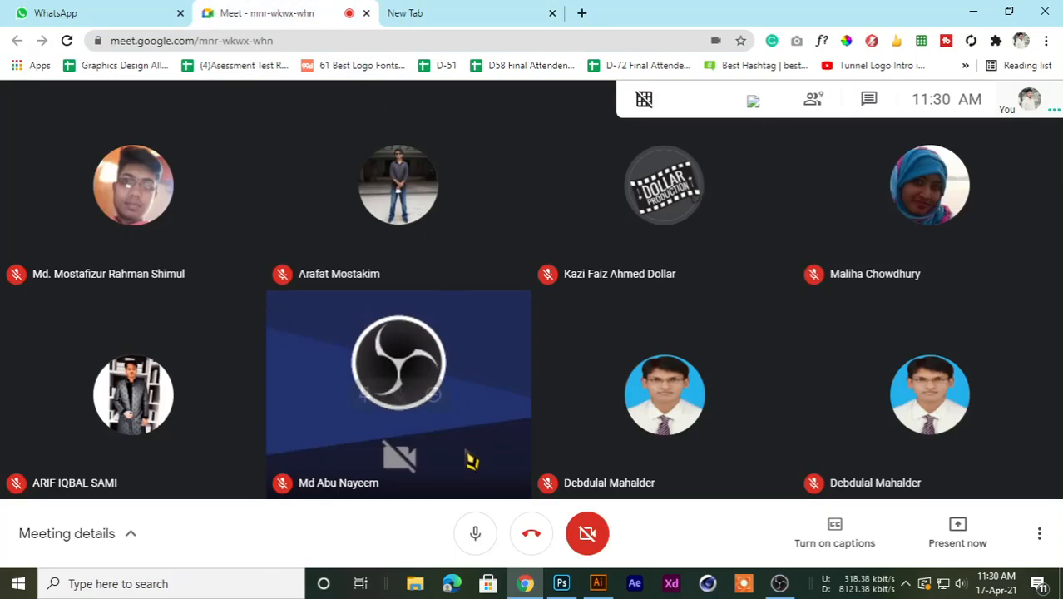
left_click(440, 12)
left_click(326, 12)
left_click(415, 11)
left_click(289, 11)
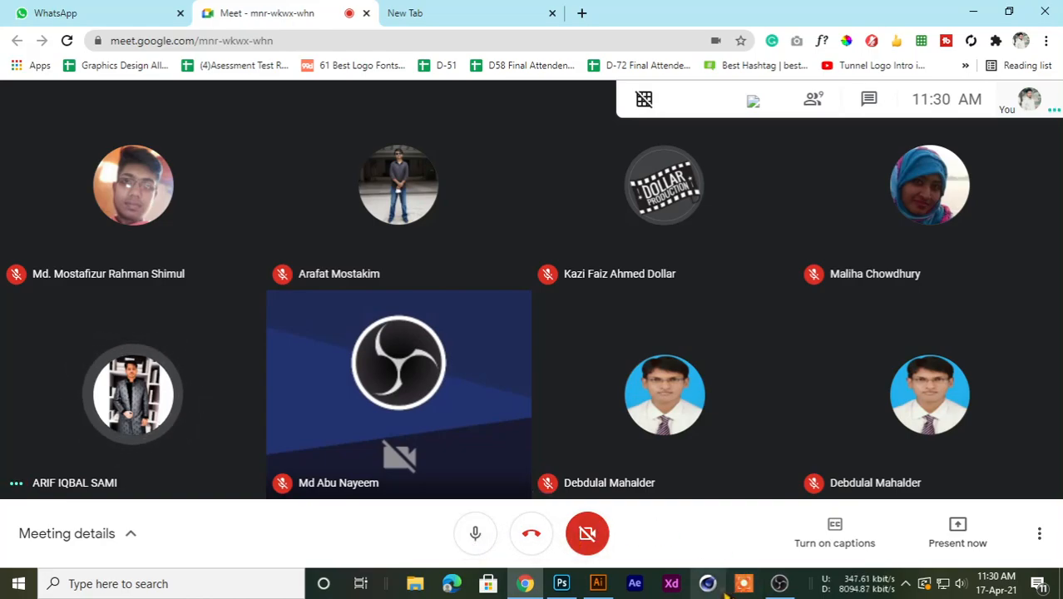
left_click(385, 12)
left_click(275, 11)
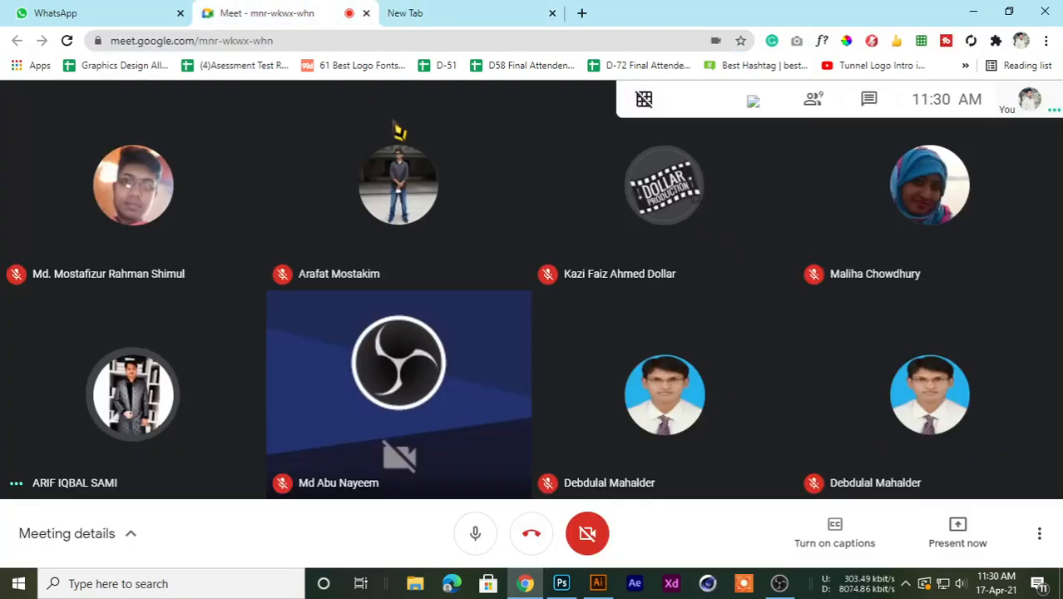
Switch to Photoshop and create a new 1200 x 1200 px document at 72 ppi in RGB Color with a white background.
left_click(561, 583)
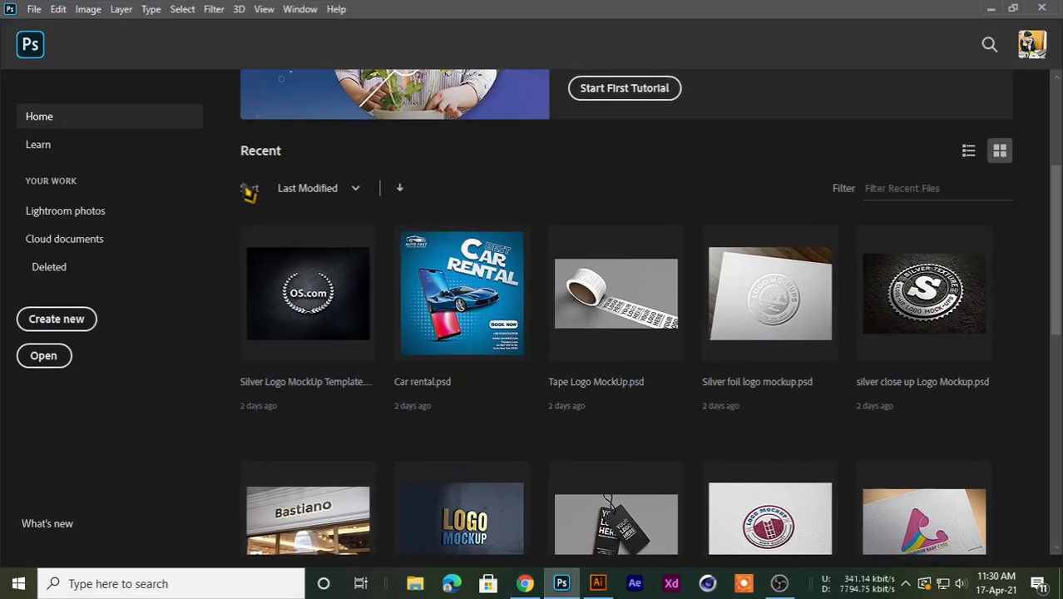
left_click(34, 8)
left_click(43, 27)
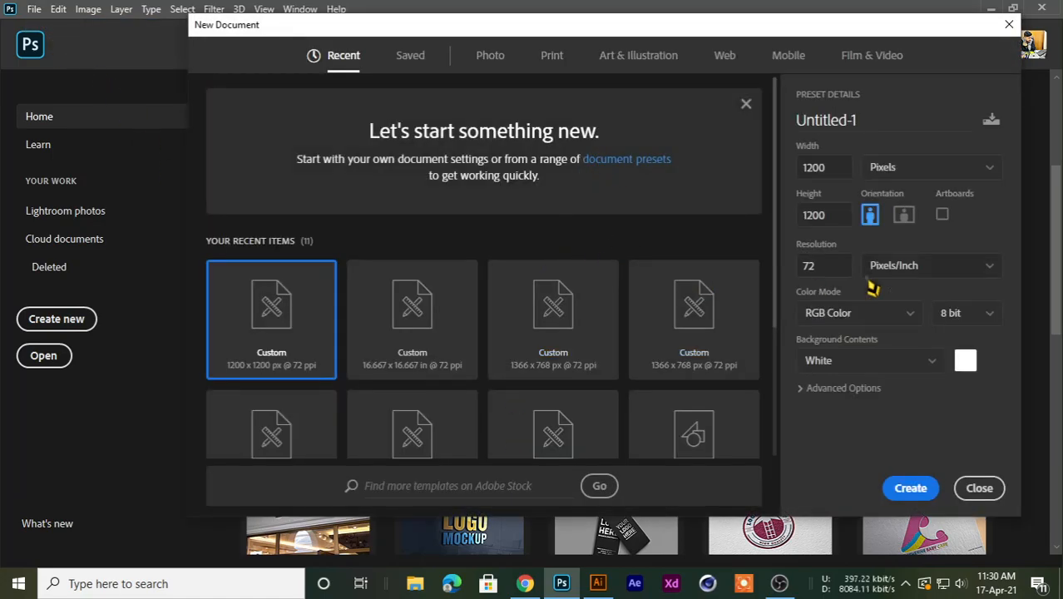
left_click(909, 490)
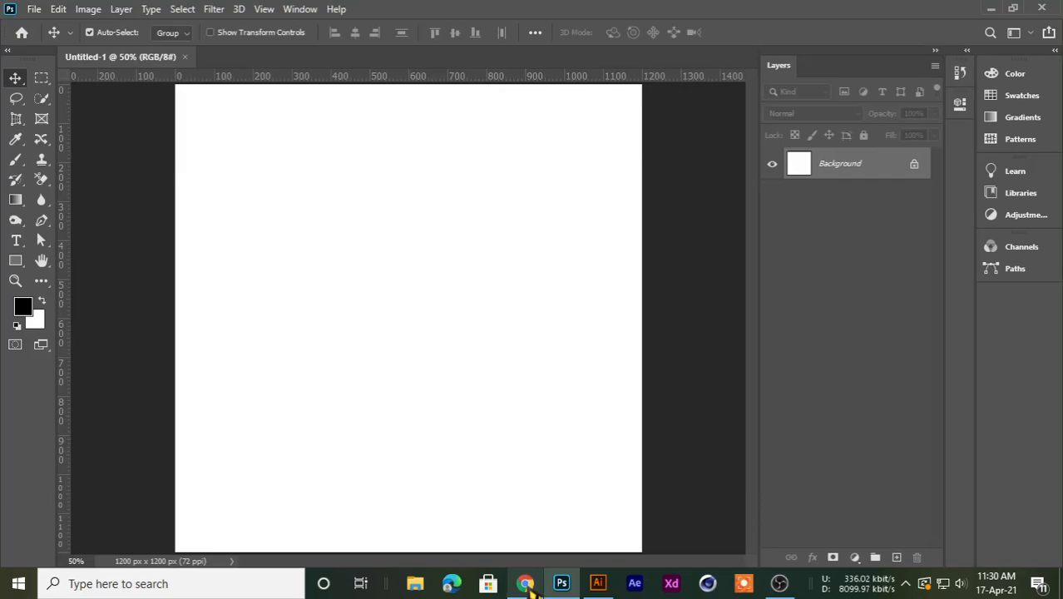
Return to the Google Meet call in Chrome and present the entire screen to the class.
left_click(525, 583)
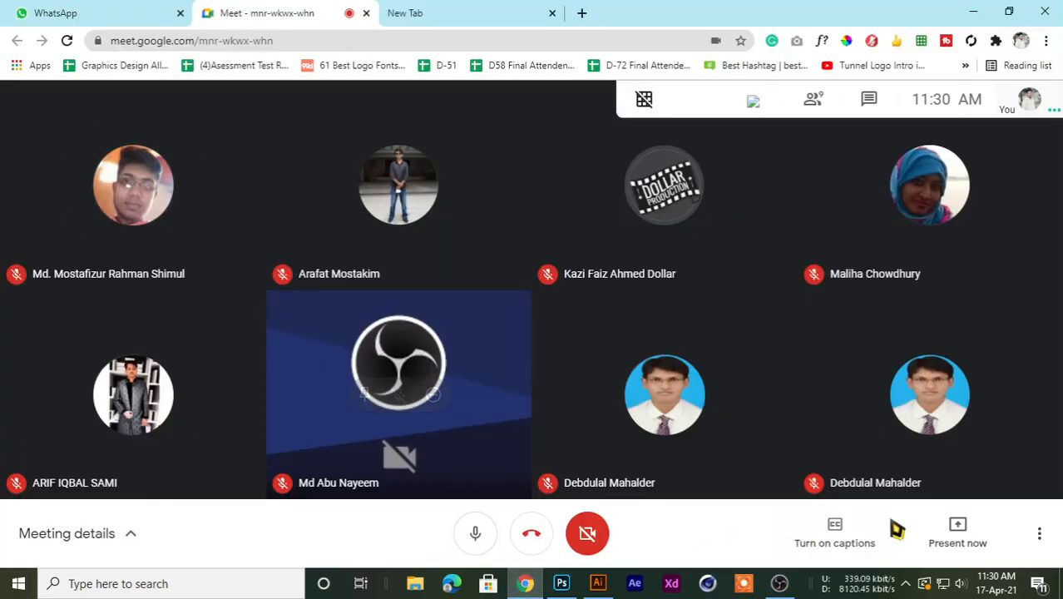
left_click(943, 539)
left_click(944, 395)
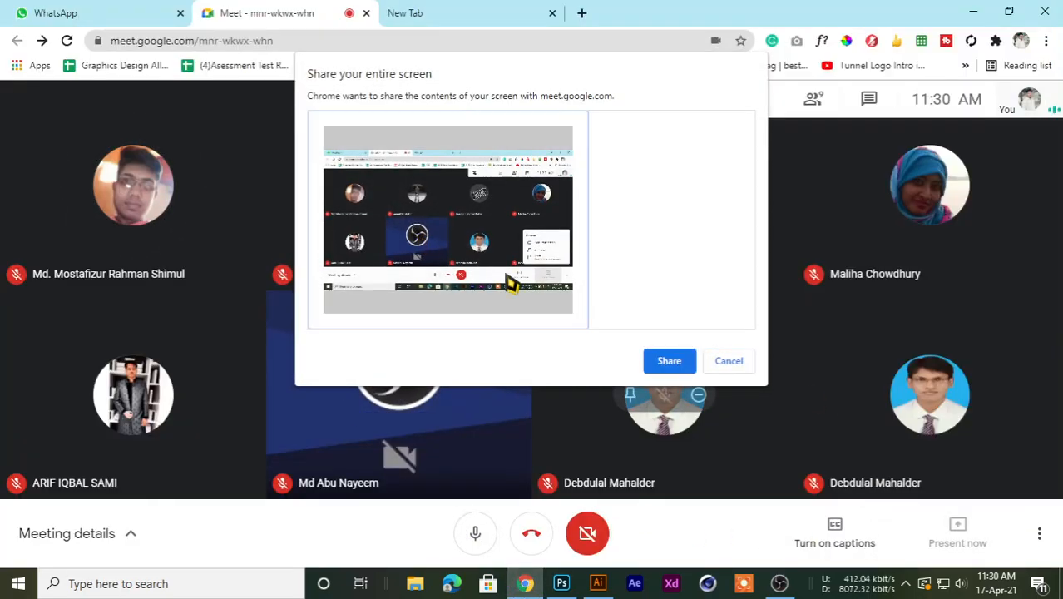
left_click(669, 363)
left_click(668, 545)
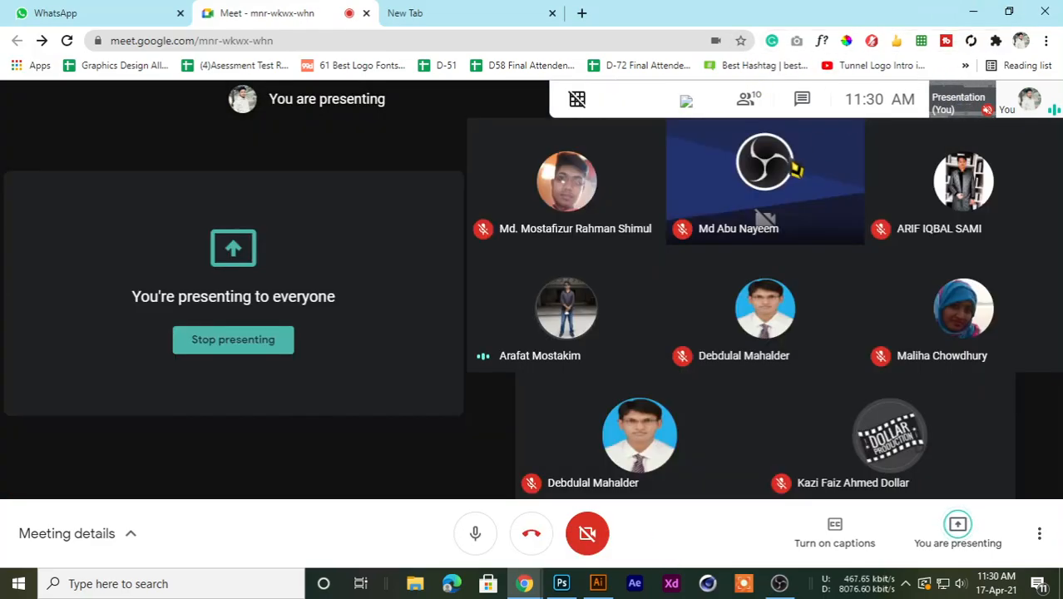
left_click(413, 12)
left_click(281, 12)
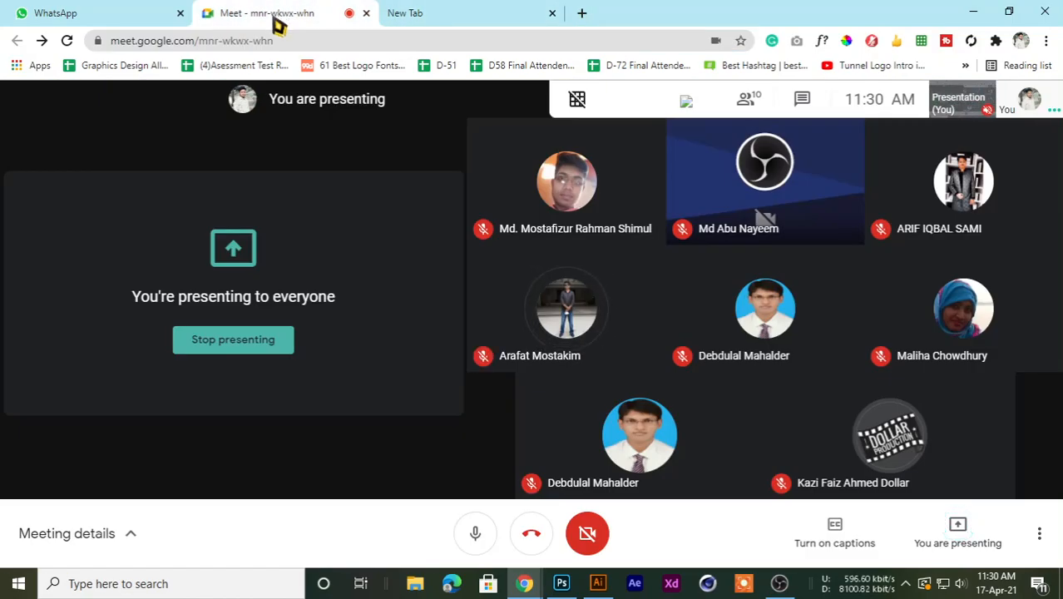
left_click(428, 12)
left_click(316, 12)
left_click(403, 12)
left_click(280, 12)
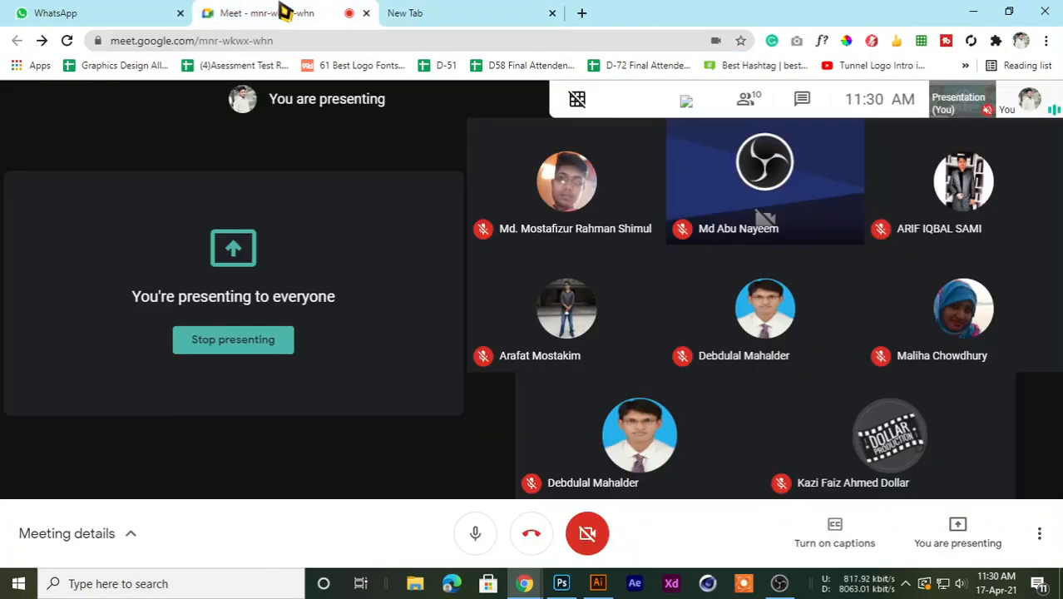
left_click(434, 12)
left_click(309, 11)
left_click(396, 11)
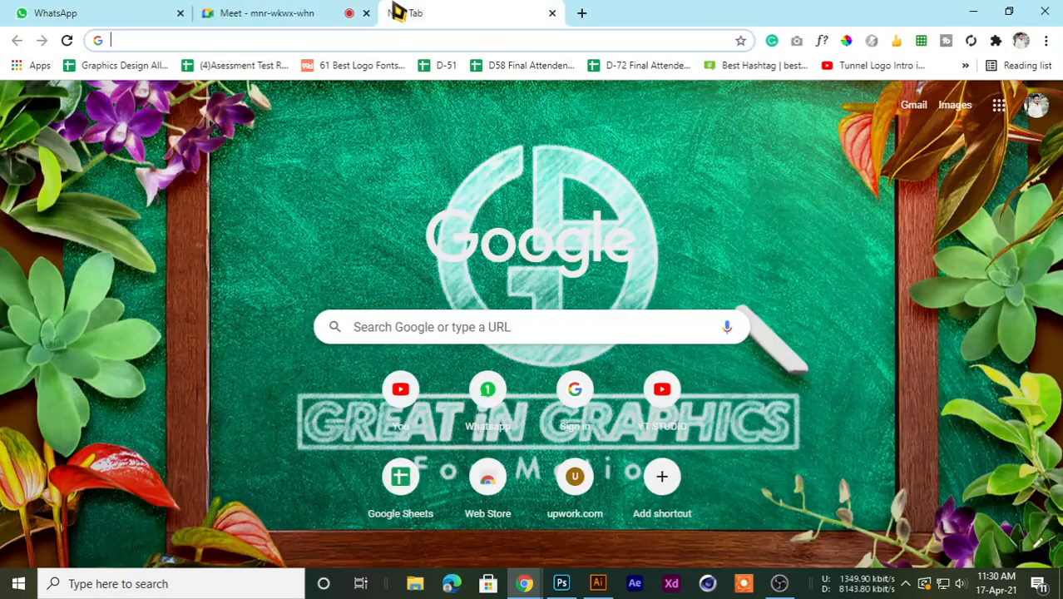
left_click(300, 11)
left_click(460, 11)
left_click(315, 12)
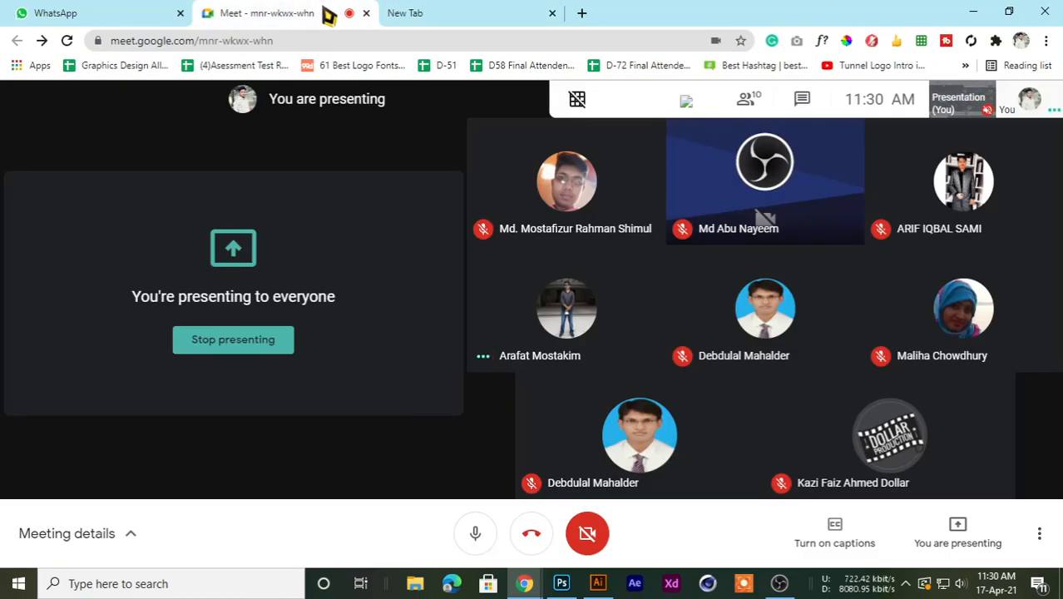
left_click(408, 12)
left_click(347, 12)
left_click(475, 12)
left_click(325, 13)
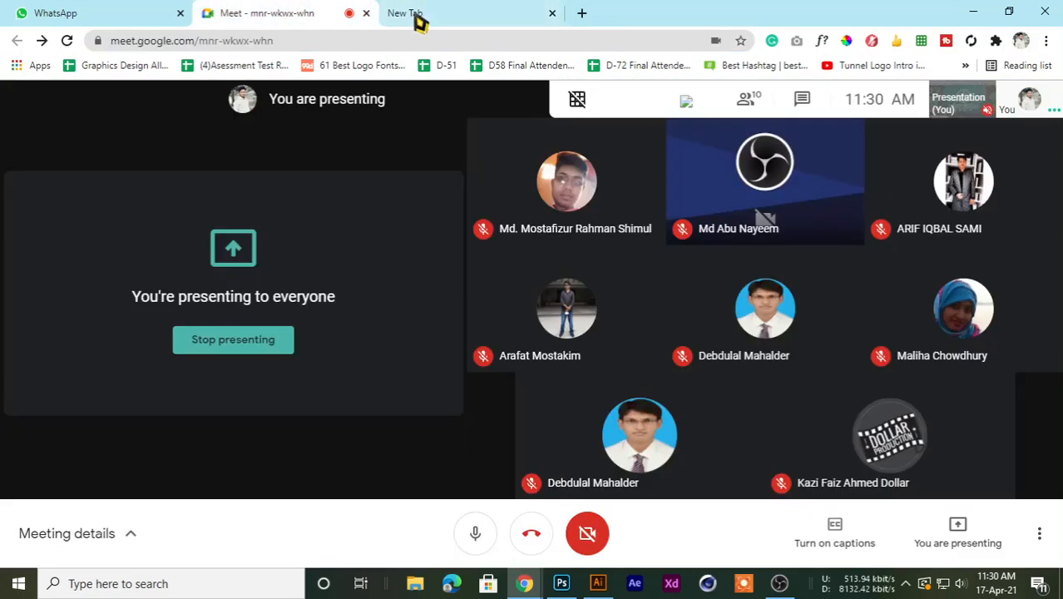
Put the browser away, check the recording and audio levels in OBS, and return to the blank Photoshop document.
left_click(973, 12)
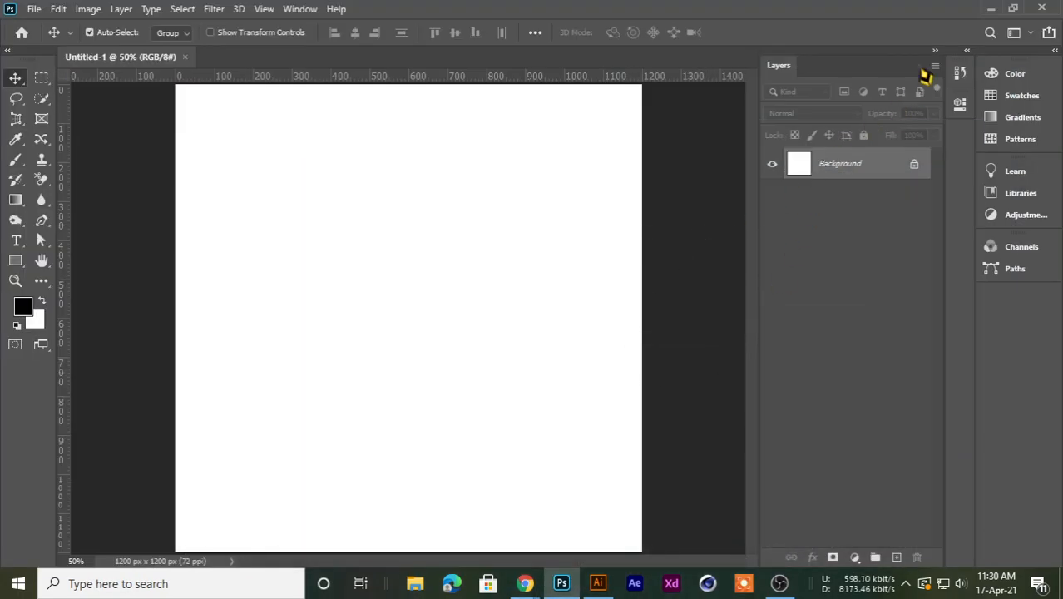
scroll(318, 250, "down", 4)
scroll(318, 249, "up", 2)
scroll(317, 250, "down", 1)
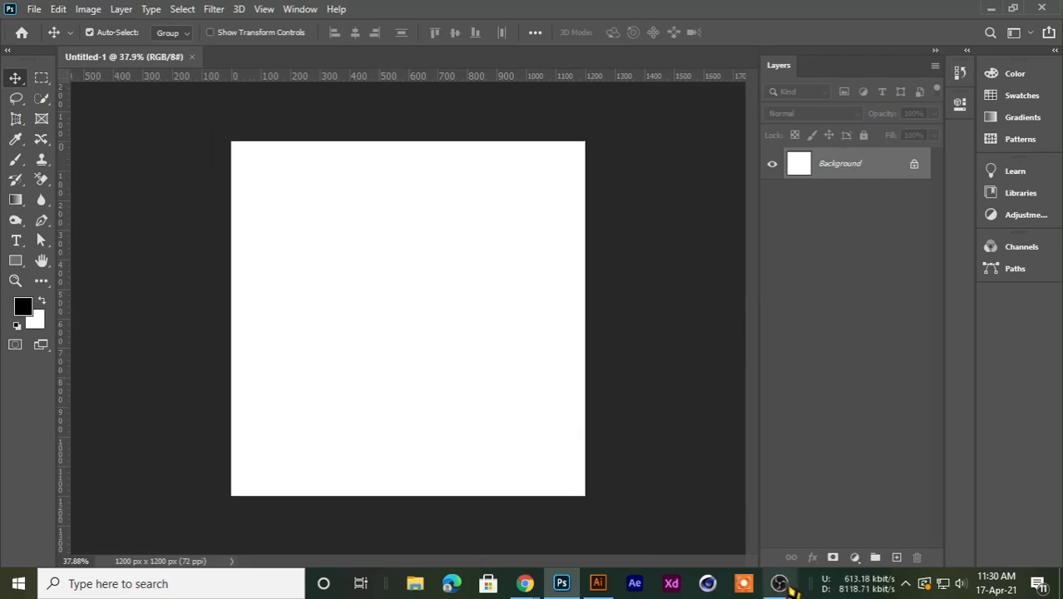
left_click(781, 584)
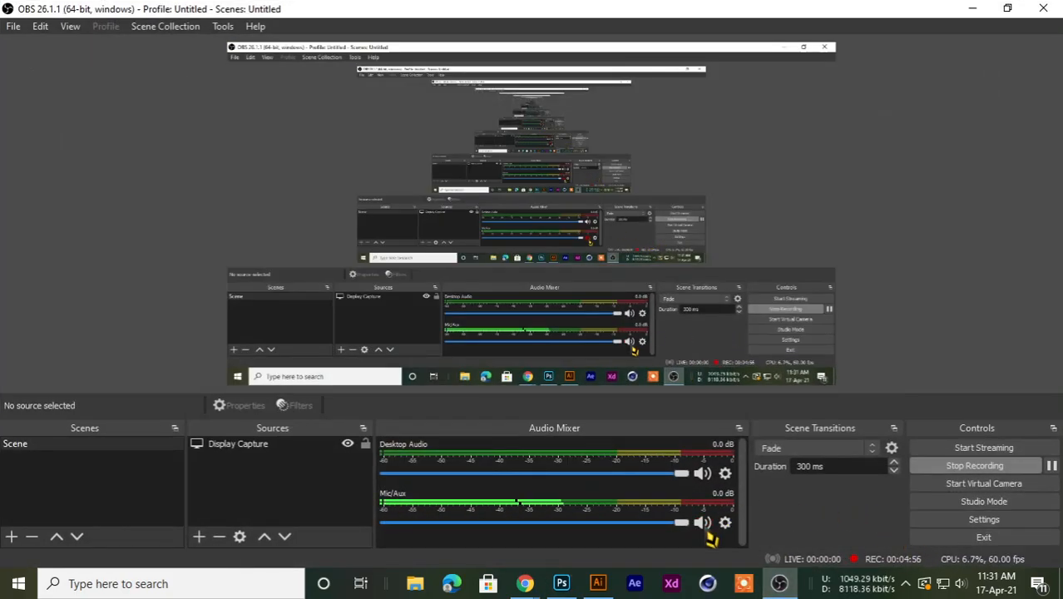
left_click(986, 9)
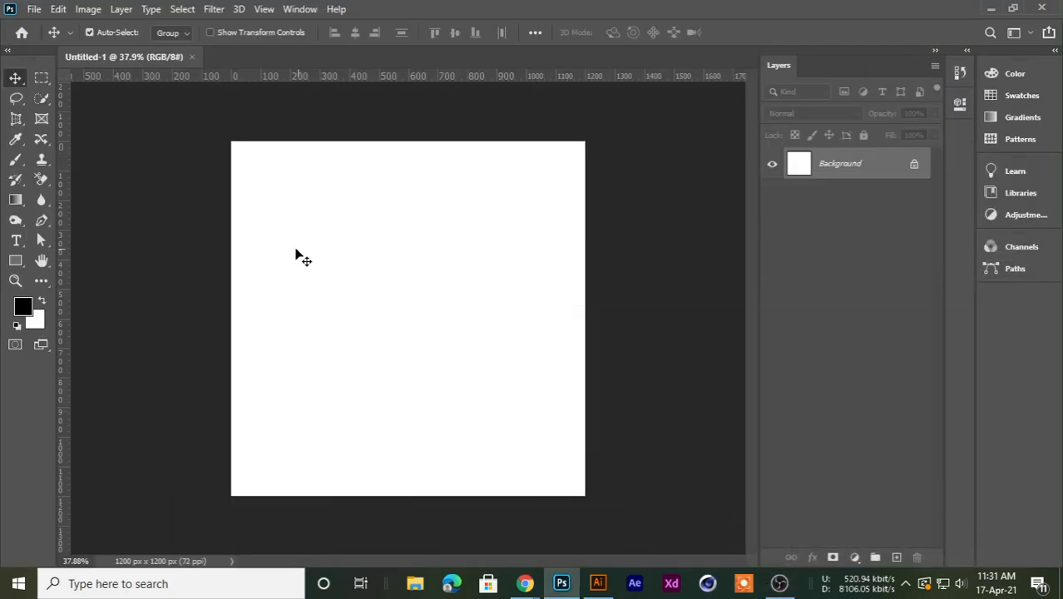
scroll(297, 254, "up", 2)
scroll(297, 254, "down", 1)
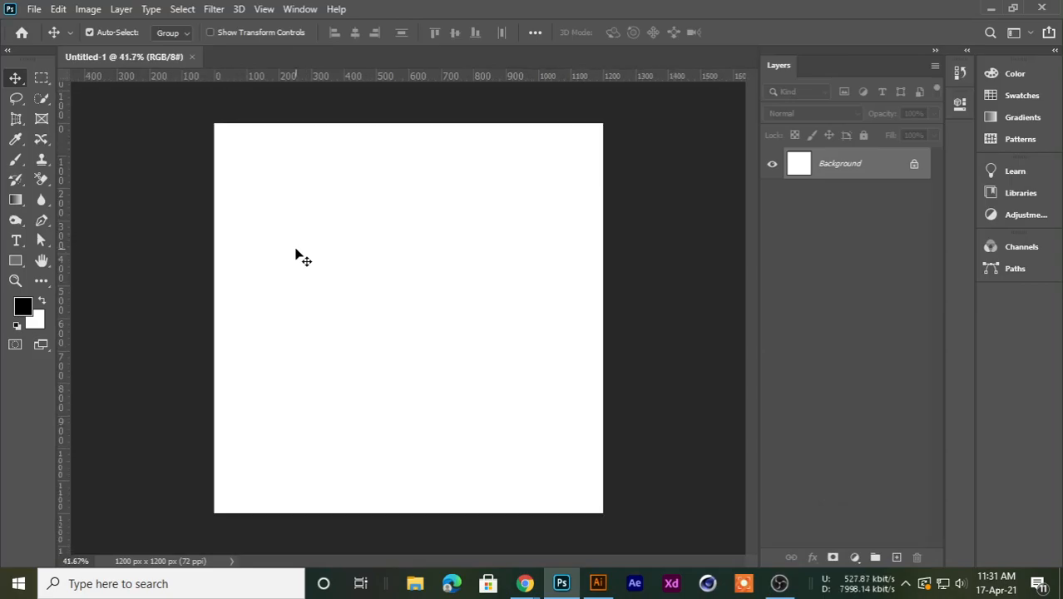
scroll(283, 238, "up", 2)
scroll(283, 238, "down", 1)
scroll(284, 237, "up", 1)
scroll(284, 237, "down", 1)
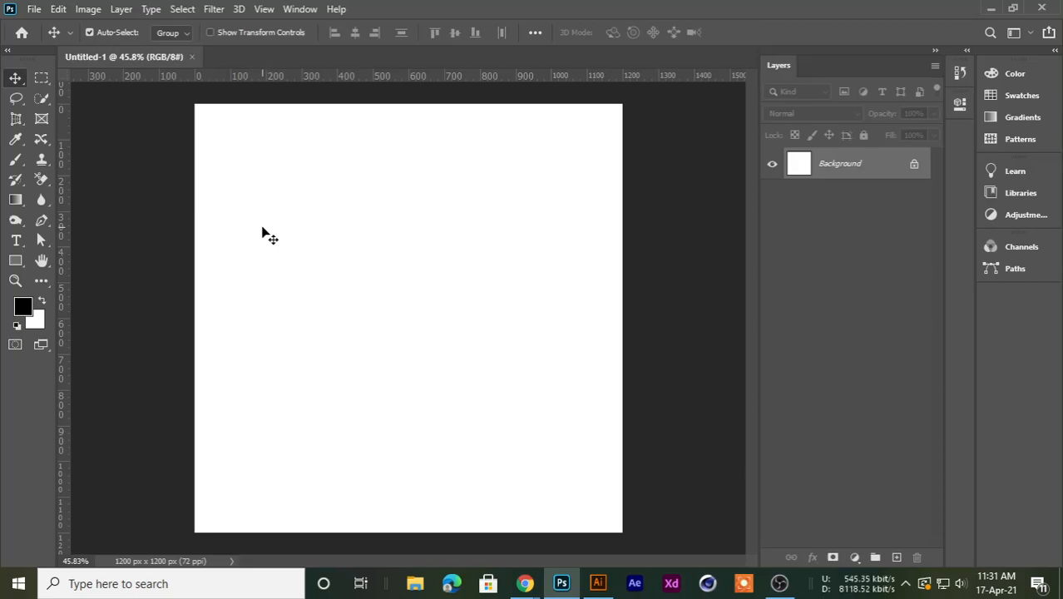
scroll(354, 175, "up", 1)
scroll(354, 175, "down", 1)
right_click(863, 166)
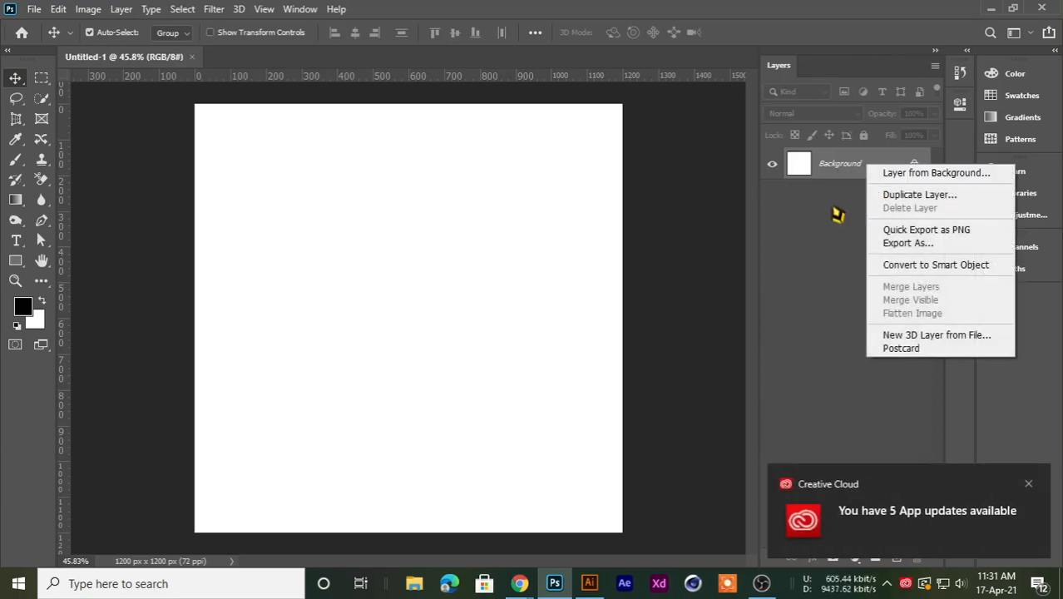
left_click(755, 330)
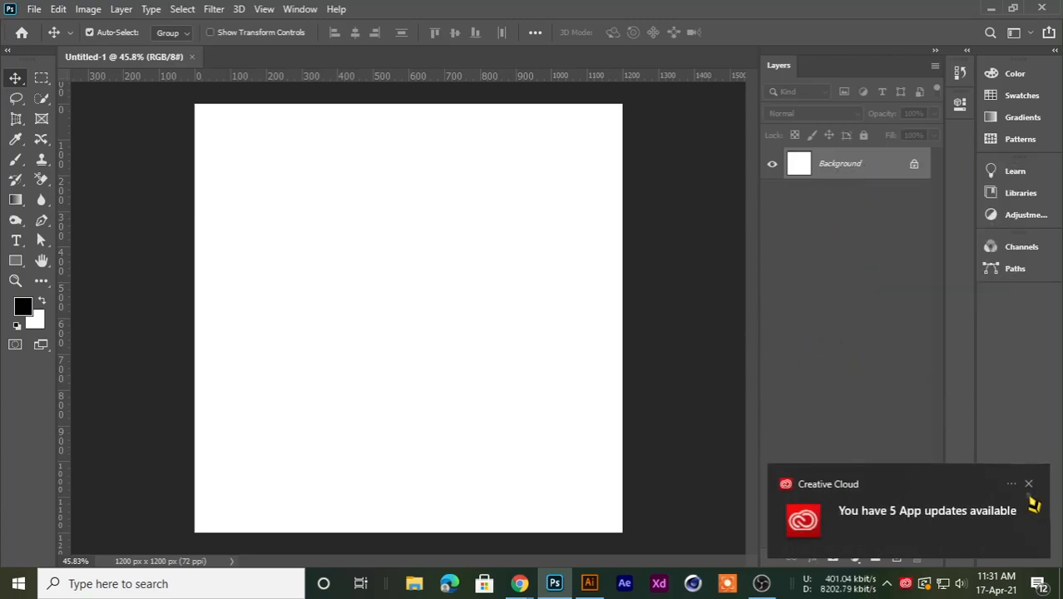
Dismiss the update notification, add a new layer and make a square selection about 180 px wide near the canvas's upper-left corner.
left_click(1030, 486)
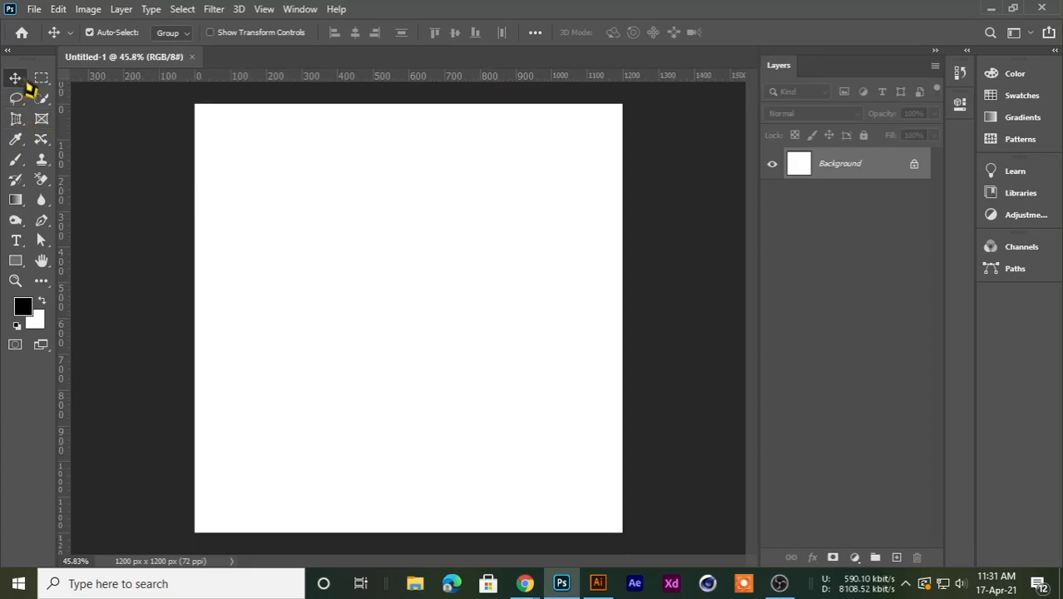
left_click(41, 78)
left_click(86, 81)
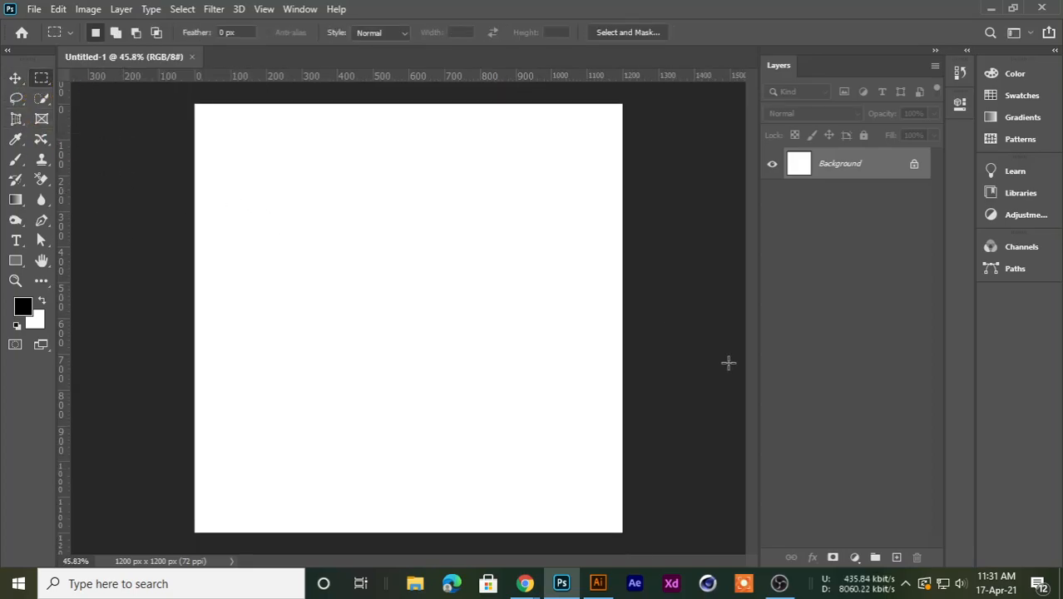
left_click(897, 557)
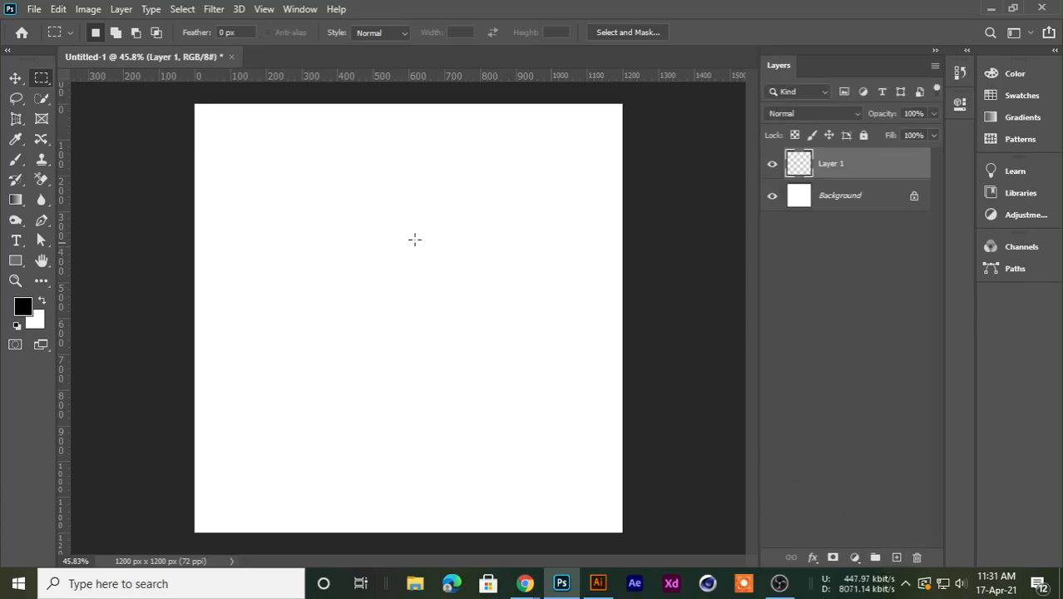
left_click_drag(221, 129, 305, 193)
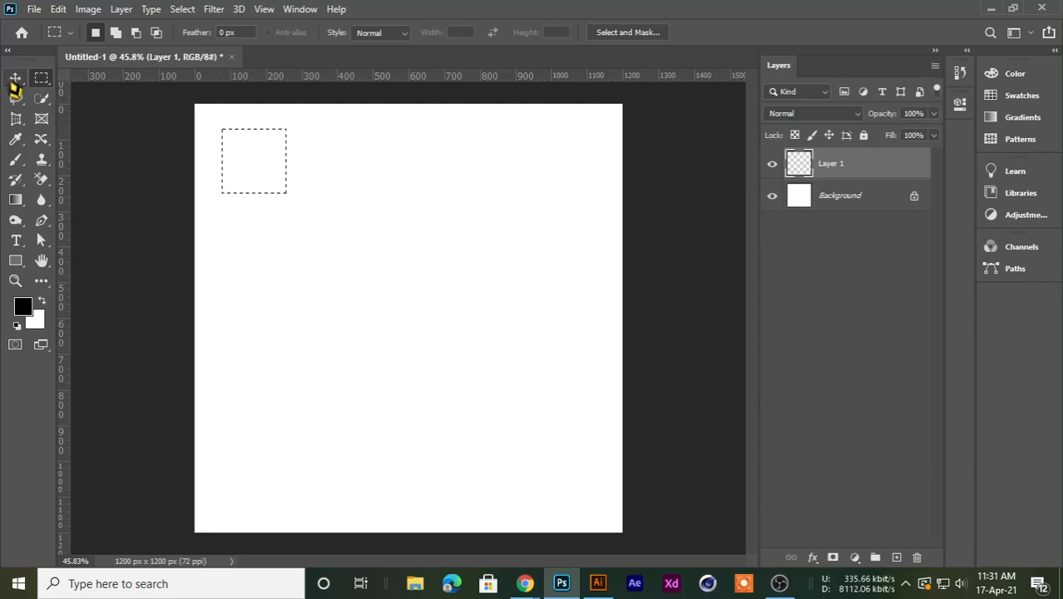
Set the foreground color to a dark brown, about 742d06.
left_click(15, 78)
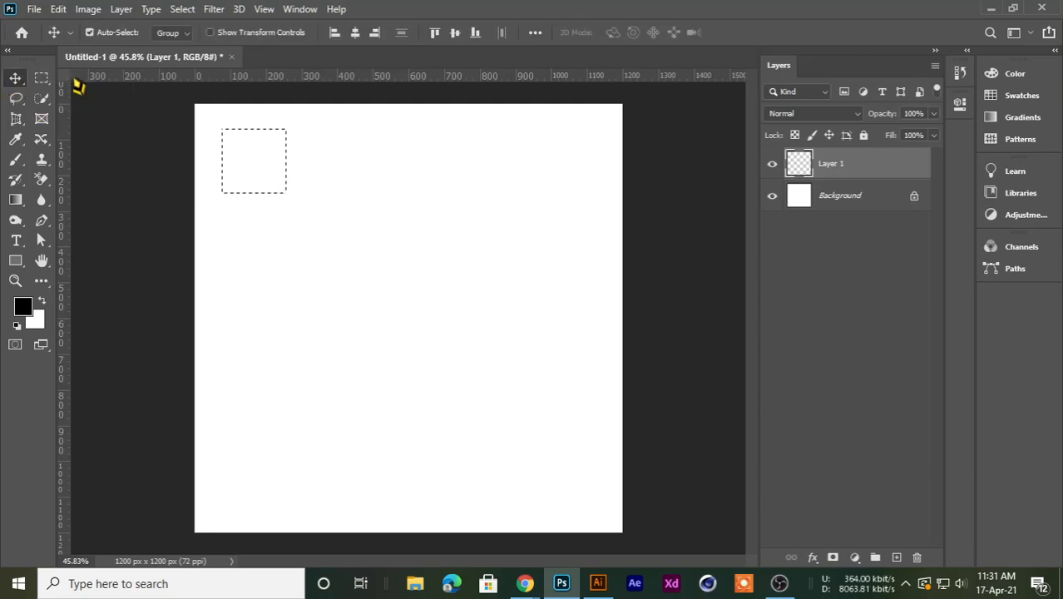
key("i")
left_click(30, 306)
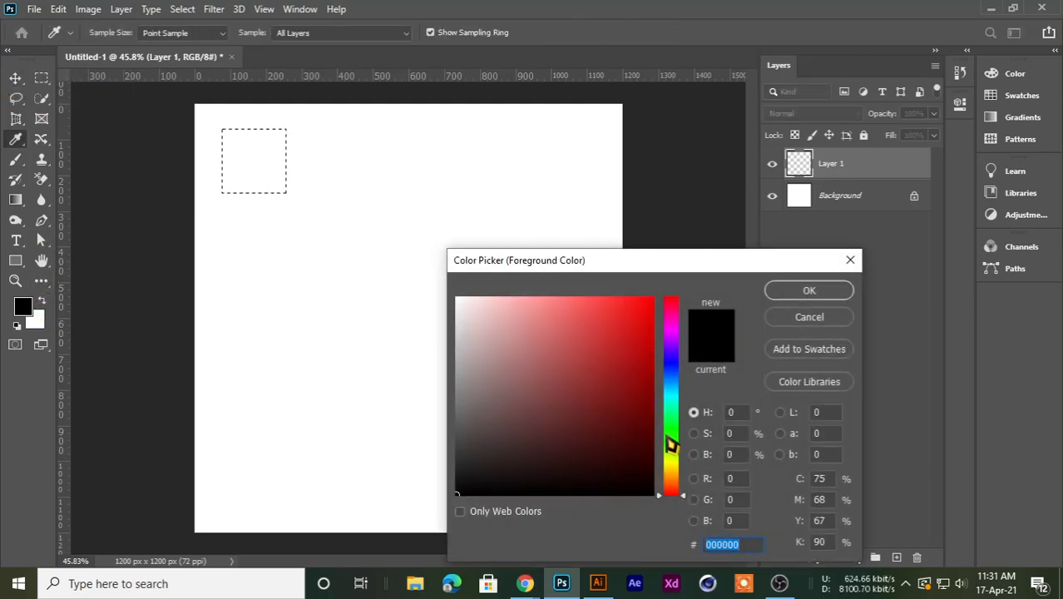
left_click(670, 489)
left_click_drag(670, 491, 671, 485)
left_click_drag(626, 346, 644, 407)
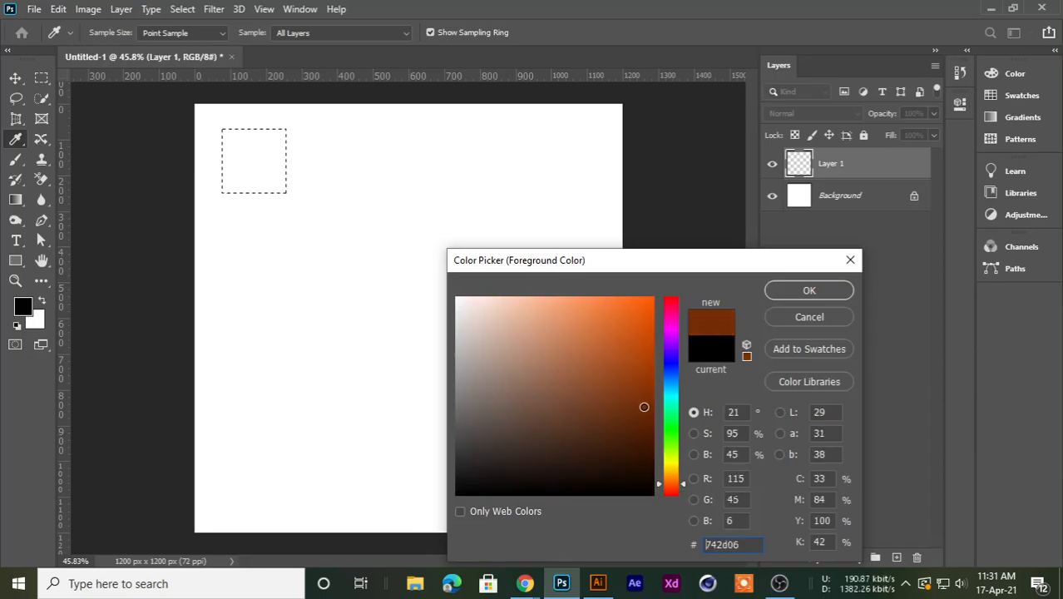
left_click(840, 292)
Fill the square selection on Layer 1 with the brown foreground color and deselect it.
key("v")
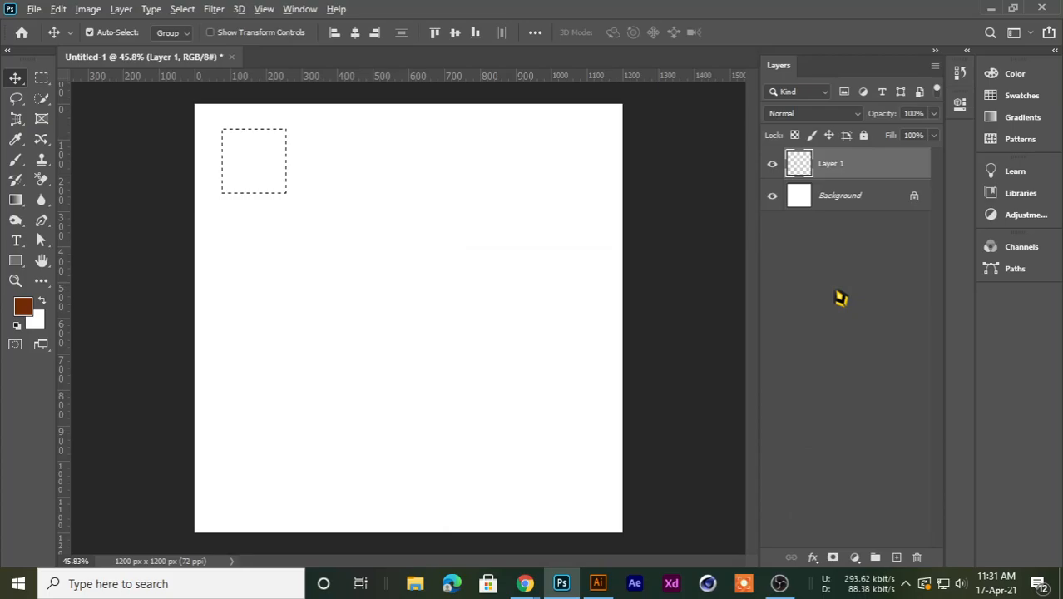
key("alt+BackSpace")
key("ctrl+d")
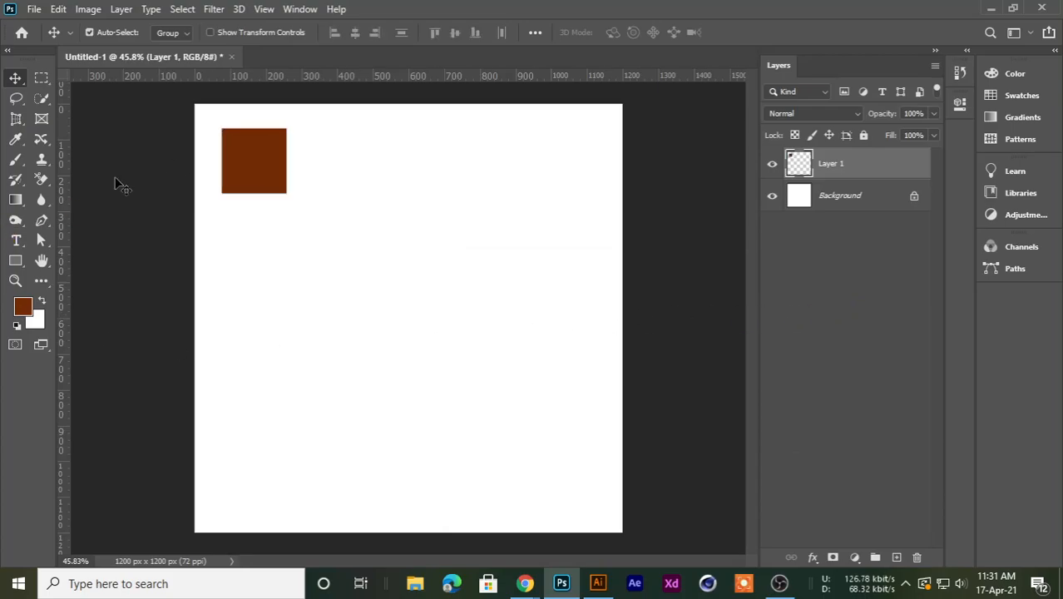
Examine the brown square up close and hide and show Layer 1 to check what it holds.
scroll(256, 114, "up", 6)
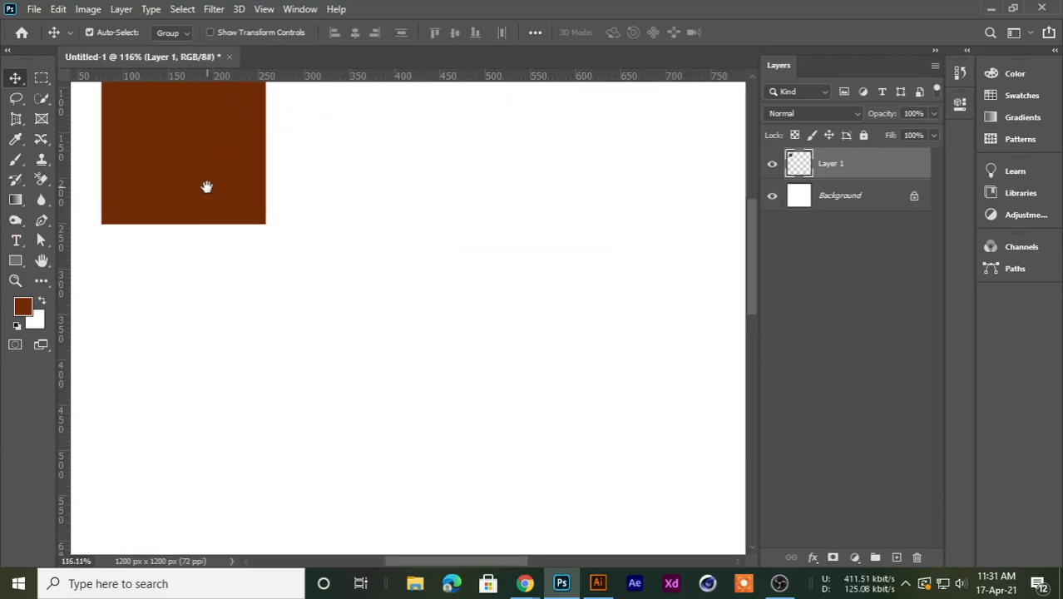
left_click_drag(207, 187, 315, 308)
right_click(15, 78)
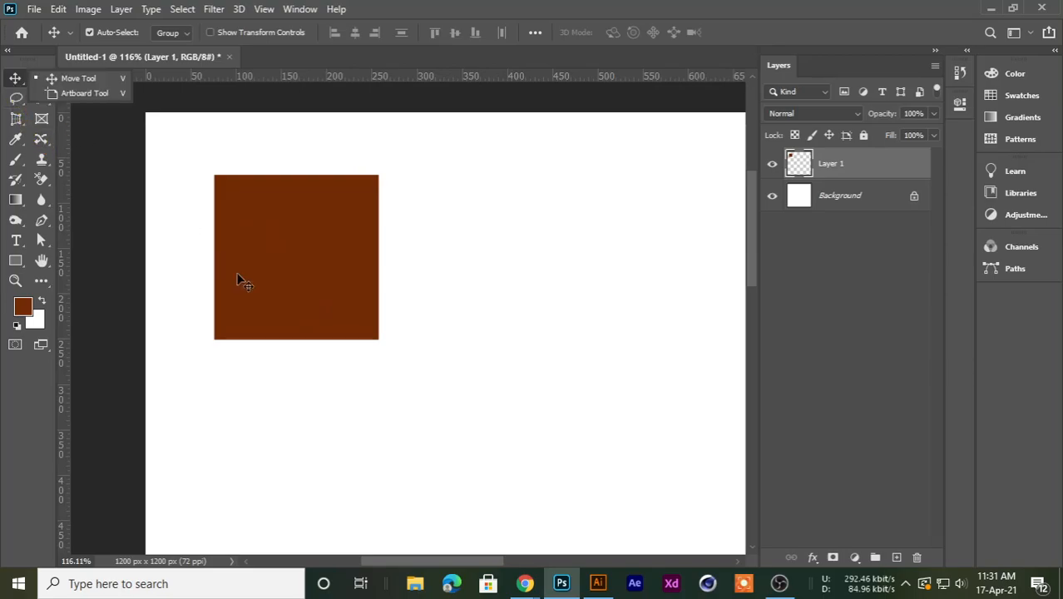
left_click(253, 265)
mouse_move(276, 263)
left_mouse_down()
mouse_move(291, 291)
mouse_move(280, 266)
left_mouse_up()
scroll(323, 263, "down", 2)
scroll(320, 260, "down", 1)
scroll(318, 259, "up", 3)
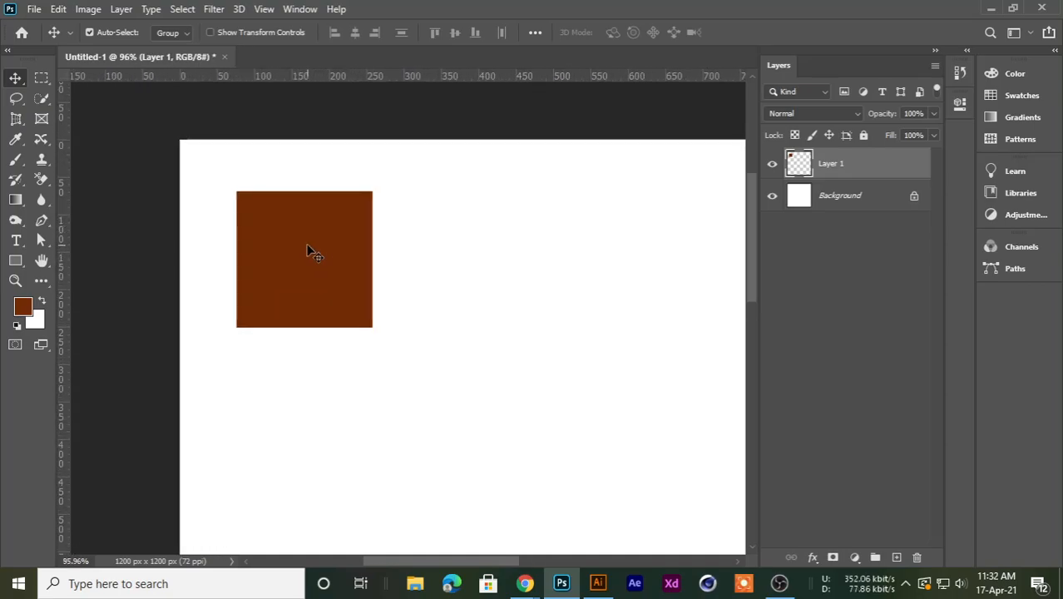
scroll(313, 251, "up", 2)
left_click(774, 166)
left_click(771, 164)
scroll(285, 234, "up", 1)
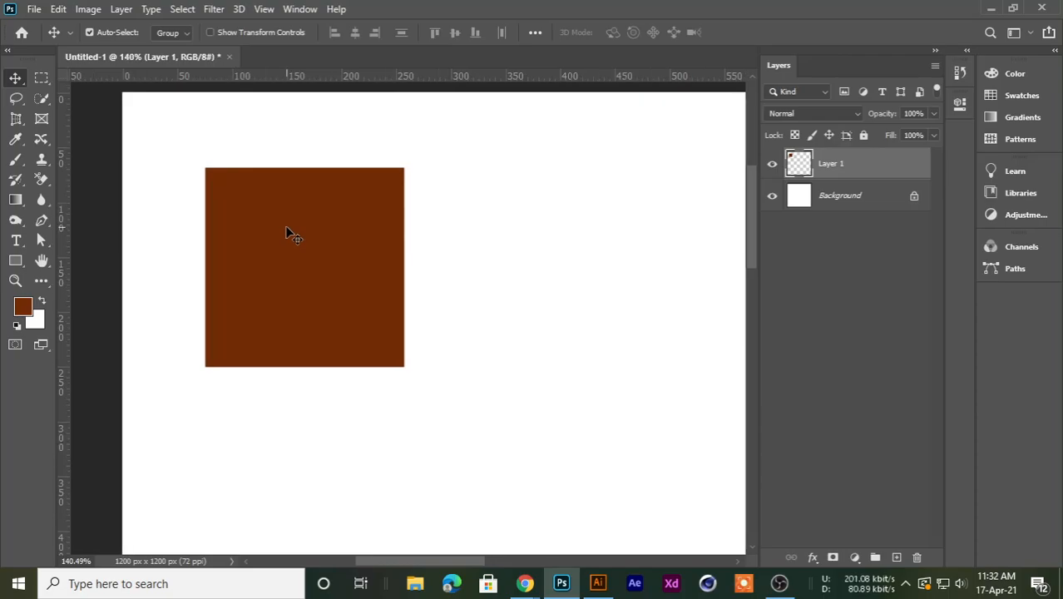
scroll(304, 229, "down", 3)
scroll(304, 230, "up", 1)
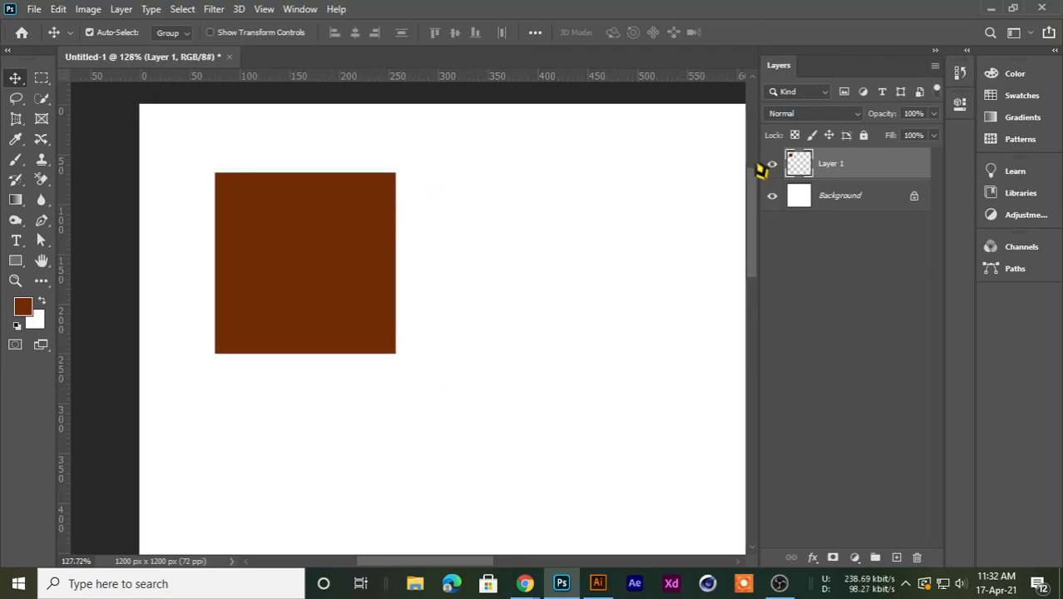
left_click(770, 165)
left_click(770, 165)
Review the different ways to reach Layer 1's blending options and layer effects, cancelling each one.
right_click(871, 164)
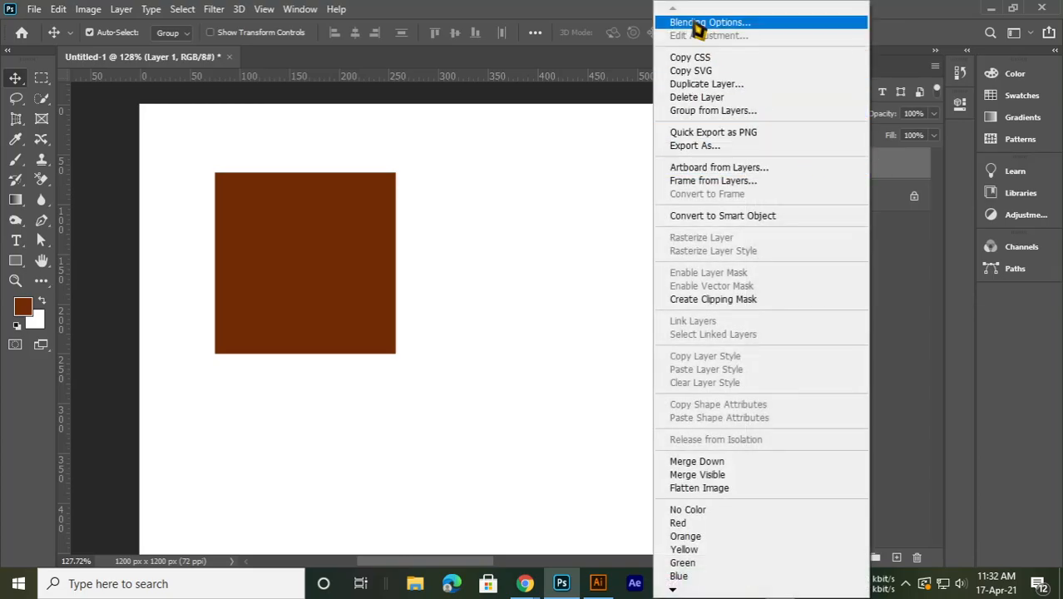
left_click(524, 163)
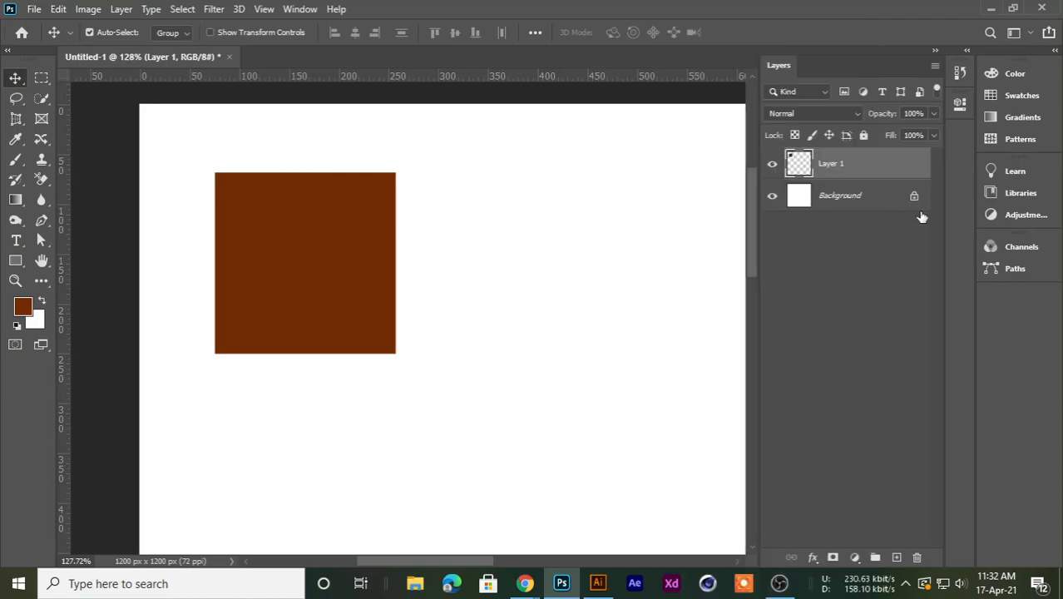
double_click(887, 166)
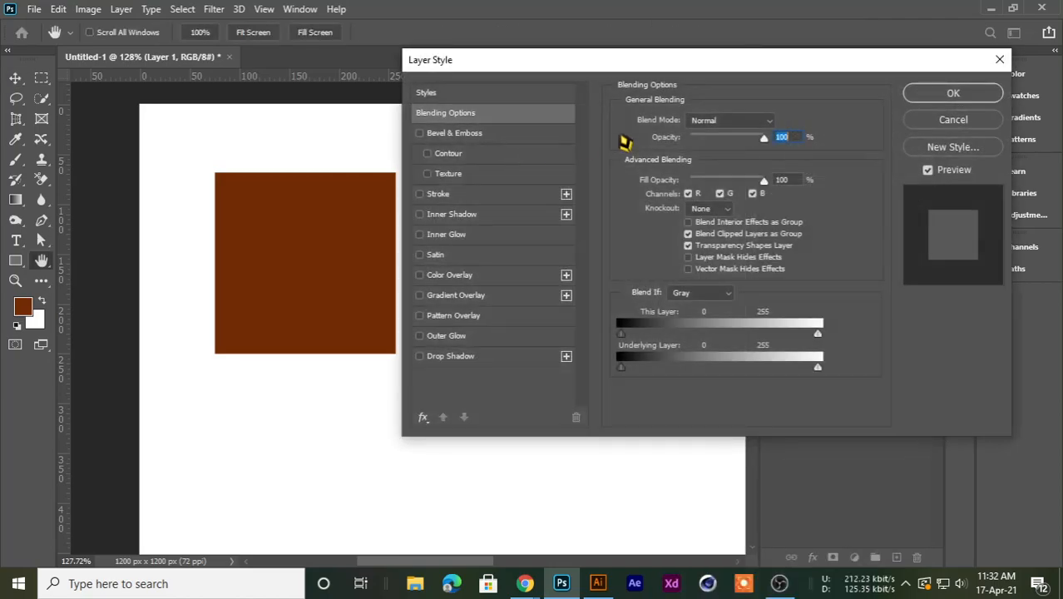
left_click(921, 123)
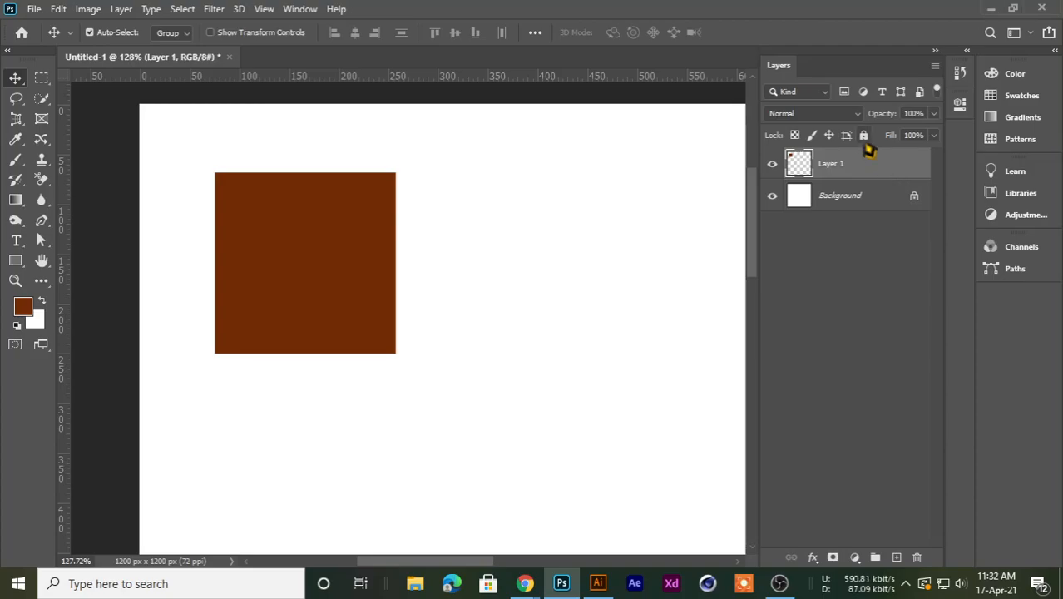
right_click(854, 167)
left_click(700, 30)
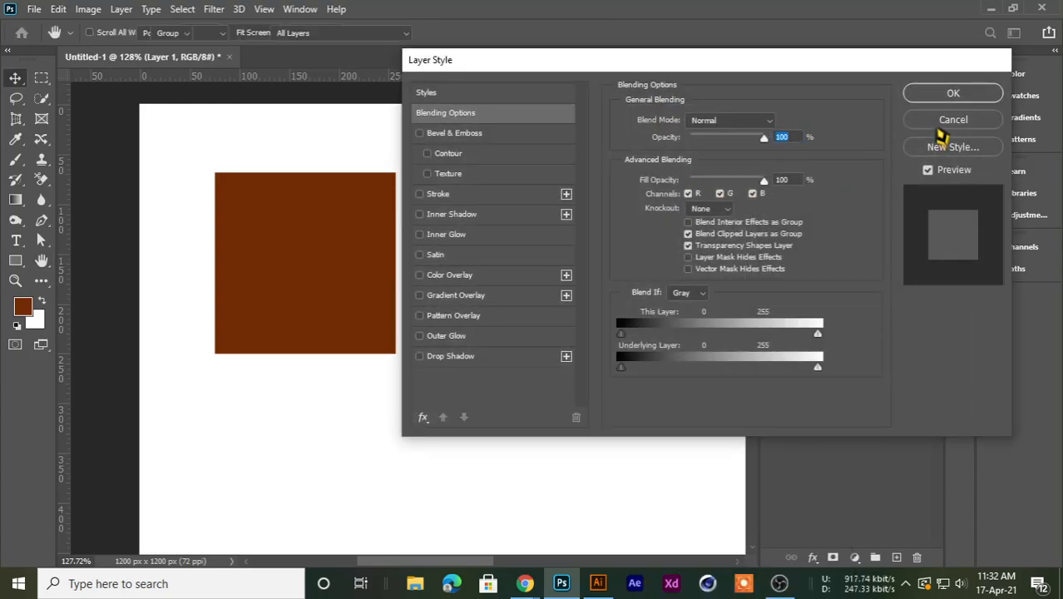
left_click(943, 125)
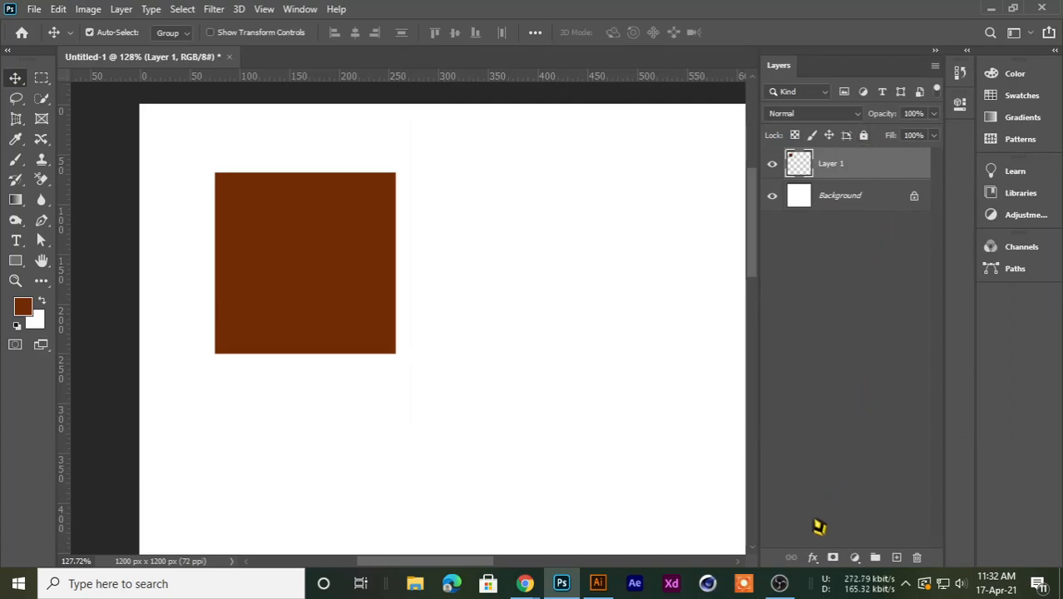
left_click(809, 557)
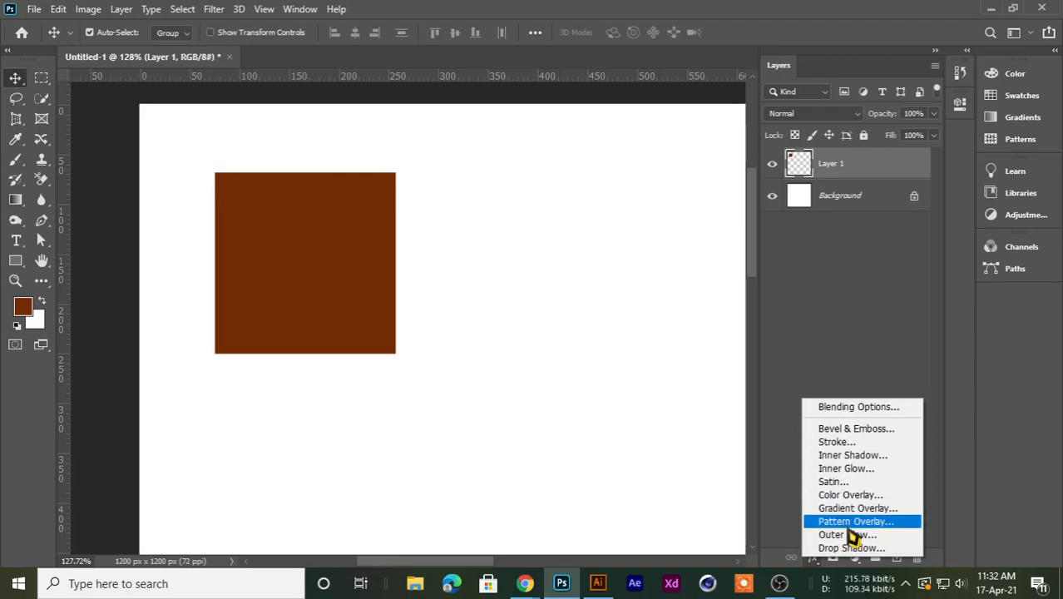
left_click(819, 333)
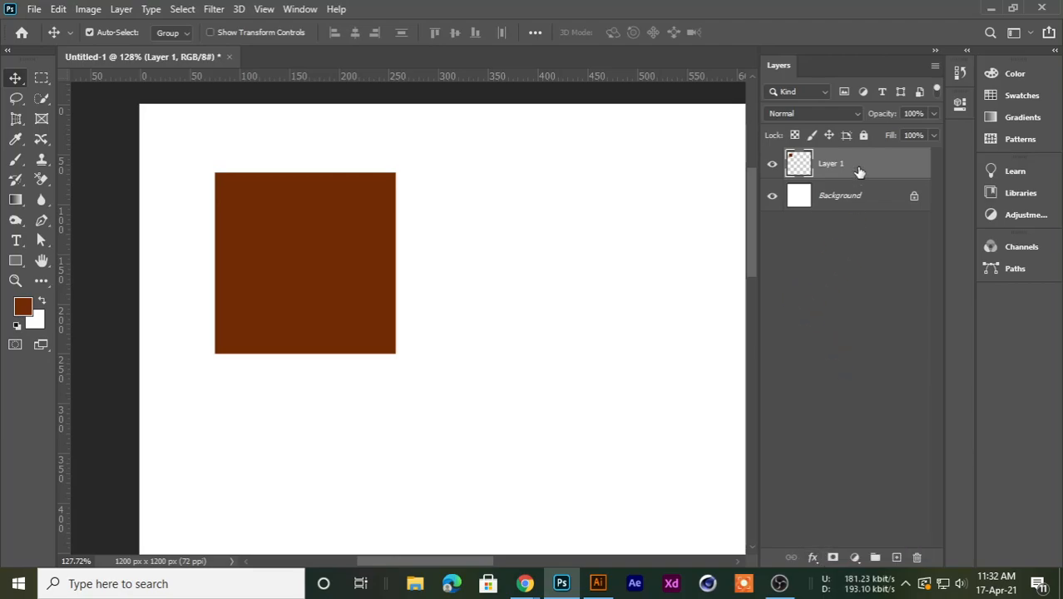
Open the layer style settings of Layer 1, enable Bevel & Emboss and reset it to its default values.
double_click(859, 172)
left_click_drag(450, 64, 488, 46)
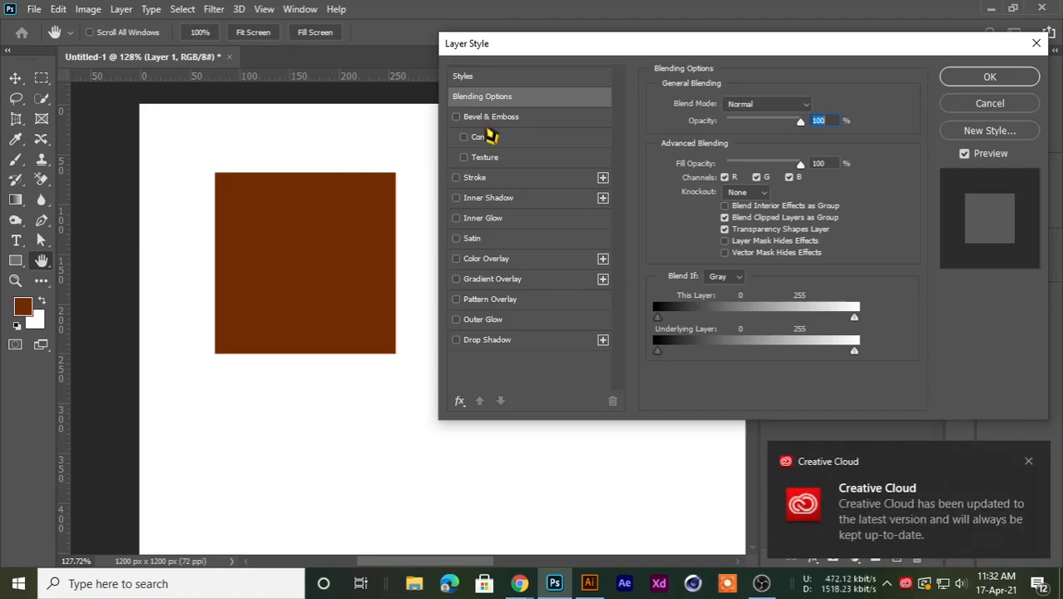
left_click_drag(560, 55, 524, 49)
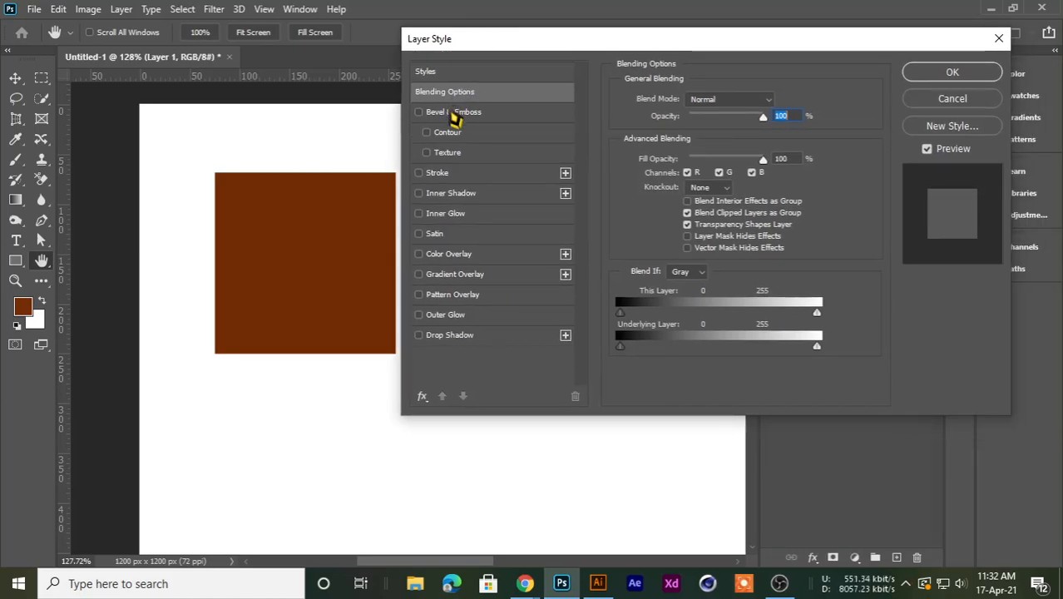
left_click_drag(491, 40, 633, 30)
left_click(515, 118)
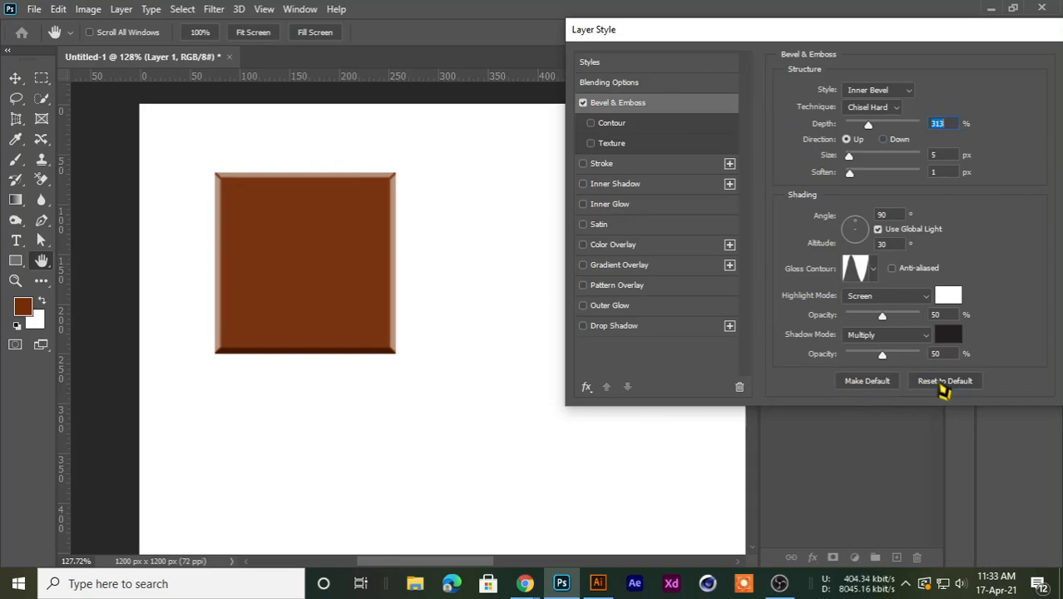
left_click_drag(668, 38, 545, 25)
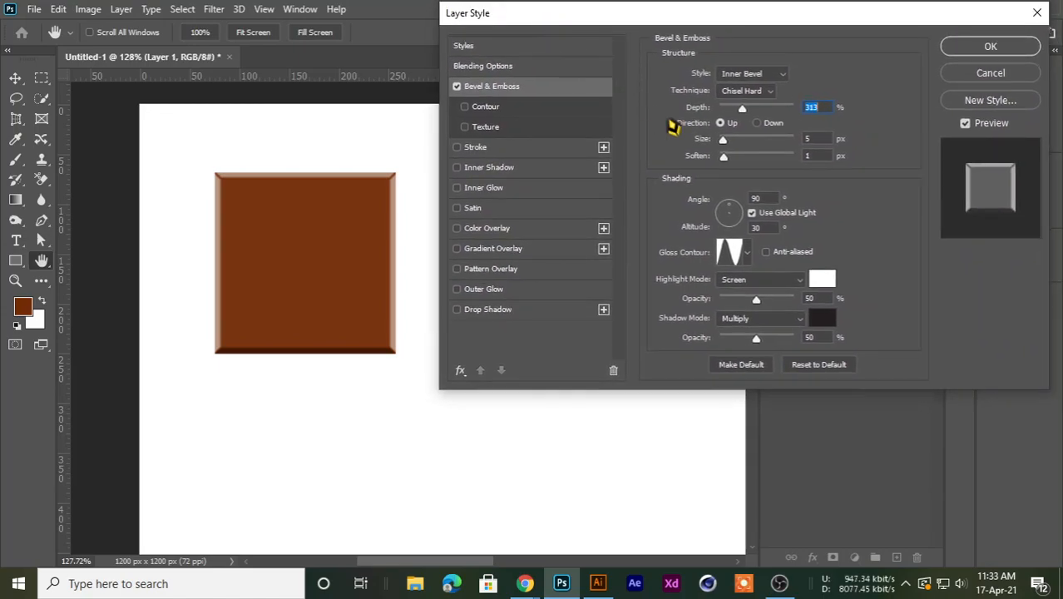
left_click(807, 370)
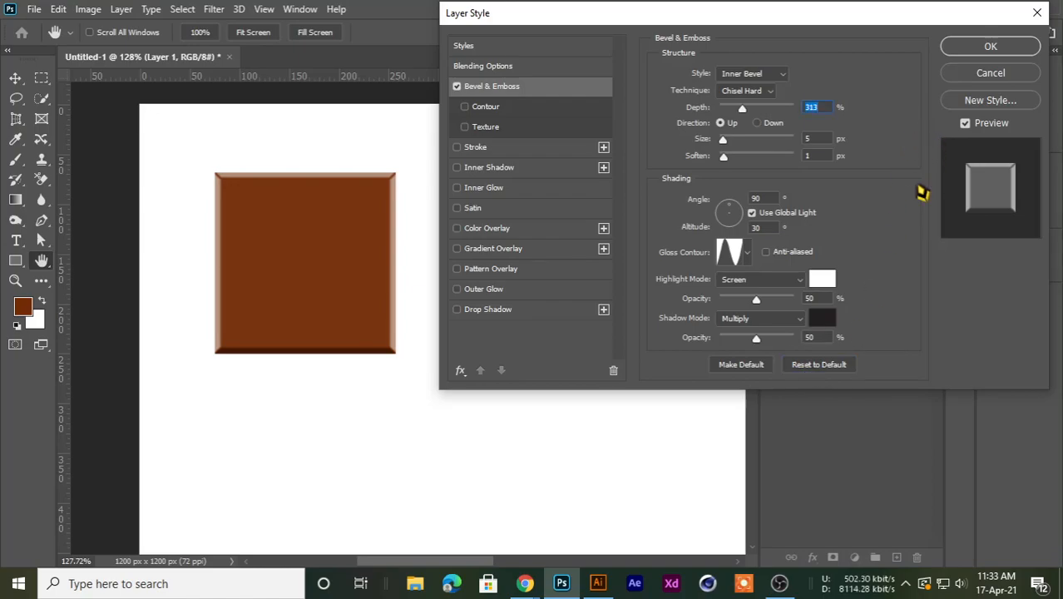
Try the Outer Bevel, Emboss, Pillow Emboss and Stroke Emboss styles on the square, then return to Inner Bevel.
left_click(741, 78)
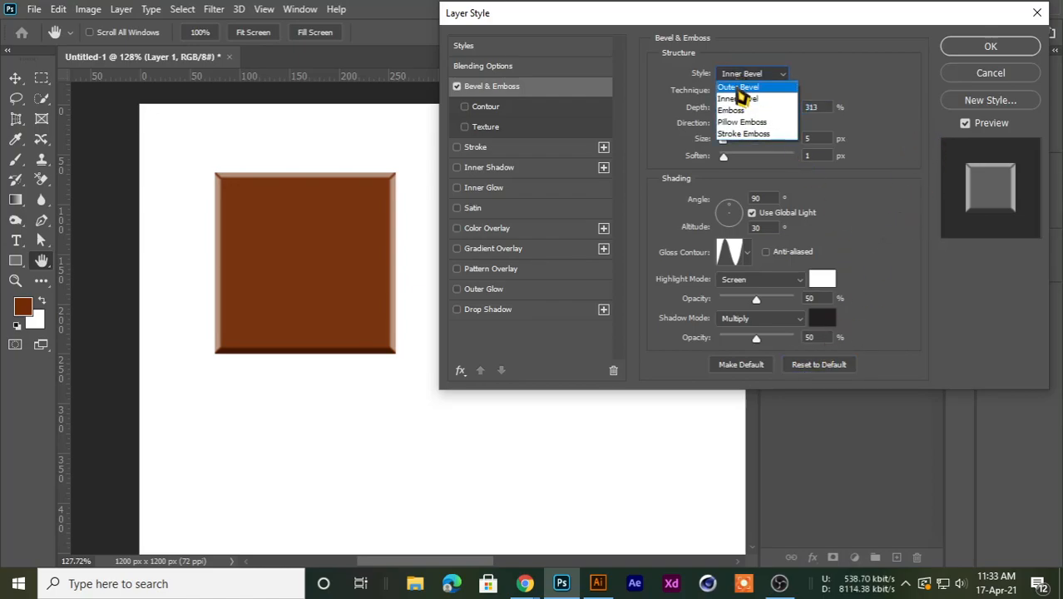
left_click(743, 89)
left_click(738, 76)
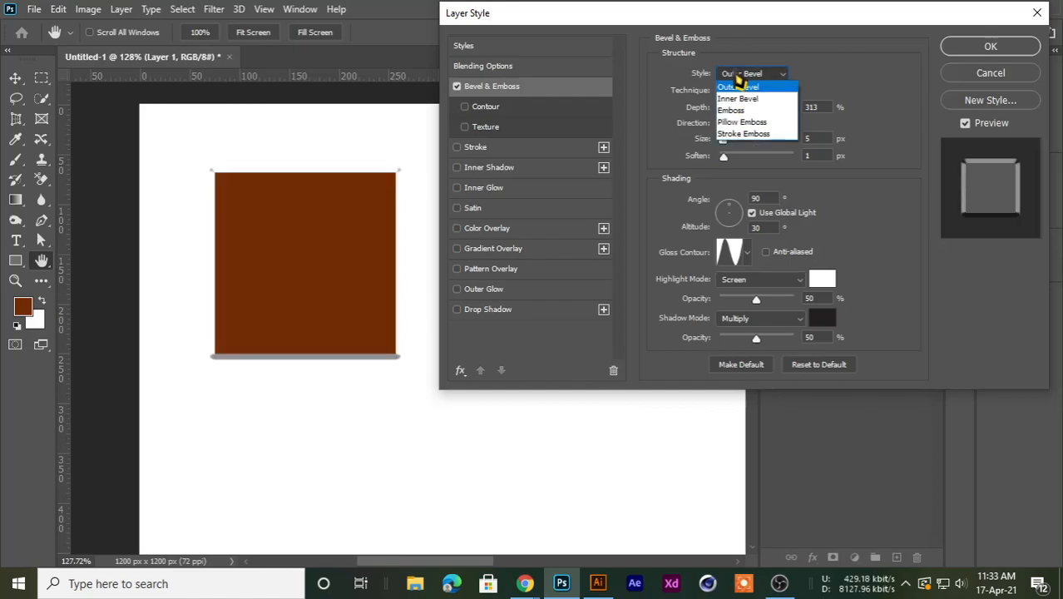
left_click(736, 110)
left_click(737, 77)
left_click(739, 120)
left_click(729, 78)
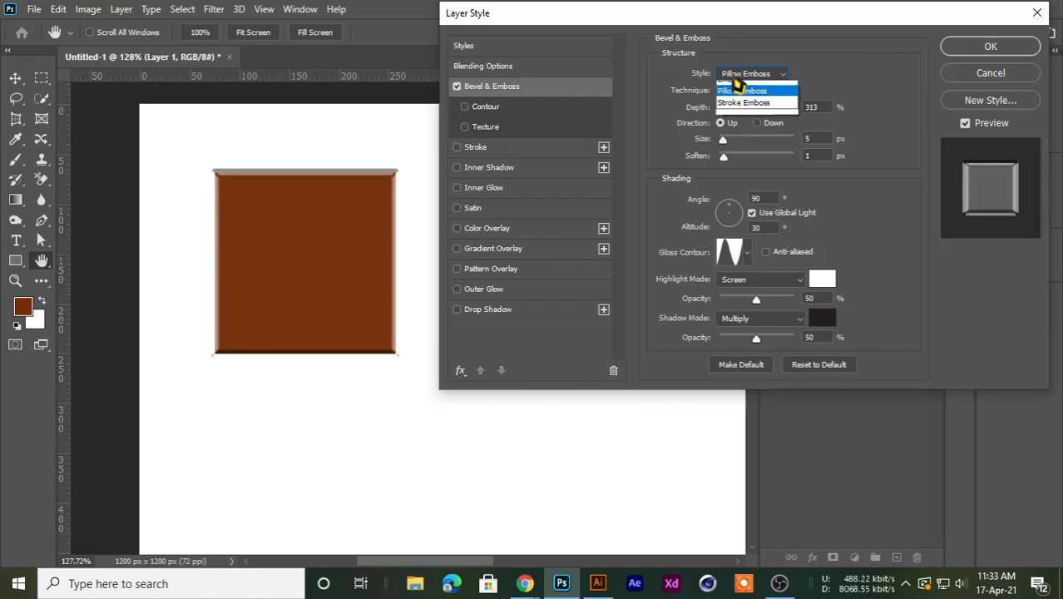
left_click(735, 133)
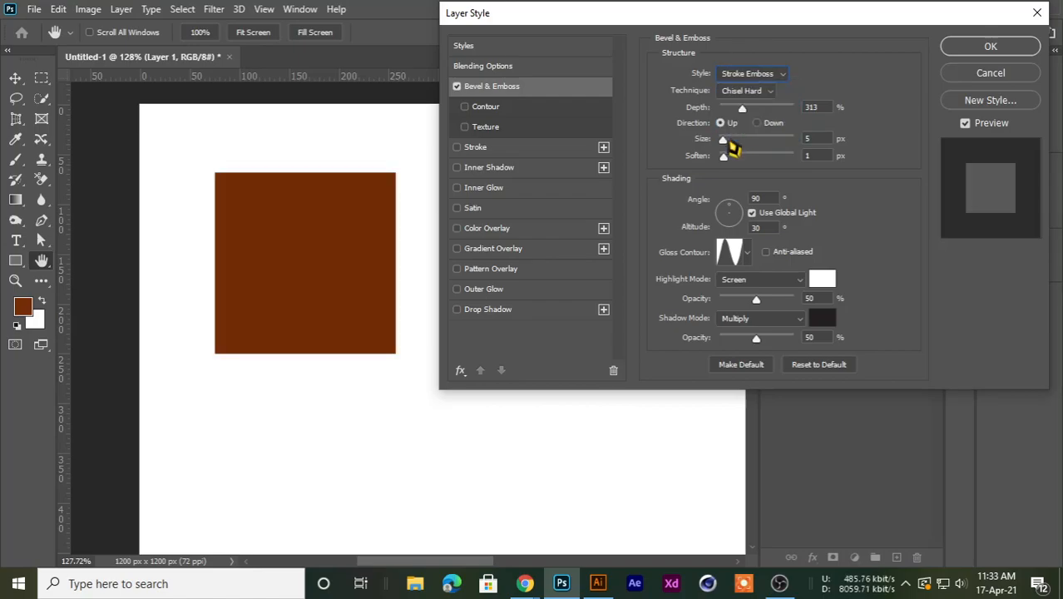
left_click(739, 77)
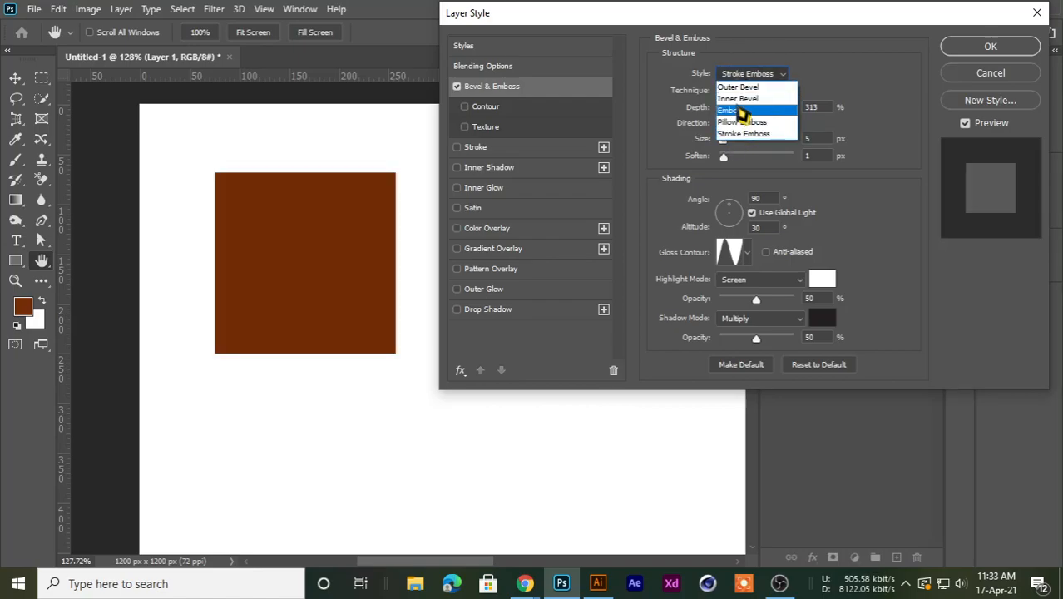
left_click(737, 109)
left_click_drag(658, 22, 633, 21)
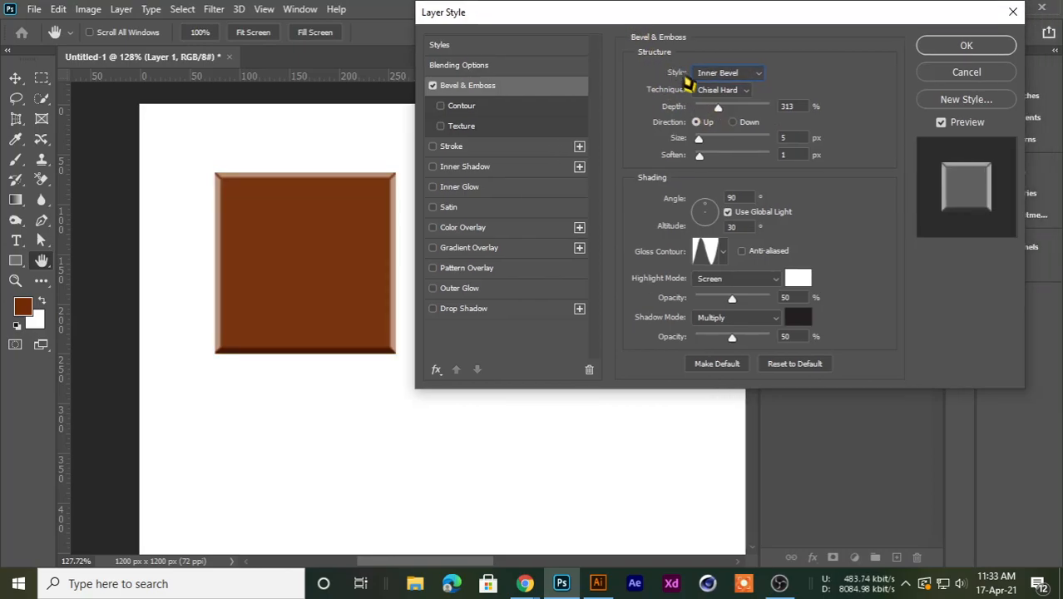
Set the bevel's depth to 677%, its size to 21 px and its soften to 4 px.
left_click_drag(720, 111, 713, 148)
left_click_drag(631, 28, 687, 23)
left_click_drag(765, 159, 786, 172)
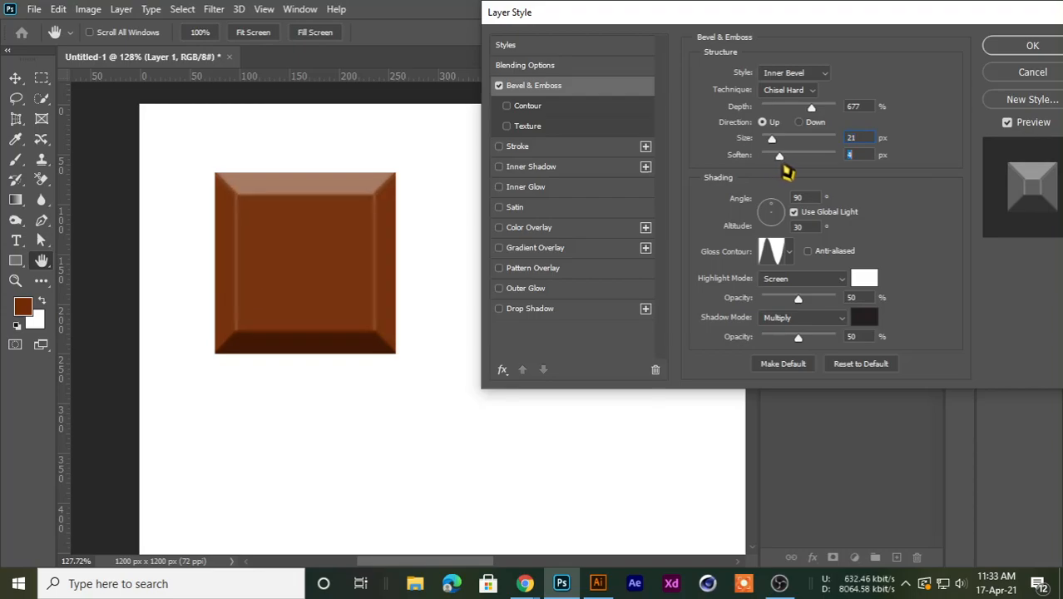
Try the Smooth and Chisel Soft bevel techniques on the square, and return to Chisel Hard.
left_click(782, 92)
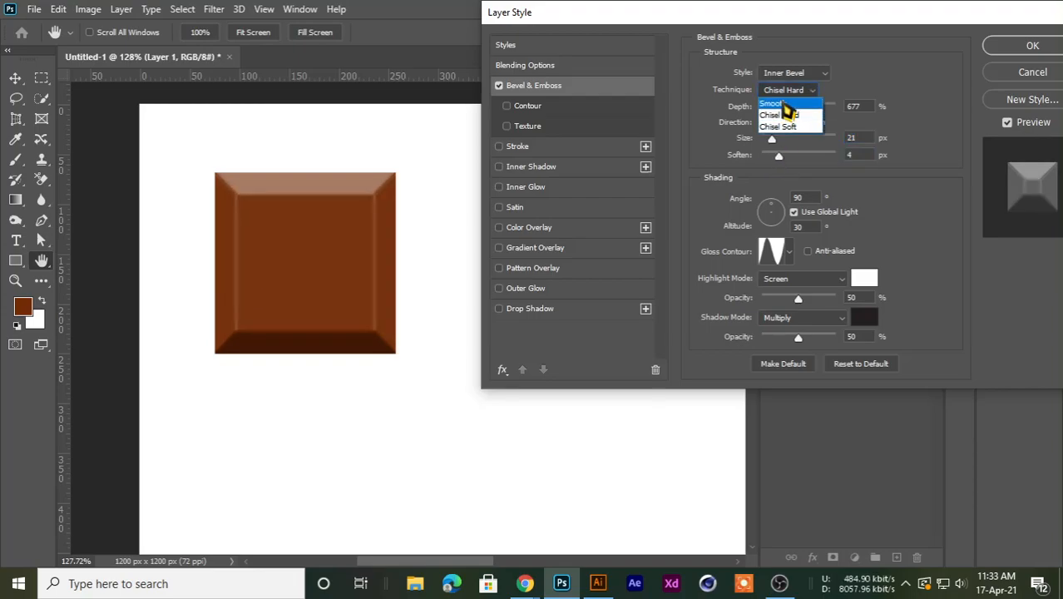
left_click(782, 103)
left_click(773, 91)
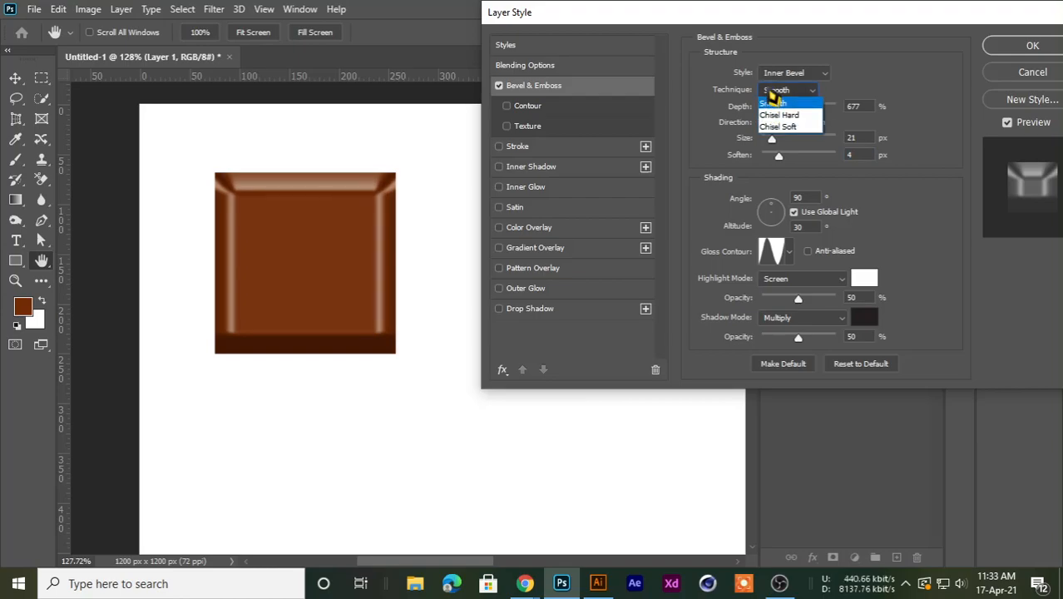
left_click(780, 113)
left_click(775, 89)
left_click(782, 123)
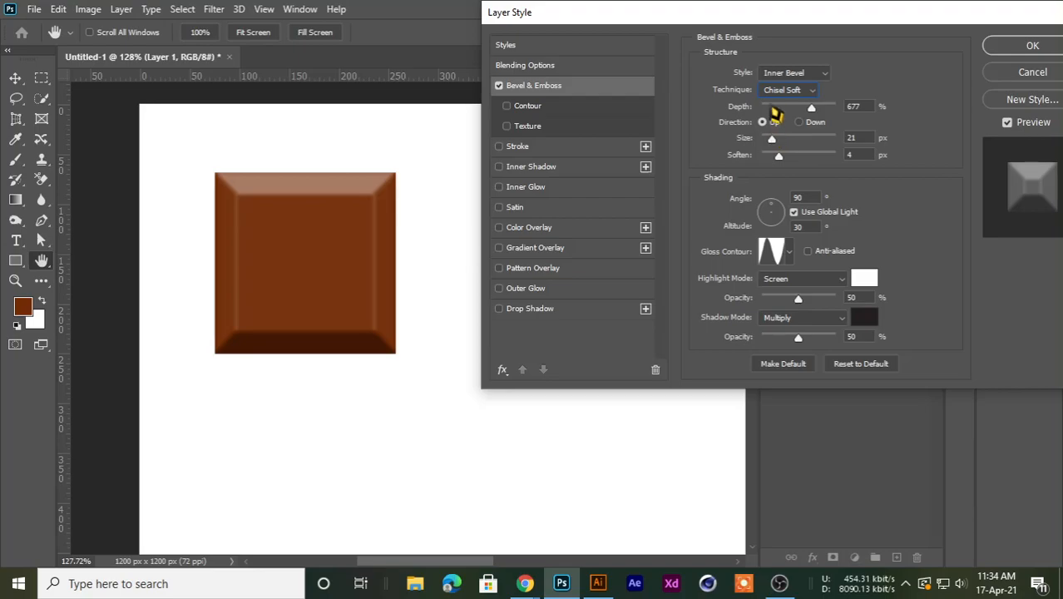
left_click(780, 91)
left_click(782, 114)
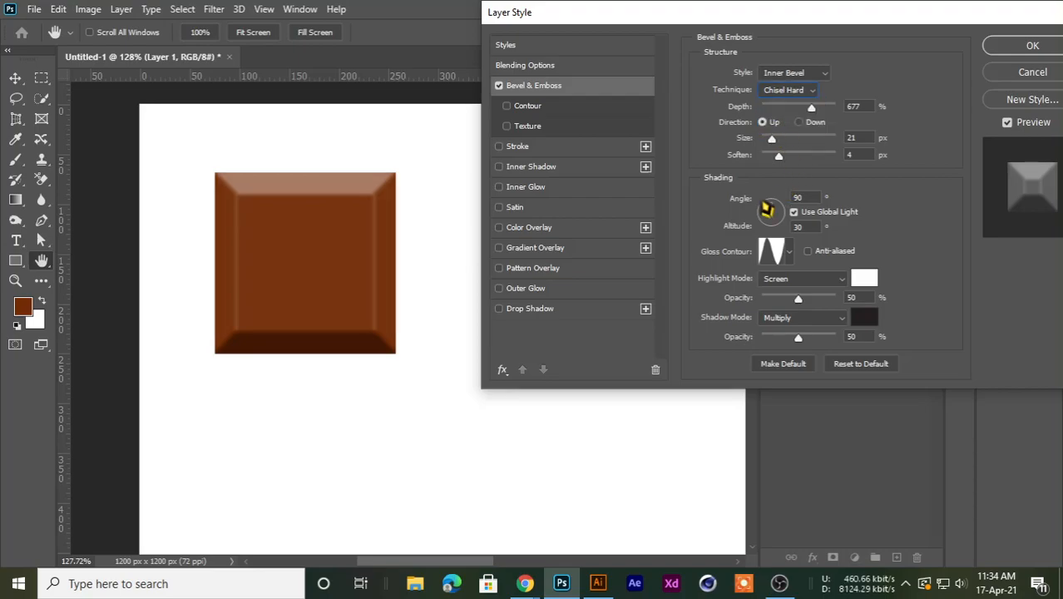
Switch to Chrome to check the Google Meet call and return to the layer style settings in Photoshop.
left_click_drag(713, 26, 697, 26)
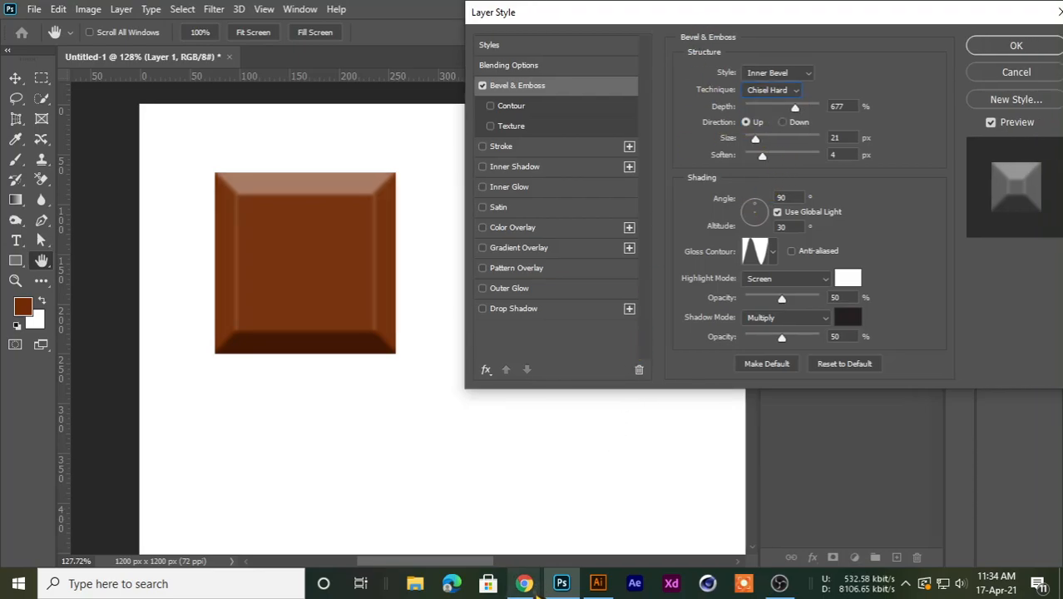
mouse_move(524, 583)
left_click(481, 544)
left_click(687, 176)
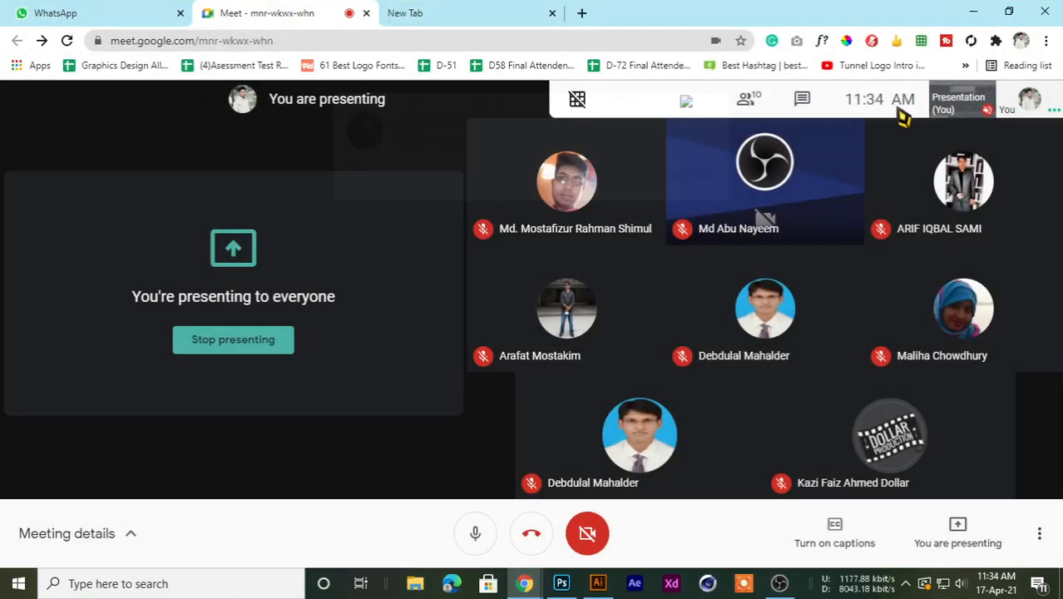
left_click(971, 16)
left_click_drag(570, 20, 636, 37)
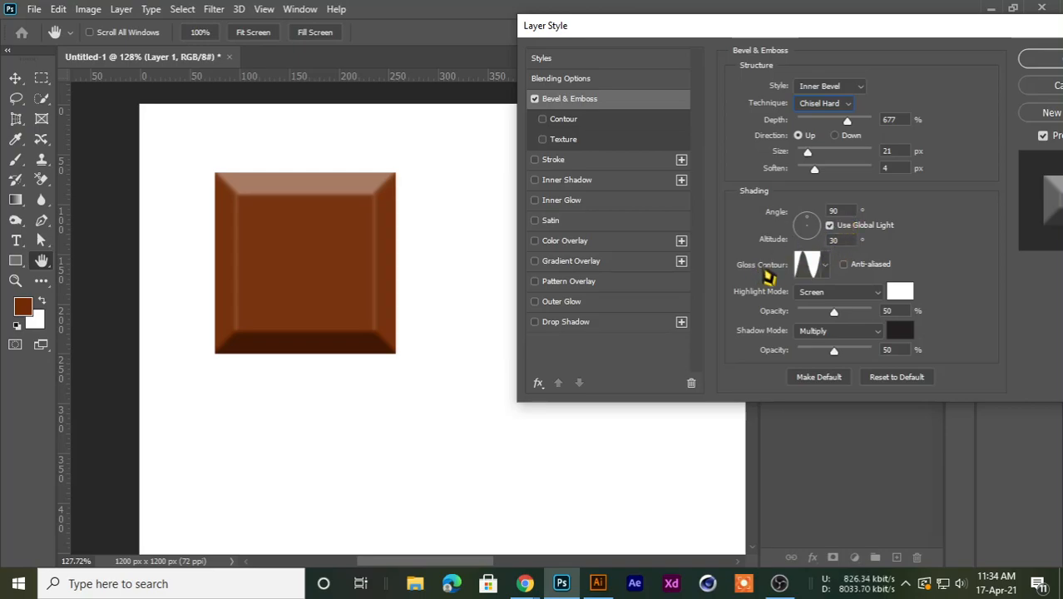
Rotate the bevel's light to an angle of -141° and altitude of 0°, and reset the bevel to its default values.
mouse_move(819, 230)
left_mouse_down()
mouse_move(794, 248)
mouse_move(806, 216)
mouse_move(824, 238)
mouse_move(793, 252)
left_mouse_up()
left_click(897, 378)
left_click(830, 226)
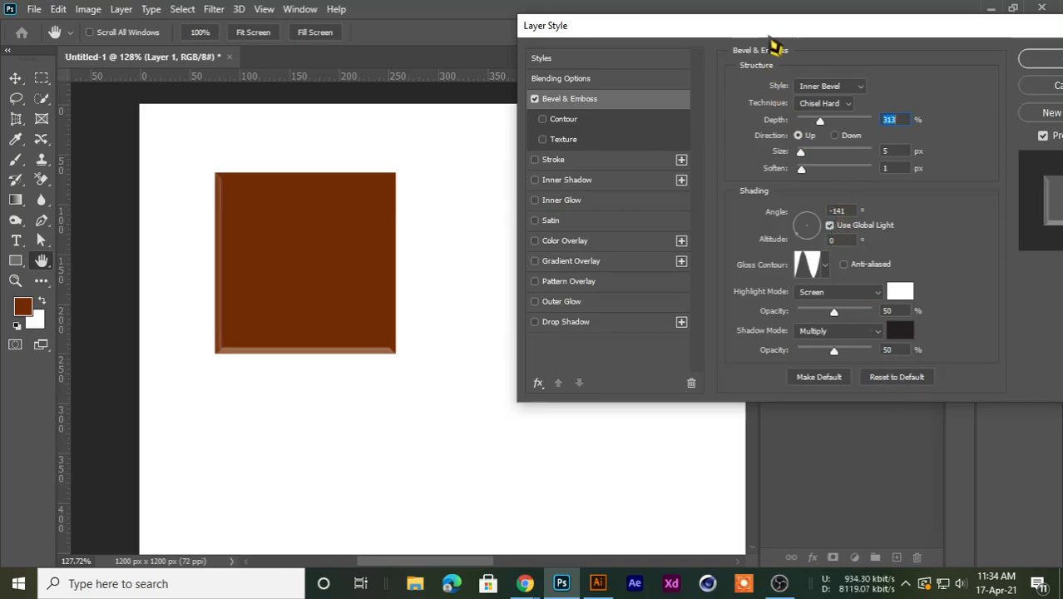
Set the bevel's light angle to 90° and turn off Use Global Light.
left_click_drag(768, 34, 737, 31)
left_click_drag(822, 211, 793, 209)
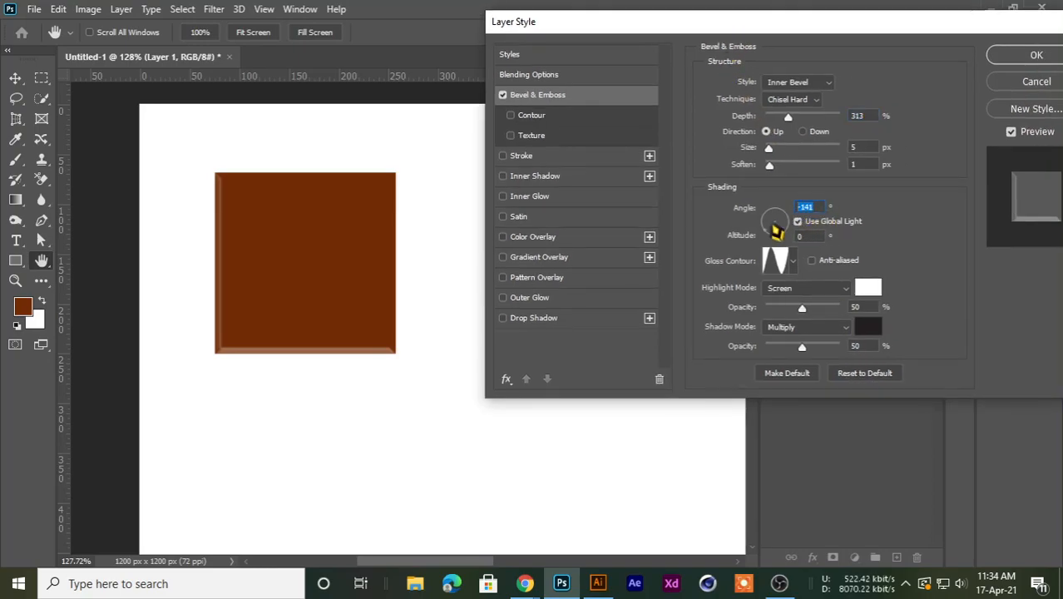
type("90")
left_click(818, 238)
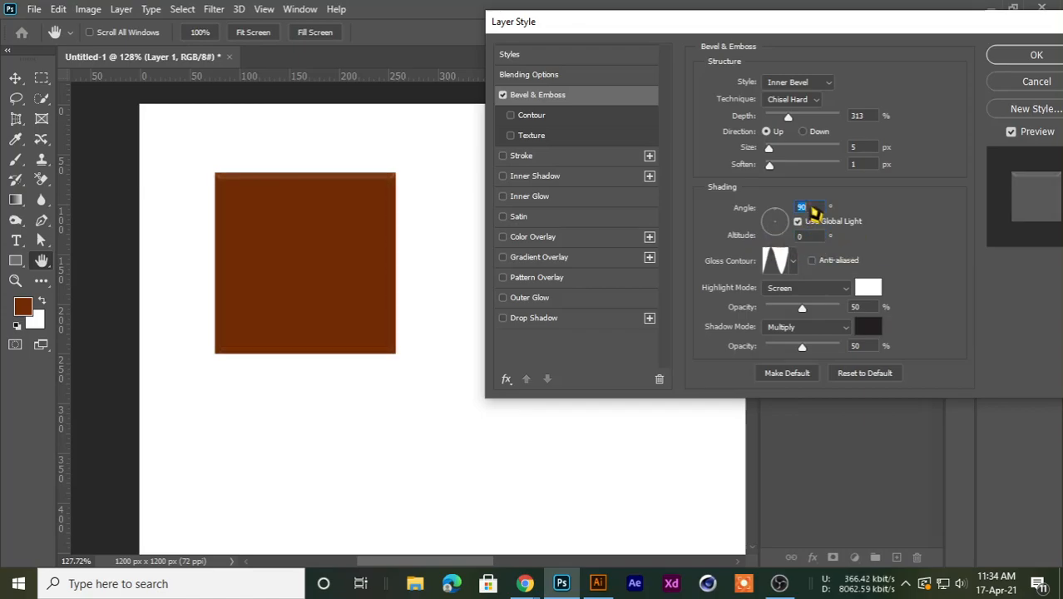
left_click(798, 222)
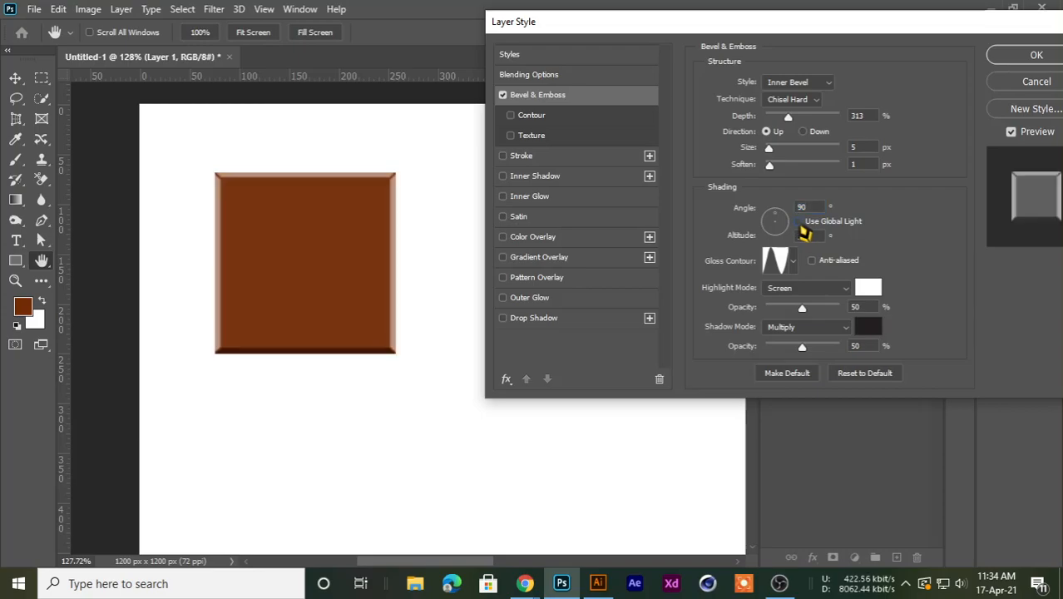
Set the light angle to 95°, the bevel's size to 13 px and its soften to 3 px.
mouse_move(811, 27)
left_mouse_down()
mouse_move(742, 26)
mouse_move(800, 21)
left_mouse_up()
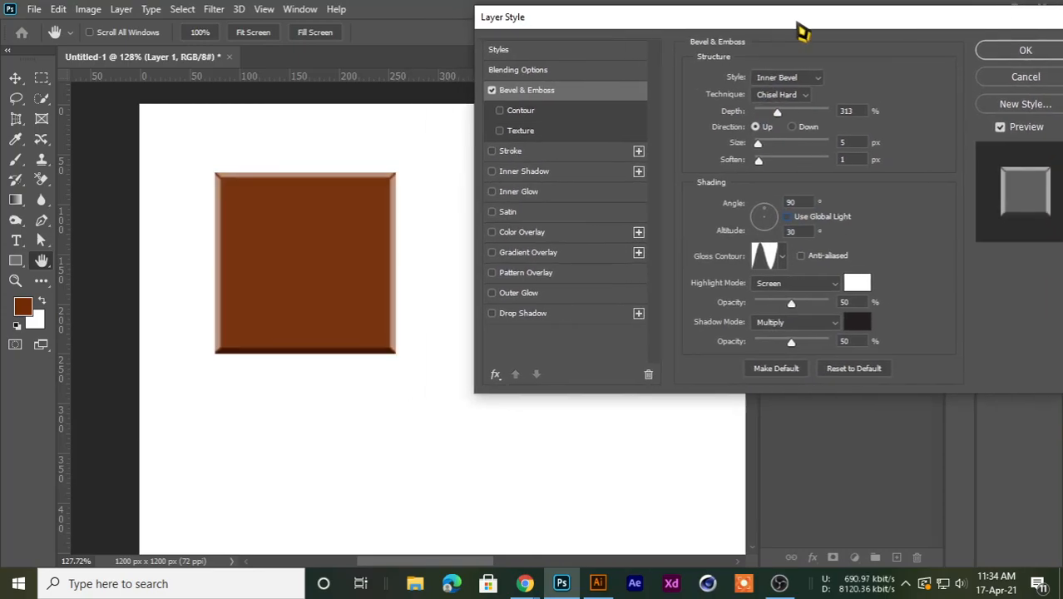
left_click(805, 216)
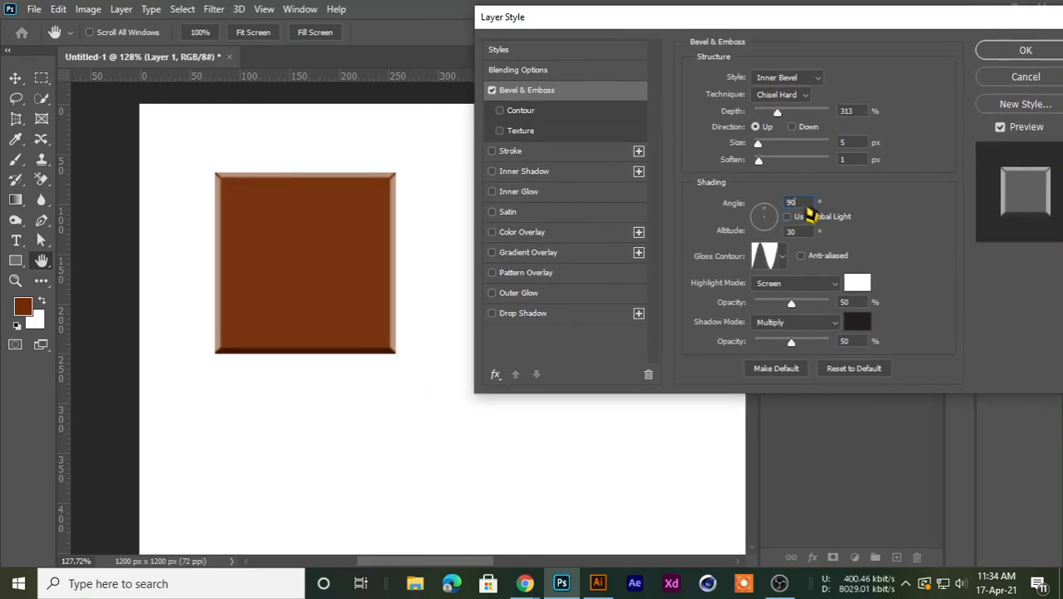
key("Up")
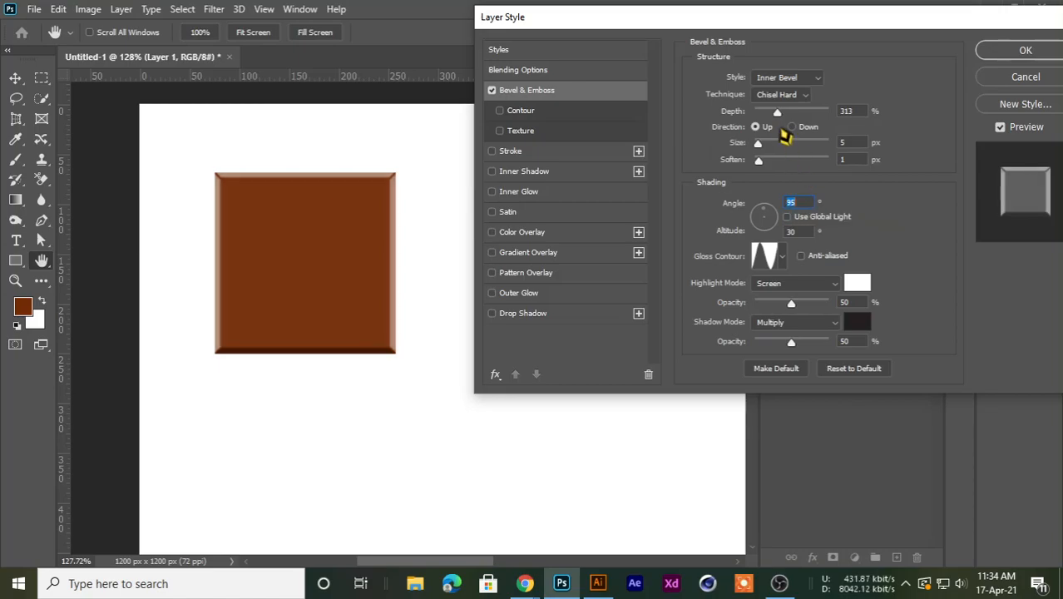
left_click_drag(757, 144, 773, 175)
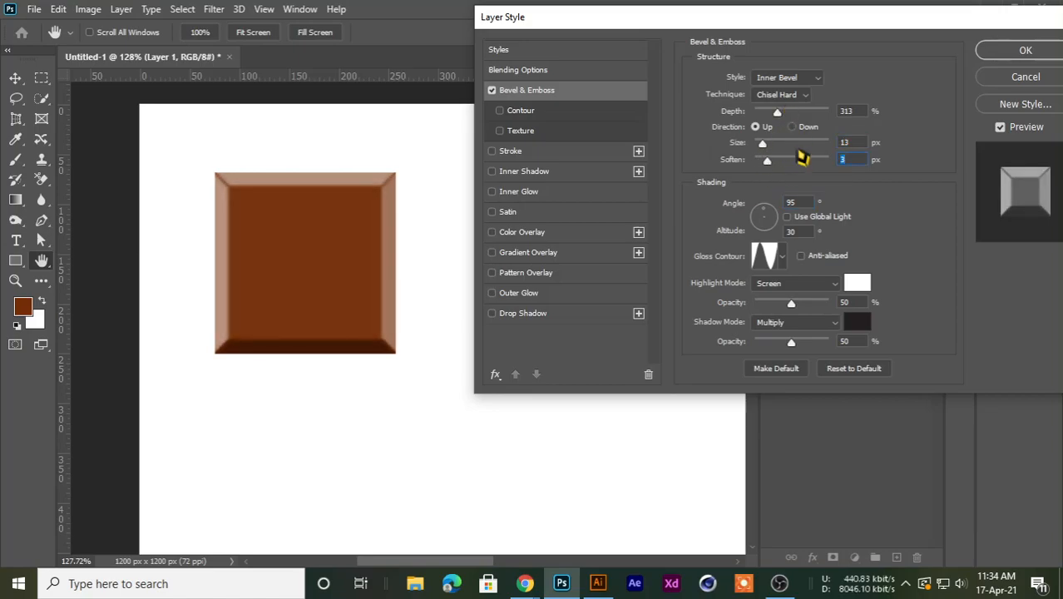
Try higher and lower light altitudes on the bevel and settle on 31°.
scroll(801, 234, "up", 6)
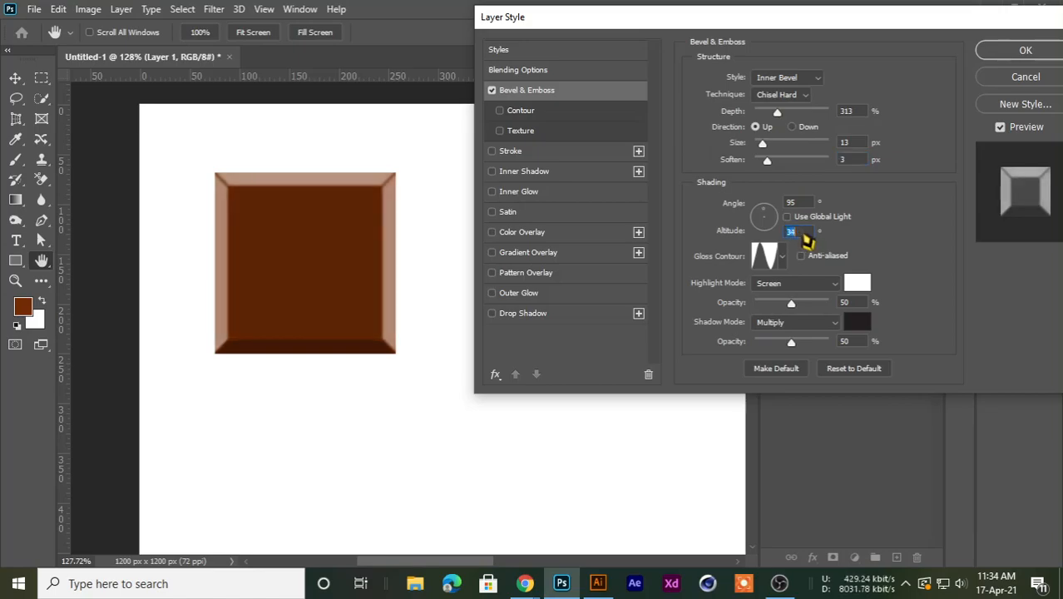
scroll(801, 235, "down", 14)
scroll(805, 239, "up", 5)
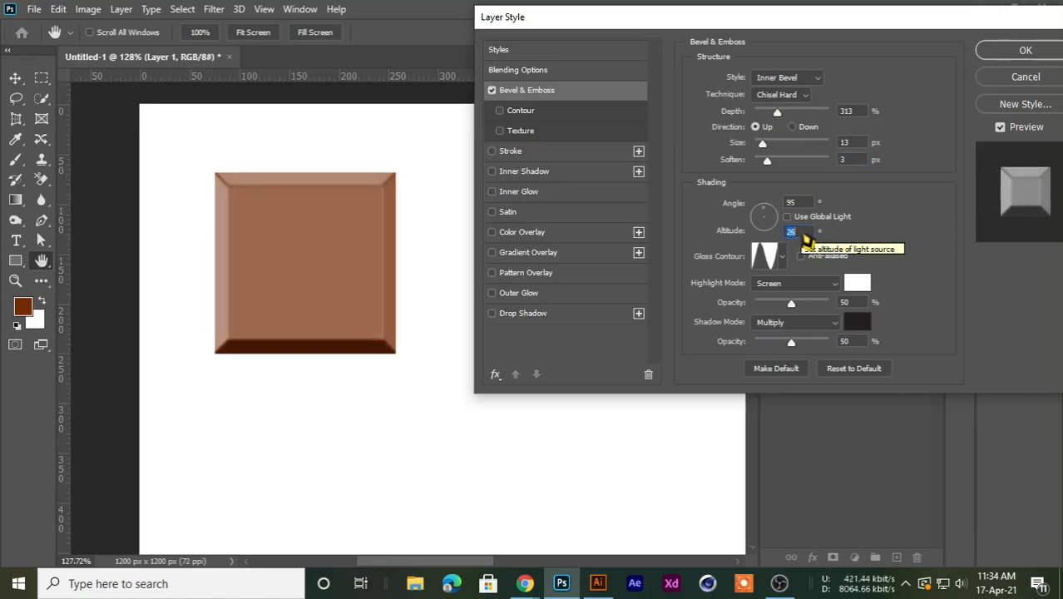
scroll(805, 239, "up", 2)
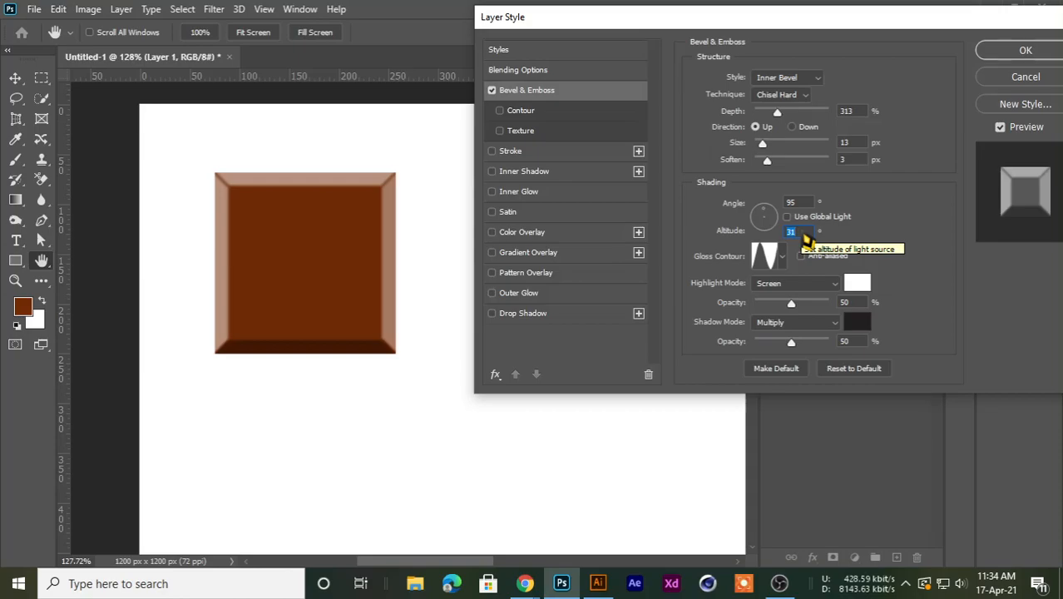
Try several light angles between about 100° and 105° on the bevel and settle on 103°.
scroll(805, 214, "up", 11)
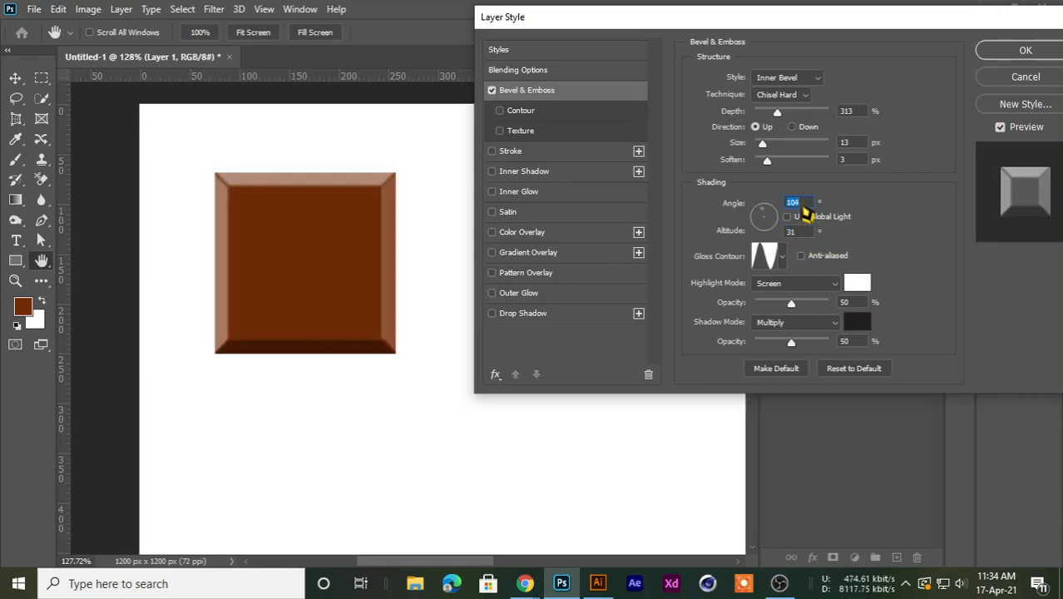
scroll(803, 211, "down", 2)
scroll(803, 211, "up", 2)
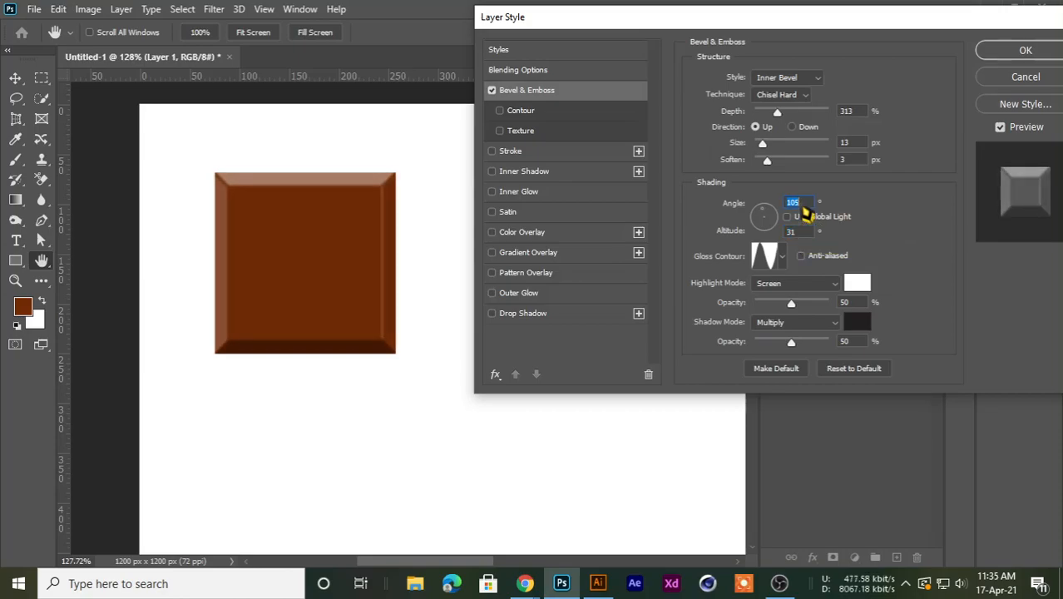
scroll(805, 214, "down", 2)
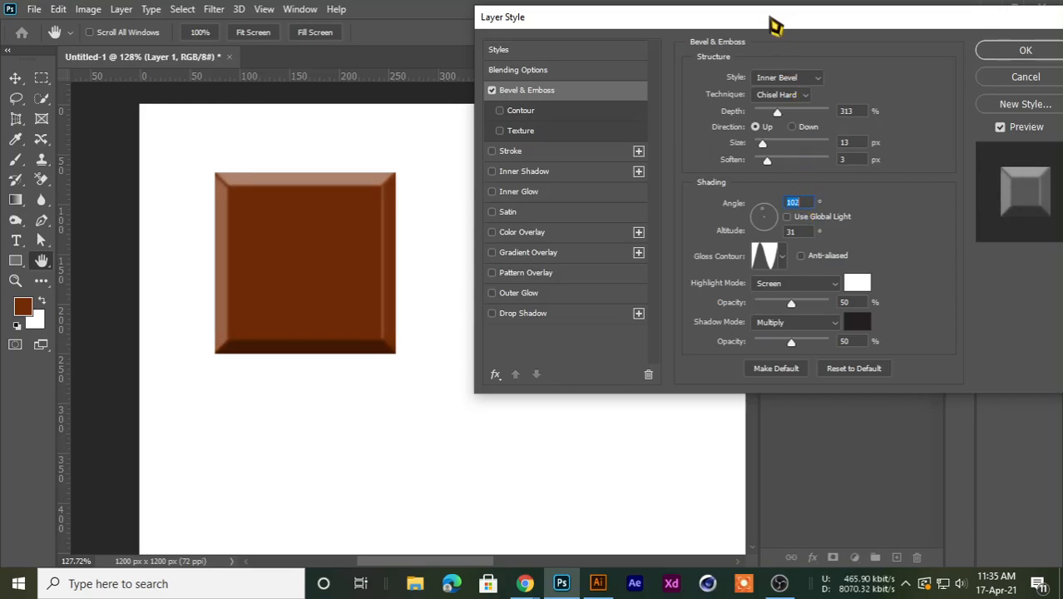
left_click_drag(770, 25, 733, 20)
key("Up")
key("Up")
key("Up")
key("Up")
key("Down")
key("Down")
key("Down")
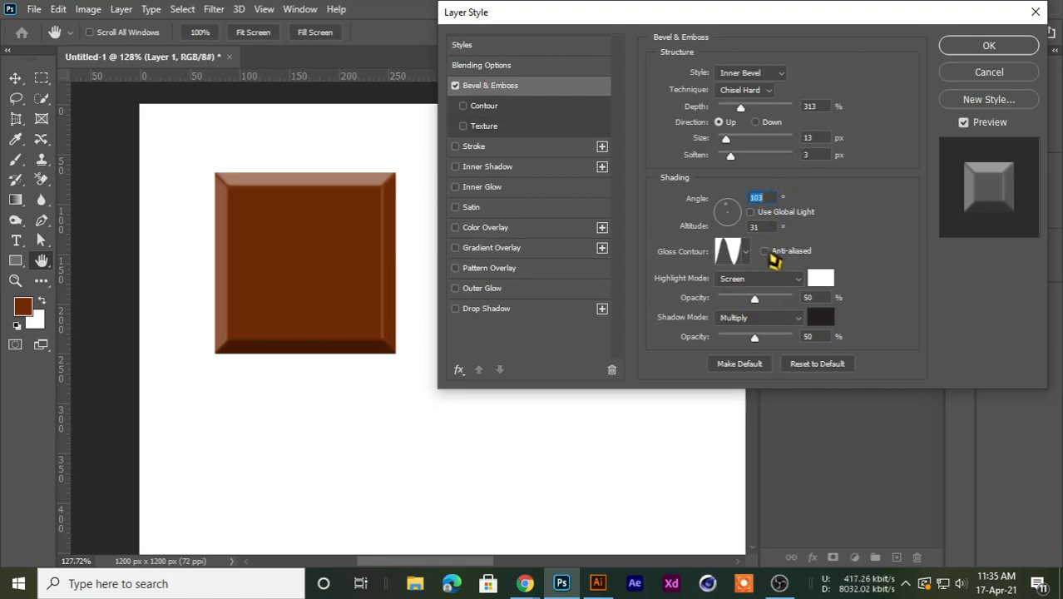
Set the bevel's depth to 698% and its size to 19 px, and apply the layer style.
left_click_drag(748, 21, 723, 24)
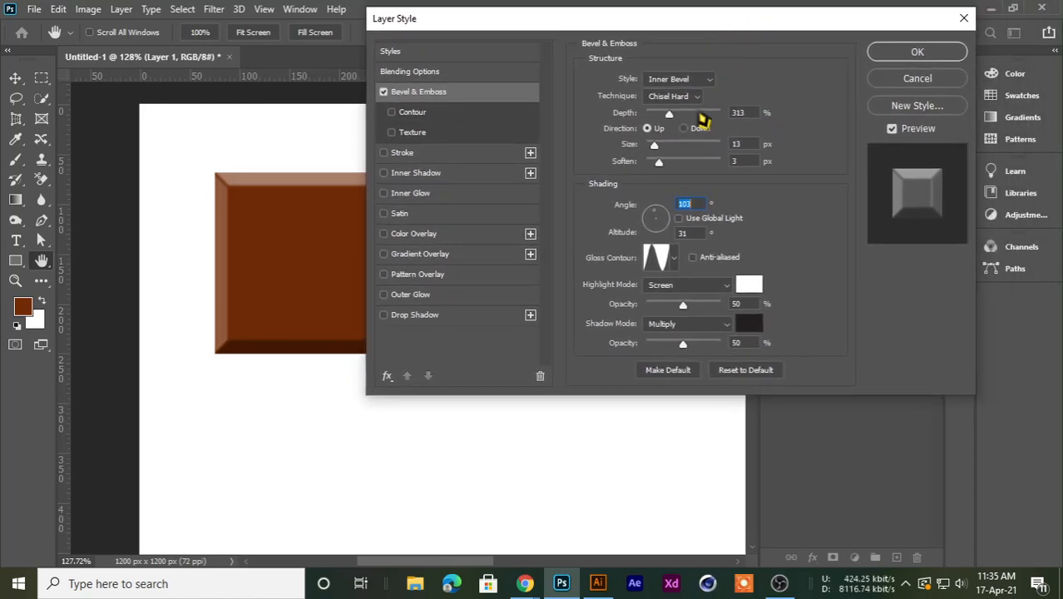
left_click_drag(623, 19, 786, 21)
left_click_drag(833, 116, 820, 154)
left_click(821, 164)
left_click(913, 150)
key("Up")
key("Up")
key("Up")
left_click_drag(828, 25, 662, 25)
left_click(906, 55)
Duplicate the bevelled square and place the copy directly against its right edge.
scroll(418, 274, "down", 5)
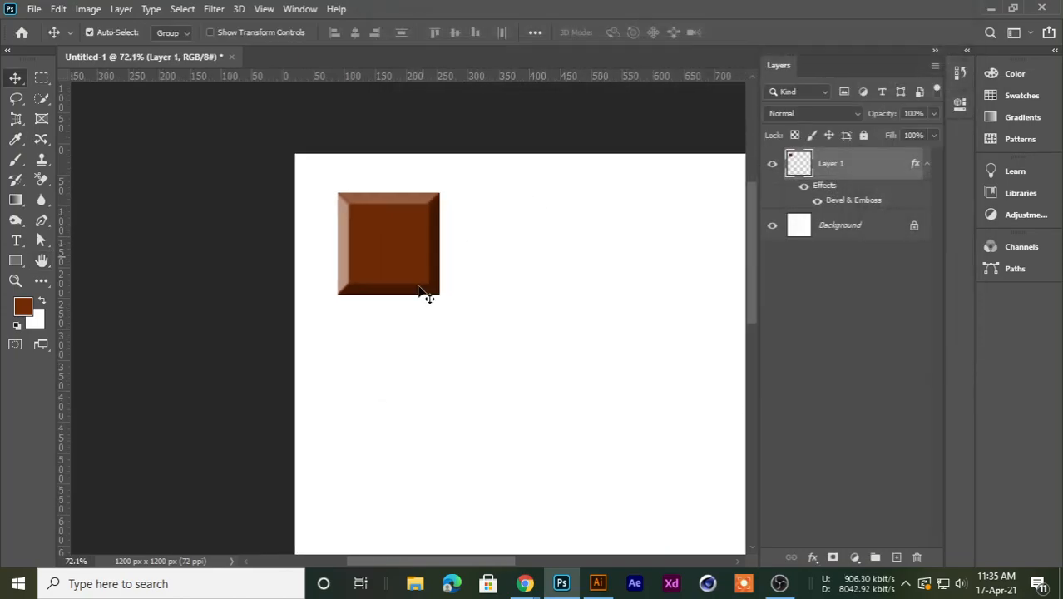
left_click_drag(374, 237, 468, 237)
left_click(388, 324)
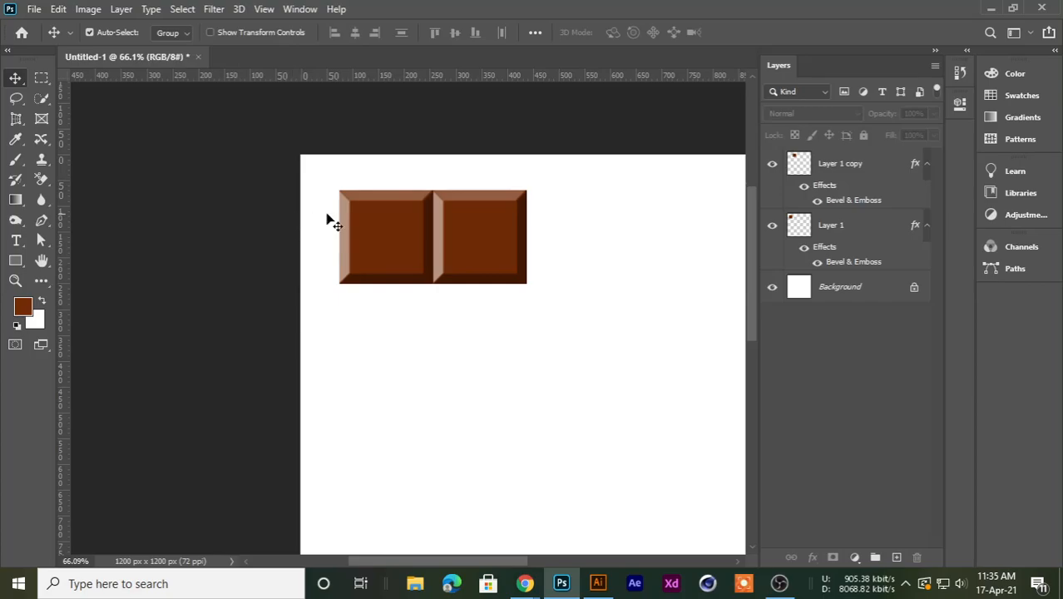
left_click_drag(309, 218, 530, 305)
left_click_drag(504, 254, 497, 337)
key("ctrl+z")
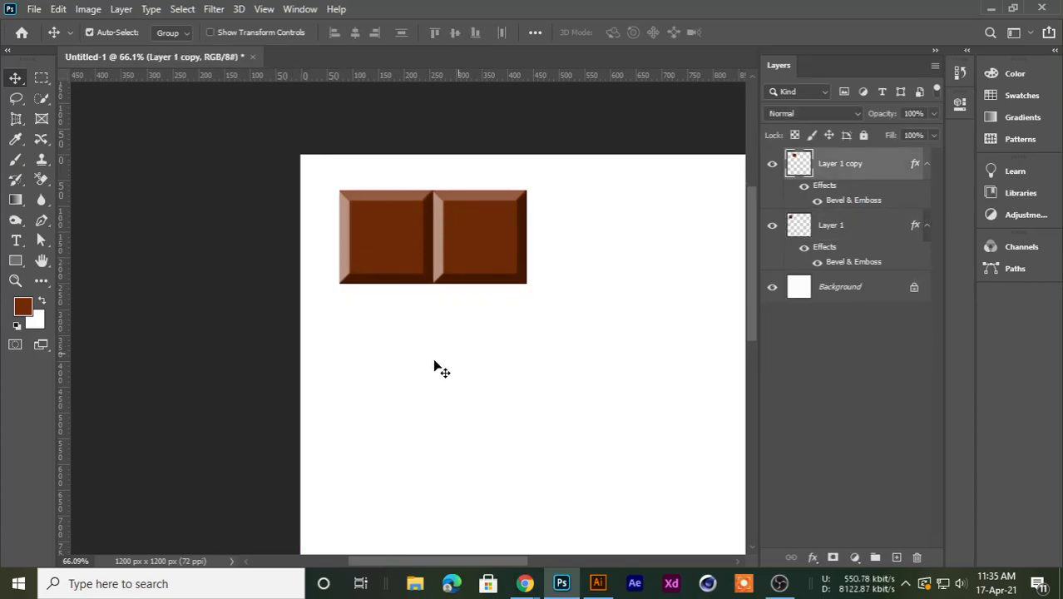
Duplicate both squares directly below the first row to form a two-by-two chocolate block.
left_click_drag(326, 209, 540, 308)
left_click_drag(504, 247, 506, 344)
left_click_drag(577, 317, 529, 331)
left_click_drag(325, 202, 396, 239)
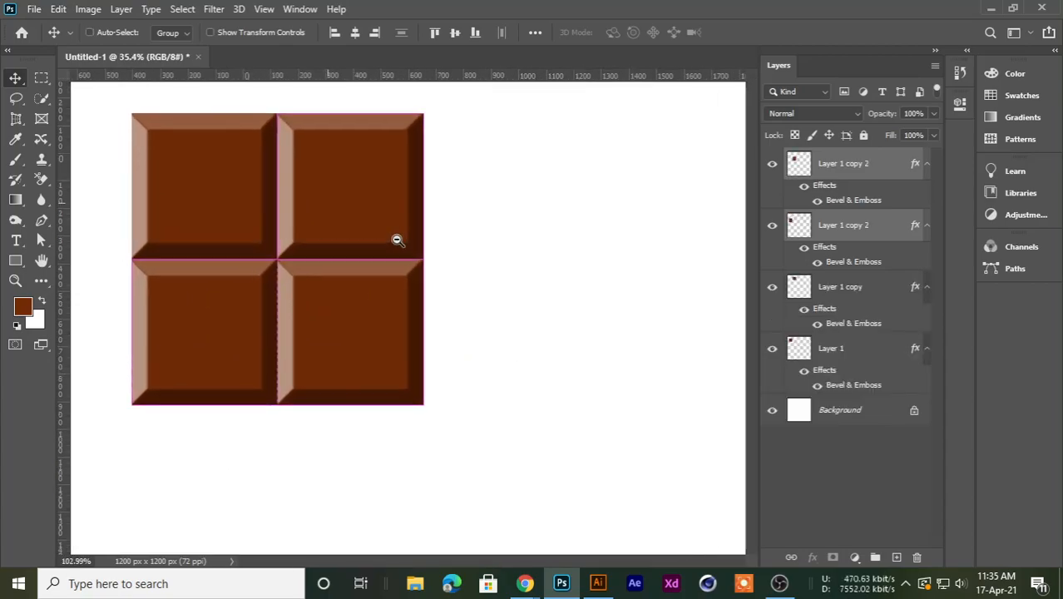
Duplicate the four squares directly below the block to form a bar two squares wide and four high.
left_click_drag(499, 183, 181, 399)
left_click_drag(341, 247, 339, 507)
left_click_drag(424, 334, 356, 391)
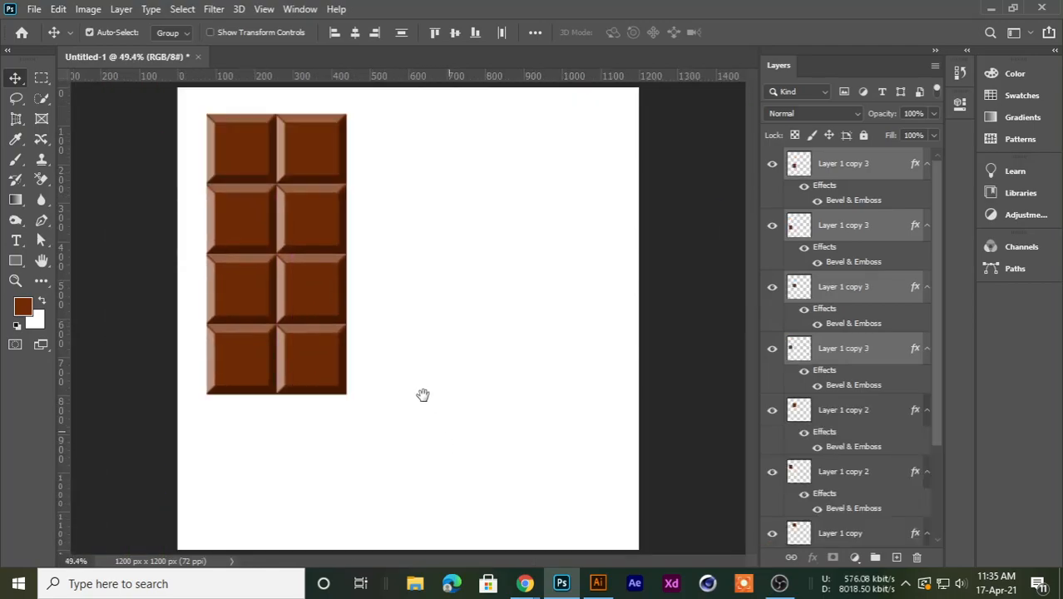
left_click(402, 200)
Create a new layer and fill a narrow vertical rectangle, as tall as the bar and to its right, with the brown foreground colour.
left_click(897, 557)
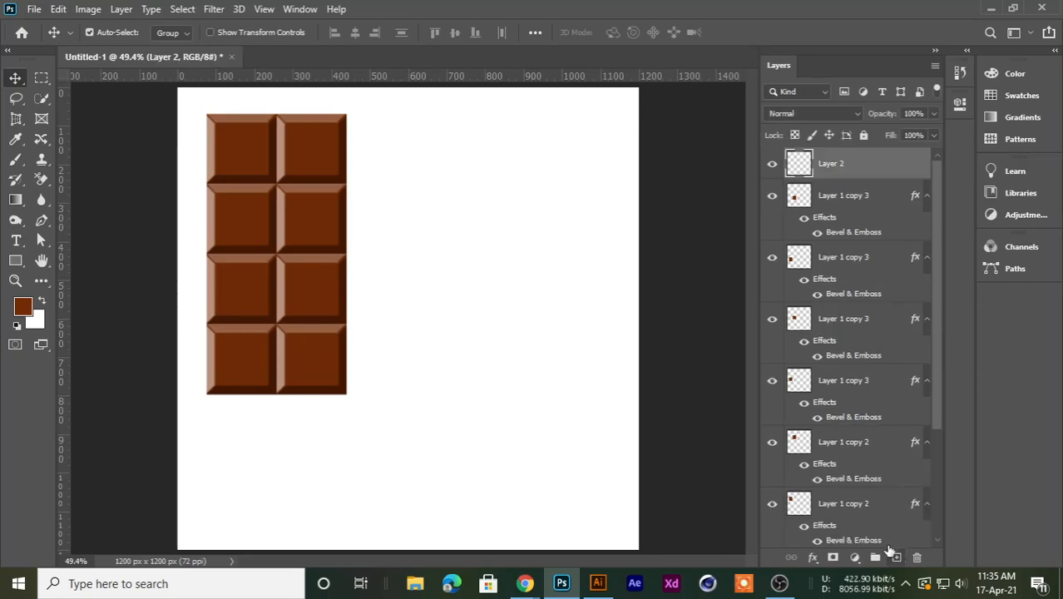
left_click_drag(42, 77, 92, 83)
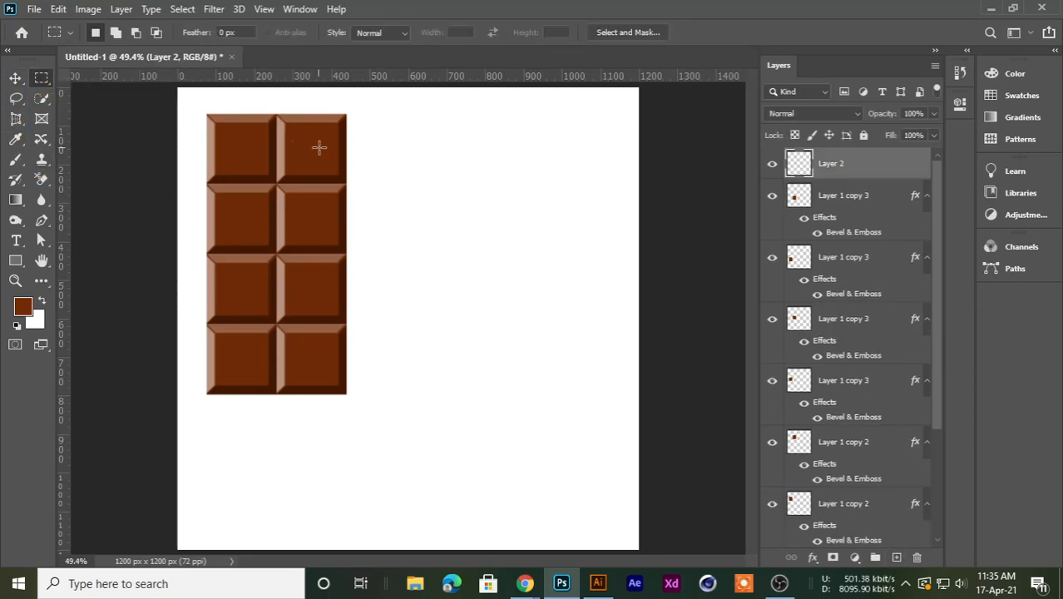
left_click_drag(393, 113, 434, 394)
key("alt+BackSpace")
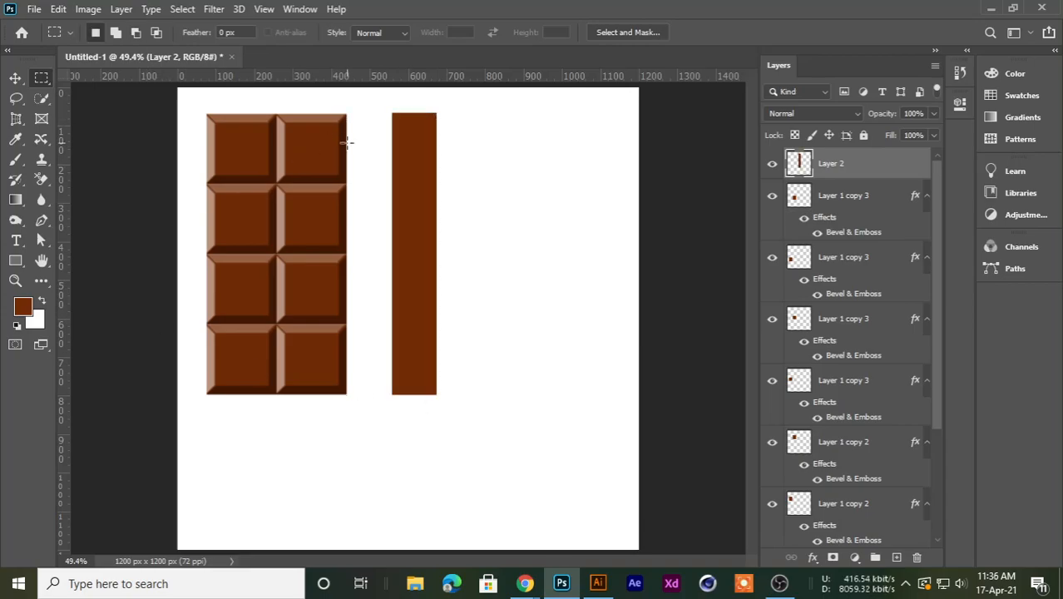
Identify the narrow strip's layer by toggling its visibility, and enable Bevel & Emboss in its blending options.
left_click(772, 164)
left_click(772, 164)
right_click(831, 174)
left_click(505, 262)
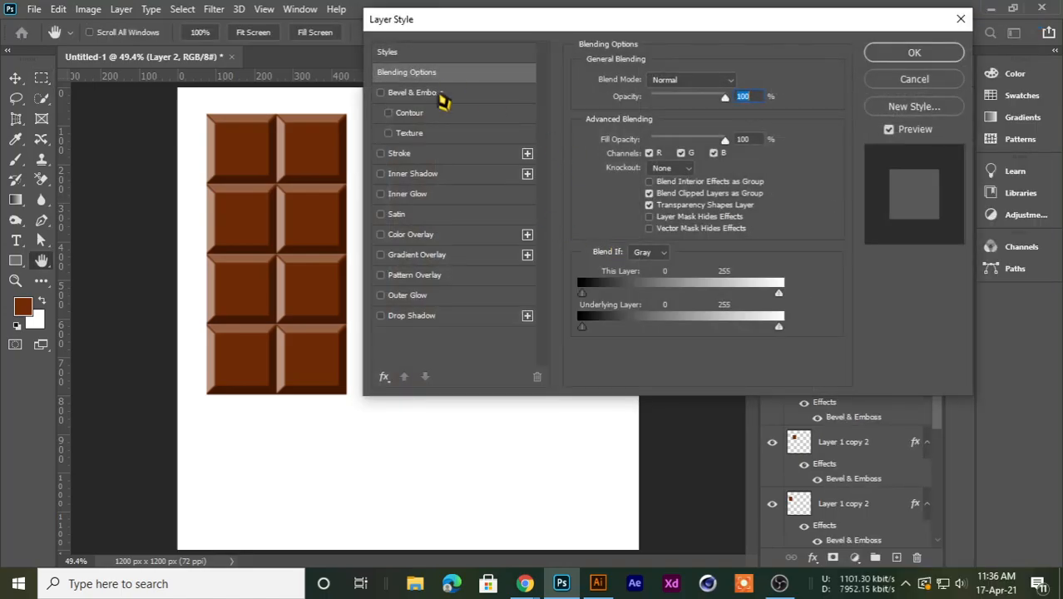
left_click(441, 92)
left_click_drag(470, 21, 674, 18)
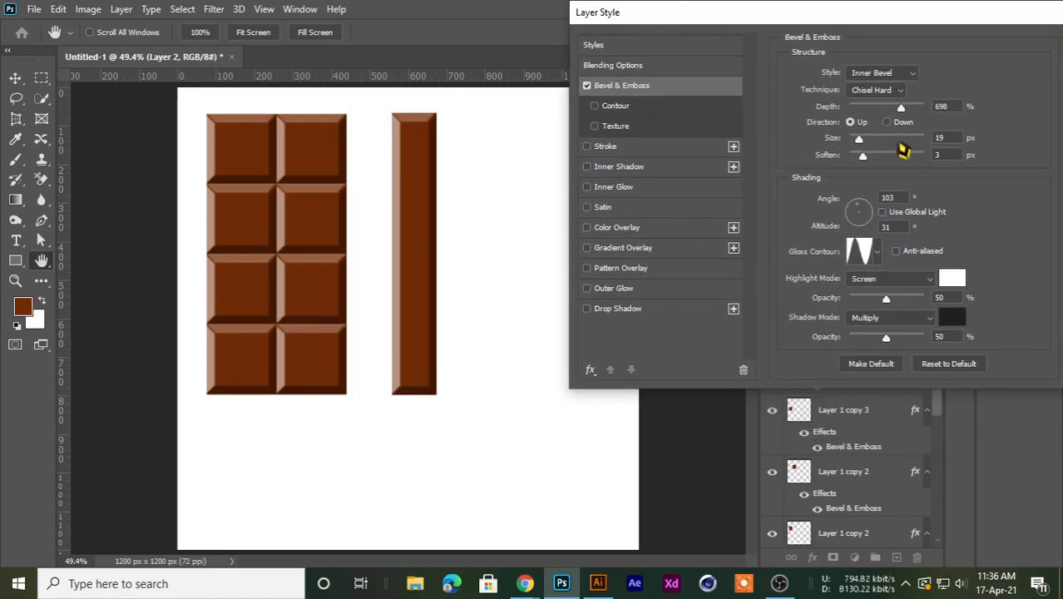
Set the strip's Bevel & Emboss depth to 459% and size to 18 px, and apply the layer style.
left_click_drag(913, 116, 882, 118)
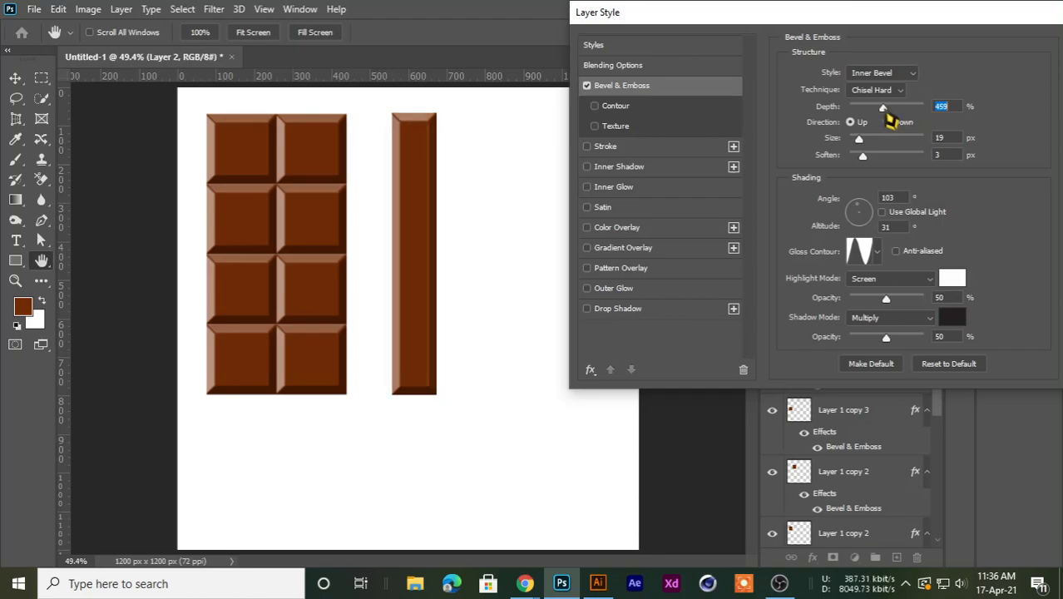
left_click_drag(864, 156, 880, 158)
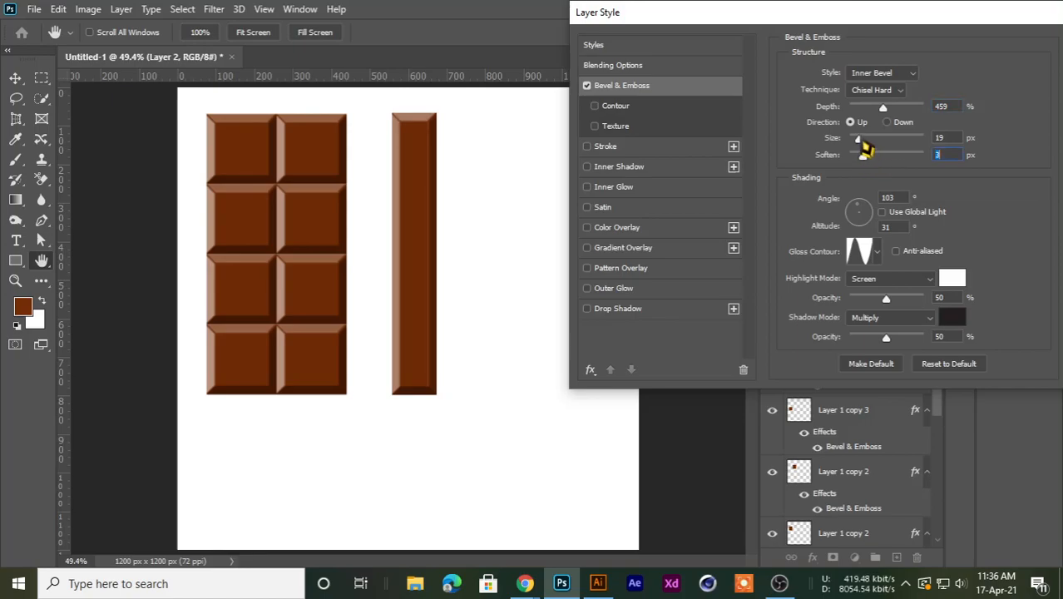
left_click_drag(863, 142, 861, 141)
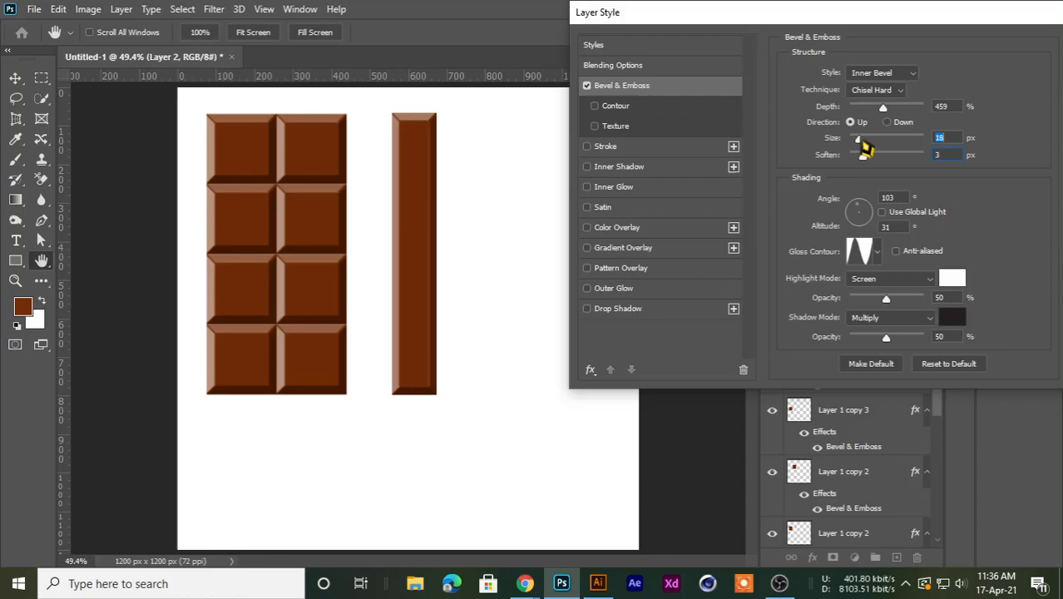
left_click_drag(834, 19, 497, 77)
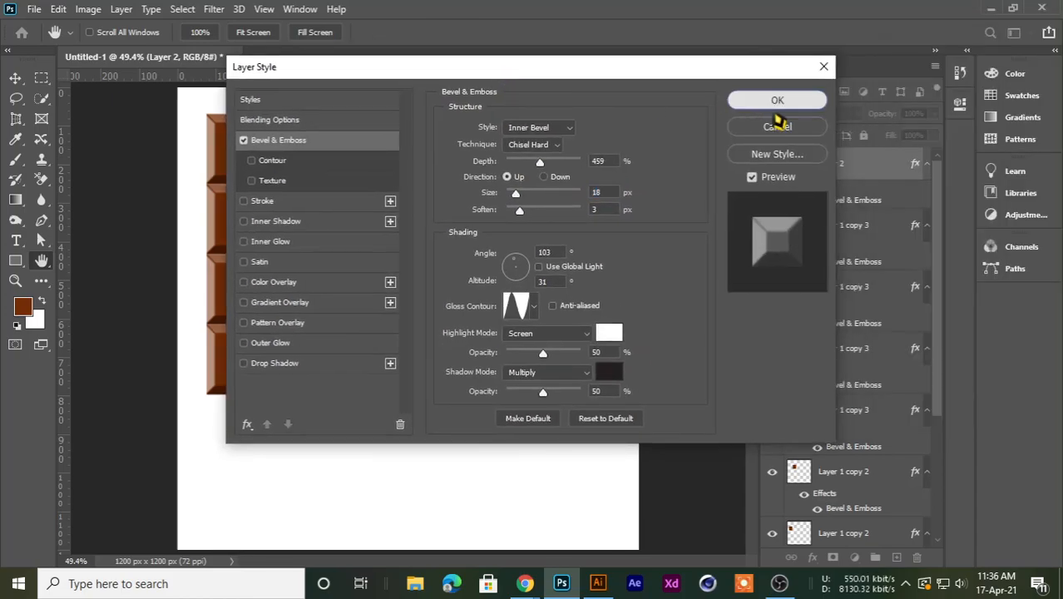
left_click(776, 100)
Duplicate the bevelled strip twice to the right, edge to edge, to form a bar of three strips.
left_click(12, 77)
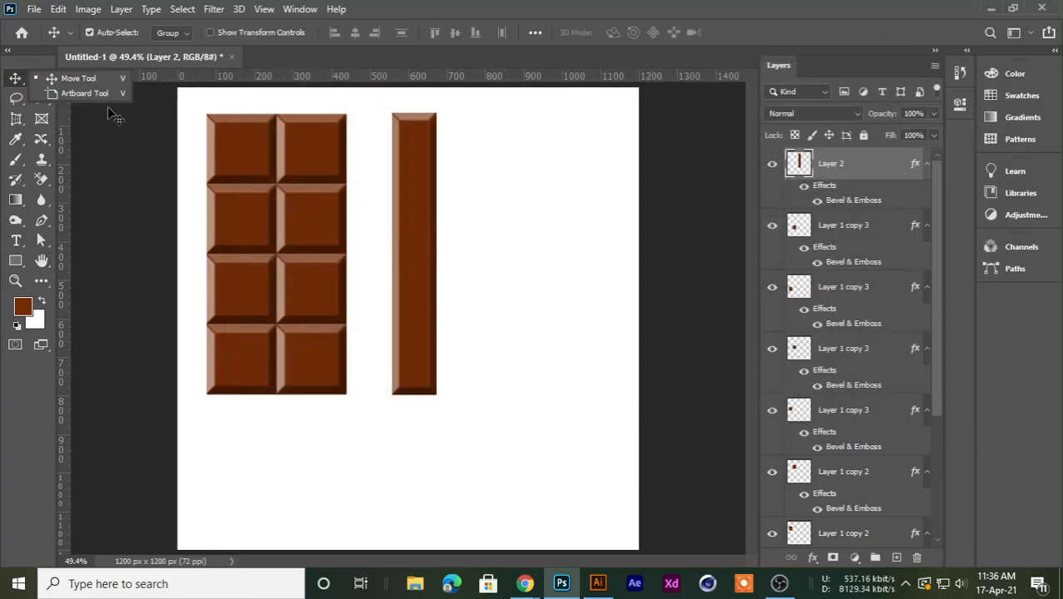
left_click_drag(417, 232, 459, 231)
left_click_drag(475, 269, 522, 257)
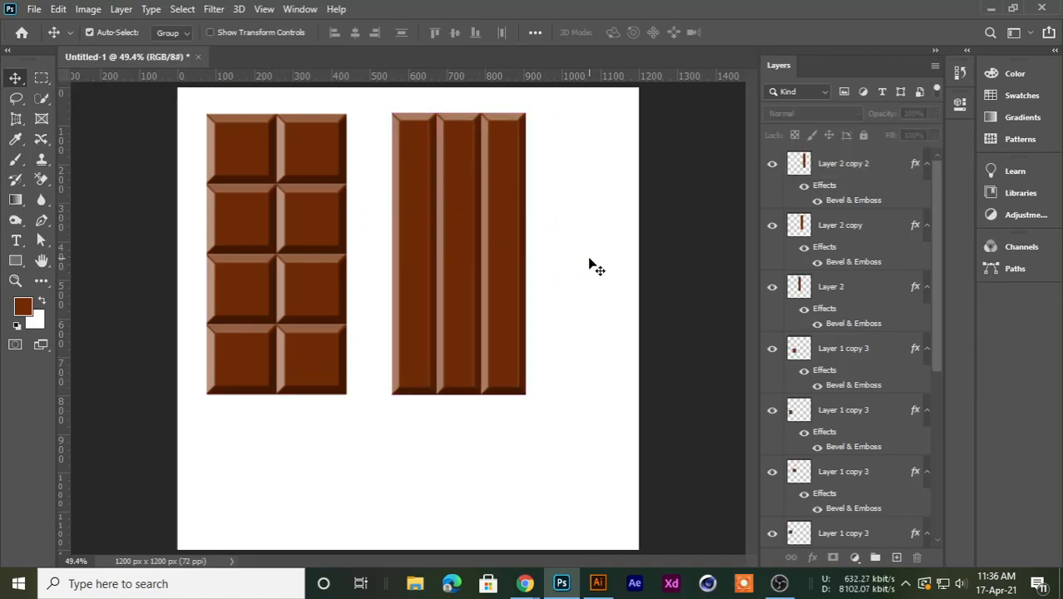
Select all pieces of both chocolate bars and move them together towards the middle of the canvas.
scroll(592, 266, "up", 2)
scroll(557, 268, "down", 3)
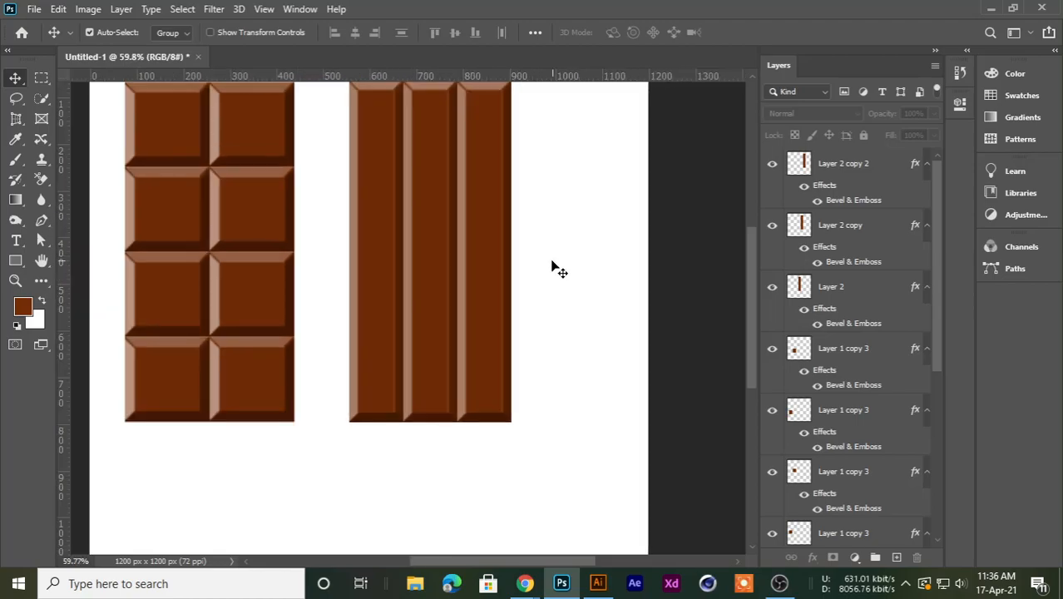
scroll(387, 327, "down", 2)
scroll(385, 329, "up", 2)
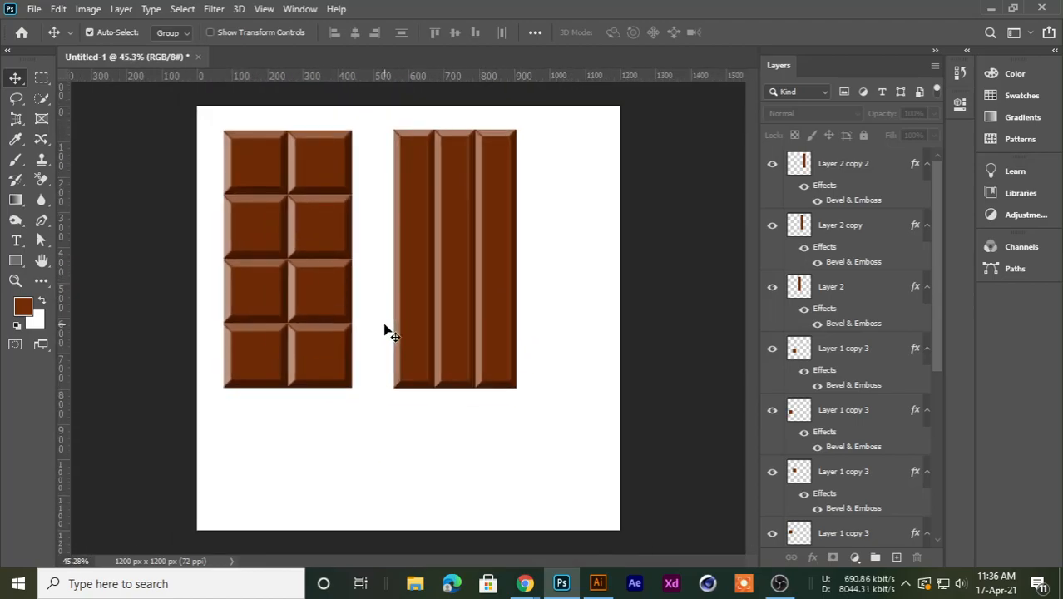
scroll(387, 330, "up", 1)
scroll(386, 332, "down", 2)
mouse_move(207, 137)
left_mouse_down()
mouse_move(261, 214)
mouse_move(527, 391)
left_mouse_up()
mouse_move(432, 311)
left_mouse_down()
mouse_move(490, 312)
mouse_move(467, 312)
mouse_move(462, 333)
left_mouse_up()
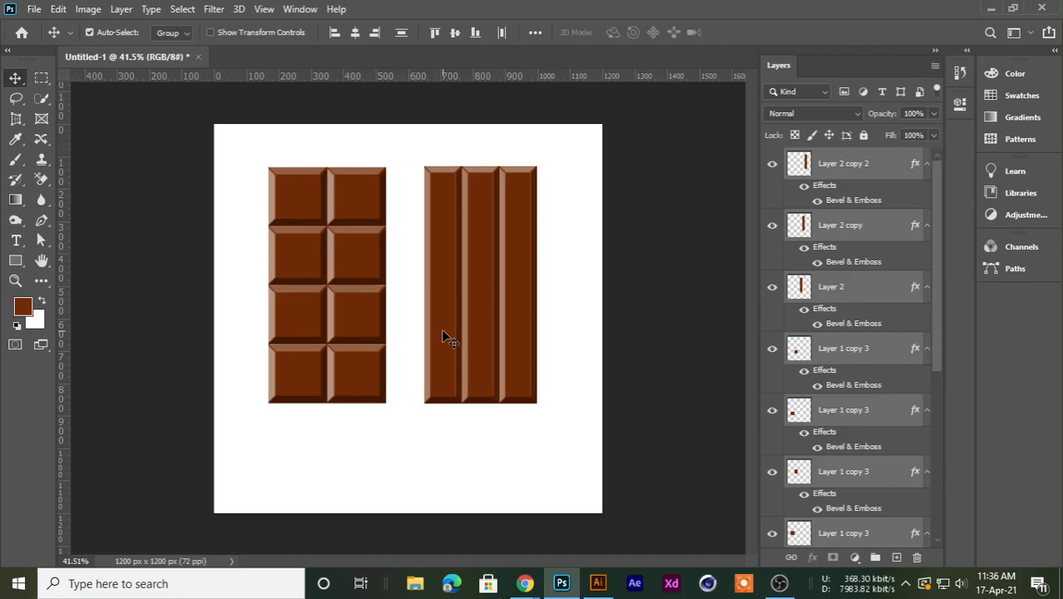
scroll(386, 289, "up", 2)
scroll(385, 287, "down", 2)
Create a new 1200 x 1200 px document at 72 ppi with a white background.
left_click(34, 9)
left_click(40, 18)
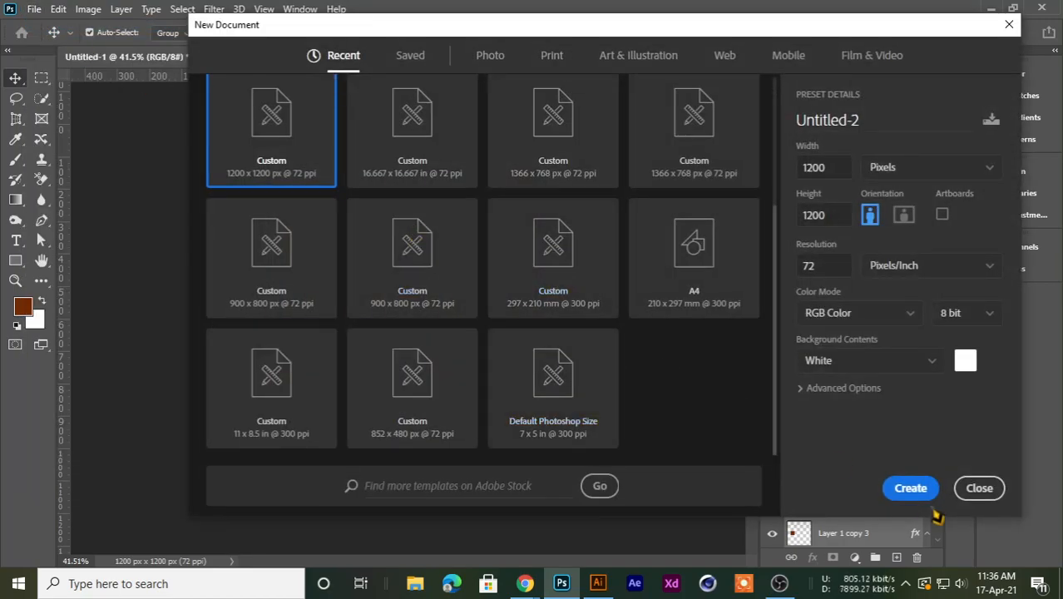
left_click(908, 494)
scroll(406, 246, "up", 1)
scroll(406, 247, "down", 3)
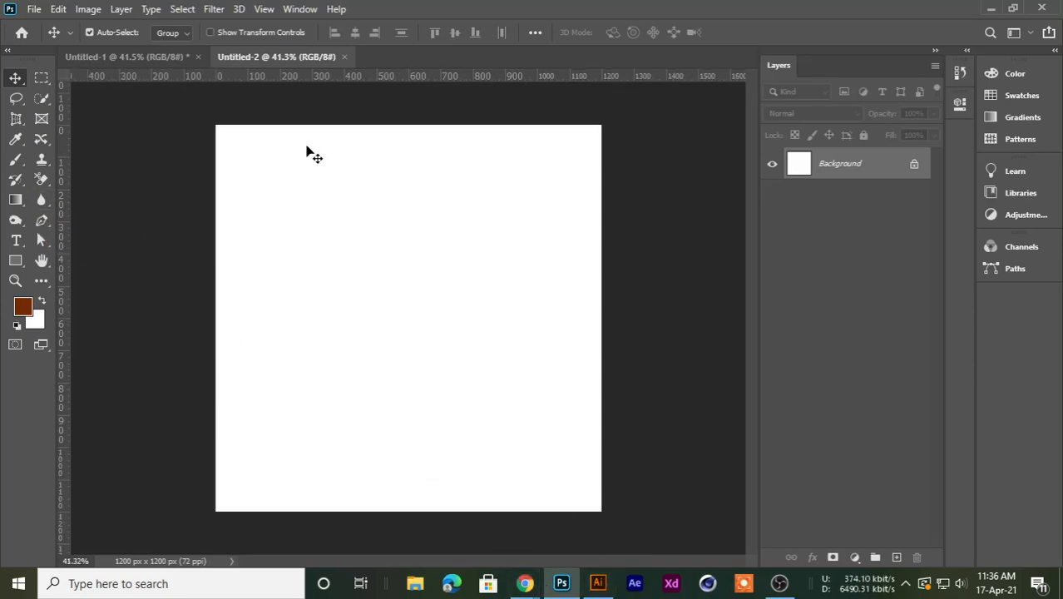
Switch to the Google Meet call, admit the waiting participant and return to Photoshop.
left_click(444, 517)
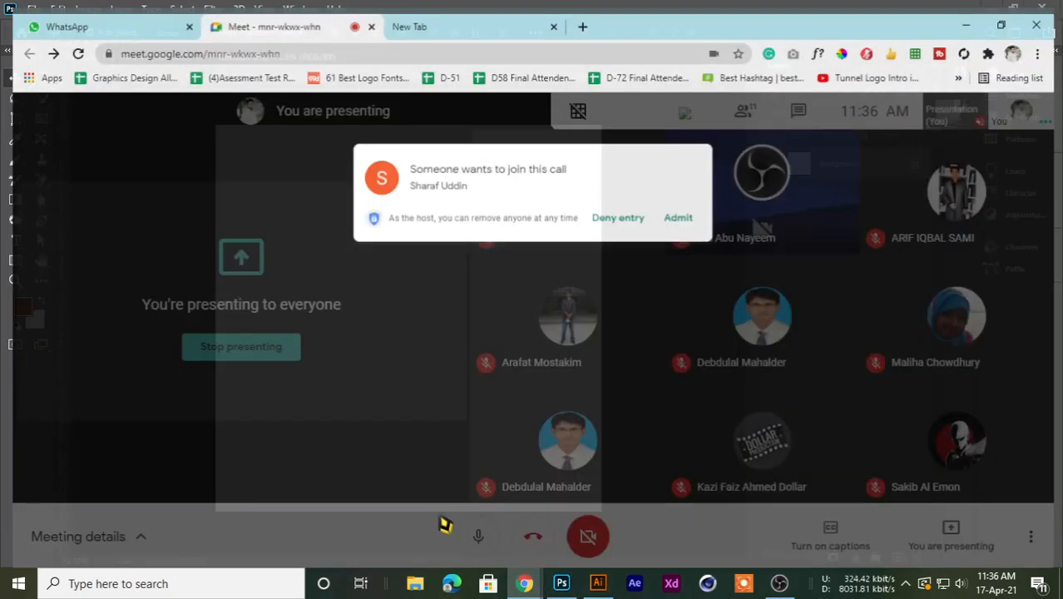
left_click(691, 174)
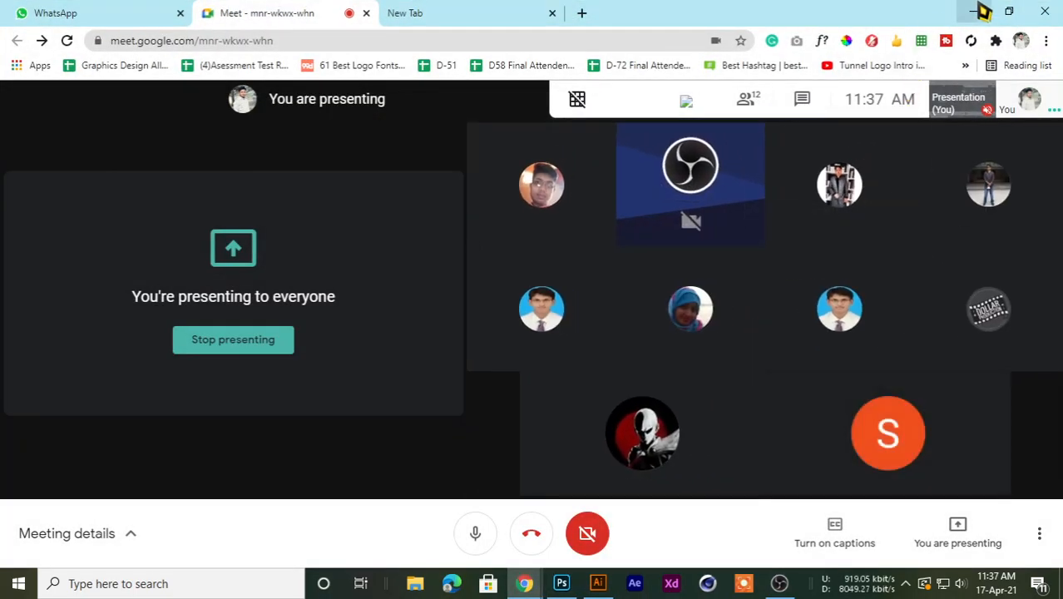
left_click(974, 11)
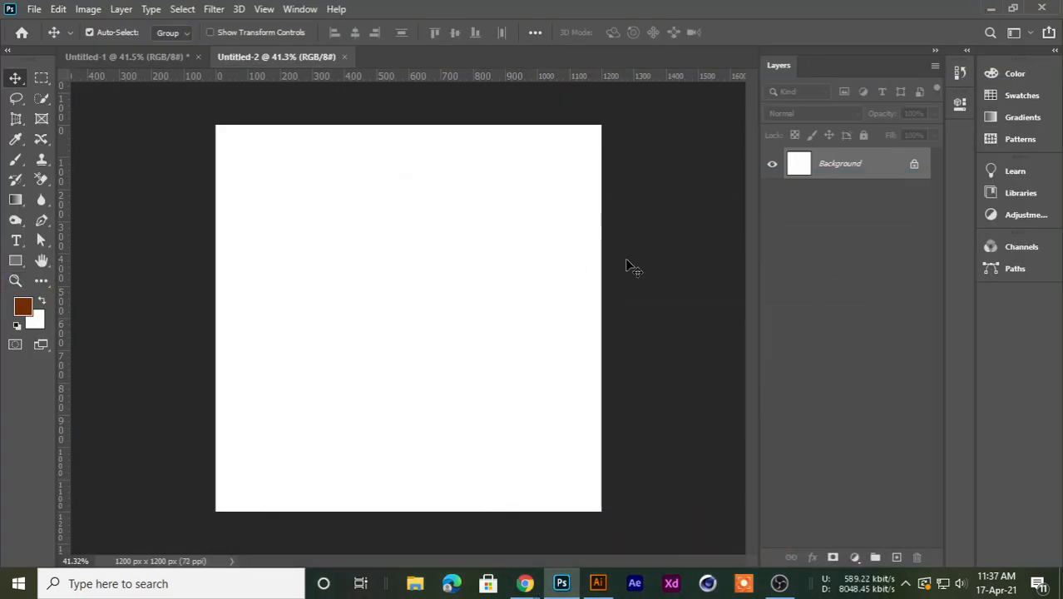
Create a new layer and look through its blending options, closing them without applying an effect.
left_click(896, 556)
right_click(888, 170)
left_click(717, 23)
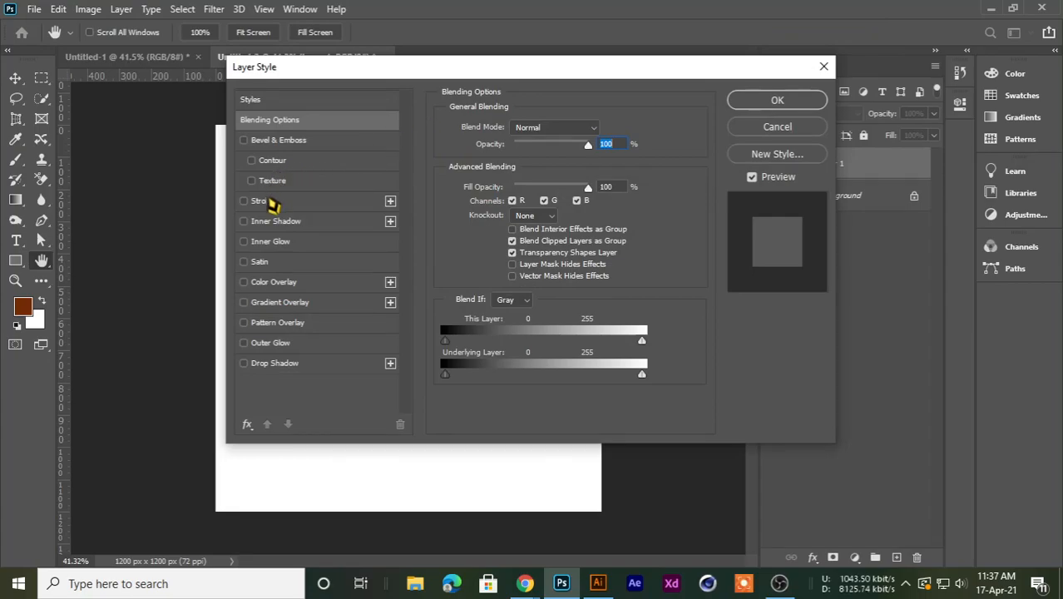
left_click_drag(274, 70, 337, 69)
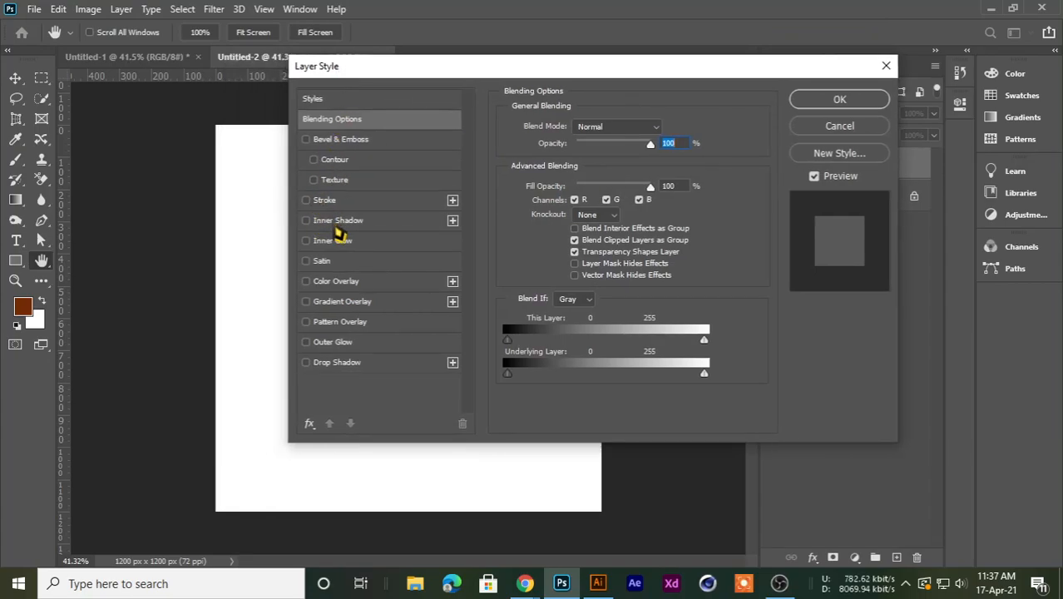
left_click(836, 129)
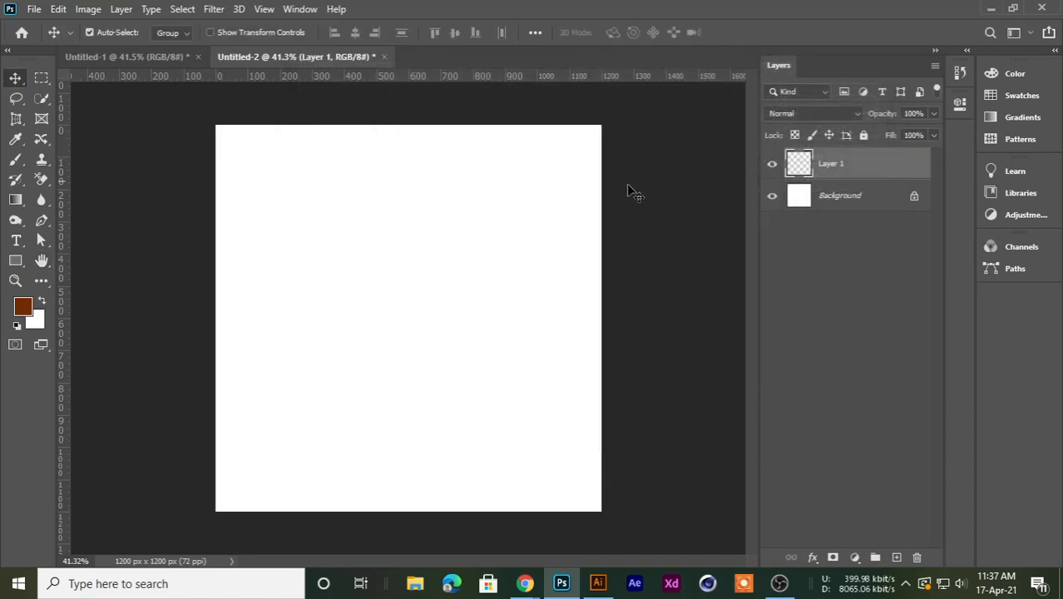
Choose the Horizontal Type tool and set the text colour to bright green, 00ff1e.
left_click(15, 241)
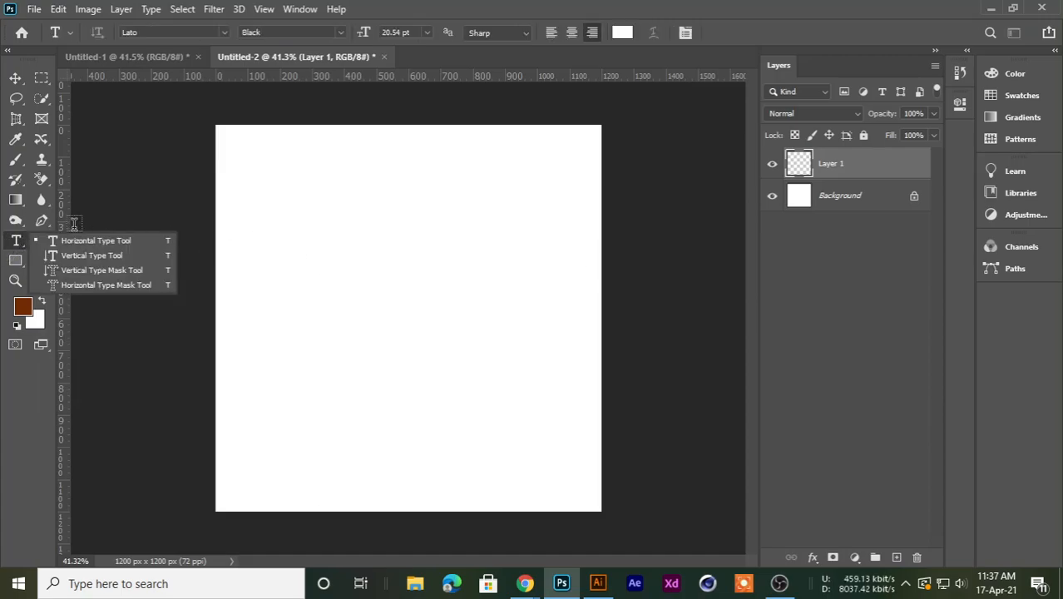
left_click(81, 246)
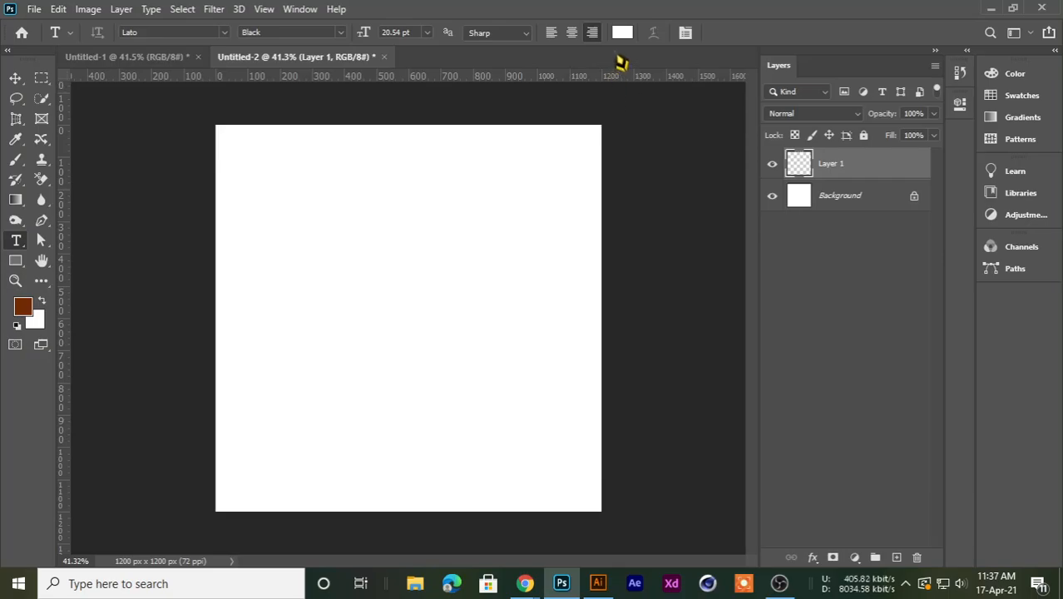
left_click(622, 32)
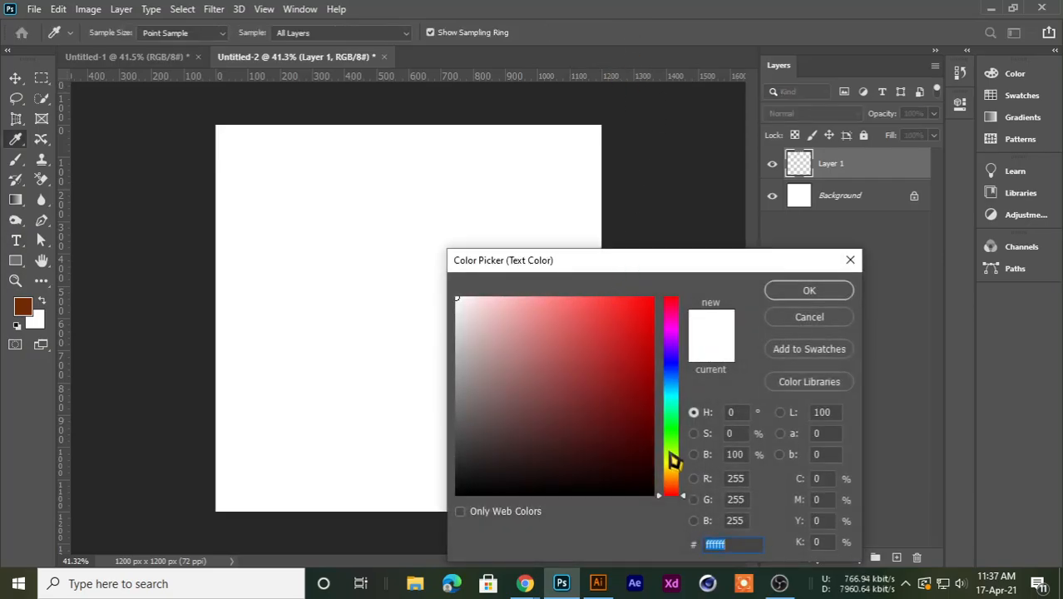
left_click(675, 434)
type("31ff46")
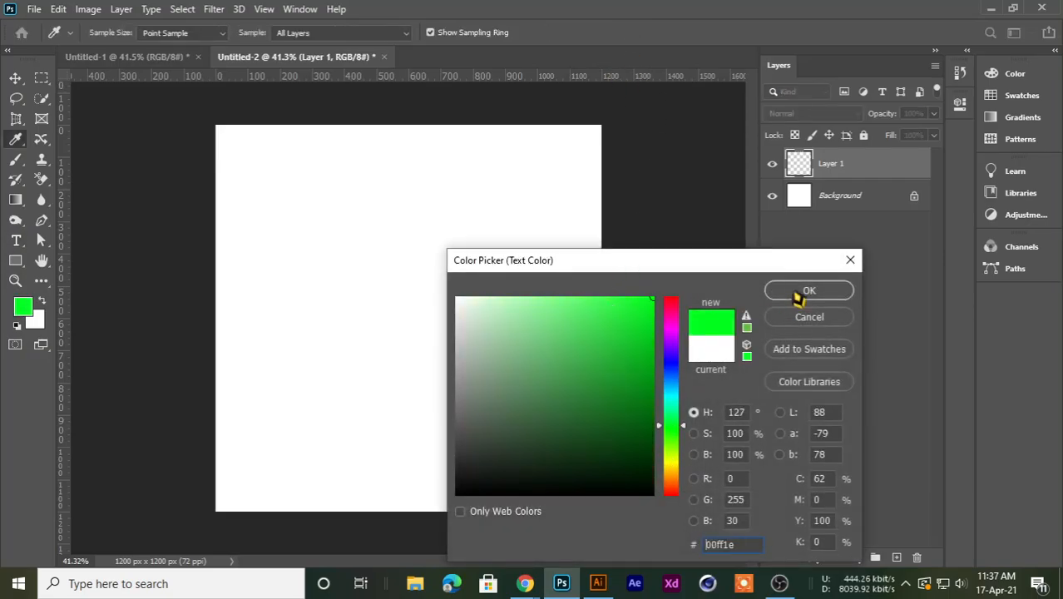
left_click(809, 290)
Add the text "Orangee", scale it up across most of the canvas width and centre it horizontally.
left_click(298, 263)
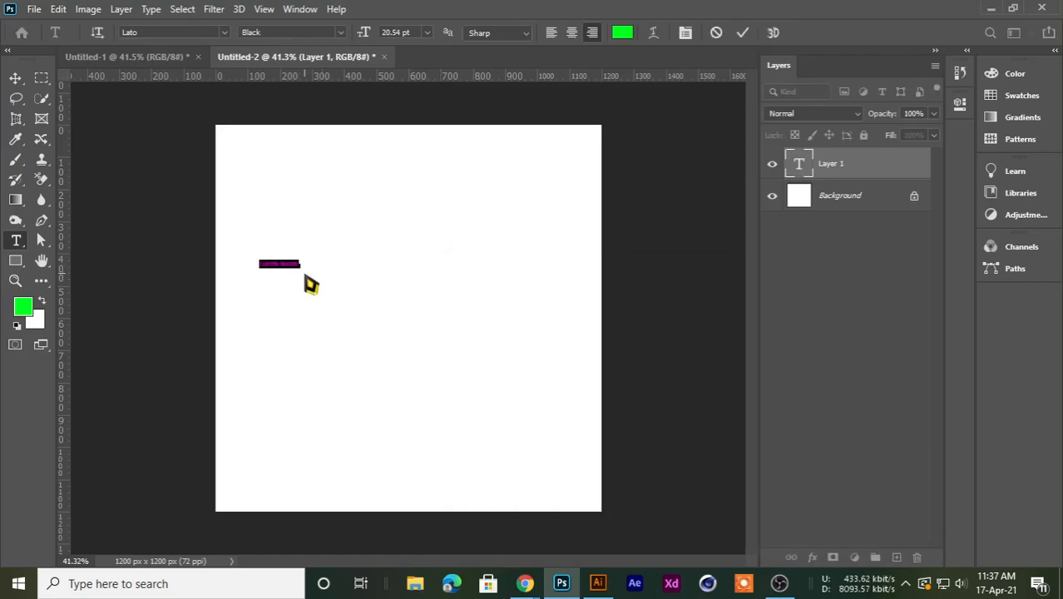
type("a")
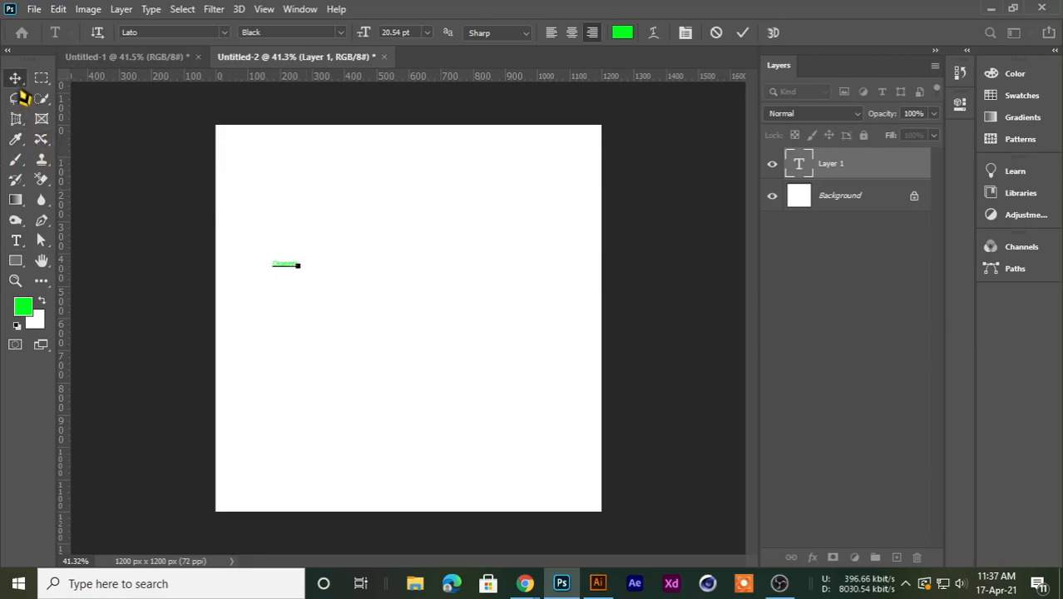
left_click(16, 78)
key("ctrl+t")
left_click_drag(304, 276, 588, 404)
left_click_drag(531, 315, 503, 305)
key("Return")
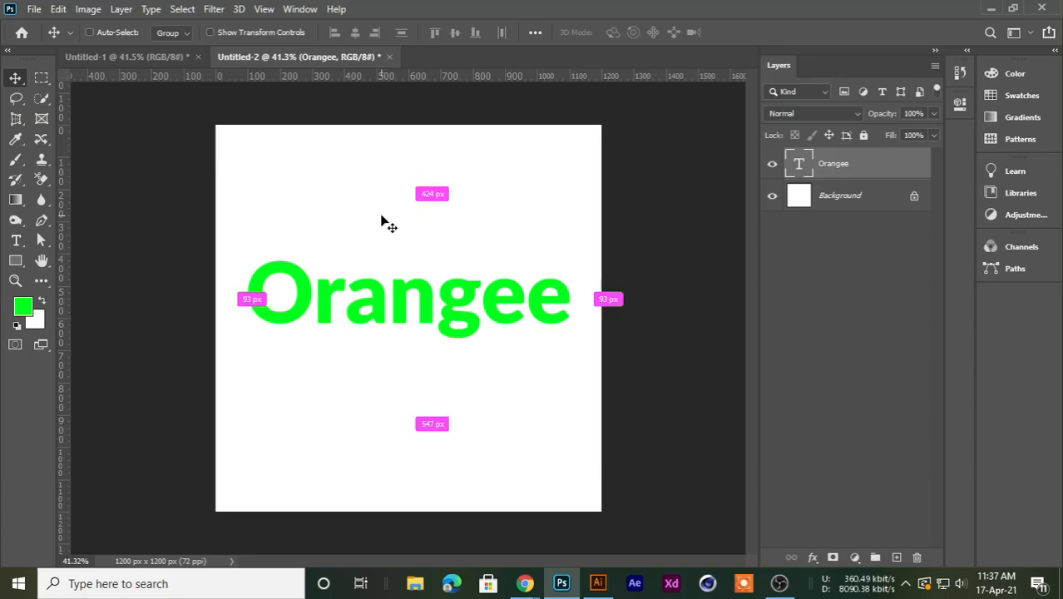
Start warping the "Orangee" text with the Arc Lower style.
key("ctrl+t")
right_click(438, 316)
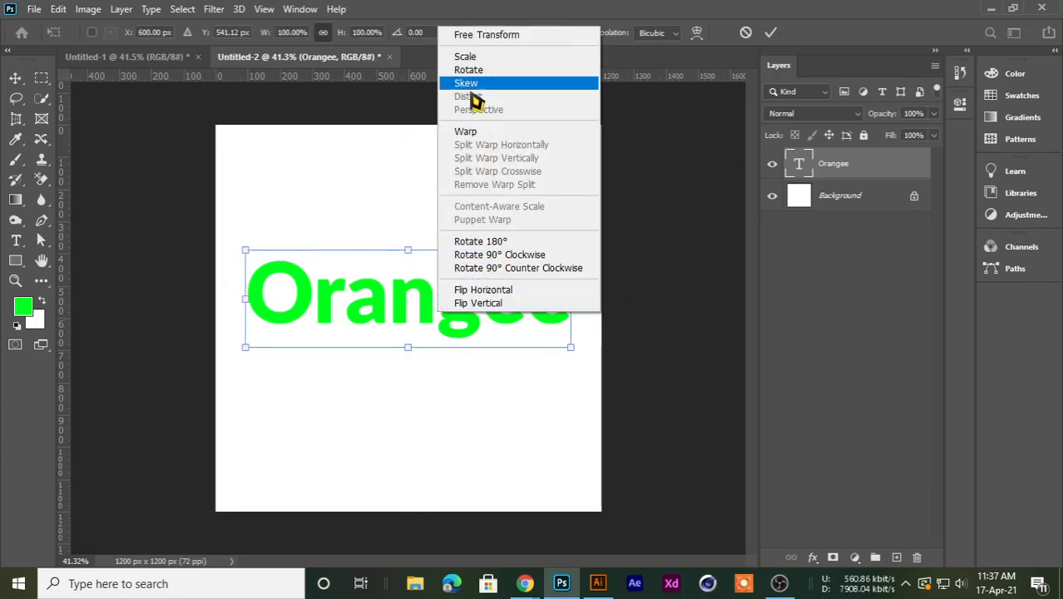
left_click(473, 132)
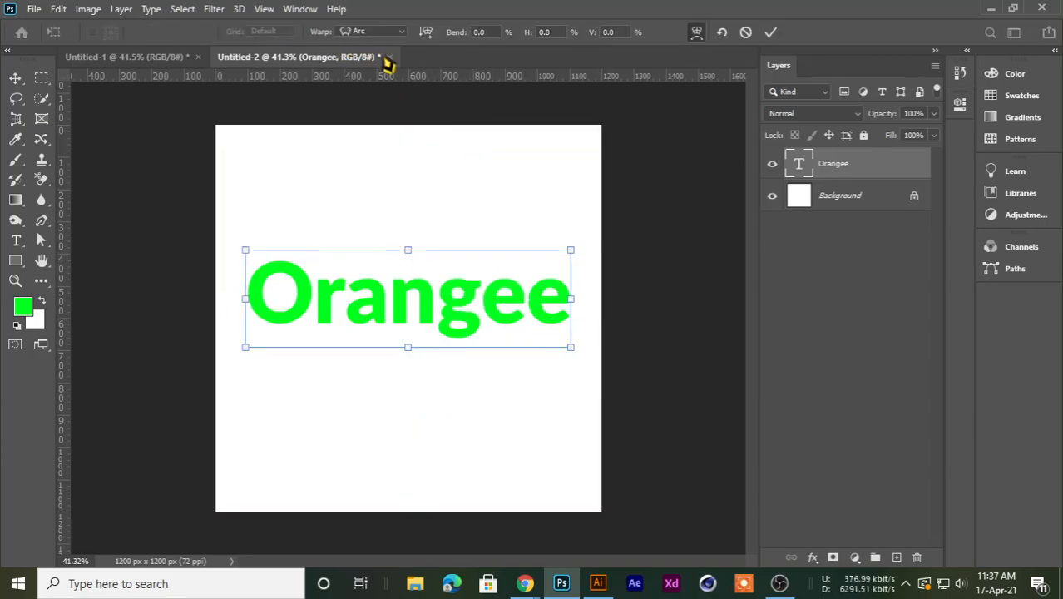
left_click(379, 32)
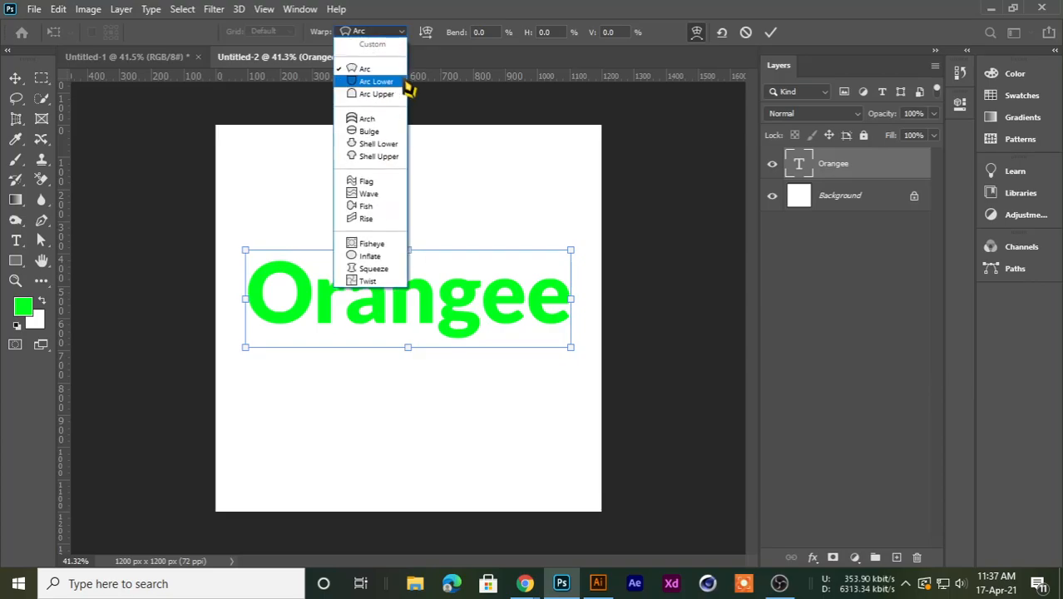
left_click(407, 81)
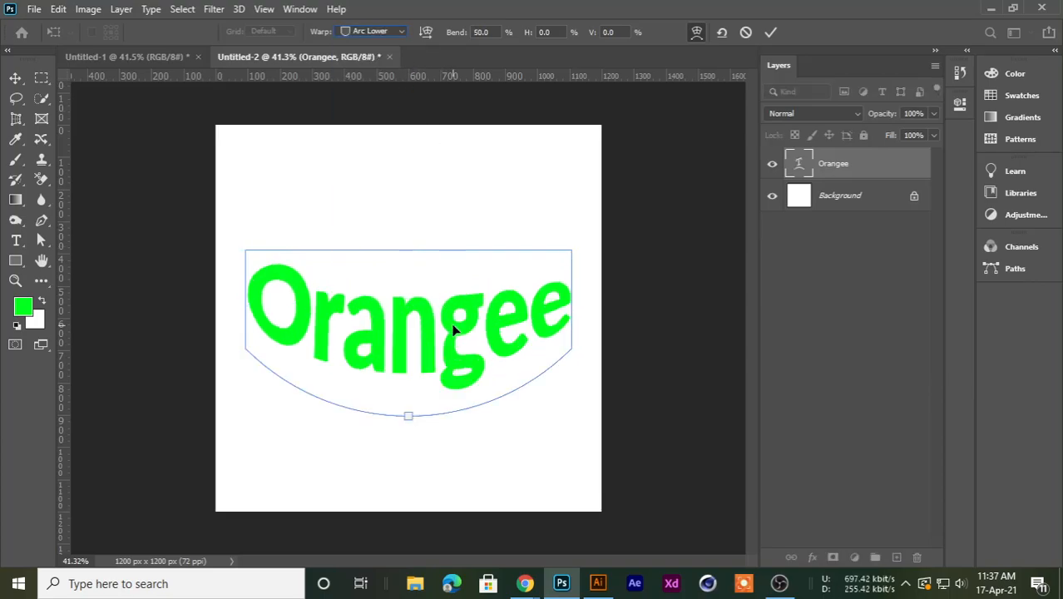
Switch the warp's orientation and set its bend to -8.1% and horizontal distortion to -30.4%.
left_click(426, 35)
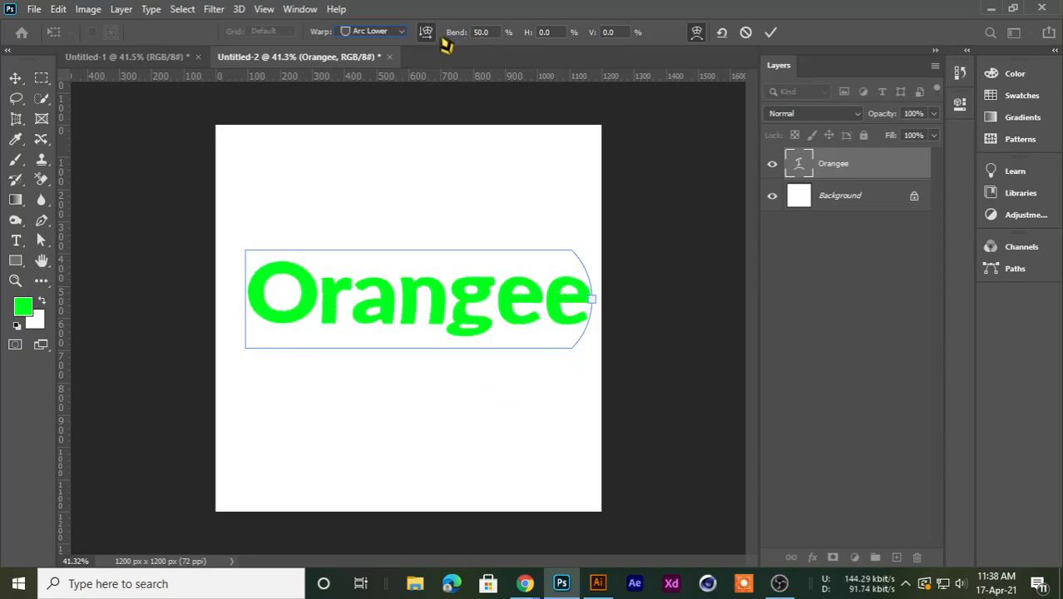
left_click_drag(453, 35, 19, 101)
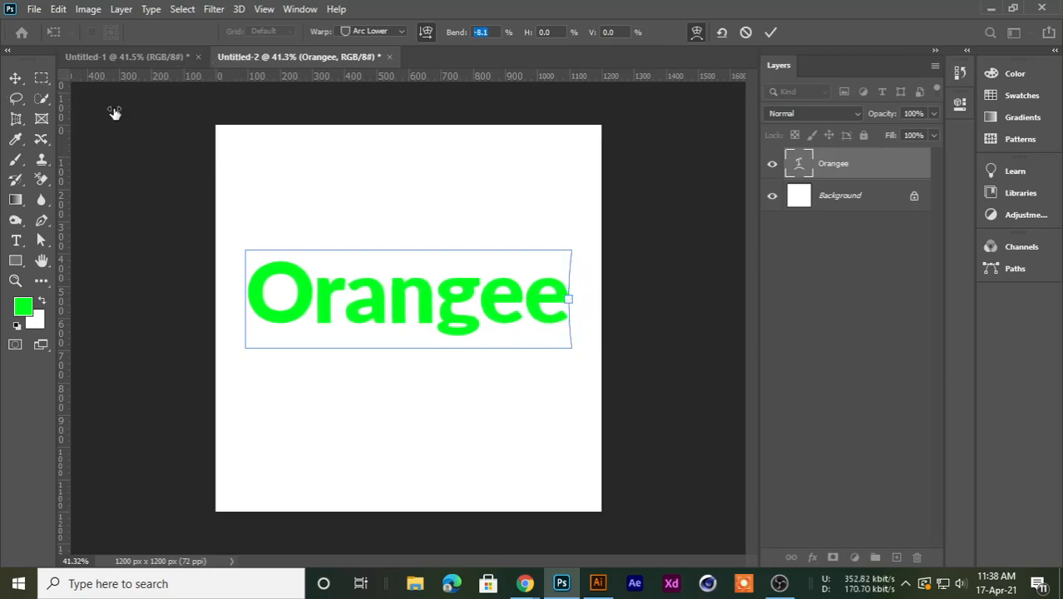
left_click_drag(526, 33, 292, 67)
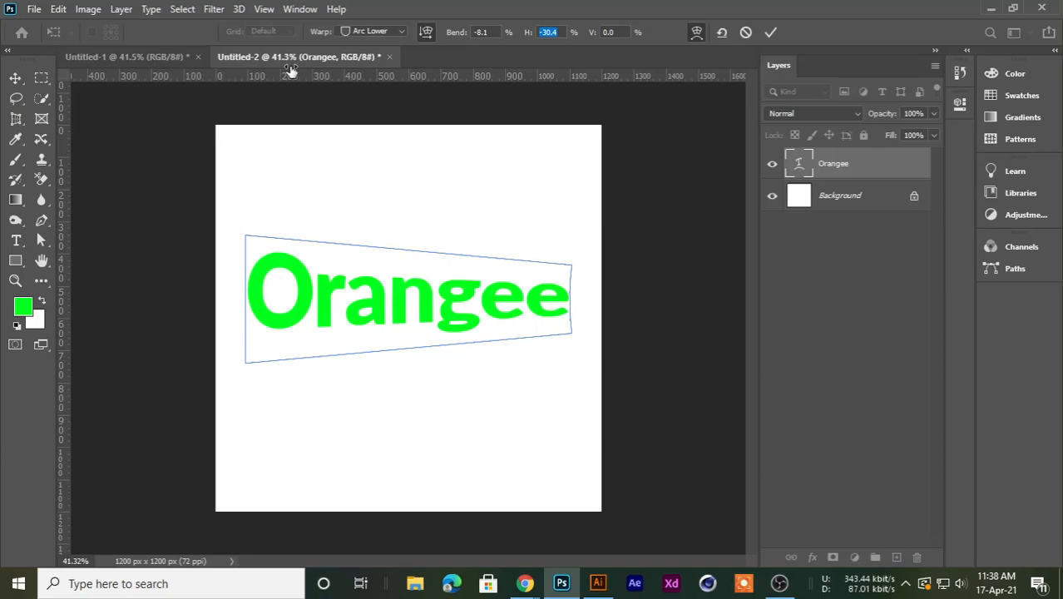
Change the text warp to the Arc style and apply it with bend 34.5%, horizontal distortion 70.1% and vertical distortion -17.3%.
left_click(376, 33)
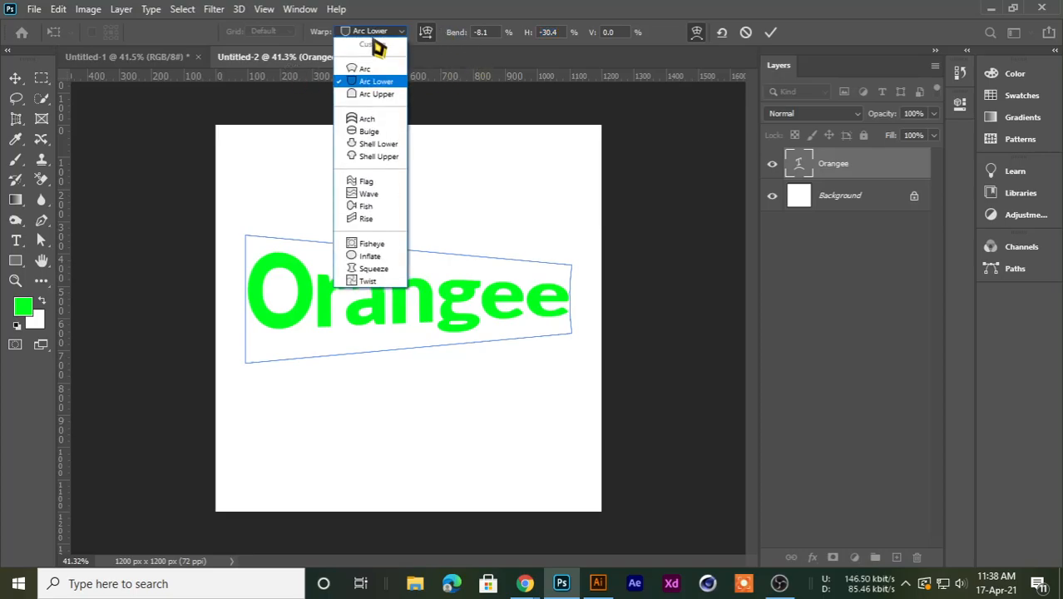
left_click(364, 80)
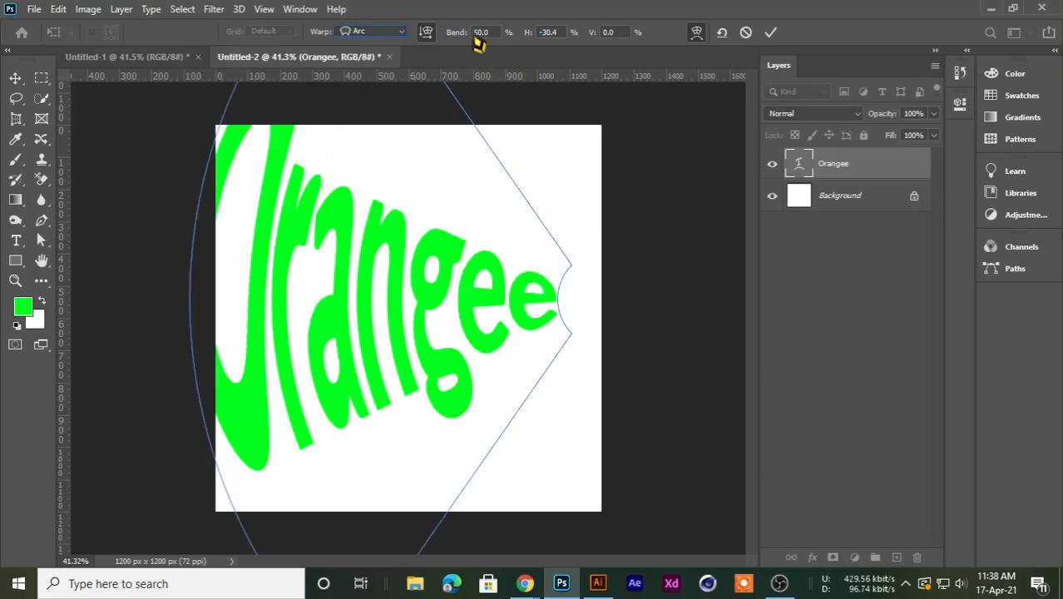
left_click_drag(529, 34, 1058, 104)
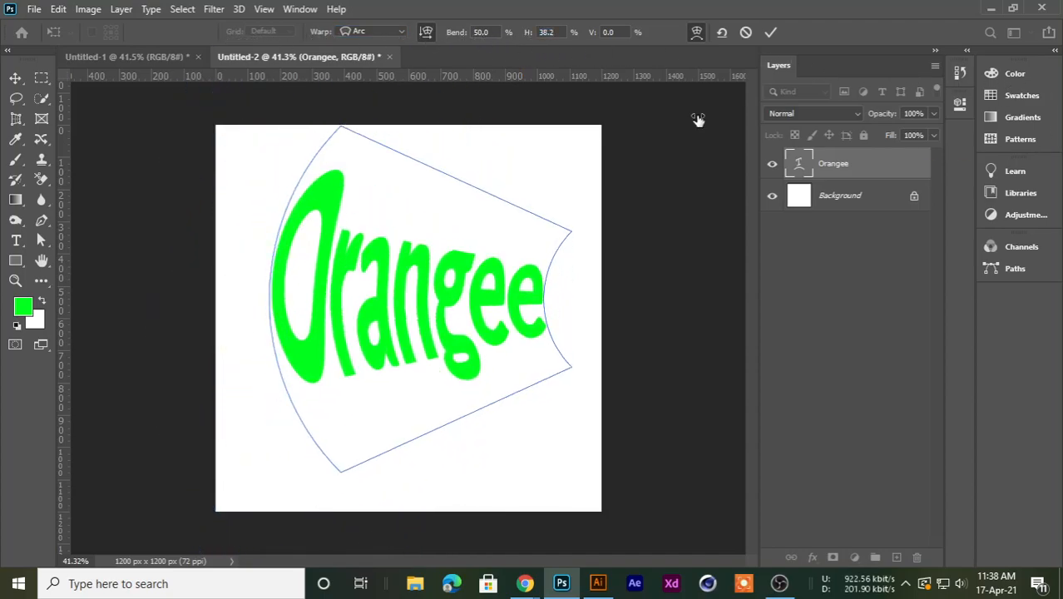
left_click_drag(542, 33, 775, 52)
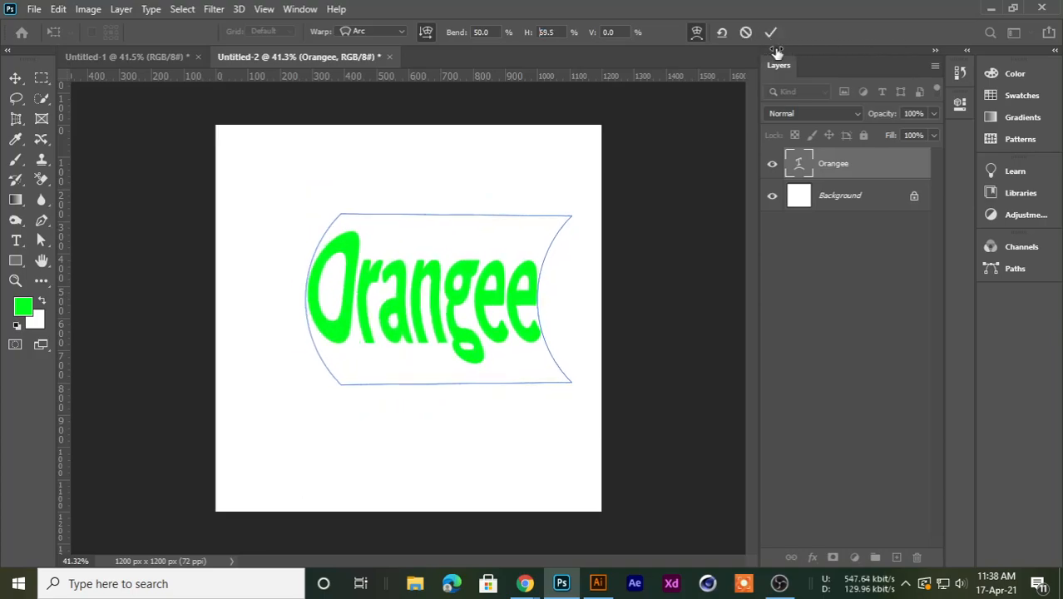
left_click_drag(460, 36, 389, 109)
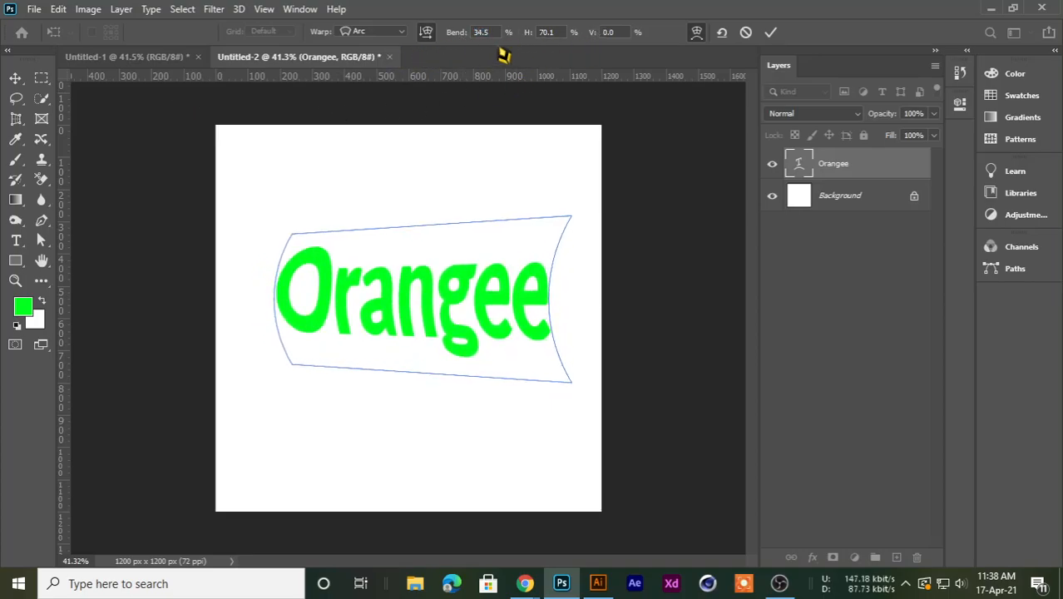
left_click_drag(593, 40, 461, 60)
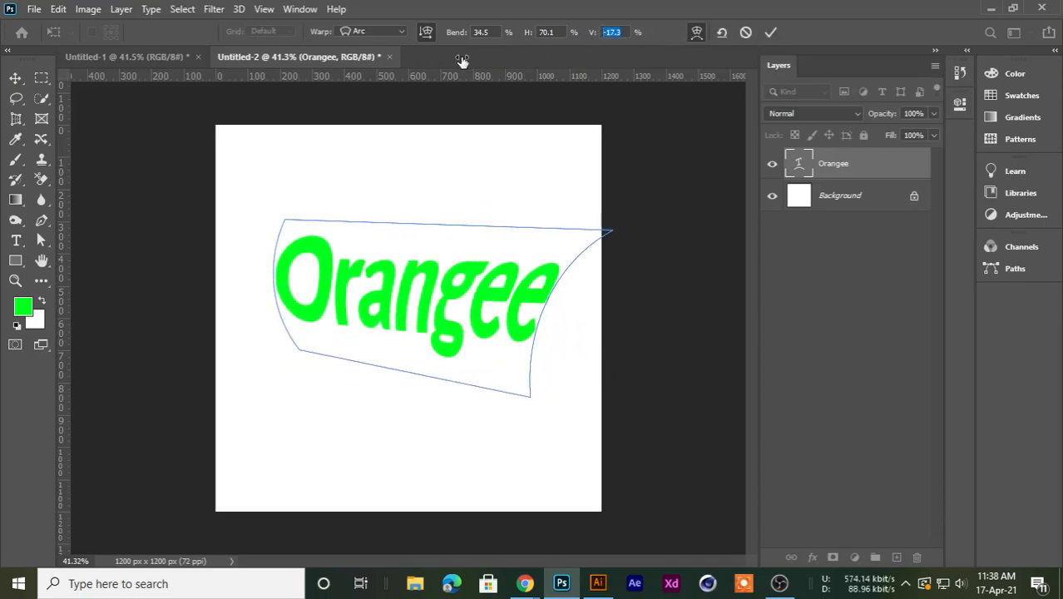
left_click(770, 32)
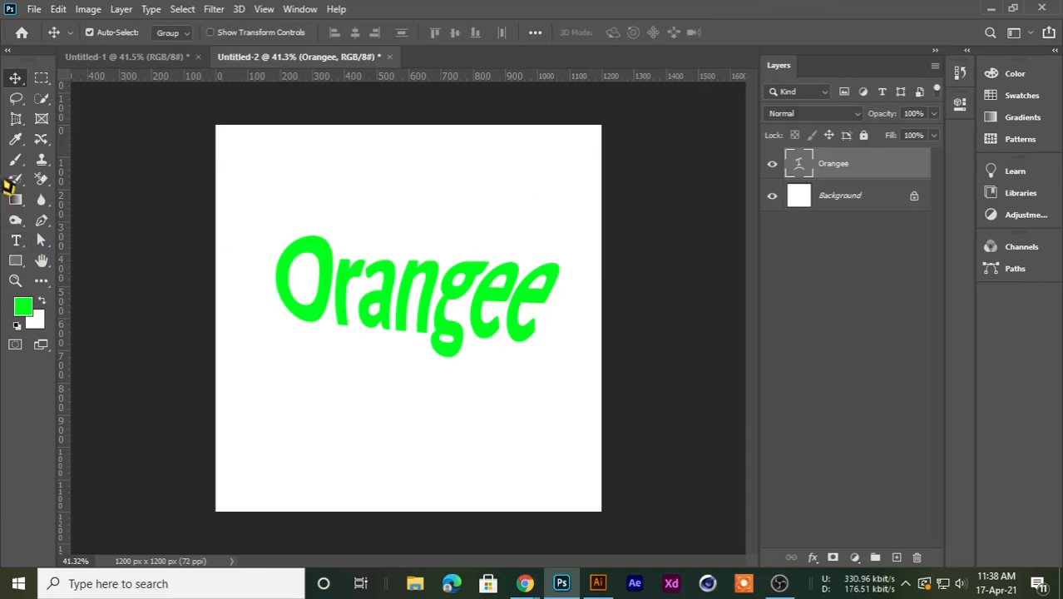
Move the warped "Orangee" text slightly to the left on the canvas and check its layer's visibility.
left_click_drag(434, 305, 407, 314)
left_click(772, 164)
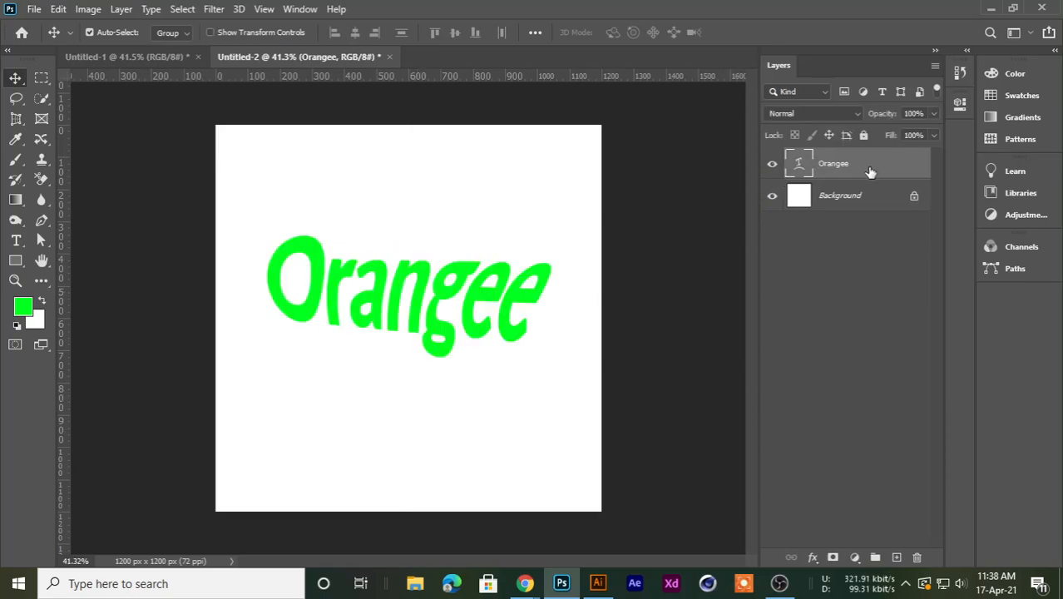
left_click(773, 165)
left_click(772, 165)
Add a black Stroke layer style to the "Orangee" text, positioned outside with a size of 49 px.
right_click(861, 166)
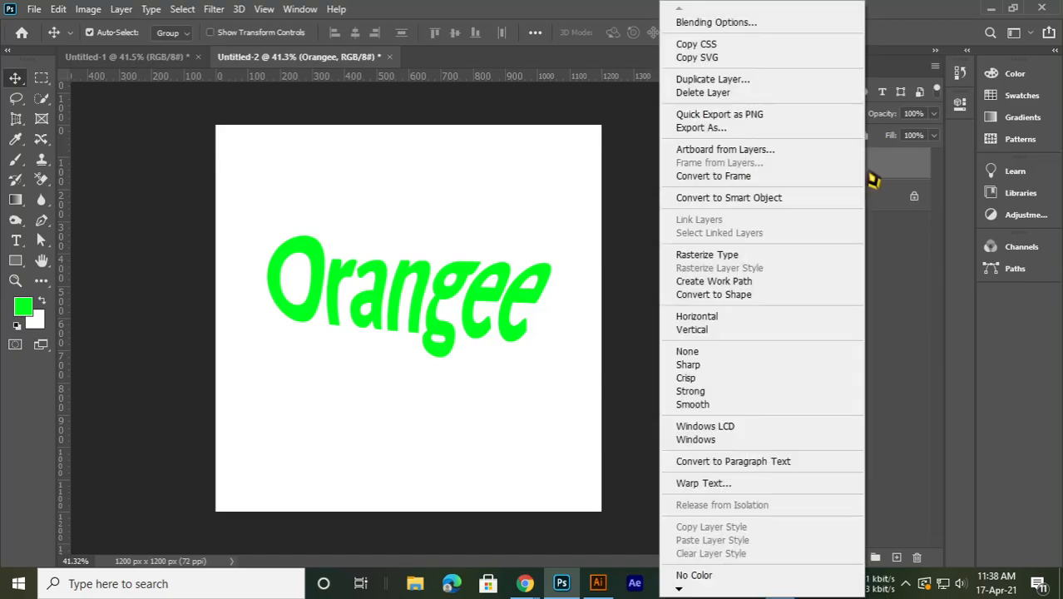
left_click(743, 25)
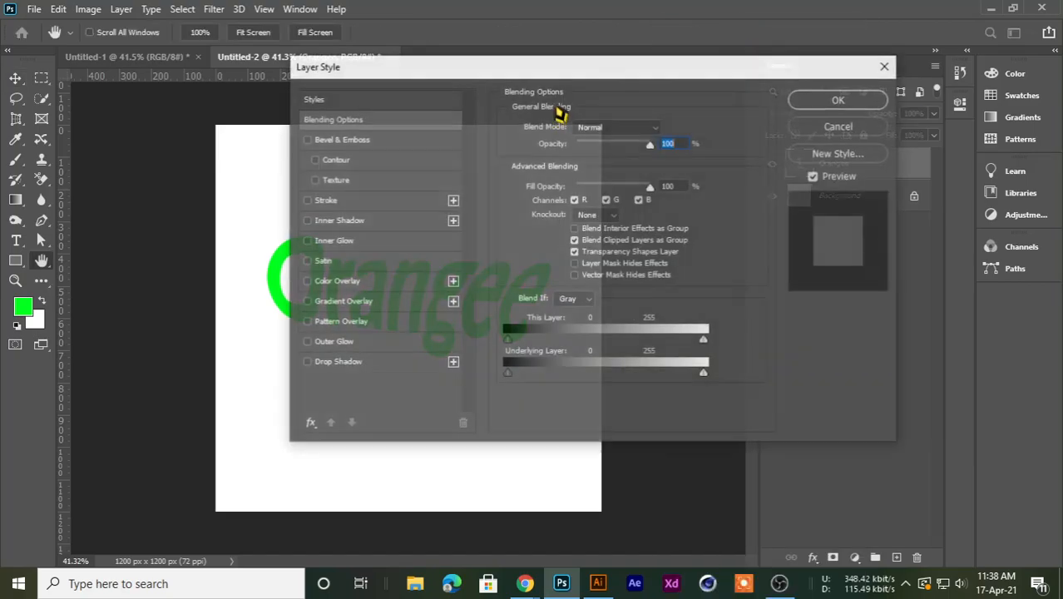
left_click_drag(491, 85, 844, 51)
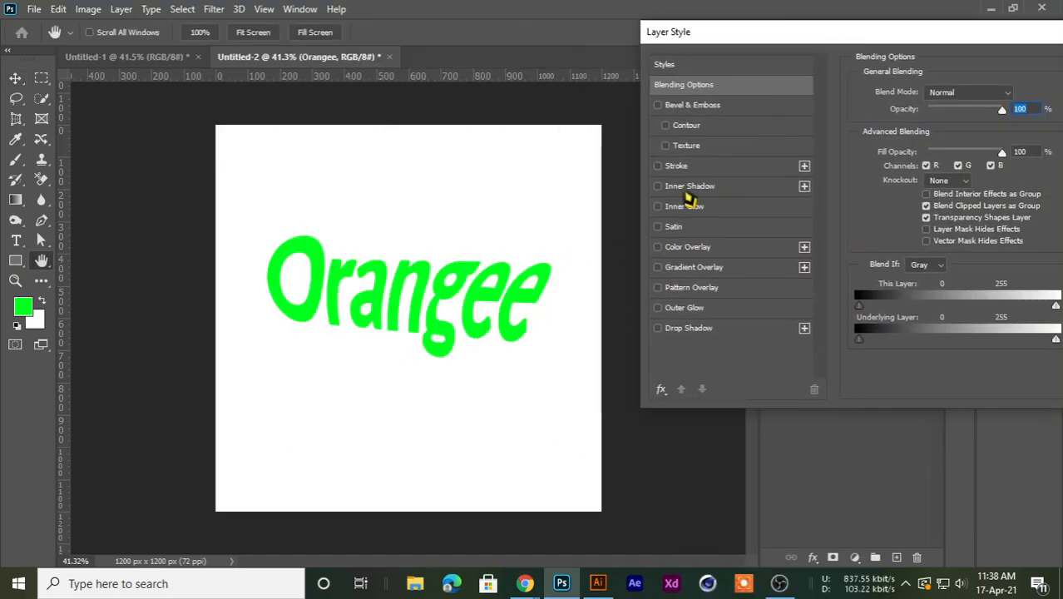
left_click(676, 167)
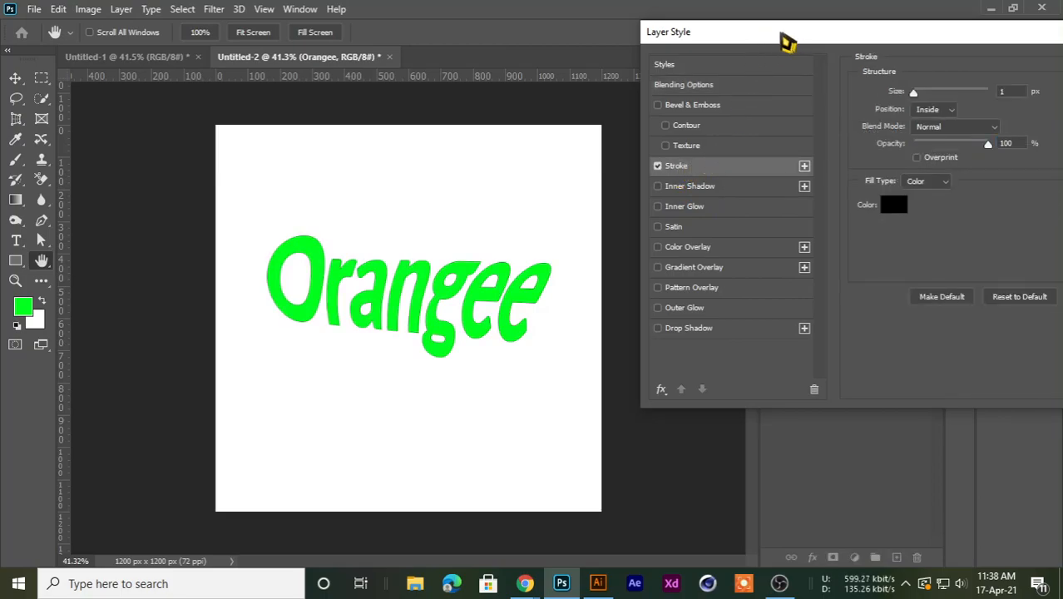
left_click_drag(790, 39, 725, 42)
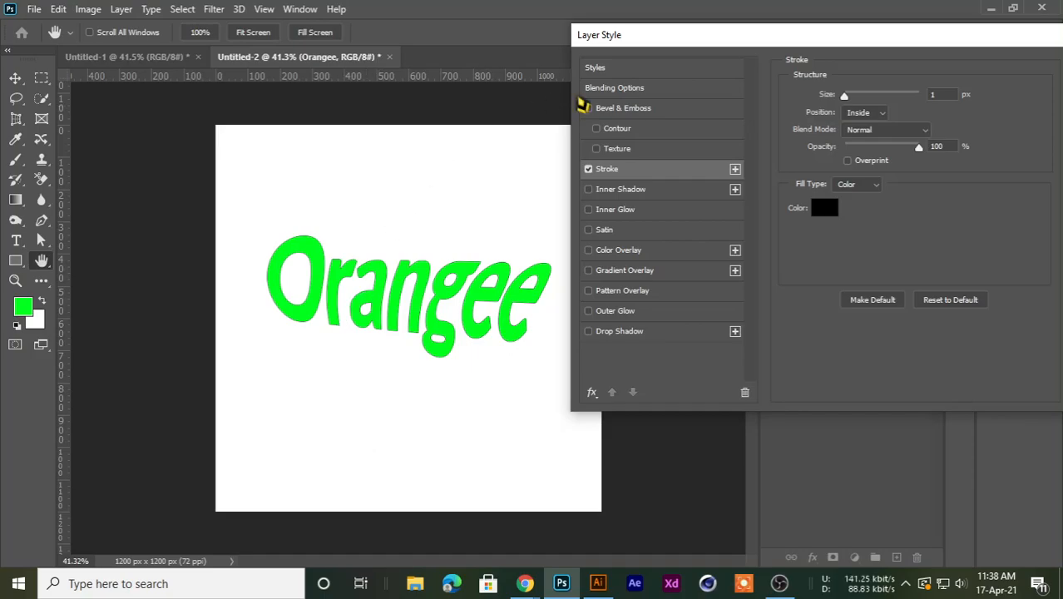
left_click_drag(654, 36, 643, 46)
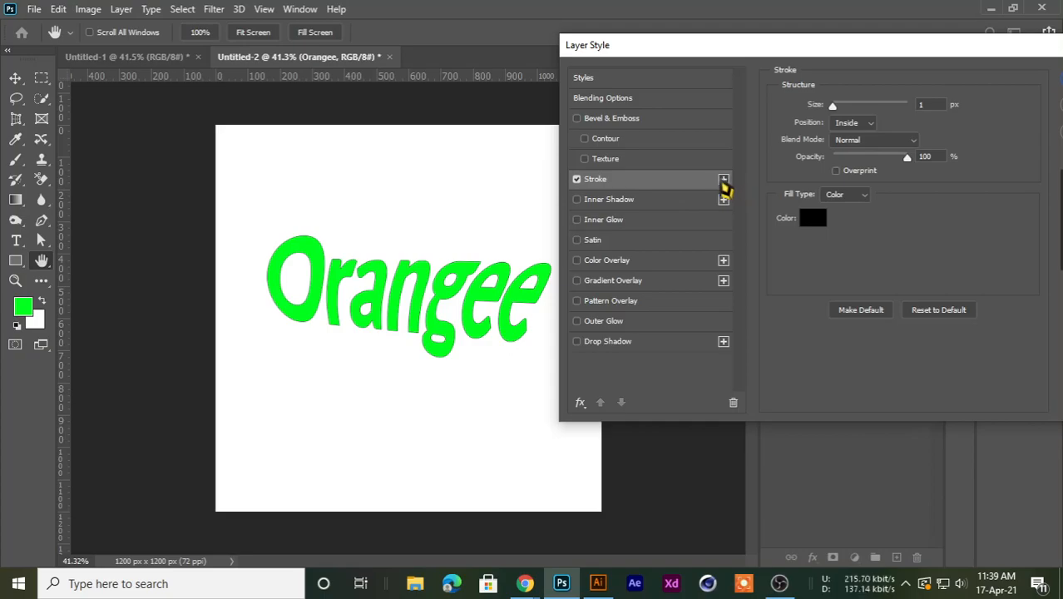
mouse_move(834, 107)
left_mouse_down()
mouse_move(858, 111)
mouse_move(829, 106)
left_mouse_up()
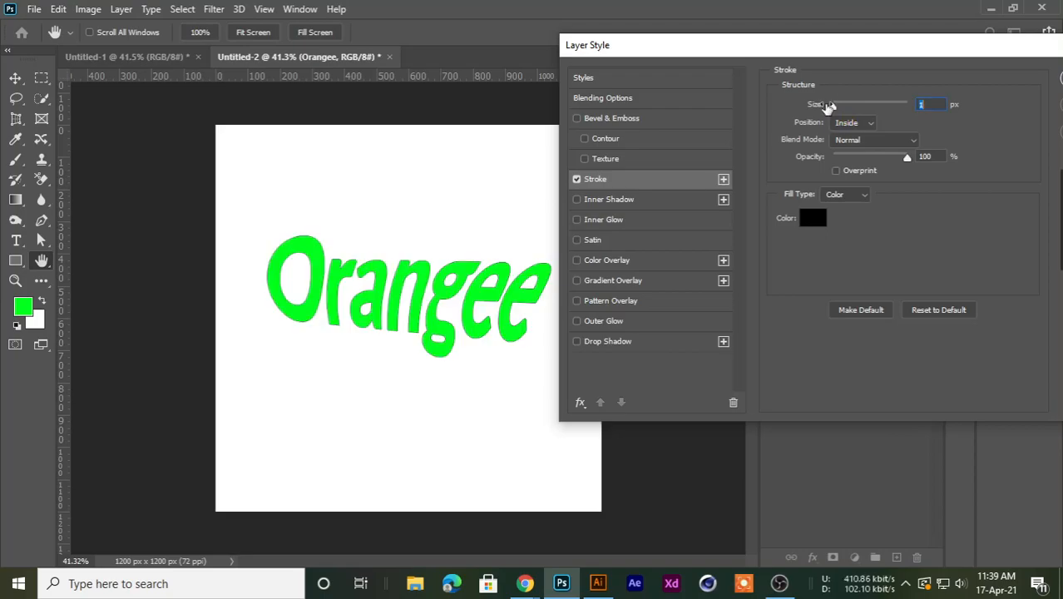
left_click(848, 129)
left_click(849, 124)
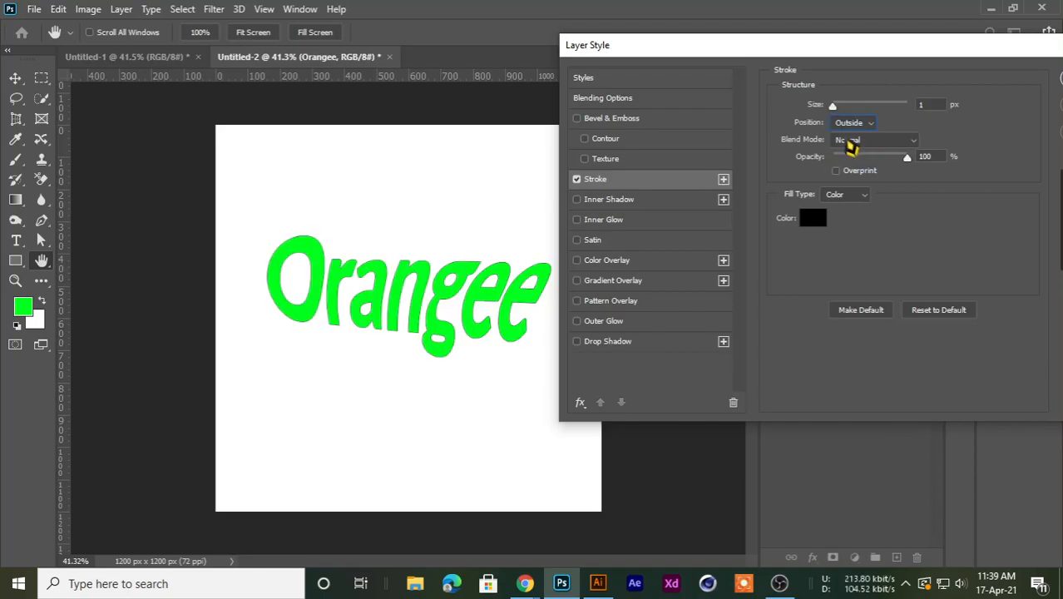
left_click_drag(832, 108, 852, 111)
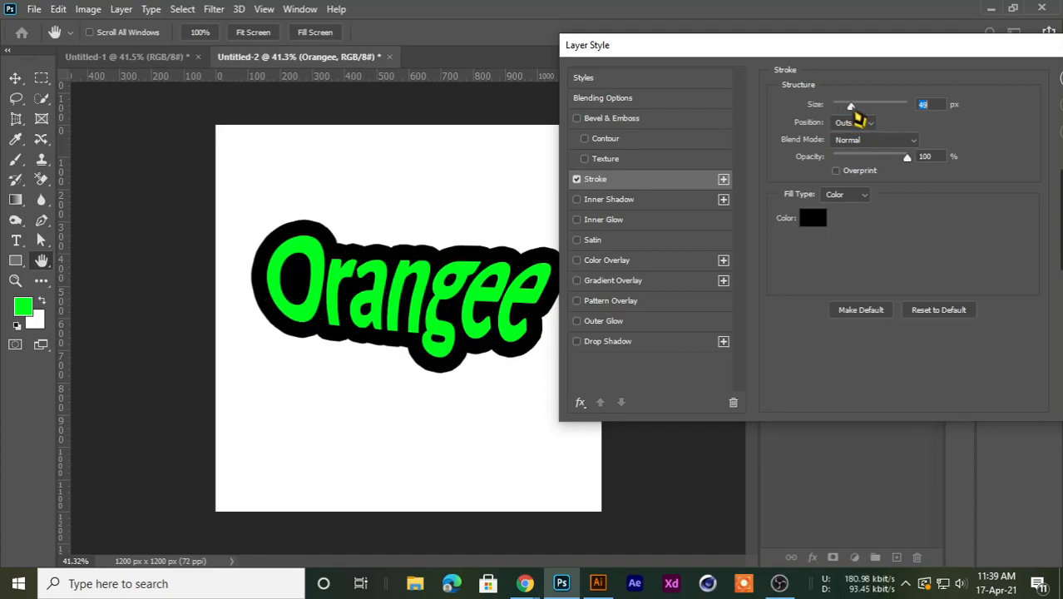
Add a second stroke to the text above the black one and colour it golden yellow, ffc600.
left_click_drag(815, 43, 887, 128)
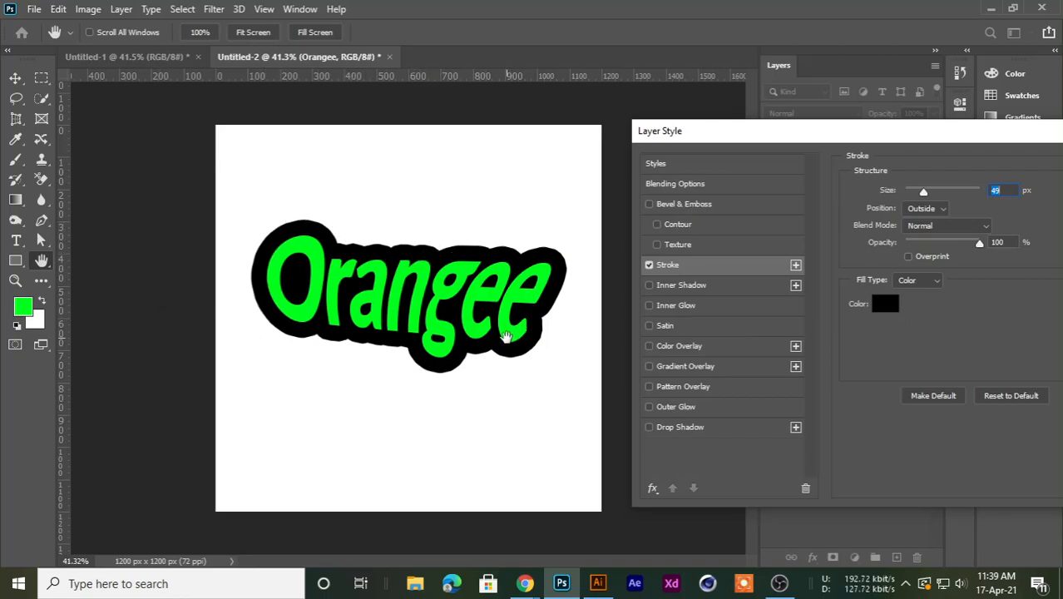
left_click_drag(738, 158, 570, 130)
mouse_move(725, 126)
left_mouse_down()
mouse_move(671, 119)
mouse_move(372, 154)
mouse_move(817, 344)
mouse_move(972, 153)
mouse_move(728, 106)
mouse_move(743, 107)
mouse_move(572, 131)
mouse_move(711, 112)
left_mouse_up()
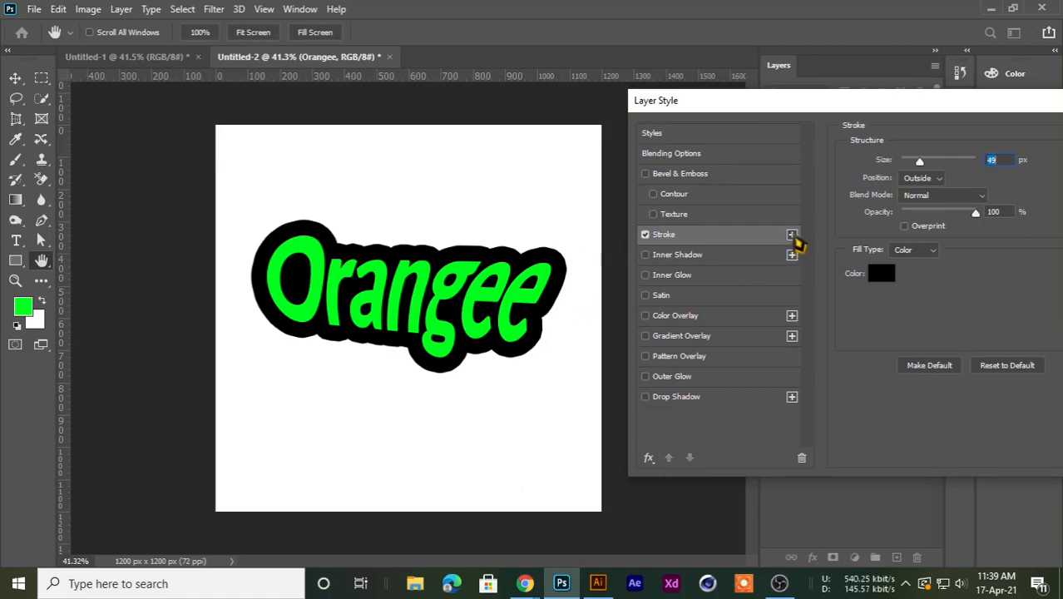
left_click(791, 235)
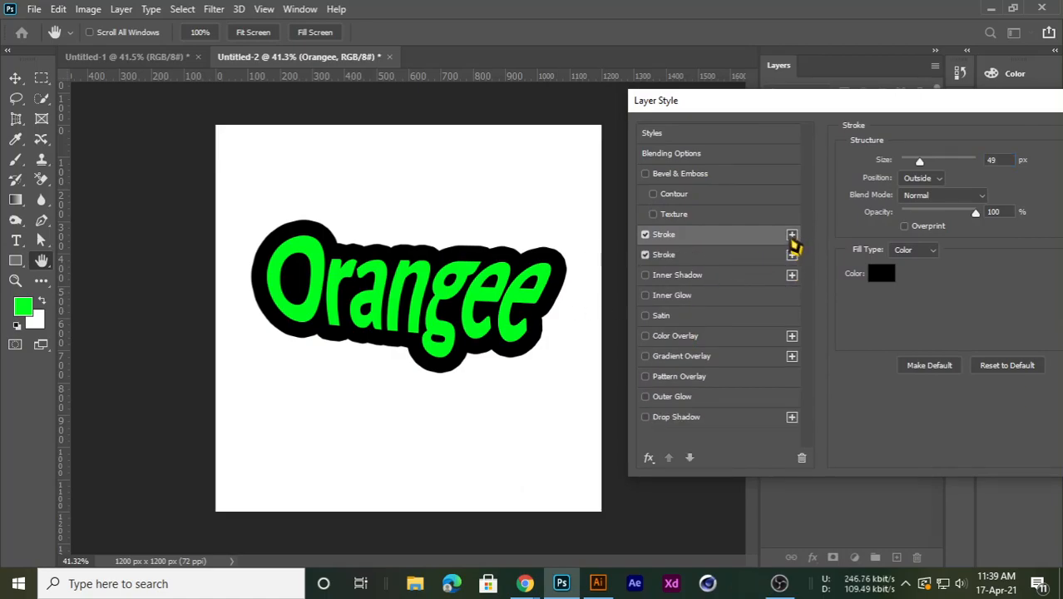
left_click_drag(799, 116, 732, 104)
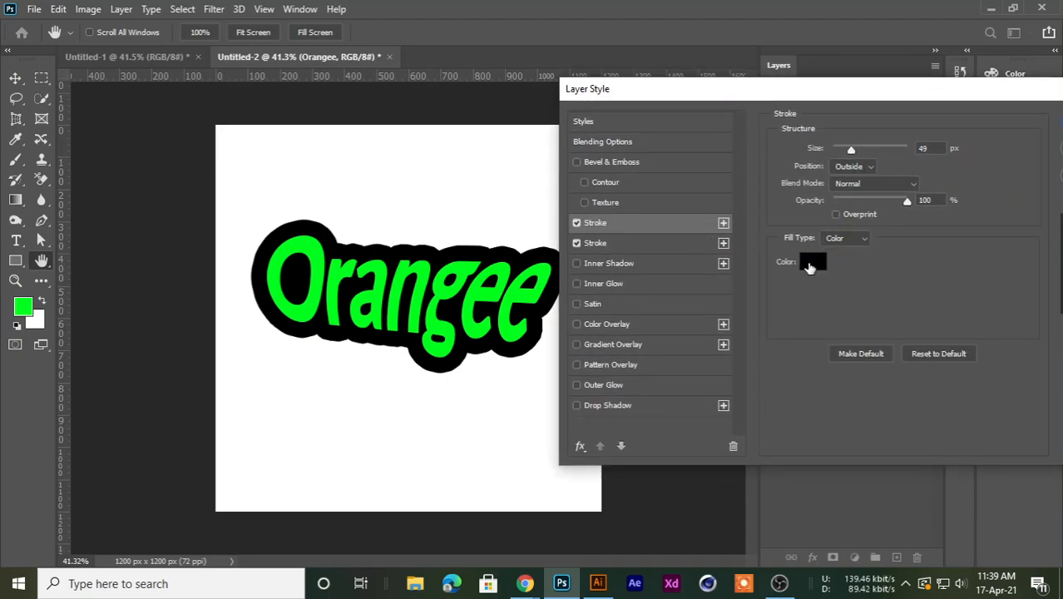
left_click(812, 262)
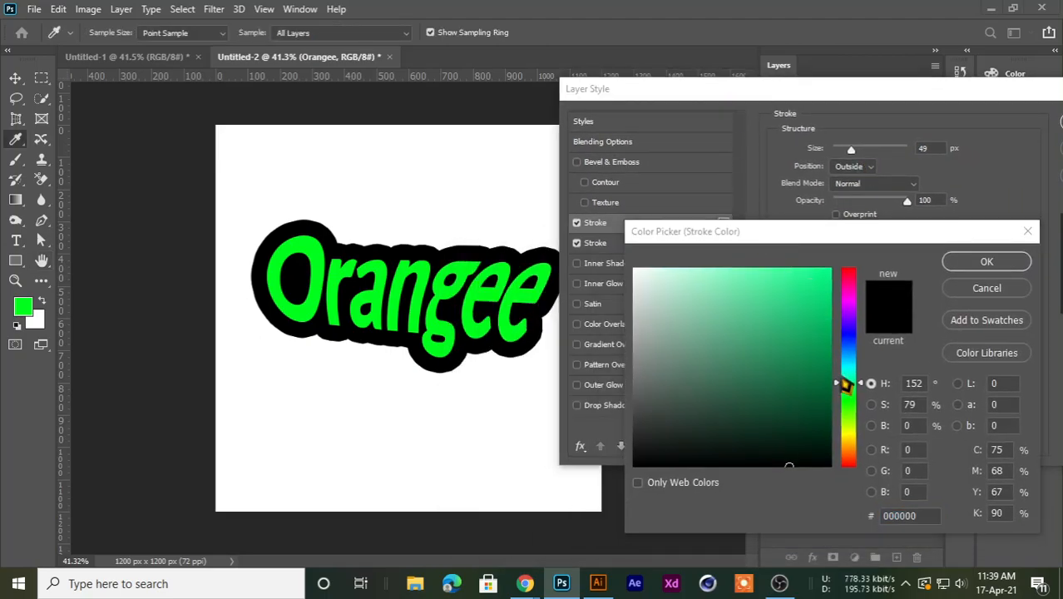
mouse_move(849, 432)
left_mouse_down()
mouse_move(848, 441)
mouse_move(826, 308)
mouse_move(813, 373)
mouse_move(822, 268)
mouse_move(833, 261)
left_mouse_up()
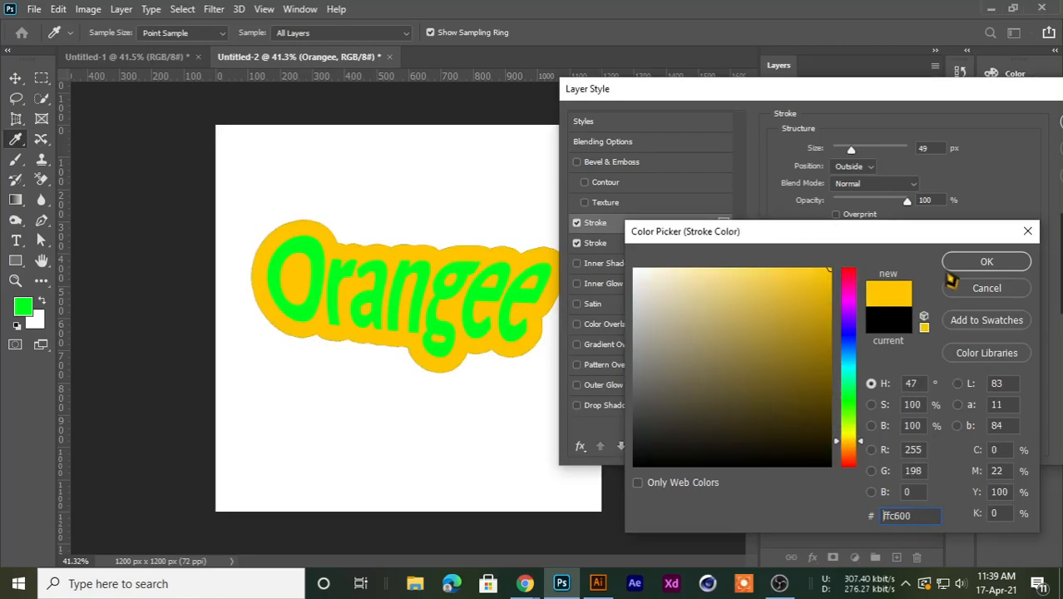
left_click(979, 263)
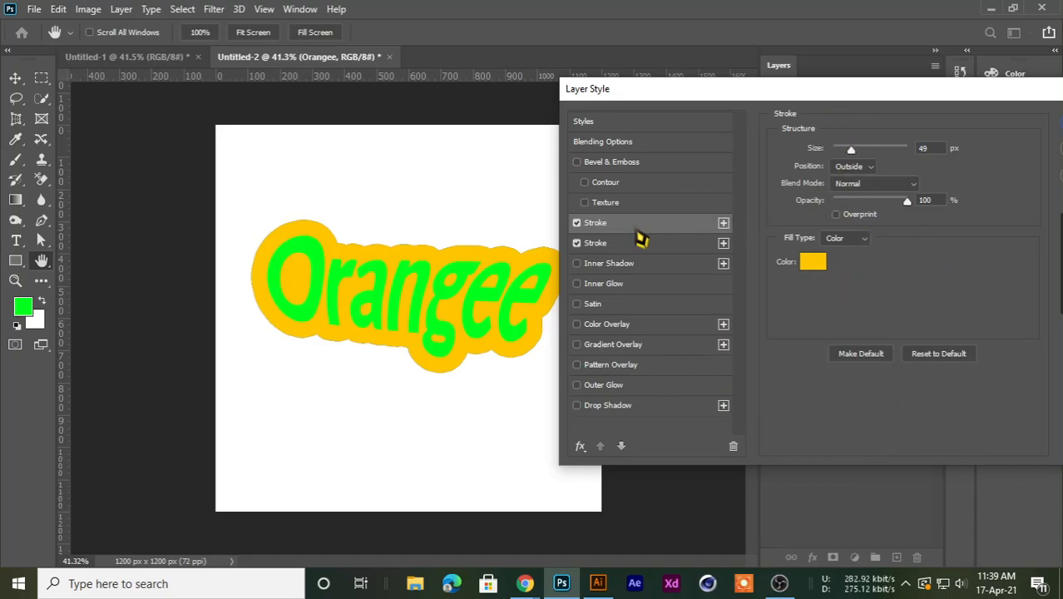
Reduce the yellow stroke's size to 23 px so the black outer stroke shows around it.
type("25")
key("Down")
key("Down")
key("Down")
key("Up")
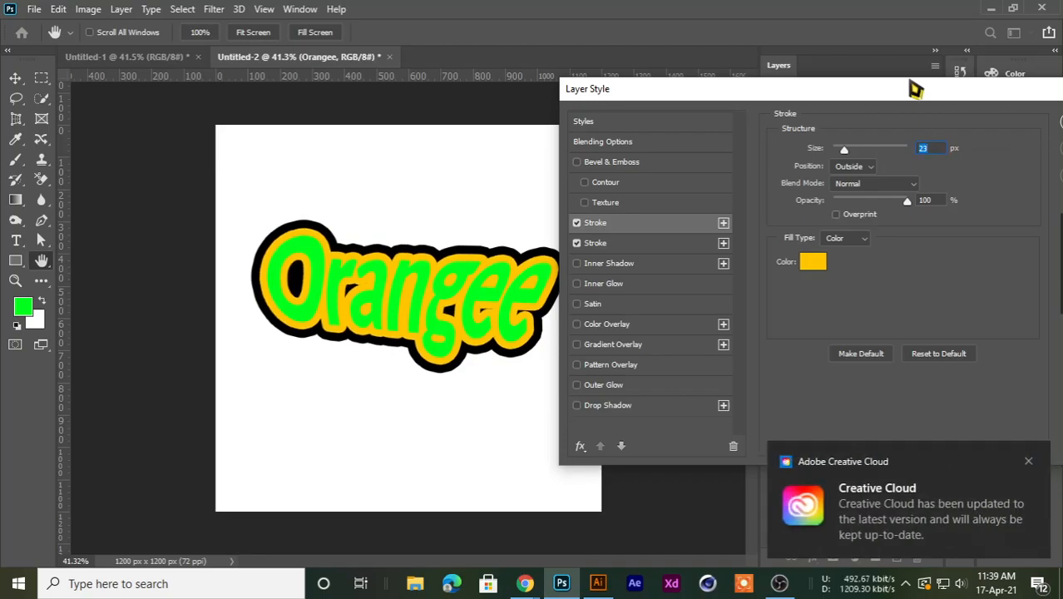
Compare the settings of the yellow inner stroke and the black outer stroke.
left_click_drag(911, 100, 665, 113)
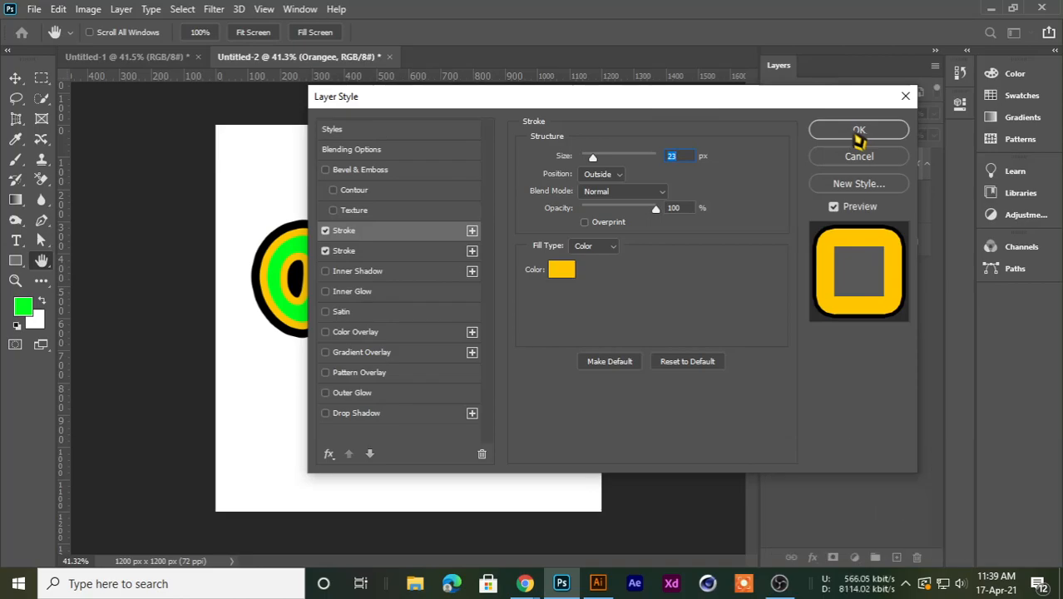
left_click_drag(607, 104, 758, 101)
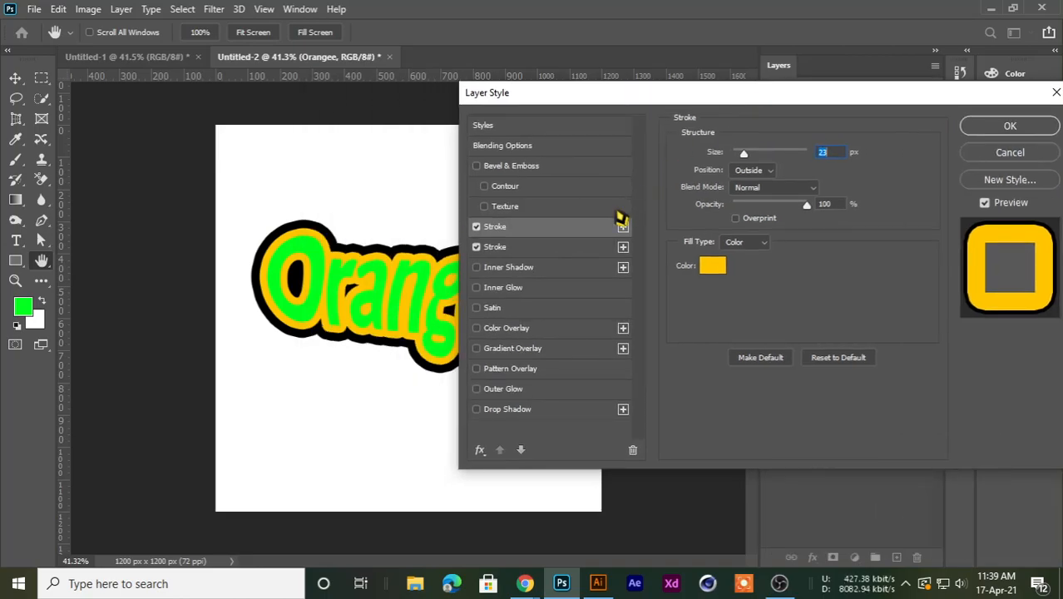
left_click(553, 249)
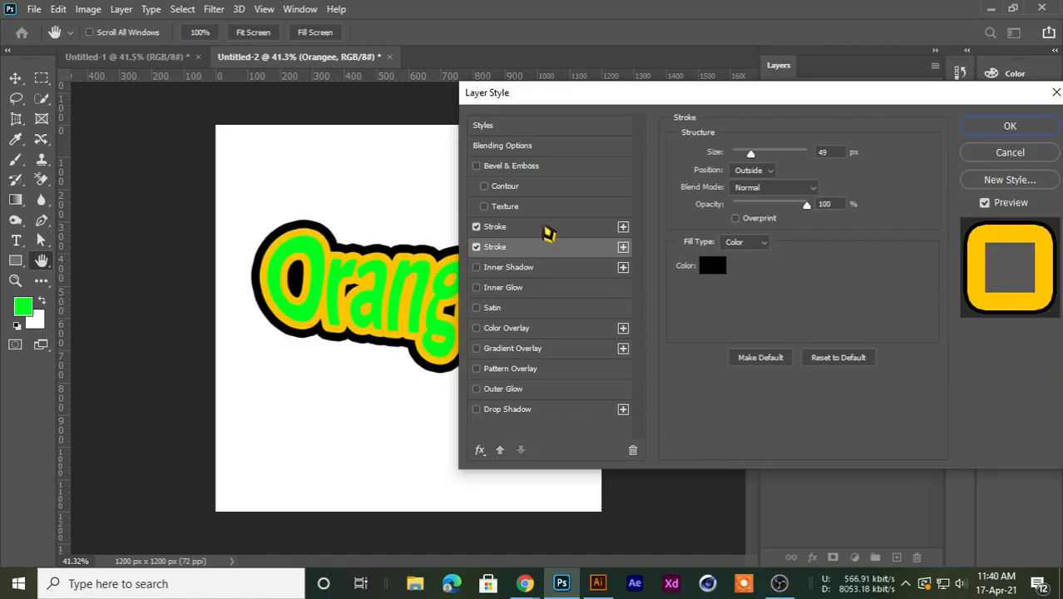
left_click(546, 223)
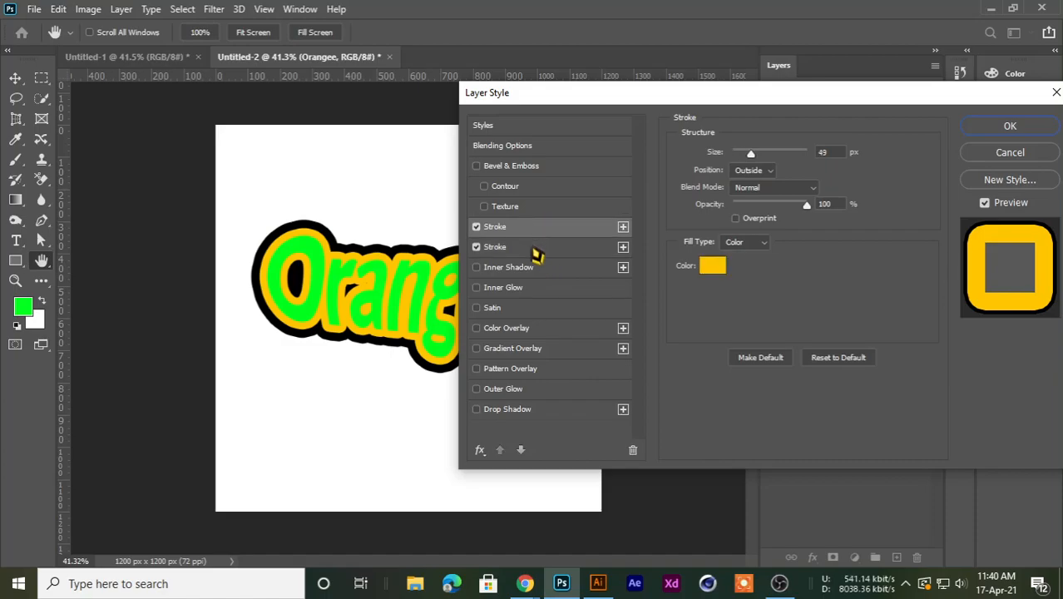
left_click(536, 249)
left_click(527, 235)
left_click(530, 248)
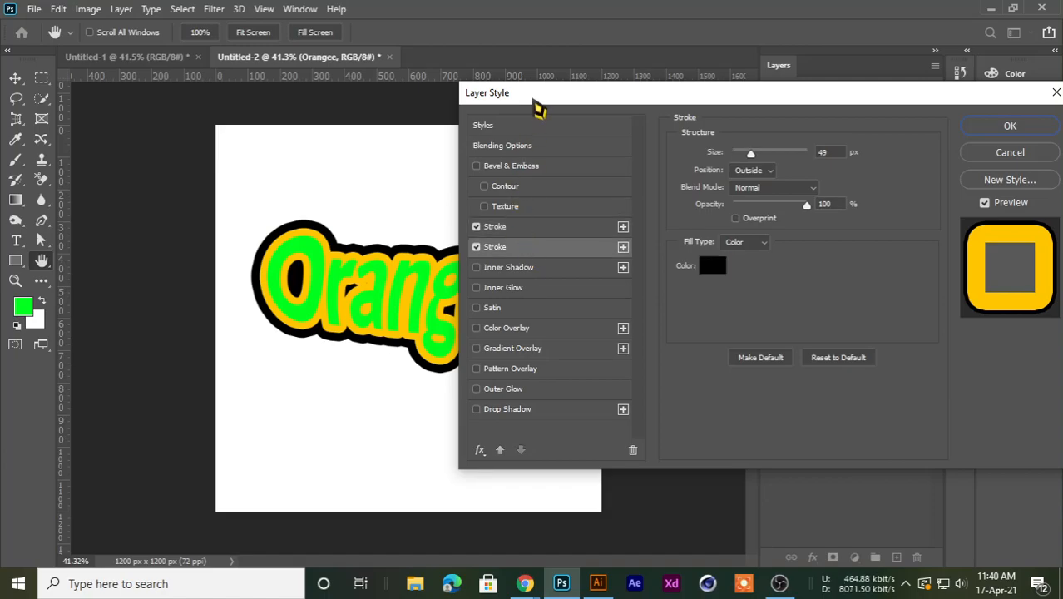
Recolour the black 49 px outer stroke to a saturated orange with hue 32°.
mouse_move(537, 99)
left_mouse_down()
mouse_move(574, 109)
mouse_move(453, 106)
mouse_move(674, 130)
mouse_move(476, 139)
mouse_move(632, 124)
left_mouse_up()
left_click(682, 247)
left_click(604, 284)
left_click(767, 296)
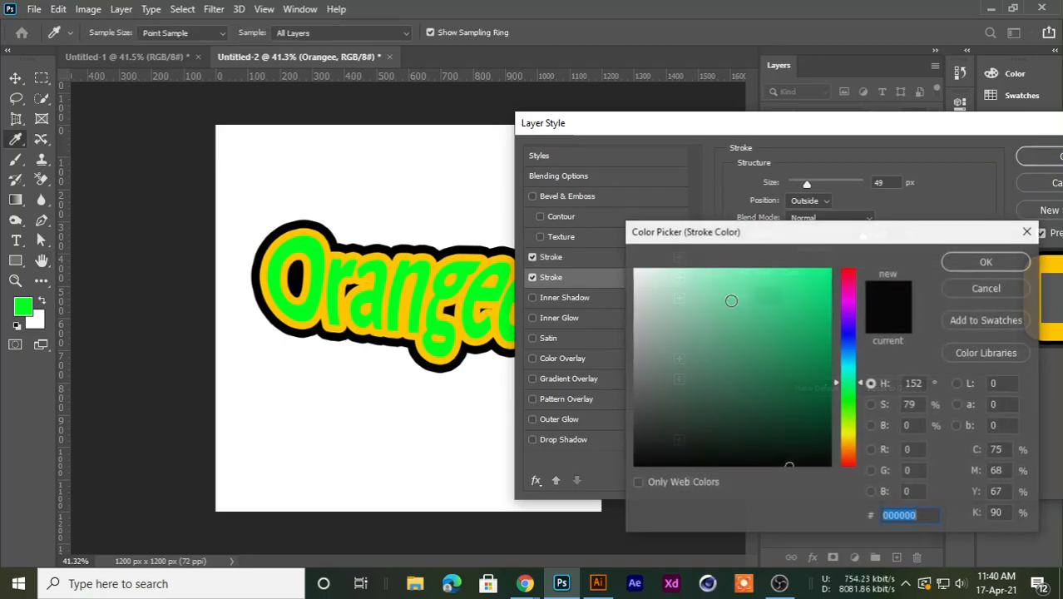
left_click(309, 232)
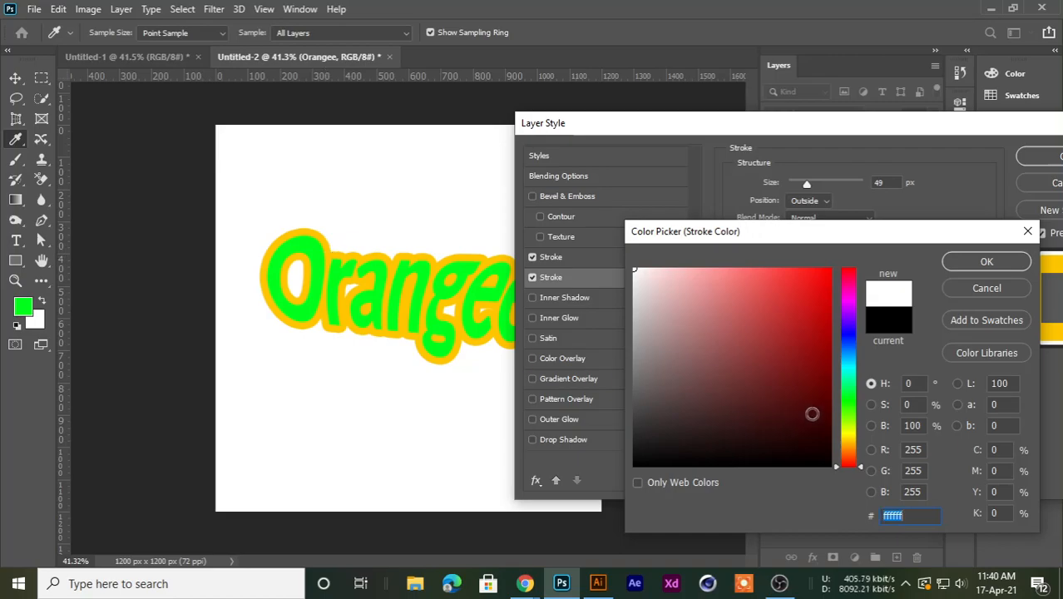
left_click(327, 235)
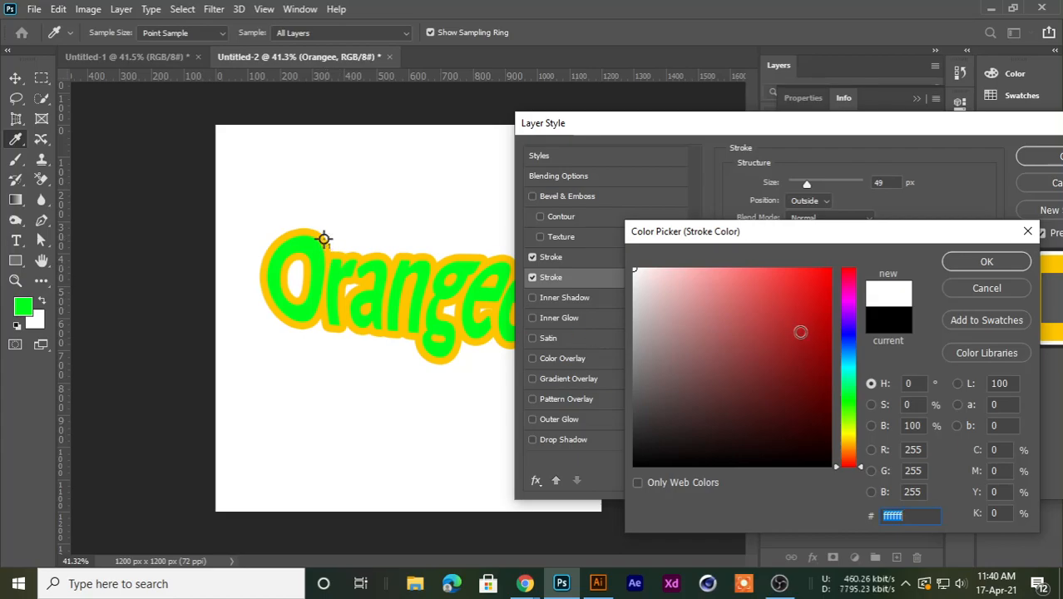
mouse_move(856, 451)
left_mouse_down()
mouse_move(854, 444)
mouse_move(857, 457)
left_mouse_up()
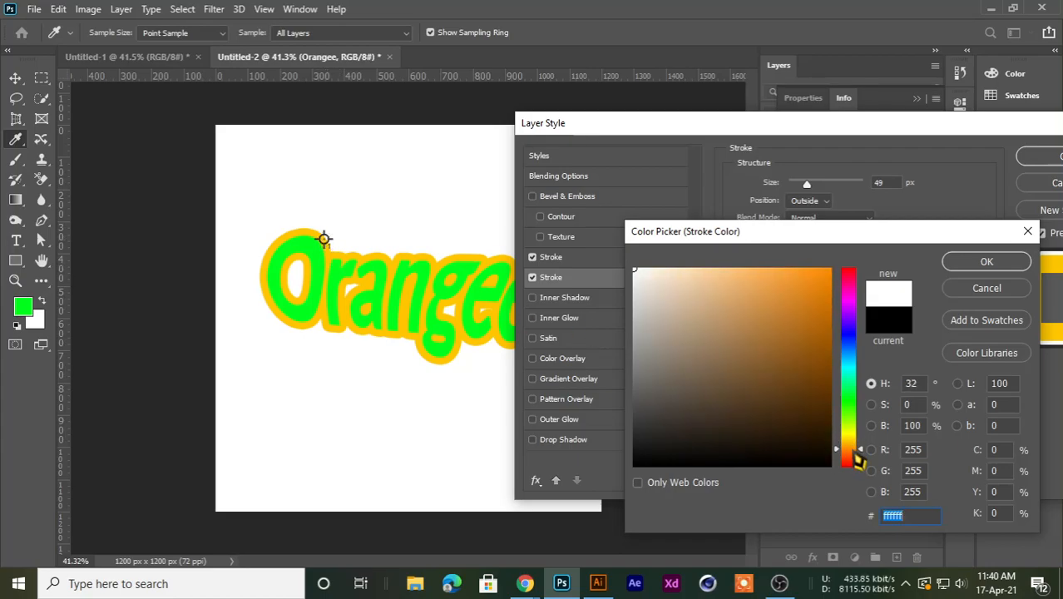
left_click(808, 335)
left_click(985, 261)
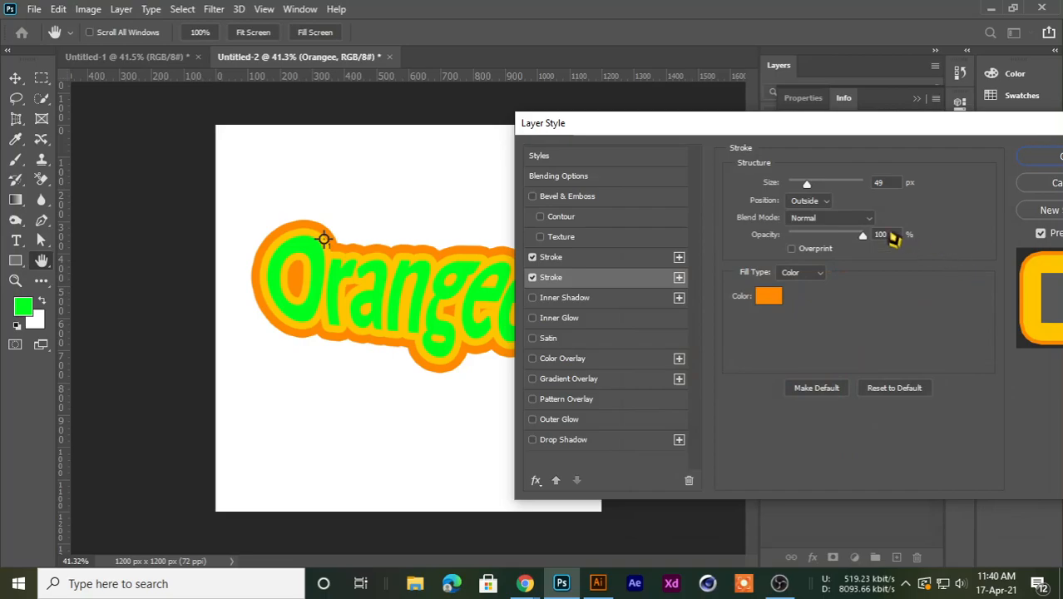
Apply the two stroke effects to the Orangee text and collapse the Info panel covering the layer list.
mouse_move(732, 133)
left_mouse_down()
mouse_move(574, 174)
mouse_move(553, 235)
left_mouse_up()
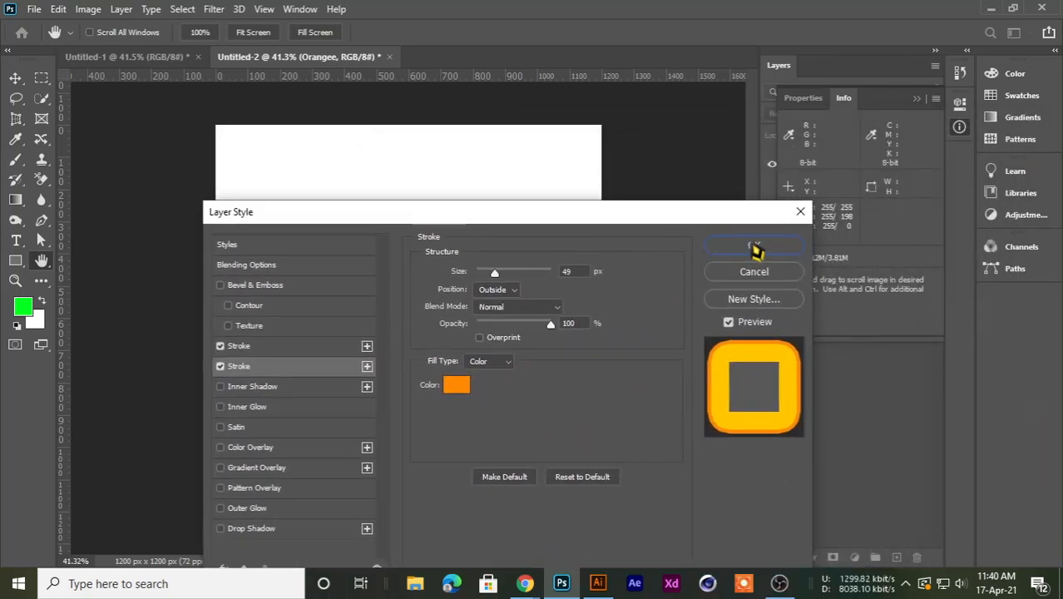
left_click(753, 246)
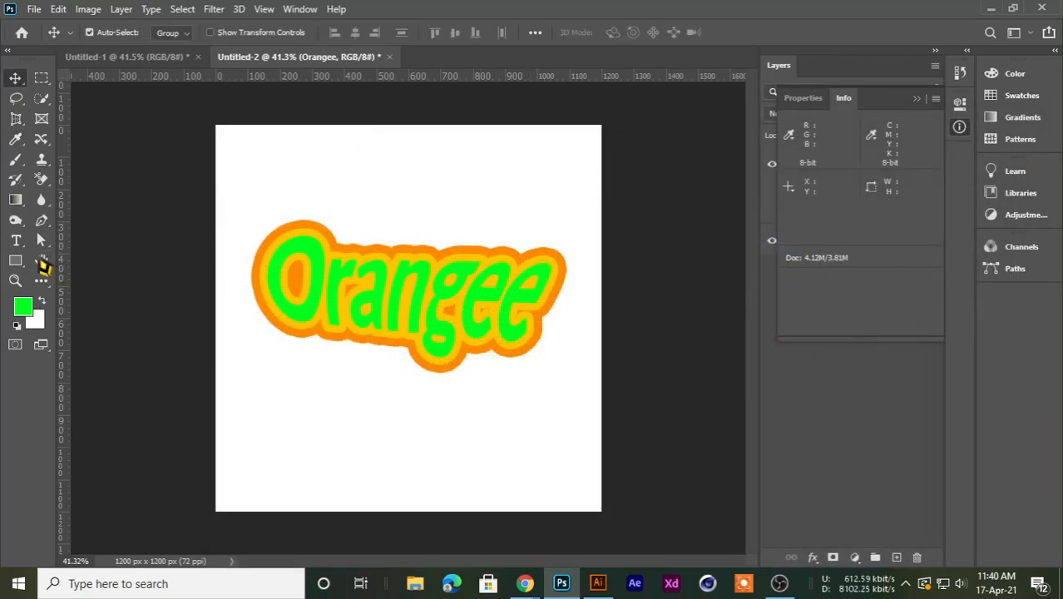
left_click(917, 99)
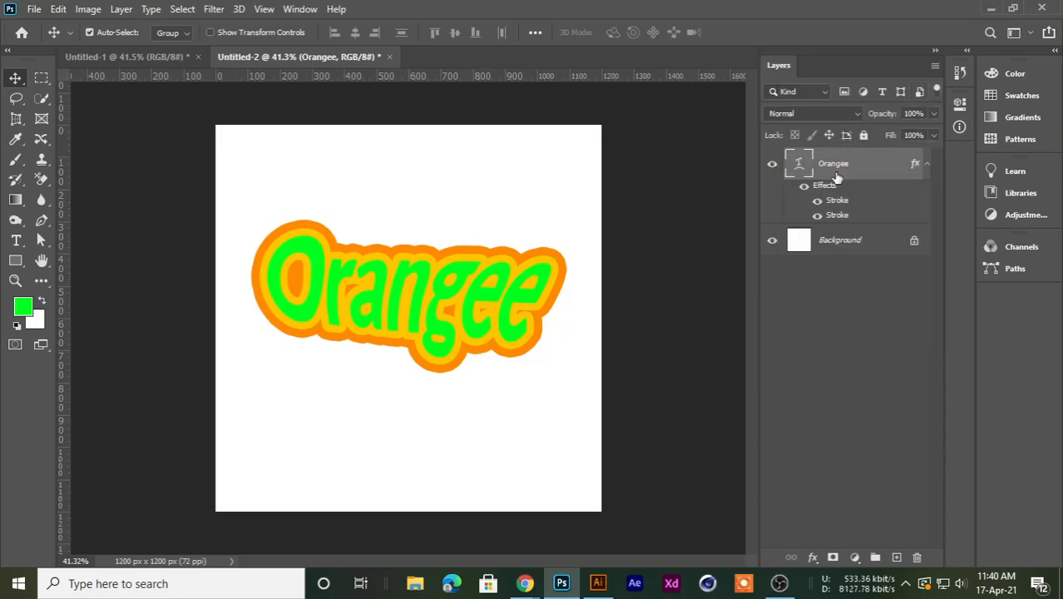
Recolour the 23 px inner stroke of the Orangee text to dark green 3d8b04 and apply the layer style.
double_click(847, 208)
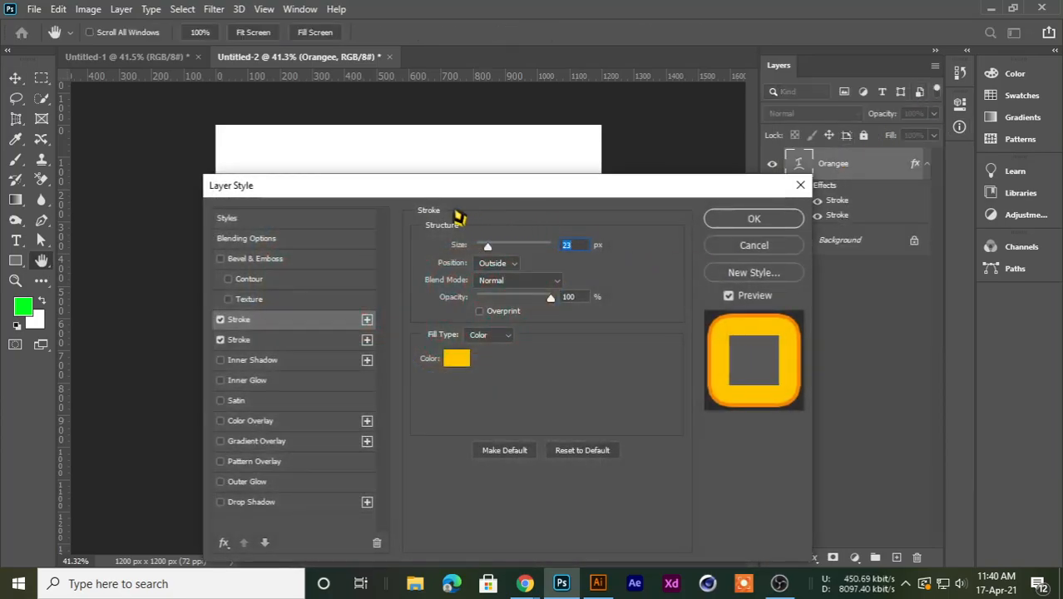
left_click_drag(420, 188, 835, 130)
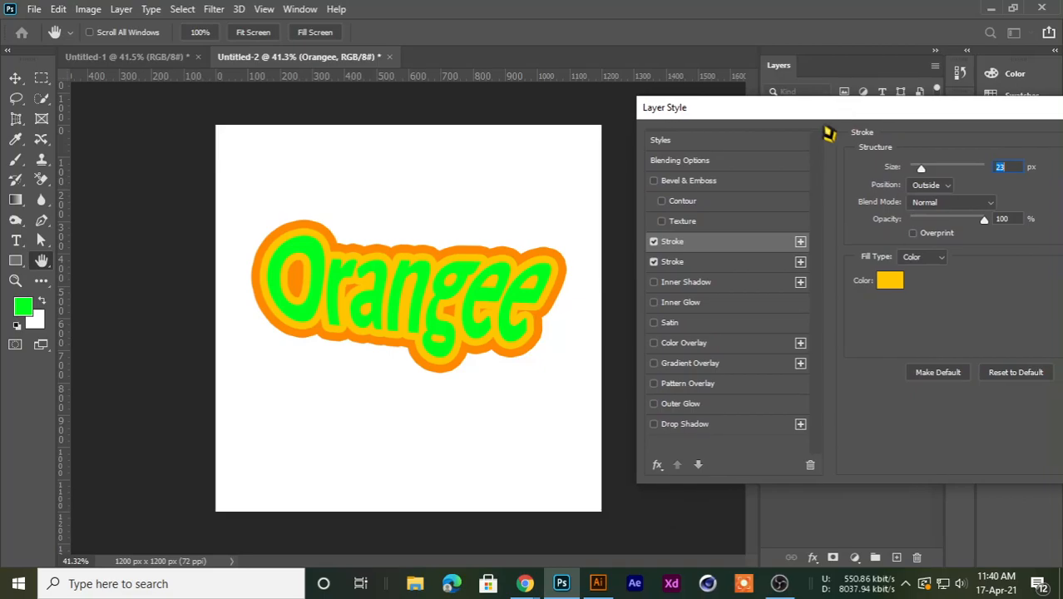
left_click(698, 266)
left_click(765, 241)
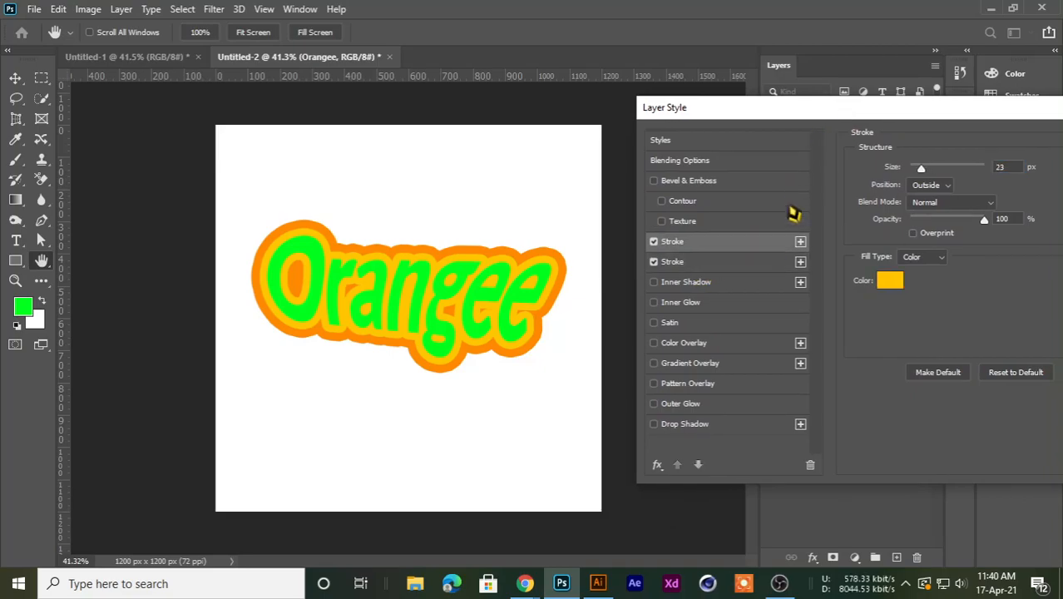
left_click_drag(854, 107, 734, 108)
left_click(768, 283)
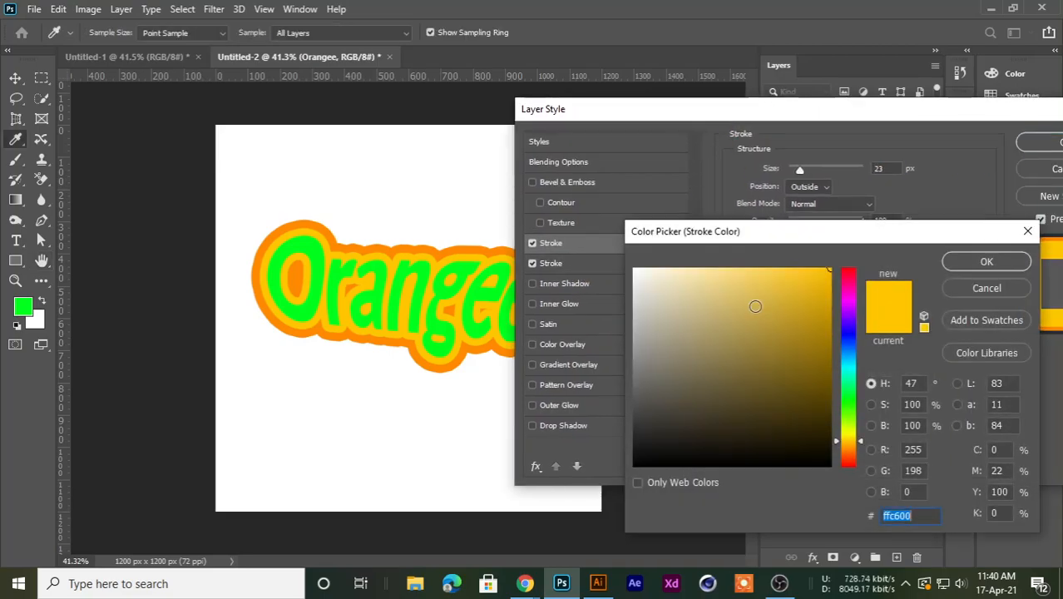
left_click_drag(847, 428, 852, 414)
left_click_drag(813, 298, 826, 358)
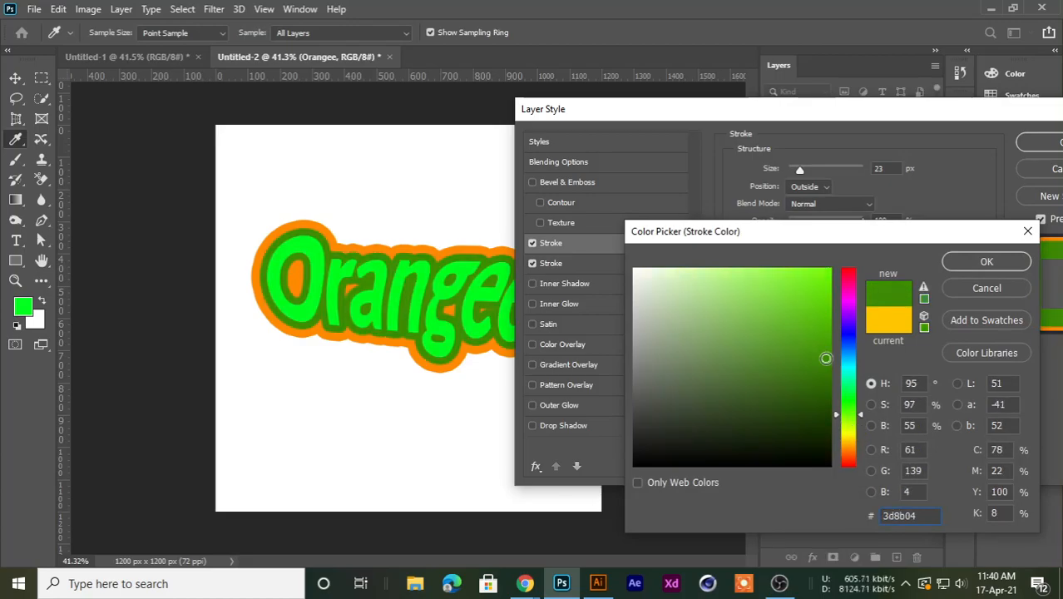
left_click_drag(831, 241, 682, 227)
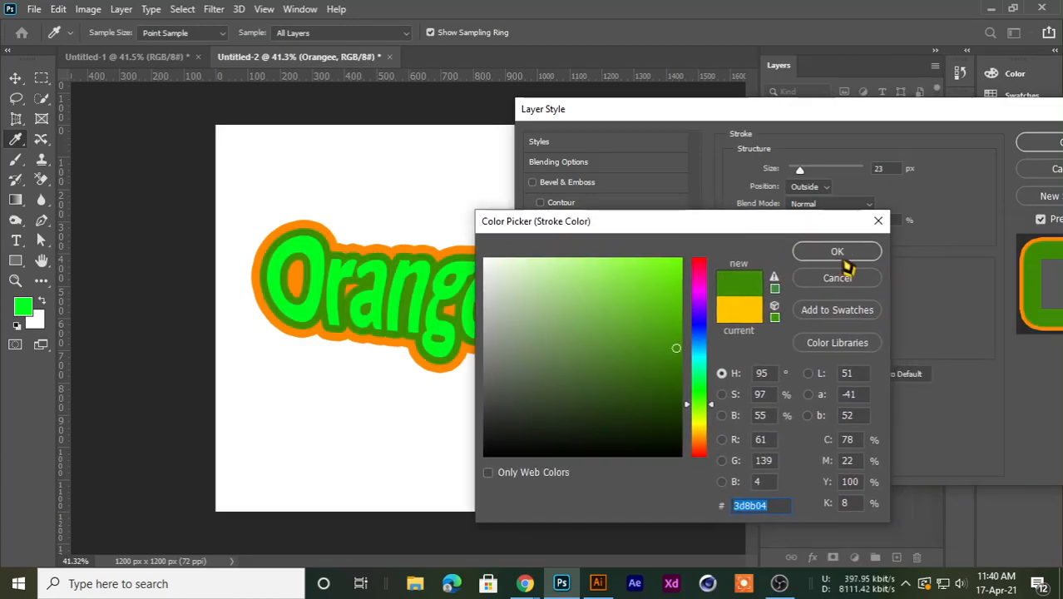
left_click(833, 248)
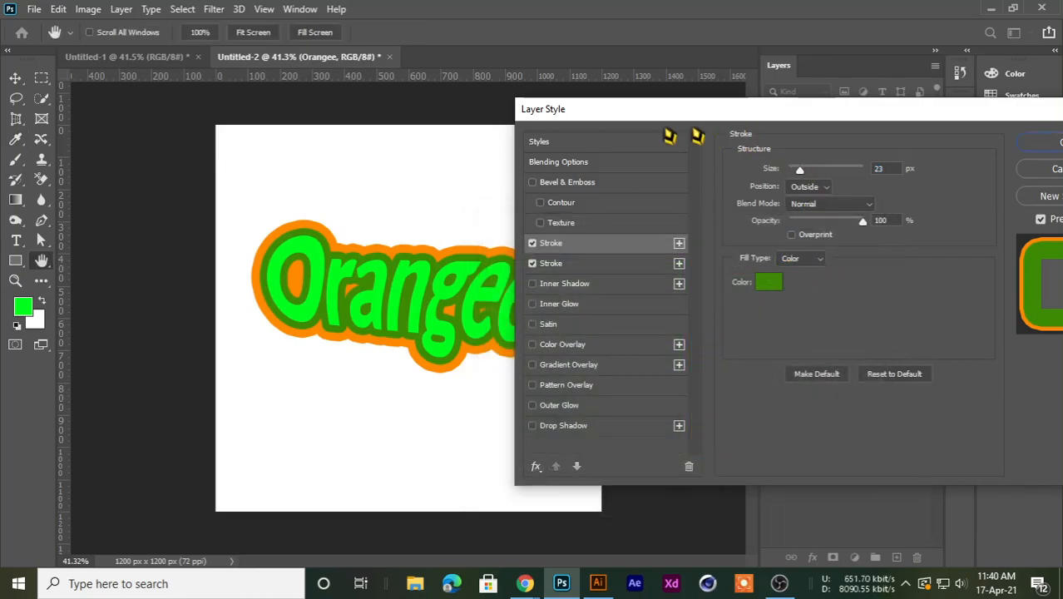
left_click_drag(698, 112, 516, 112)
left_click(878, 154)
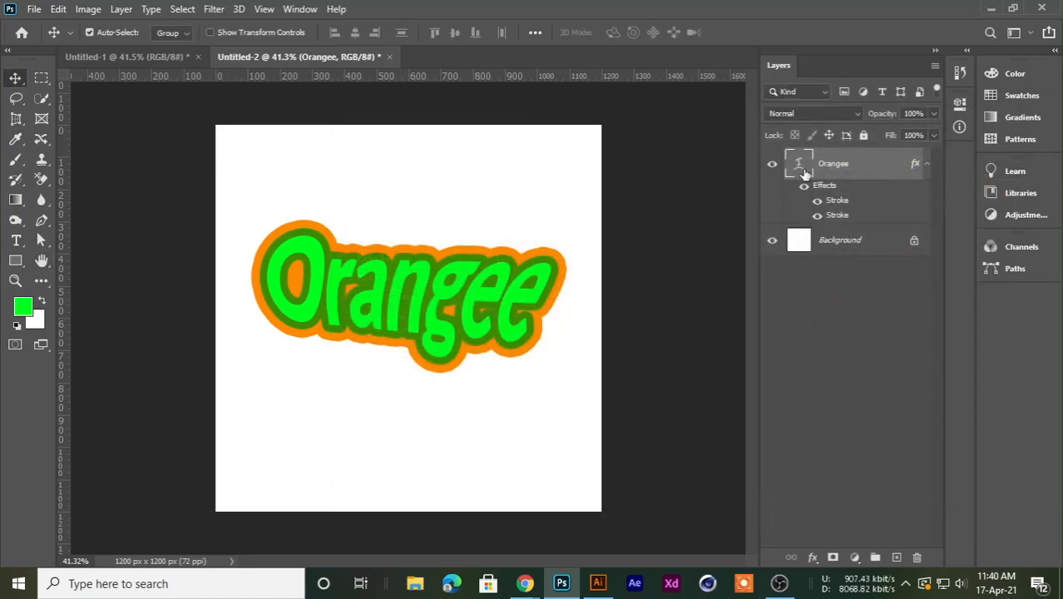
Change the fill colour of the Orangee lettering to white, ffffff, and commit the text edit.
key("t")
key("Return")
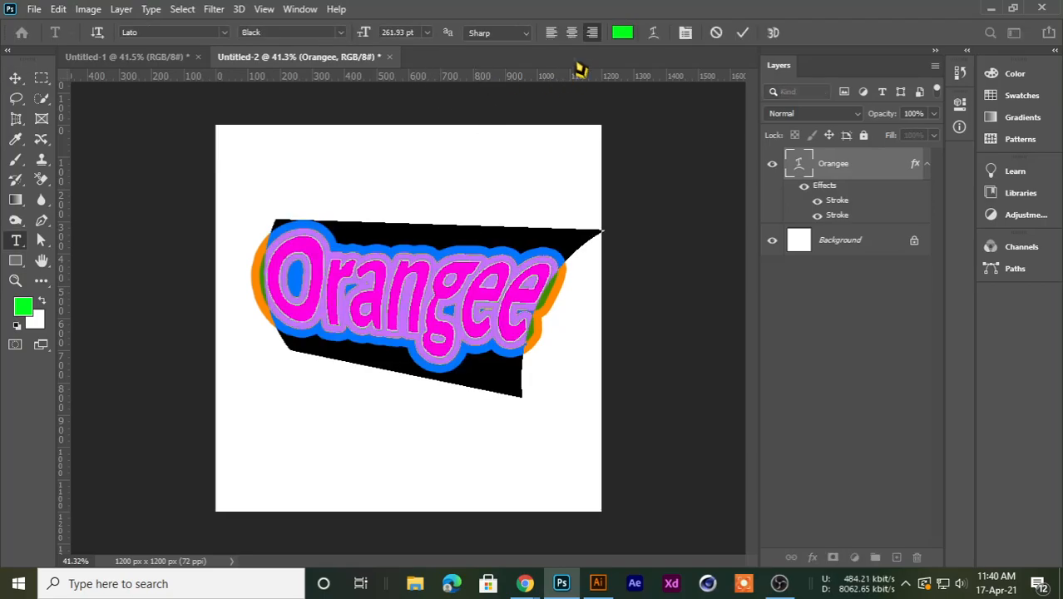
left_click(623, 32)
type("ffffff")
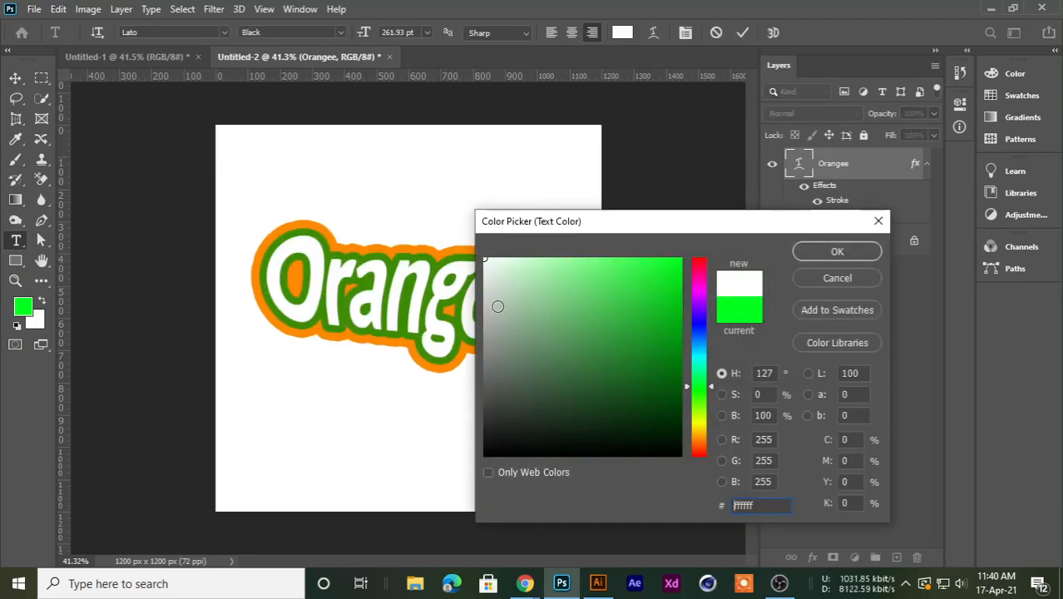
left_click(836, 250)
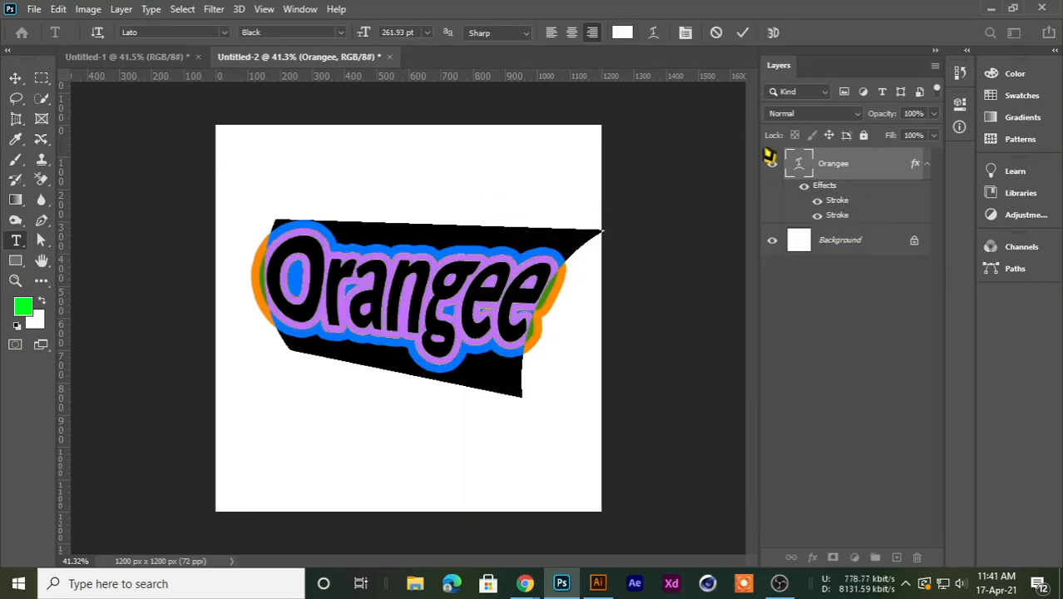
left_click(742, 32)
Examine the white lettering with its green and orange strokes close up and at overview size.
scroll(457, 390, "down", 2)
scroll(458, 391, "up", 5)
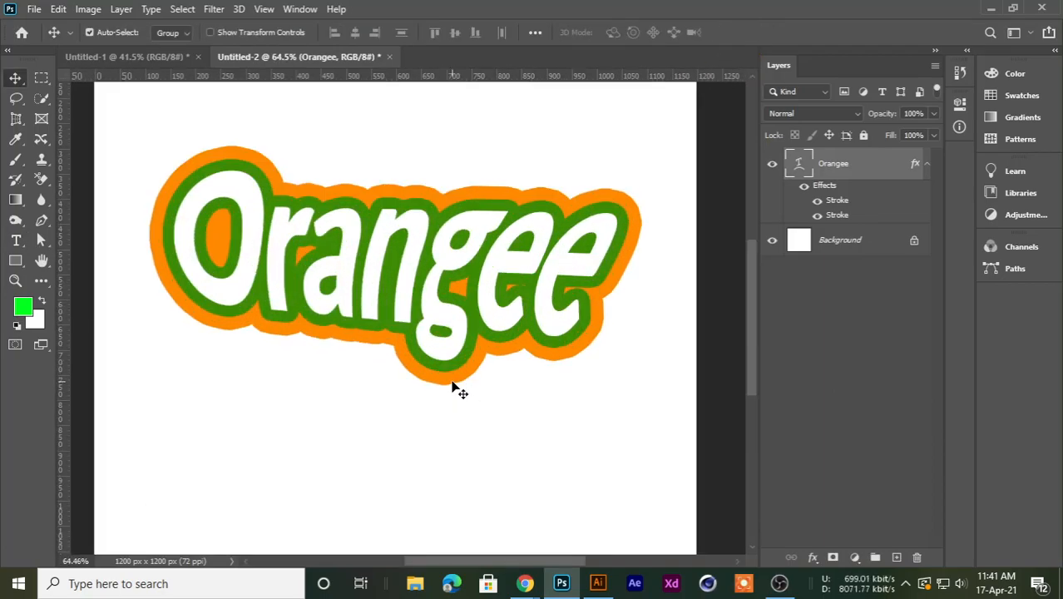
scroll(457, 390, "up", 1)
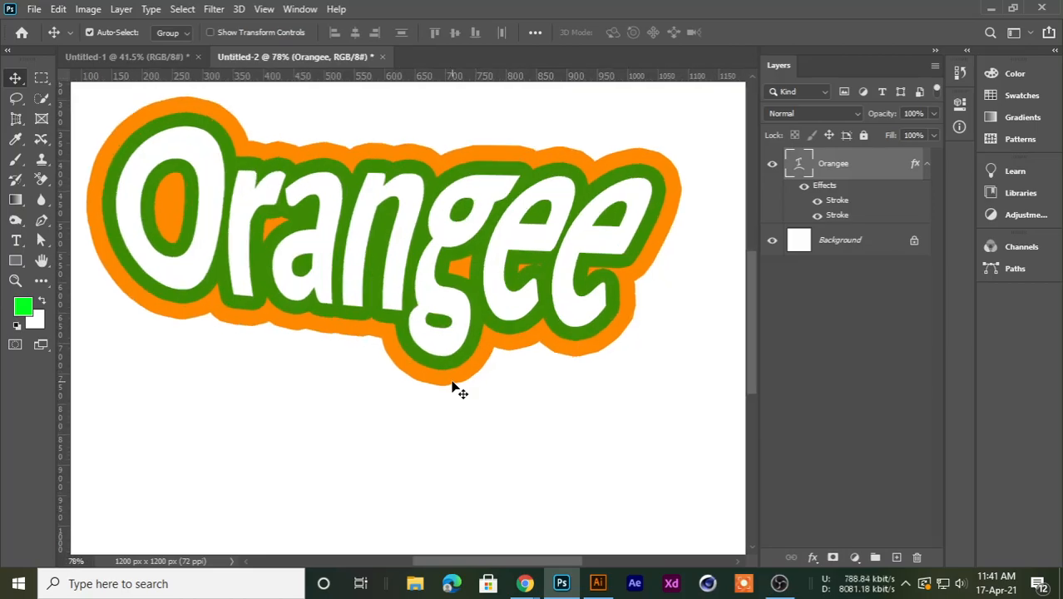
scroll(457, 391, "down", 3)
scroll(457, 391, "up", 1)
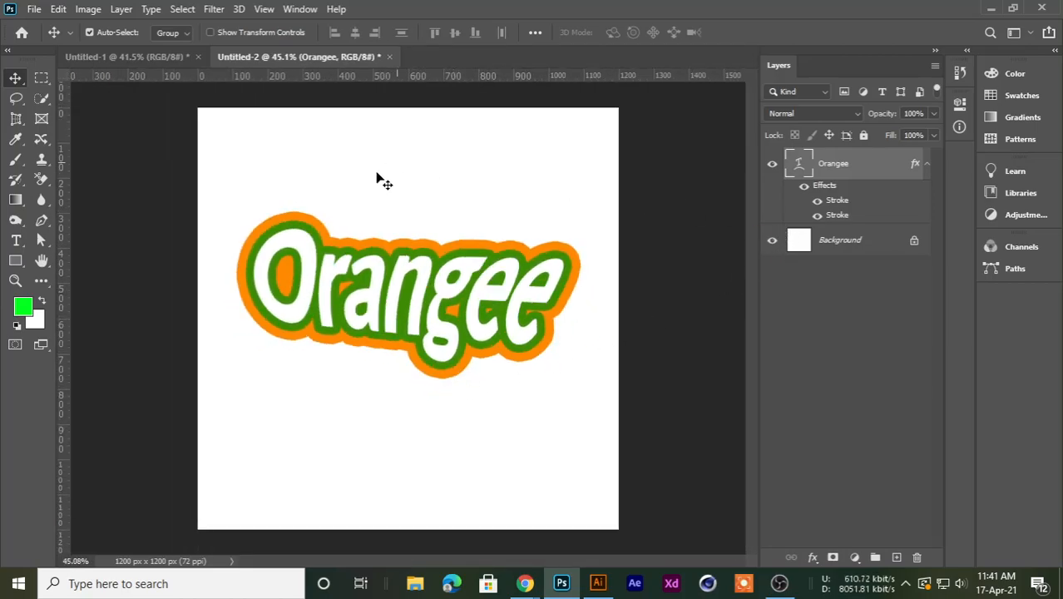
scroll(341, 292, "up", 1)
scroll(341, 293, "up", 1)
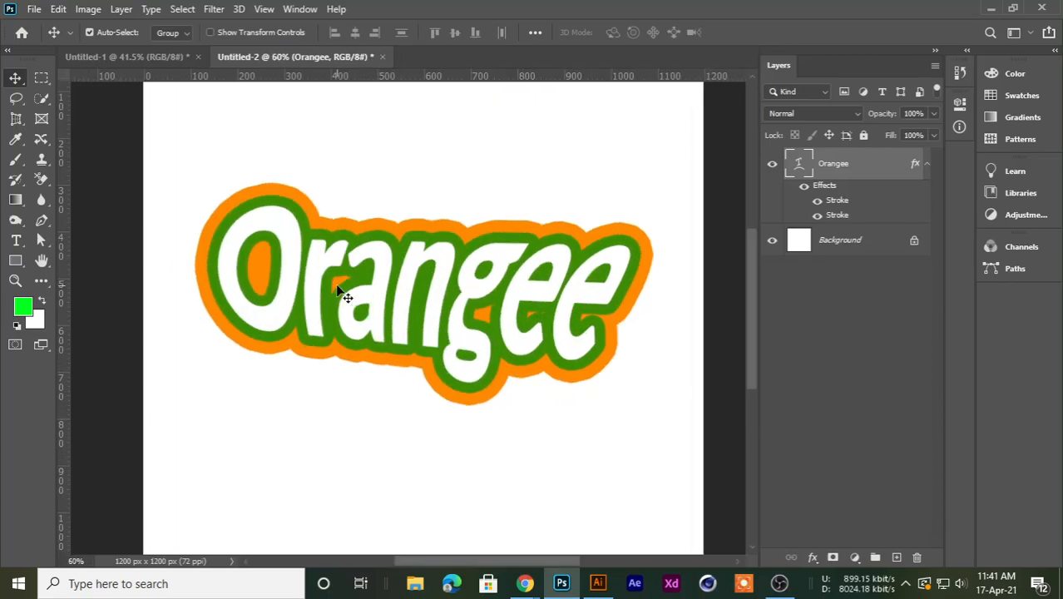
Move the Orangee text up to the top of the canvas.
scroll(341, 297, "down", 3)
left_click_drag(345, 303, 399, 286)
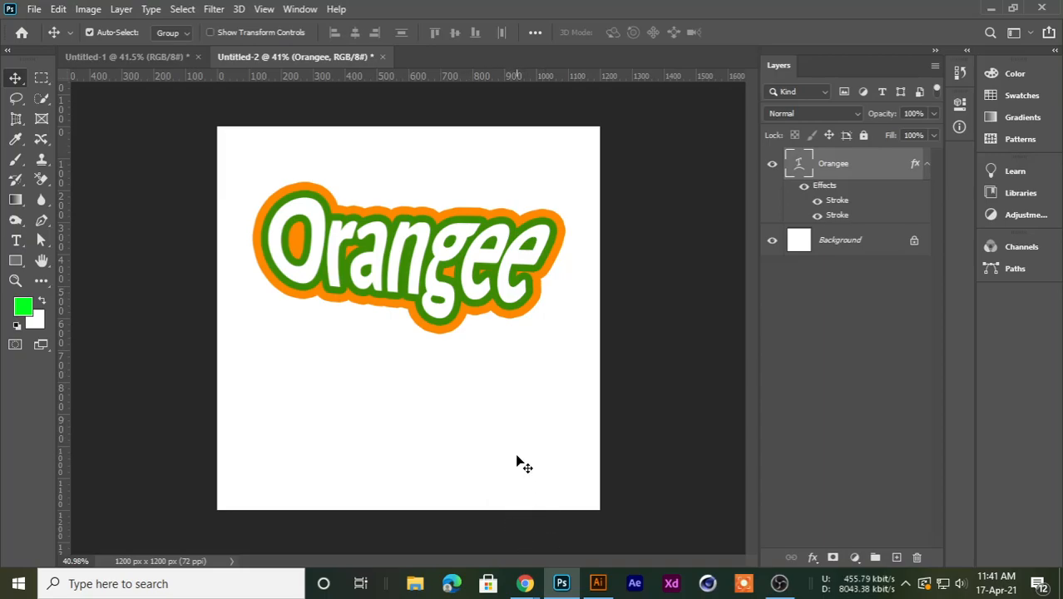
left_click_drag(466, 279, 476, 228)
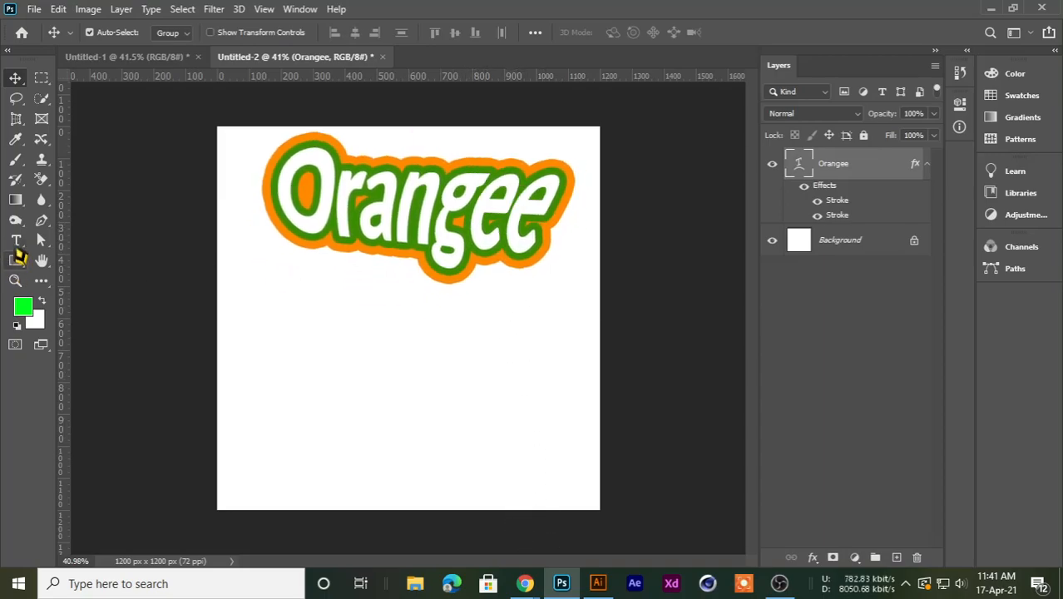
Insert a small Lorem Ipsum placeholder text layer in the lower left part of the canvas.
left_click(16, 240)
left_click(308, 406)
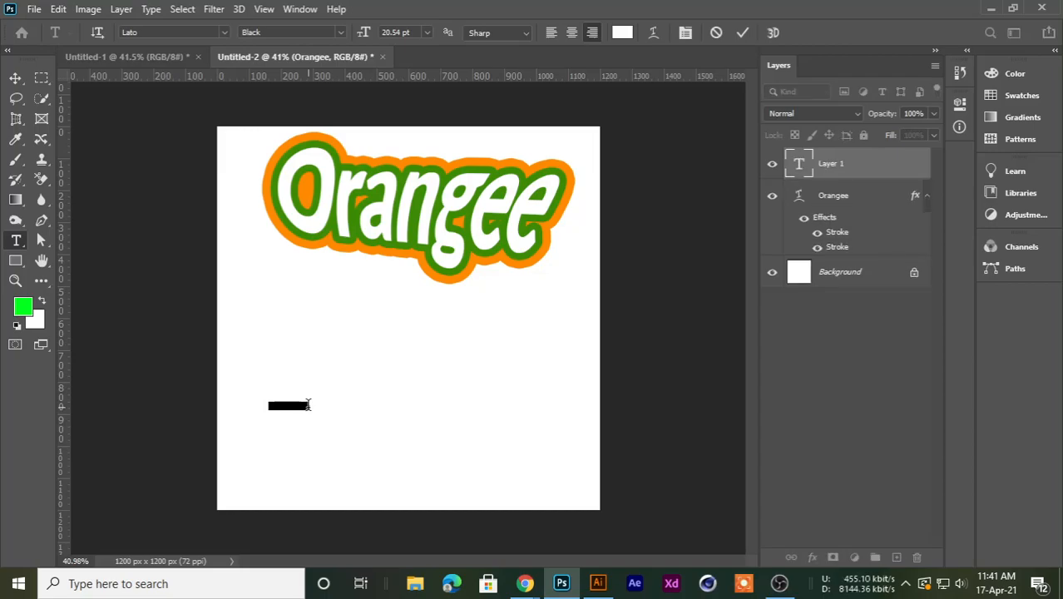
left_click(15, 78)
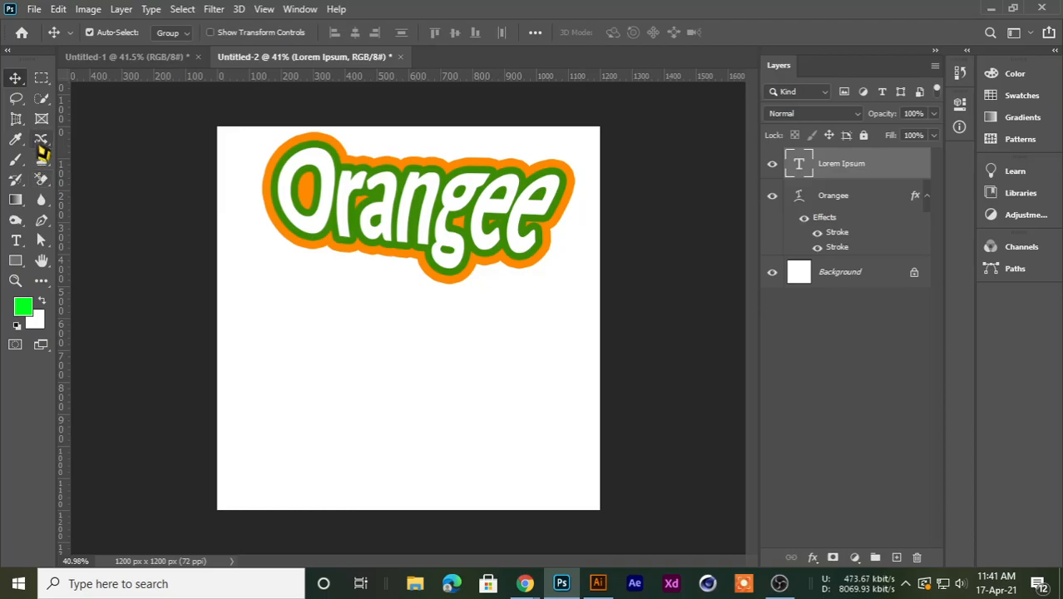
On a new layer, make a square marquee selection below the Orangee text and fill it with the green foreground colour.
left_click(44, 82)
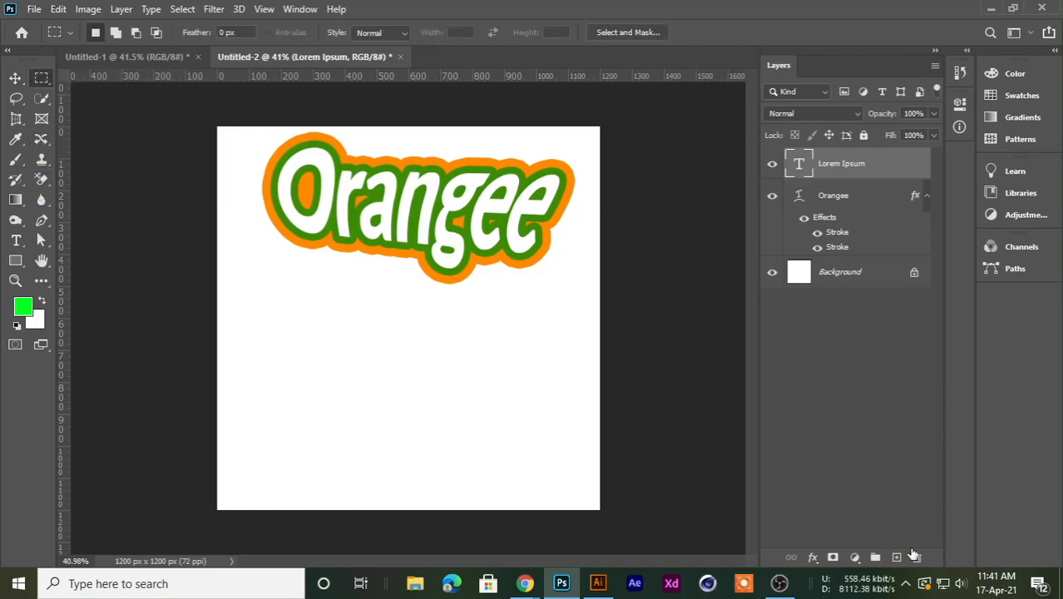
left_click(895, 556)
left_click_drag(318, 334, 460, 459)
left_click(239, 354)
key("ctrl+z")
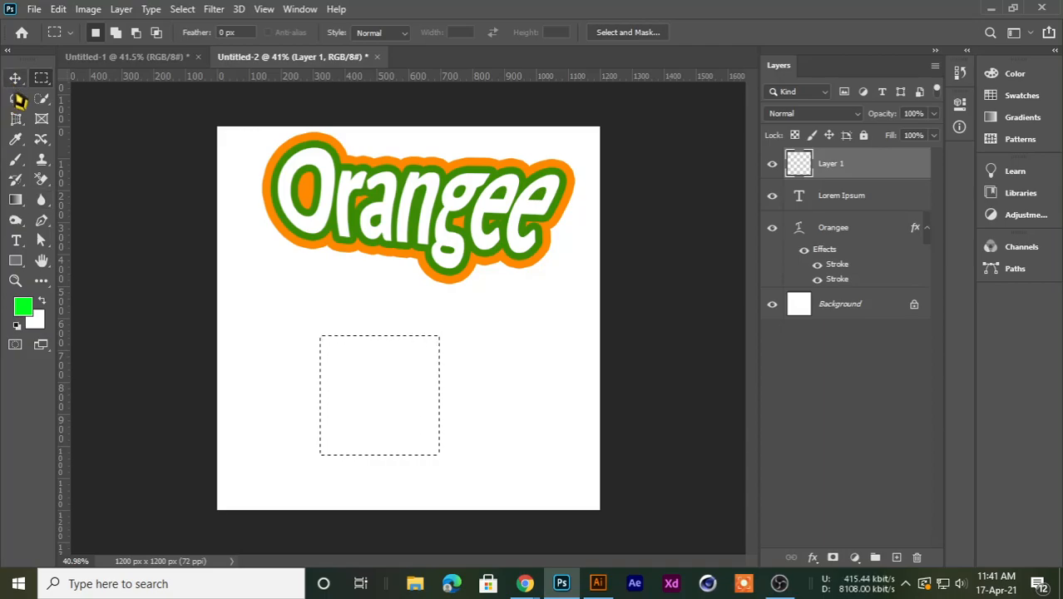
key("alt+BackSpace")
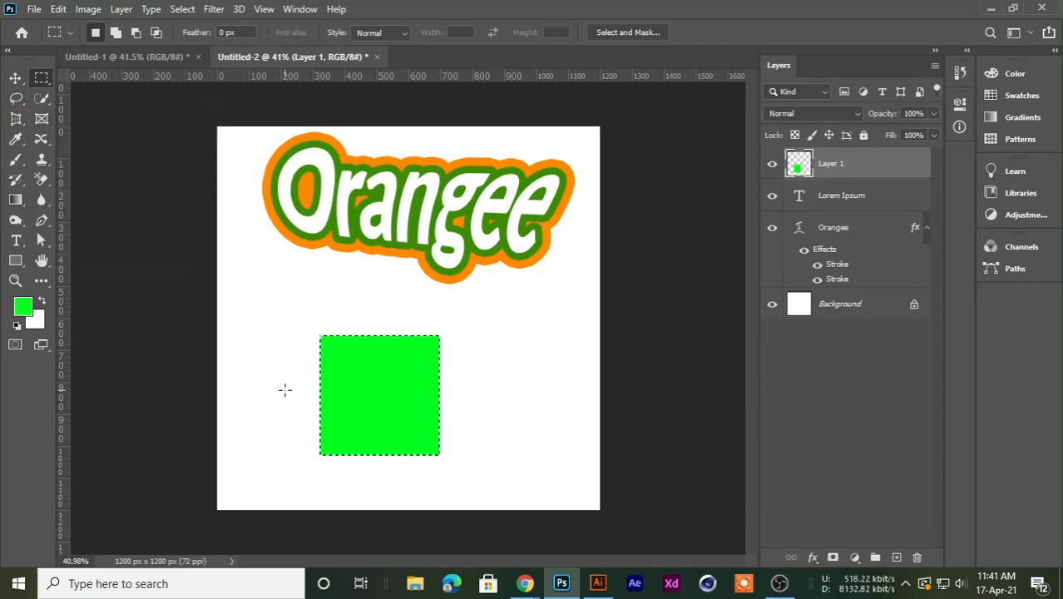
Set the foreground colour to a bright turquoise with hue 167°, refill the square selection with it and deselect.
left_click(23, 307)
left_click(701, 376)
mouse_move(701, 375)
left_mouse_down()
mouse_move(704, 293)
mouse_move(704, 374)
mouse_move(703, 352)
mouse_move(704, 364)
left_mouse_up()
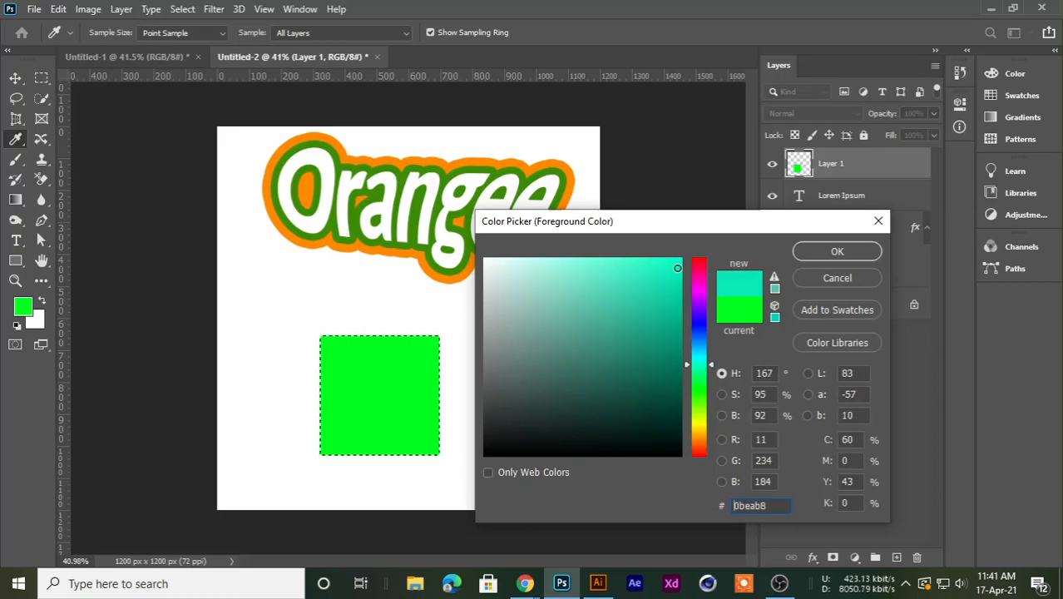
left_click(835, 252)
key("alt+BackSpace")
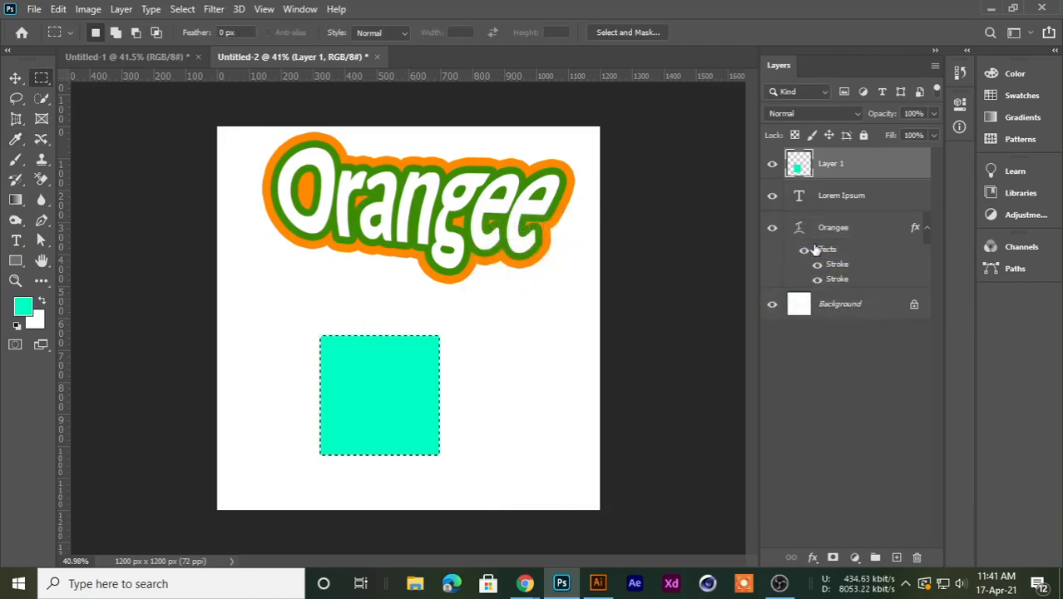
key("ctrl+d")
Toggle the visibility of the turquoise square's layer off and on to check what it holds.
scroll(358, 350, "up", 2)
left_click(15, 78)
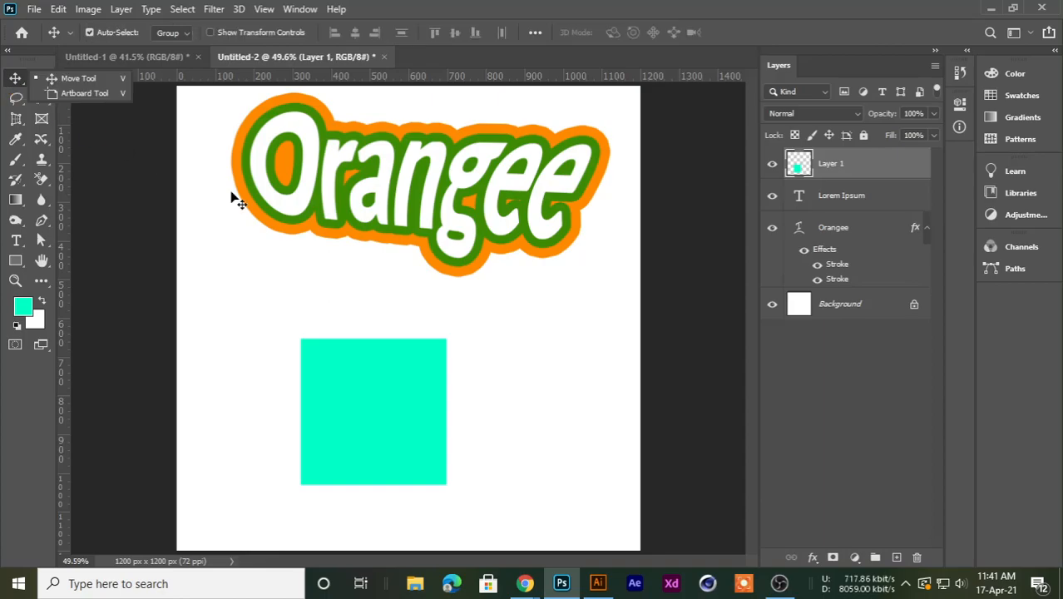
scroll(559, 365, "up", 3)
left_click(765, 174)
left_click(772, 164)
left_click(771, 164)
Open the blending options for the turquoise square's layer and enable the Inner Shadow effect.
right_click(850, 170)
left_click(687, 25)
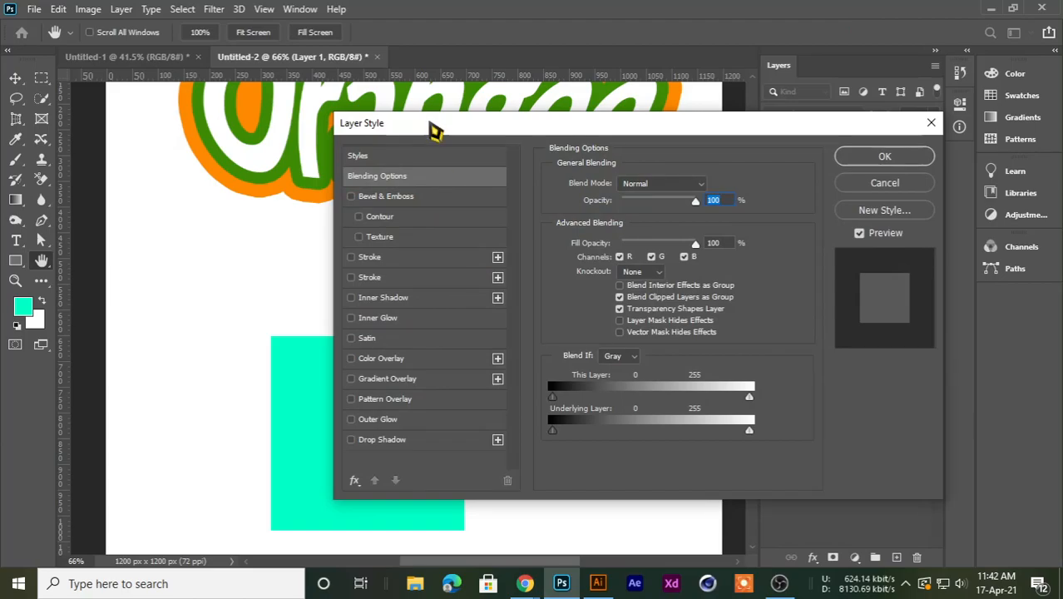
left_click_drag(430, 125, 753, 123)
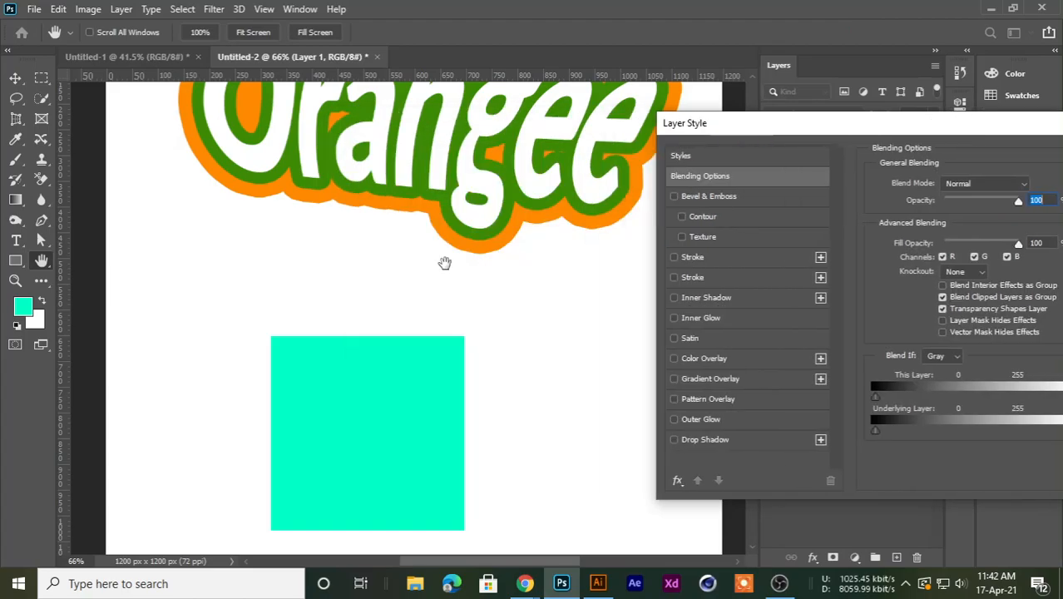
left_click_drag(384, 391, 422, 349)
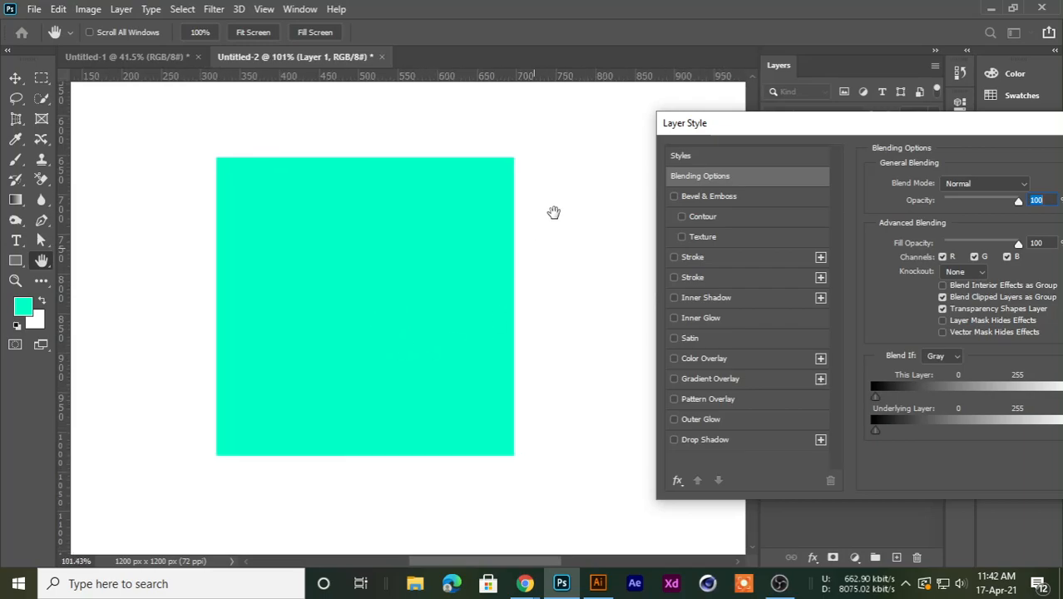
left_click_drag(689, 141, 600, 129)
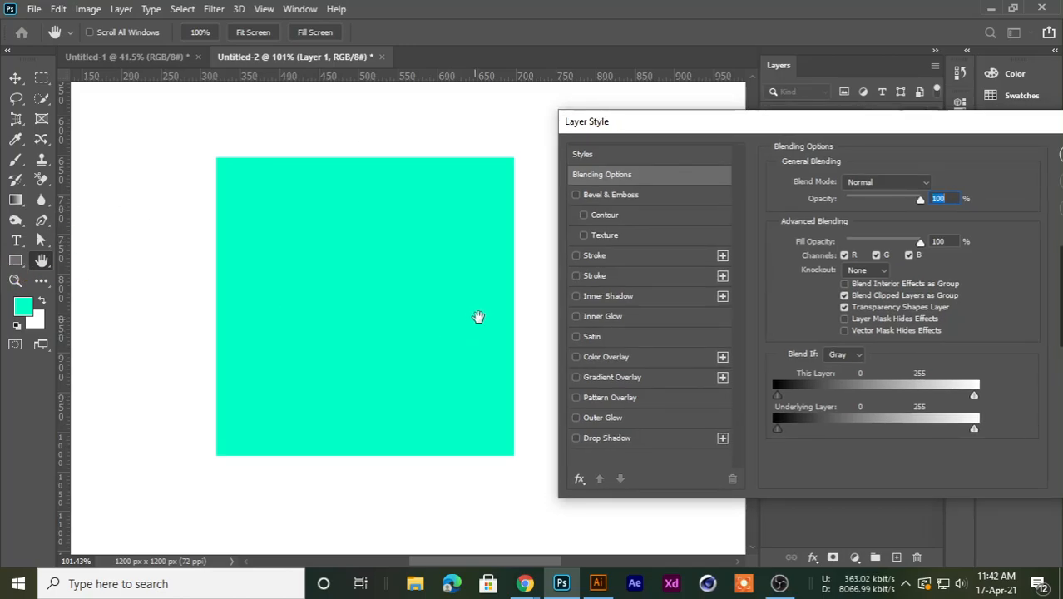
left_click_drag(678, 123, 673, 109)
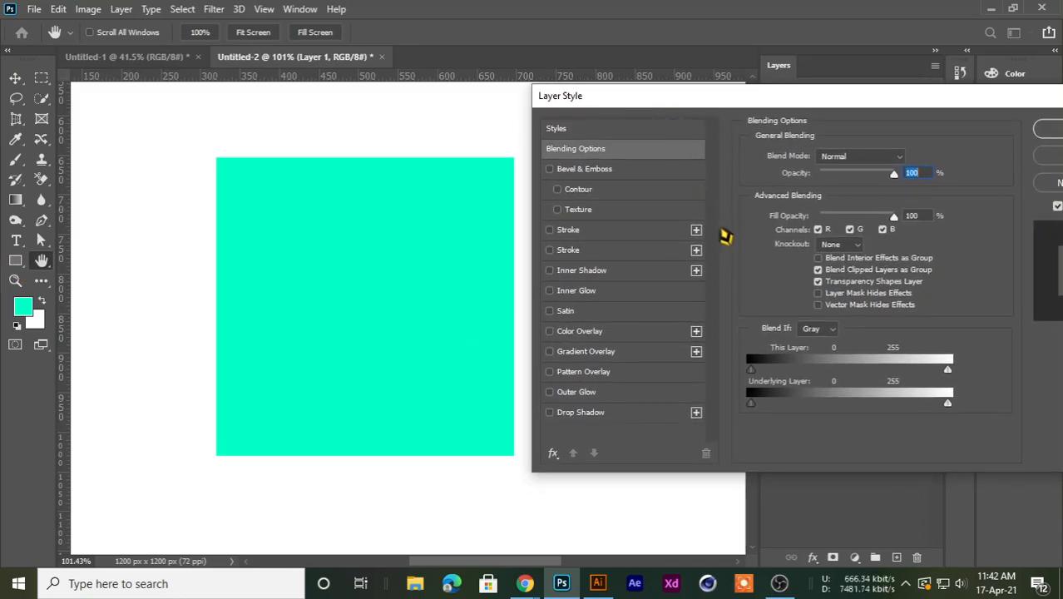
left_click_drag(592, 102, 637, 108)
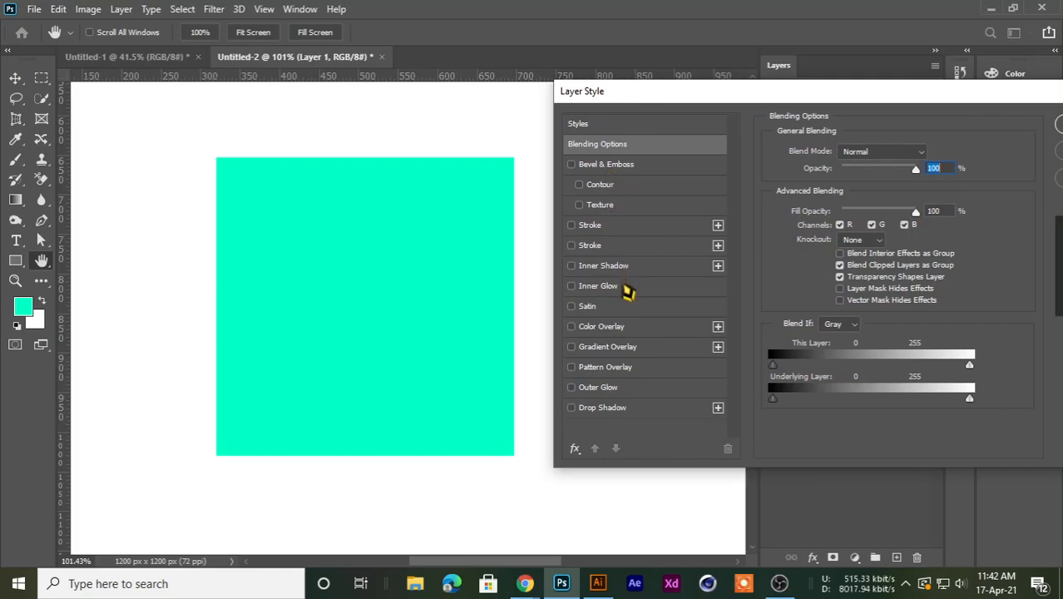
mouse_move(612, 98)
left_mouse_down()
mouse_move(600, 86)
mouse_move(619, 80)
left_mouse_up()
left_click(582, 259)
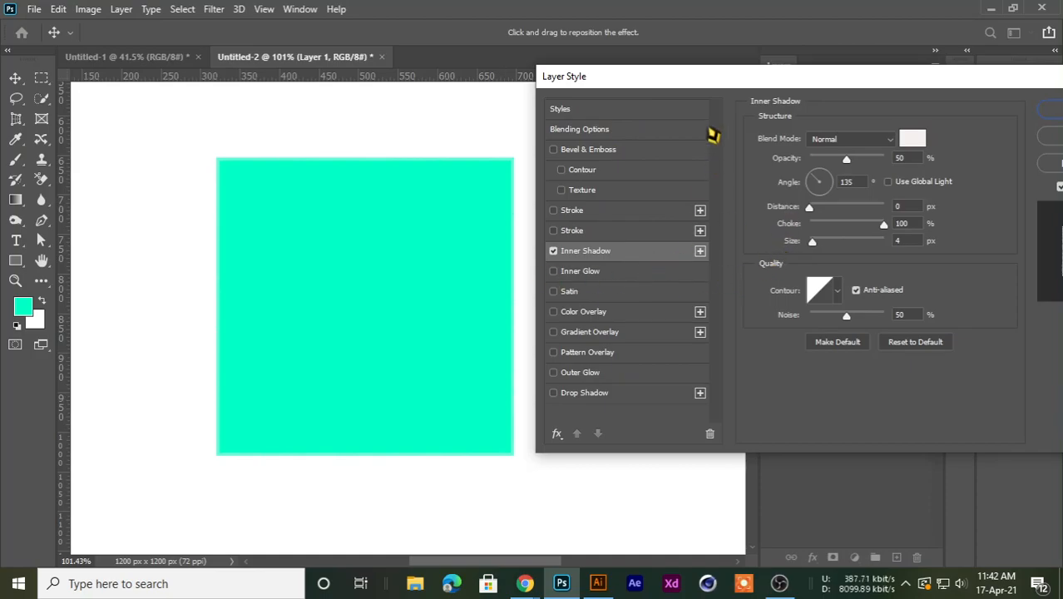
Try the inner shadow with a size of 62 px, colour 000000 and the Multiply blend mode.
left_click_drag(687, 83, 749, 128)
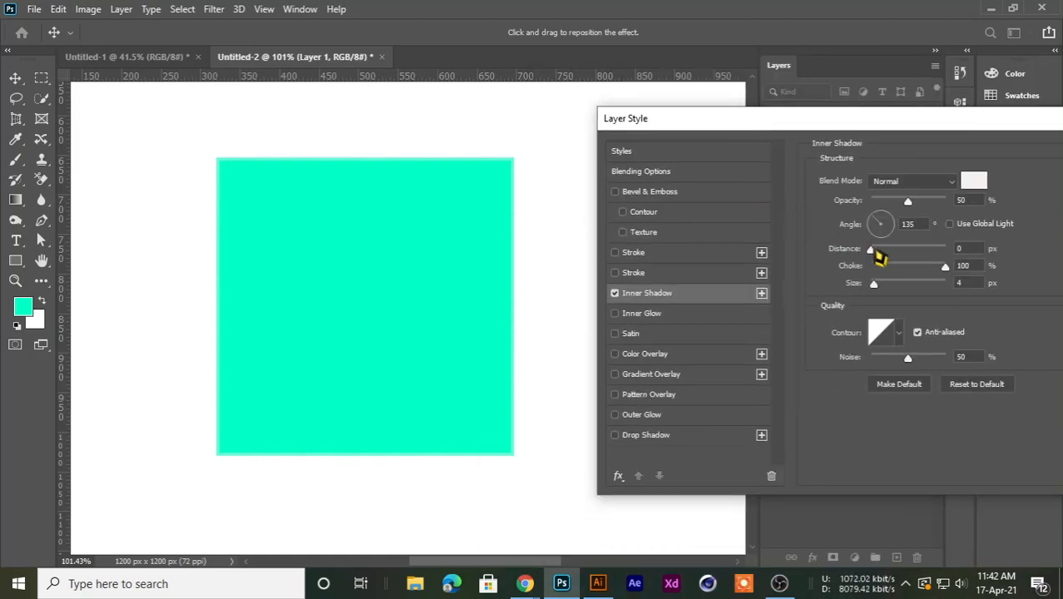
mouse_move(875, 284)
left_mouse_down()
mouse_move(915, 284)
mouse_move(892, 286)
left_mouse_up()
left_click(971, 181)
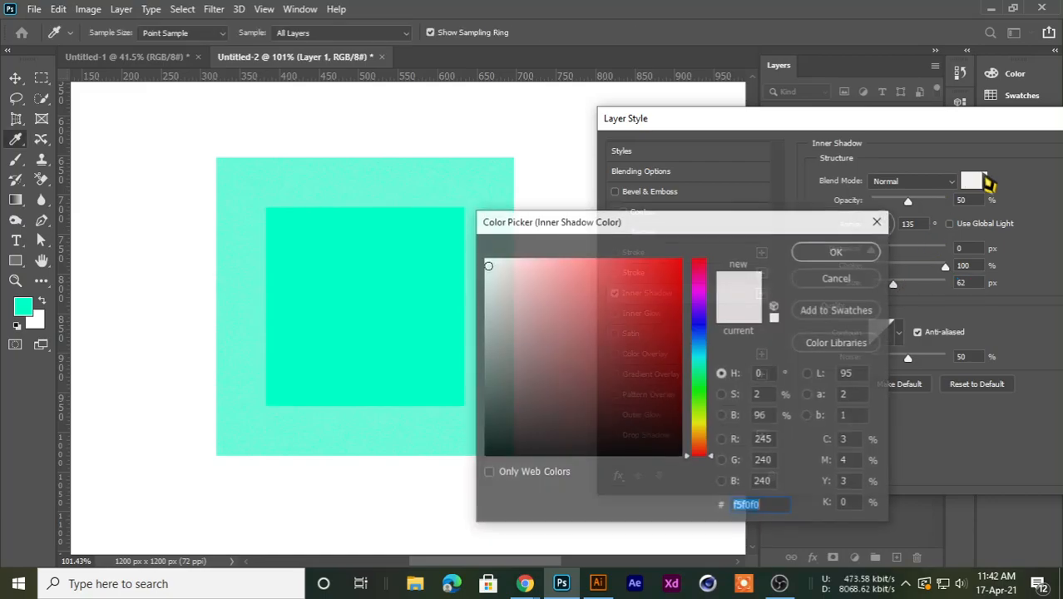
type("000000")
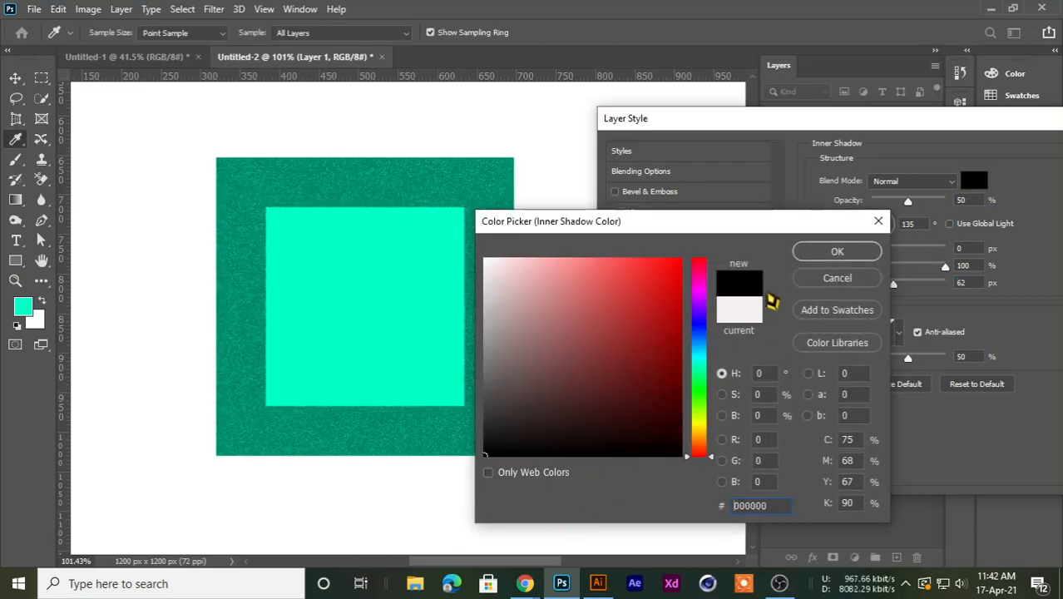
left_click(836, 251)
left_click(909, 183)
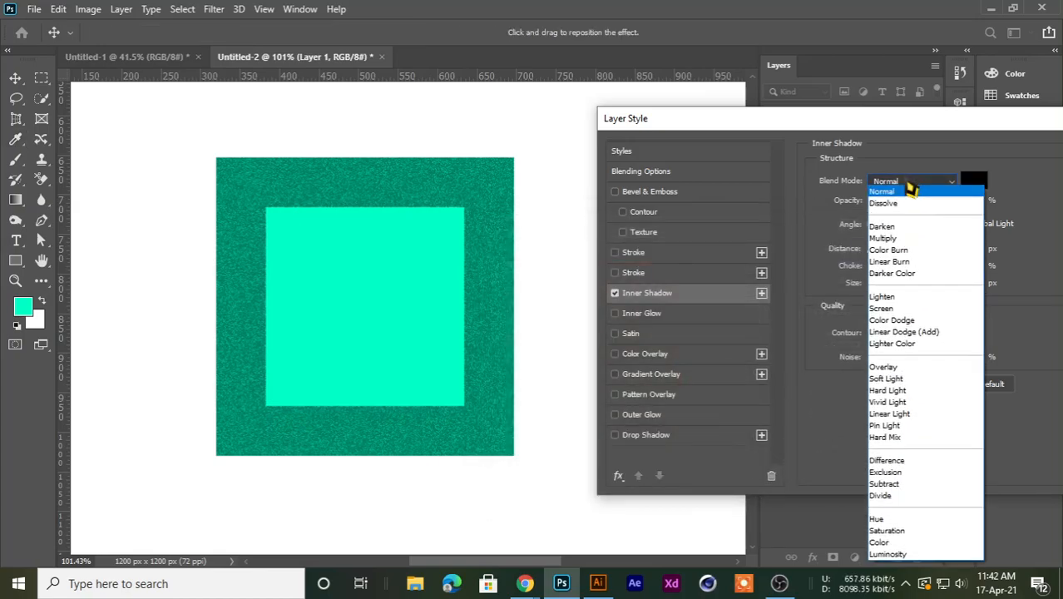
left_click(908, 236)
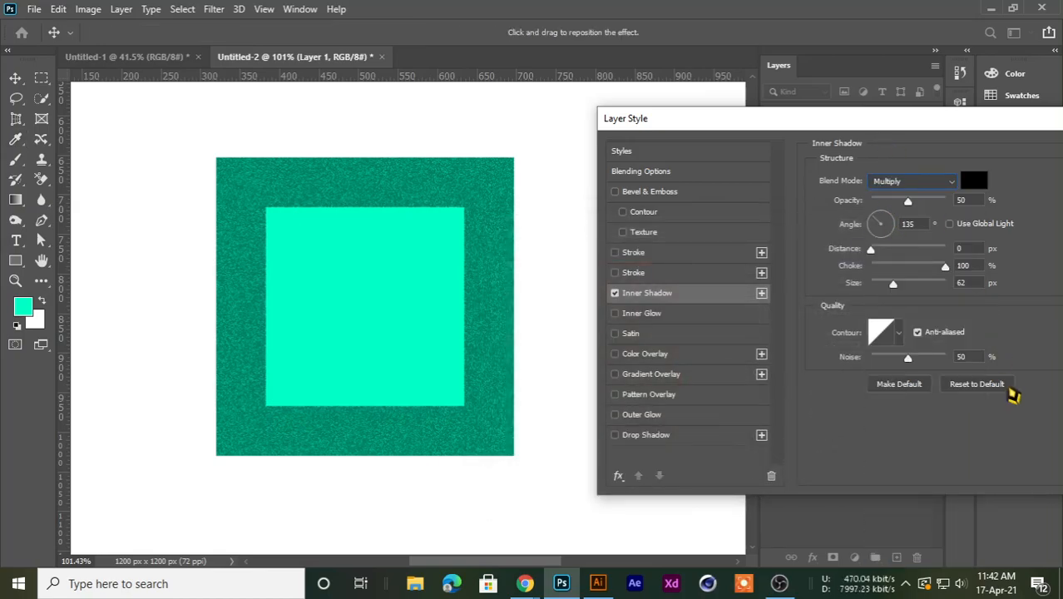
Reset the inner shadow to its default settings, with distance set to 15 px and size to 5 px.
left_click(1002, 386)
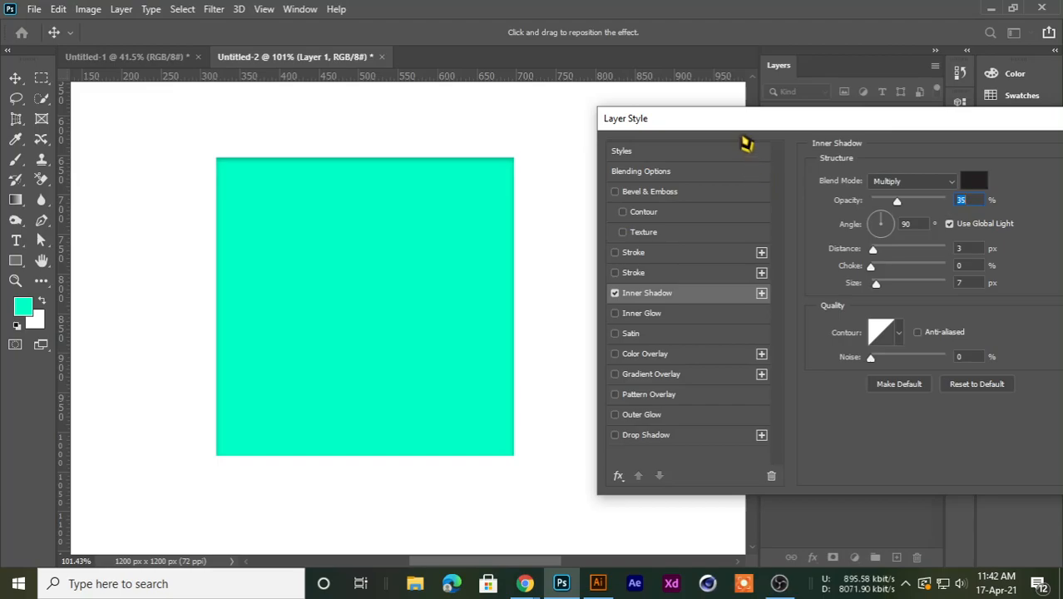
left_click_drag(779, 126, 749, 112)
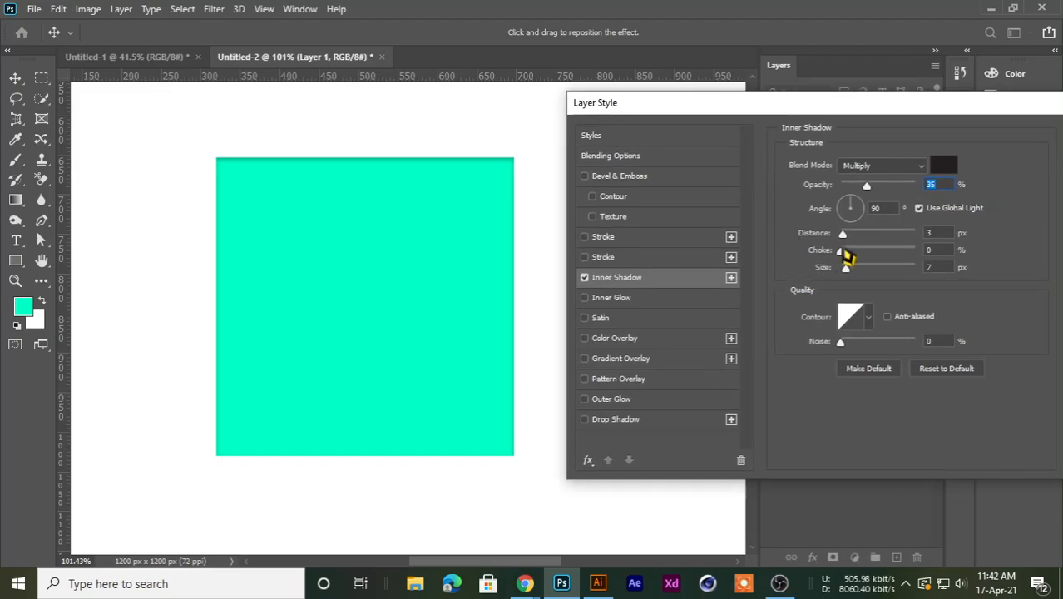
left_click_drag(844, 243, 839, 275)
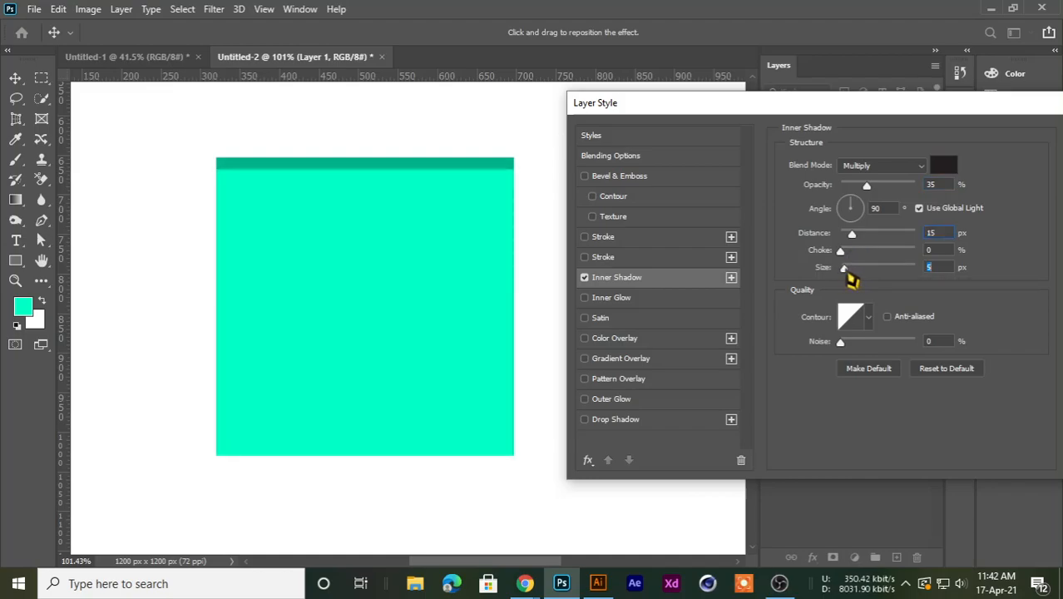
Set the inner shadow's angle to 120° without global light and apply the layer style.
mouse_move(792, 111)
left_mouse_down()
mouse_move(607, 116)
mouse_move(800, 117)
left_mouse_up()
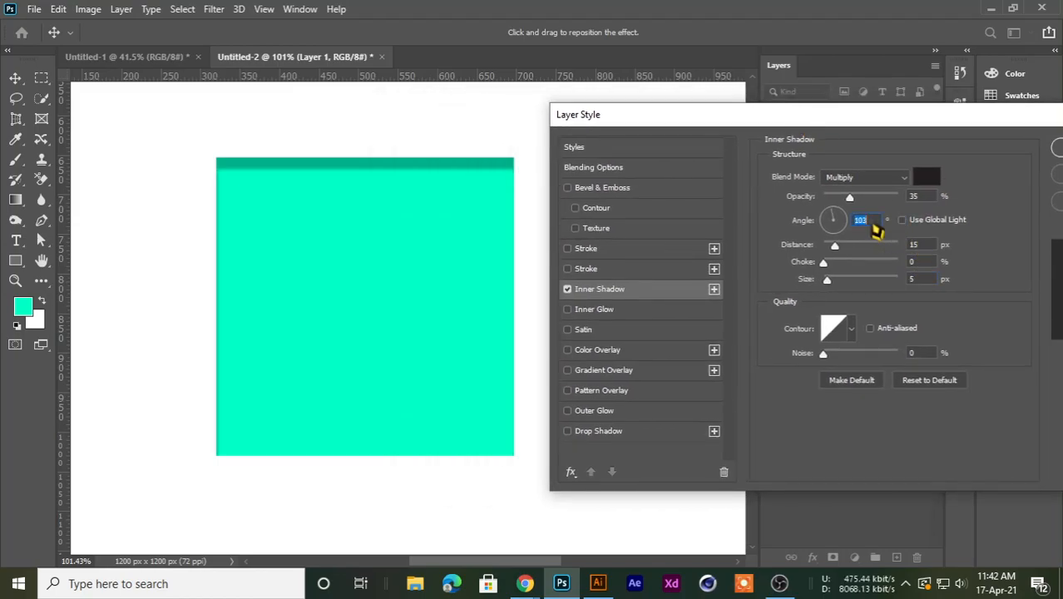
scroll(872, 225, "up", 14)
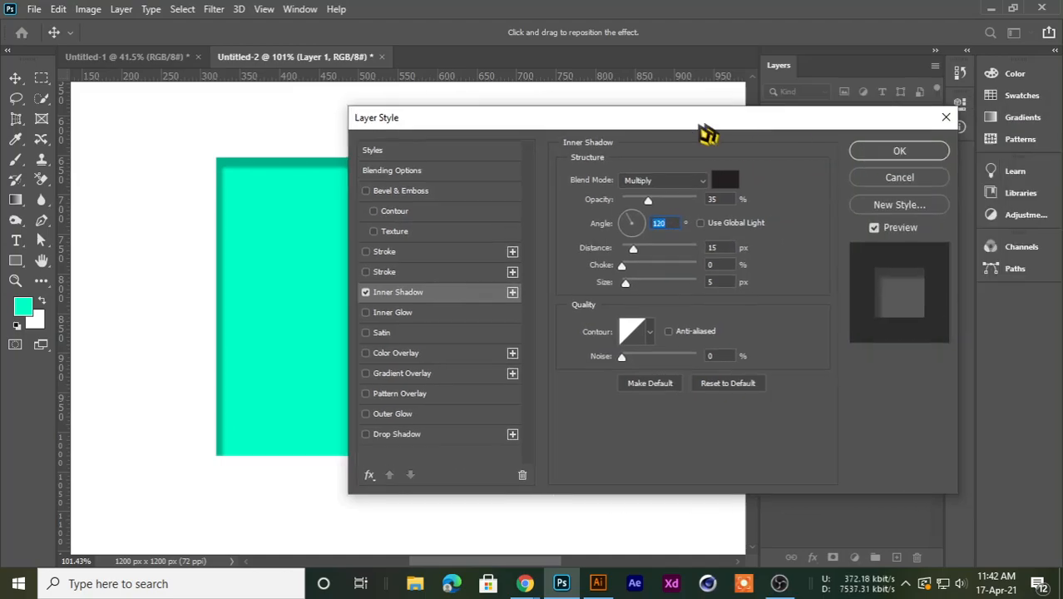
left_click(891, 157)
Move the turquoise square near the canvas's left edge and place a duplicate beside it on the right.
scroll(570, 276, "down", 6)
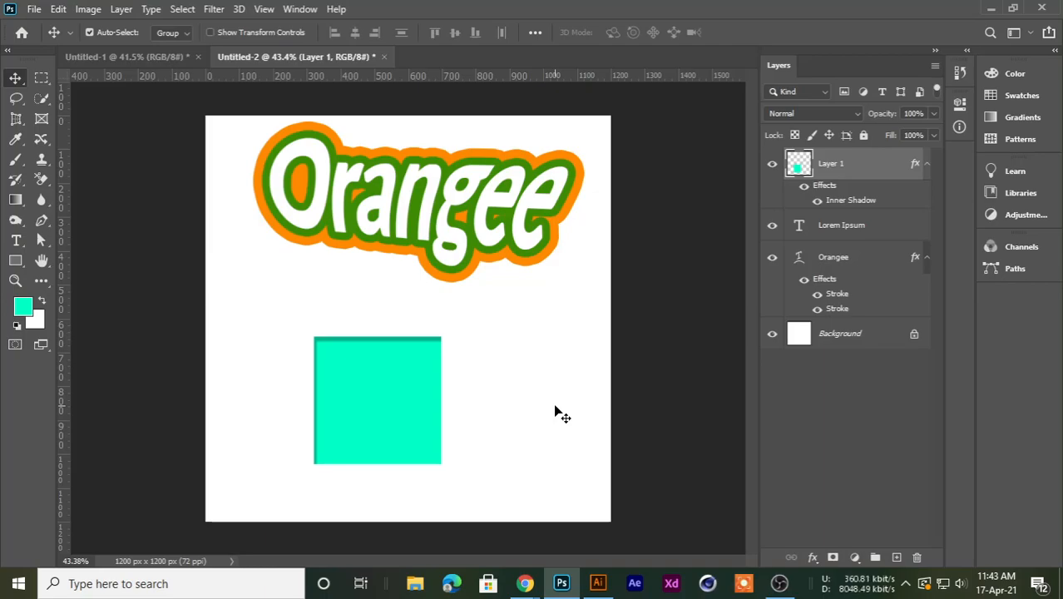
scroll(399, 407, "up", 2)
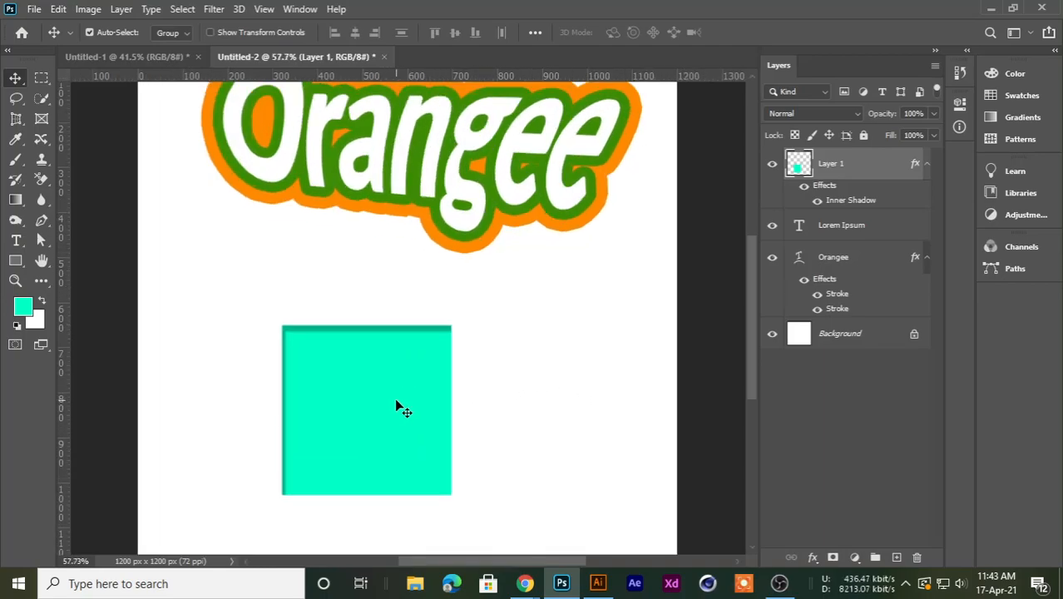
scroll(396, 408, "up", 1)
scroll(399, 407, "down", 1)
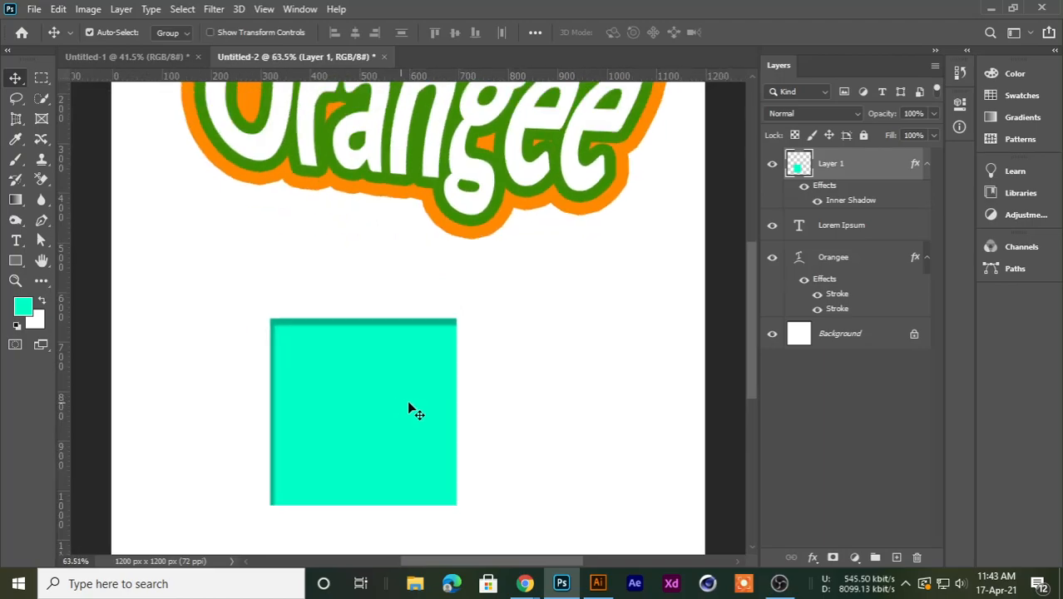
scroll(418, 352, "down", 1)
left_click_drag(358, 412, 511, 396)
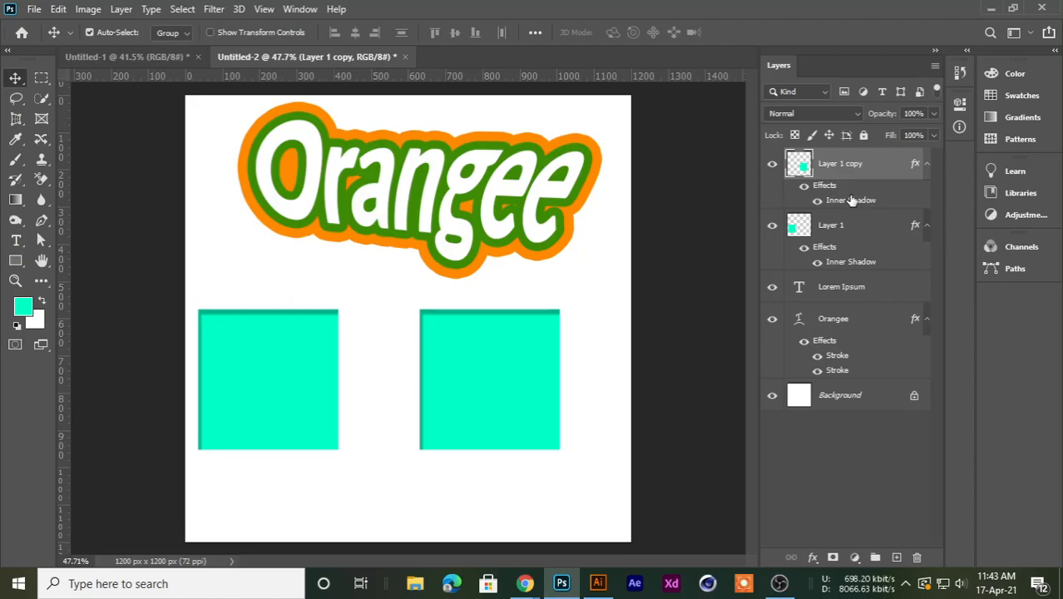
Clear the layer style from the duplicate square and toggle its visibility off and on to check it.
right_click(846, 200)
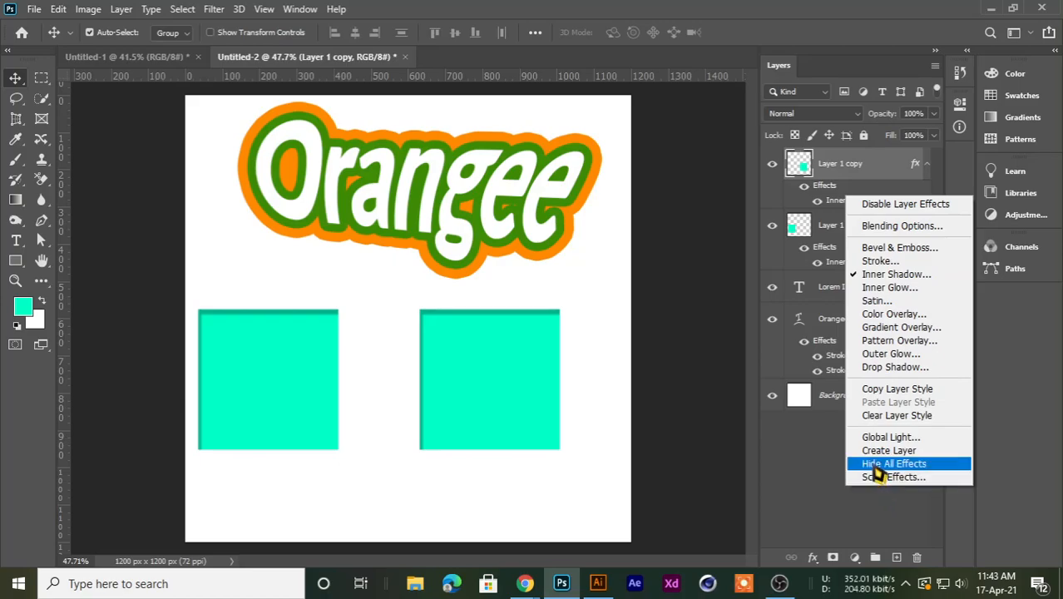
left_click(890, 415)
left_click(771, 163)
left_click(772, 164)
Open the blending options for the duplicate square's layer, keeping both squares in view.
right_click(868, 164)
left_click(708, 25)
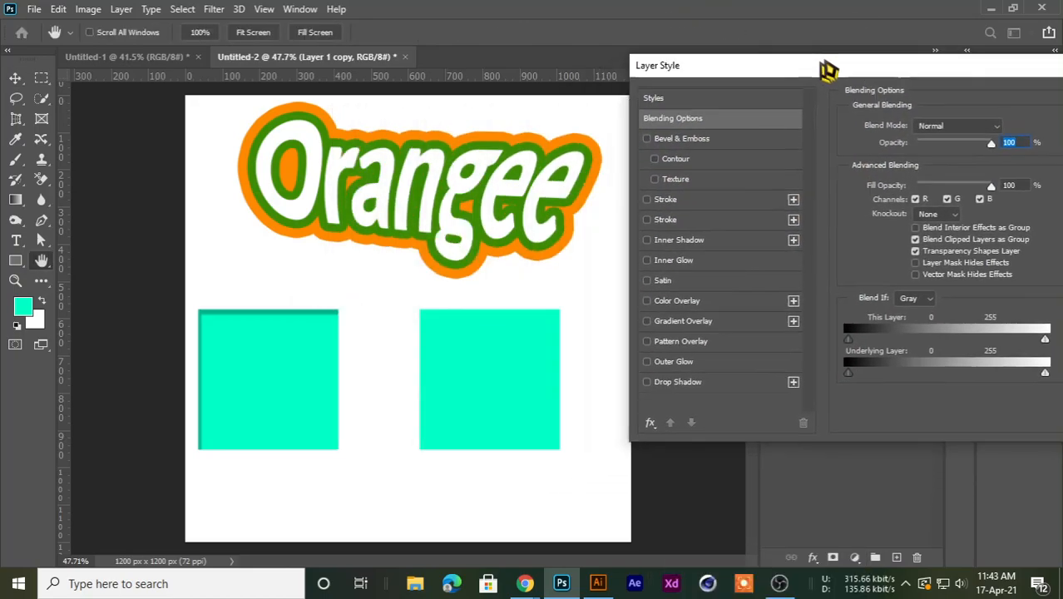
left_click_drag(828, 70, 827, 62)
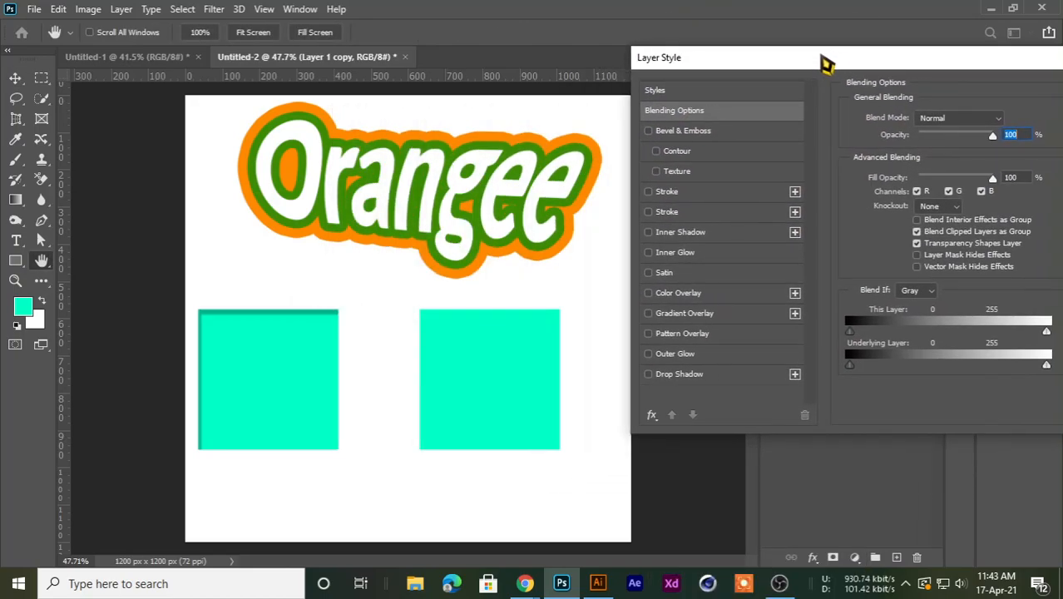
left_click_drag(704, 72, 616, 39)
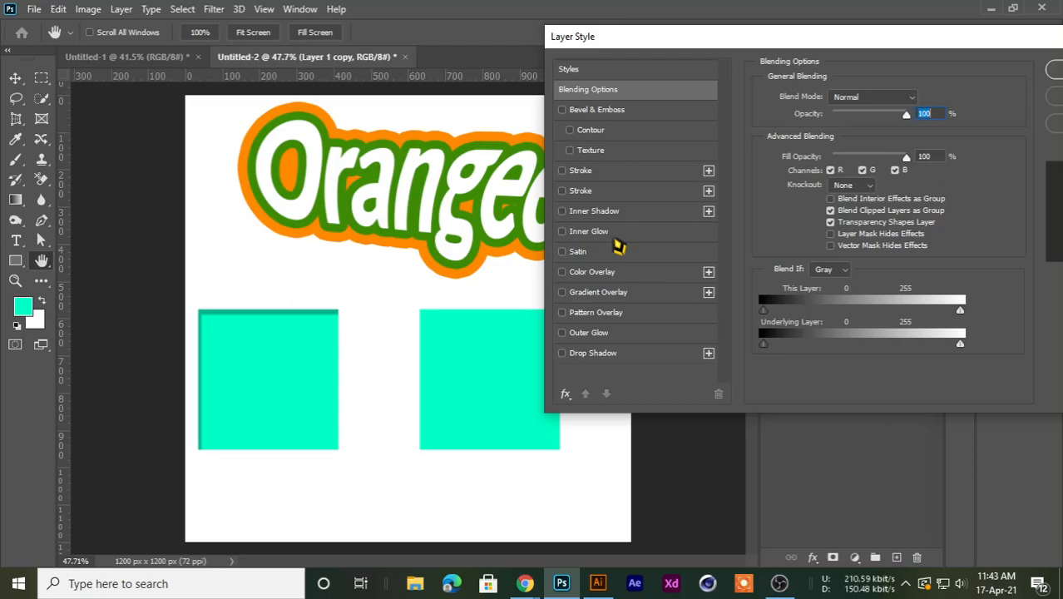
Turn on the Satin effect for the right-hand teal square, Layer 1 copy.
left_click(596, 253)
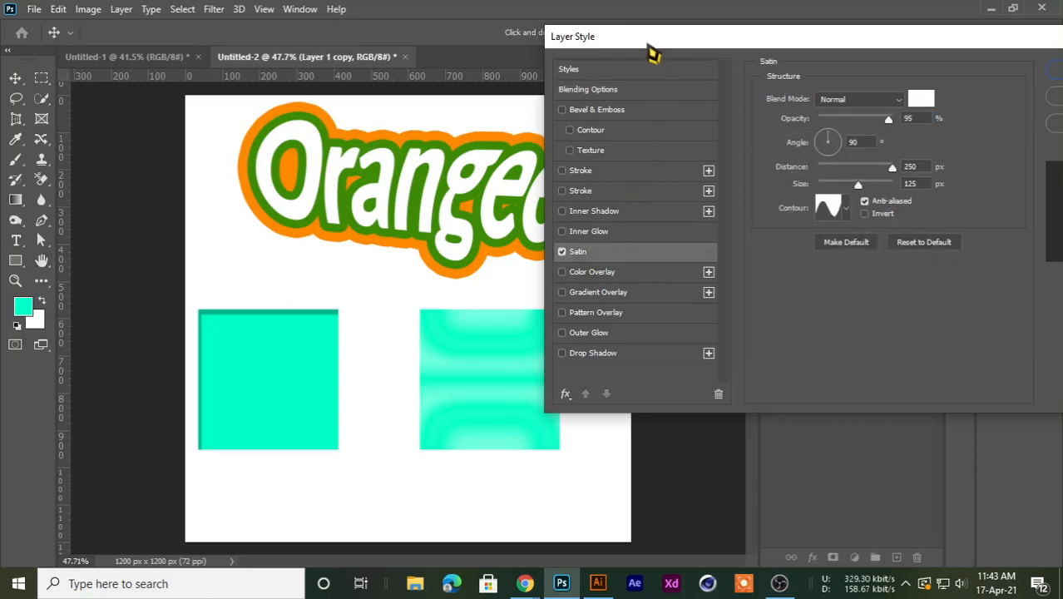
left_click_drag(652, 53, 735, 35)
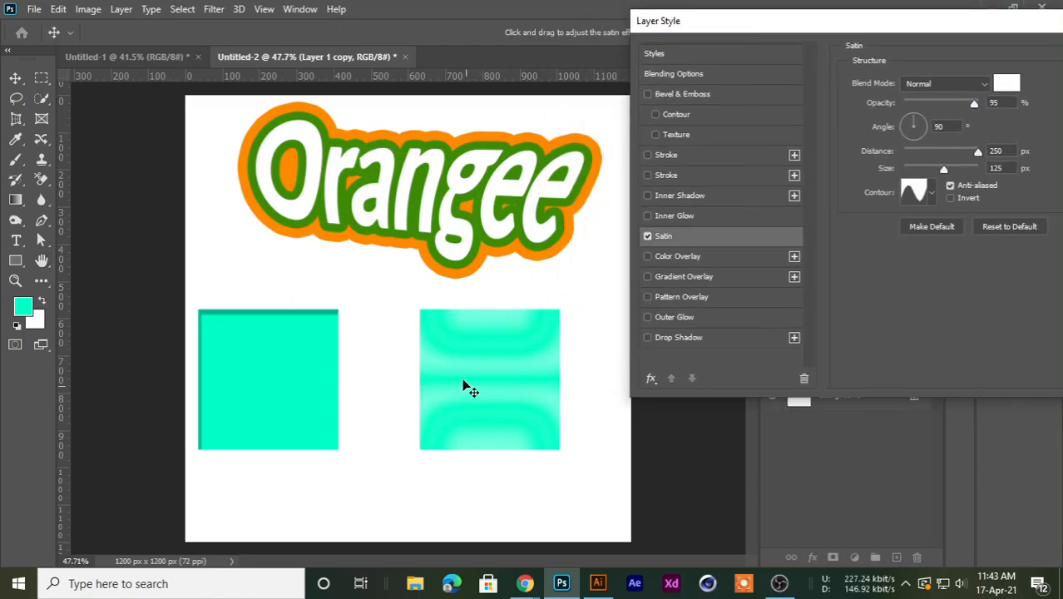
left_click_drag(467, 332, 408, 322)
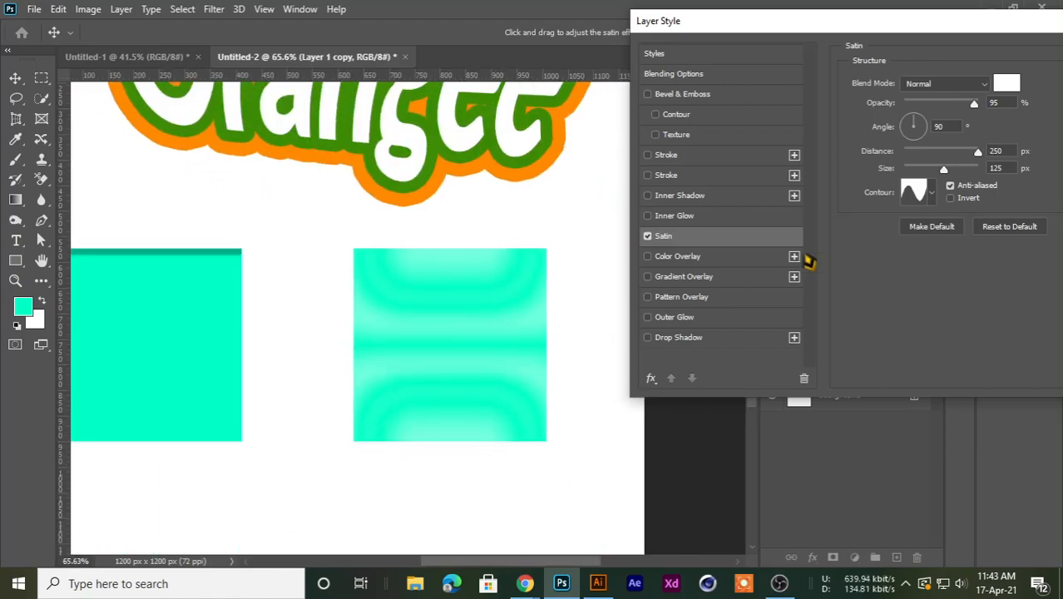
Set the Satin effect's colour to a bright magenta with a hue of 305.
left_click(1005, 84)
left_click_drag(605, 361, 703, 278)
left_click_drag(636, 235, 807, 219)
left_click_drag(868, 247, 860, 289)
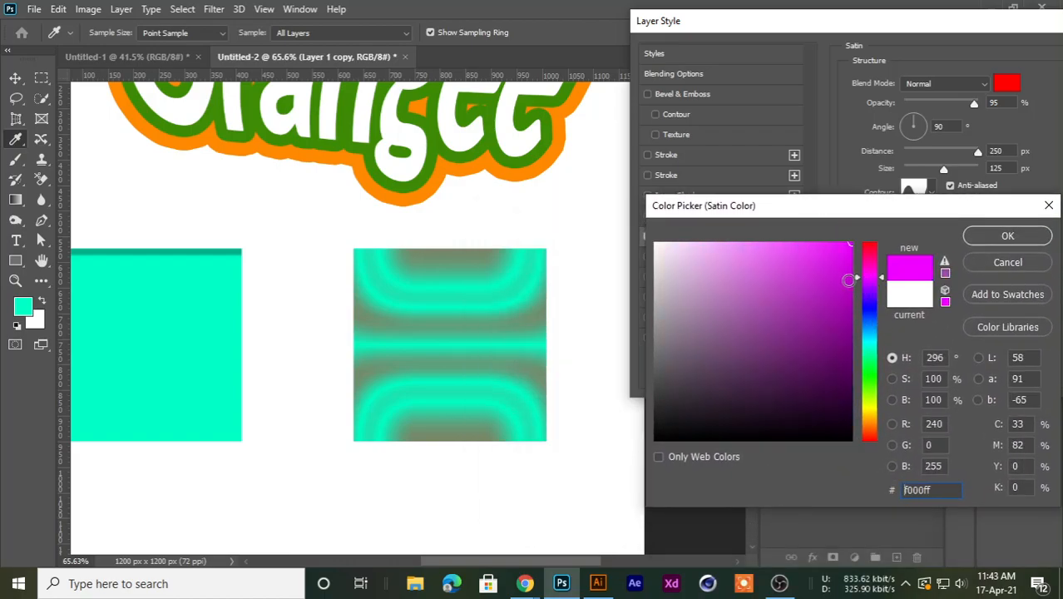
left_click(790, 264)
left_click_drag(865, 344, 869, 343)
left_click(851, 243)
left_click(869, 273)
left_click_drag(828, 257, 860, 232)
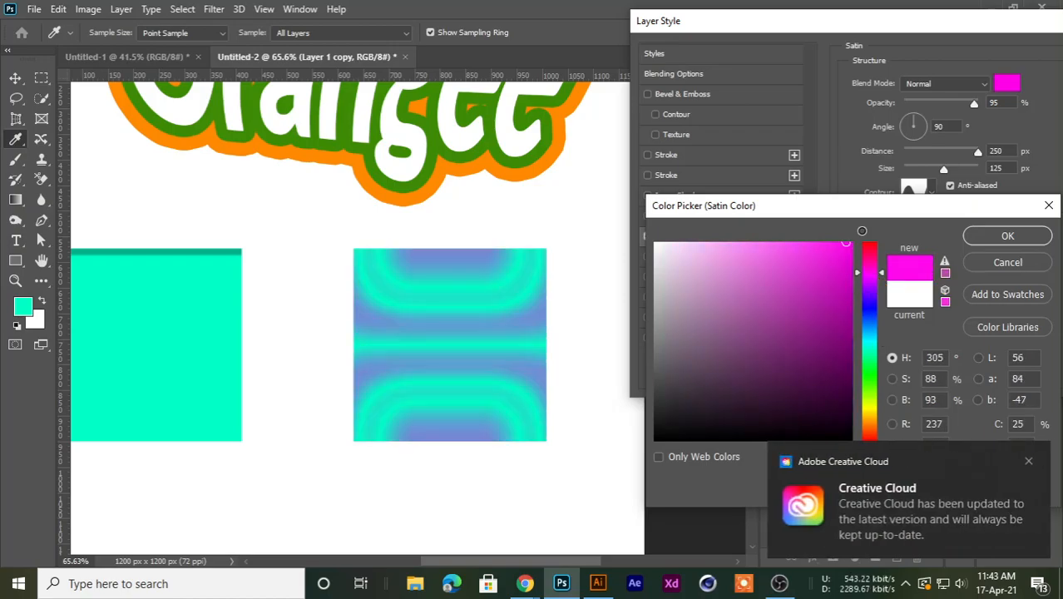
left_click(993, 237)
Set the Satin distance to 108 px and size to 109 px, and apply the layer style.
left_click_drag(978, 161, 947, 191)
left_click_drag(871, 40, 675, 54)
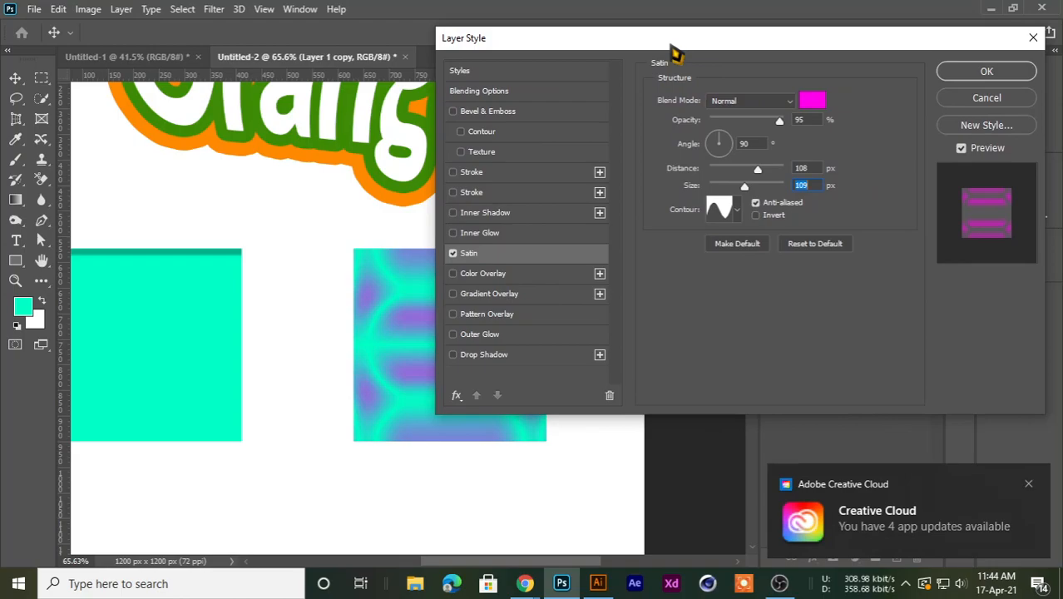
left_click(986, 72)
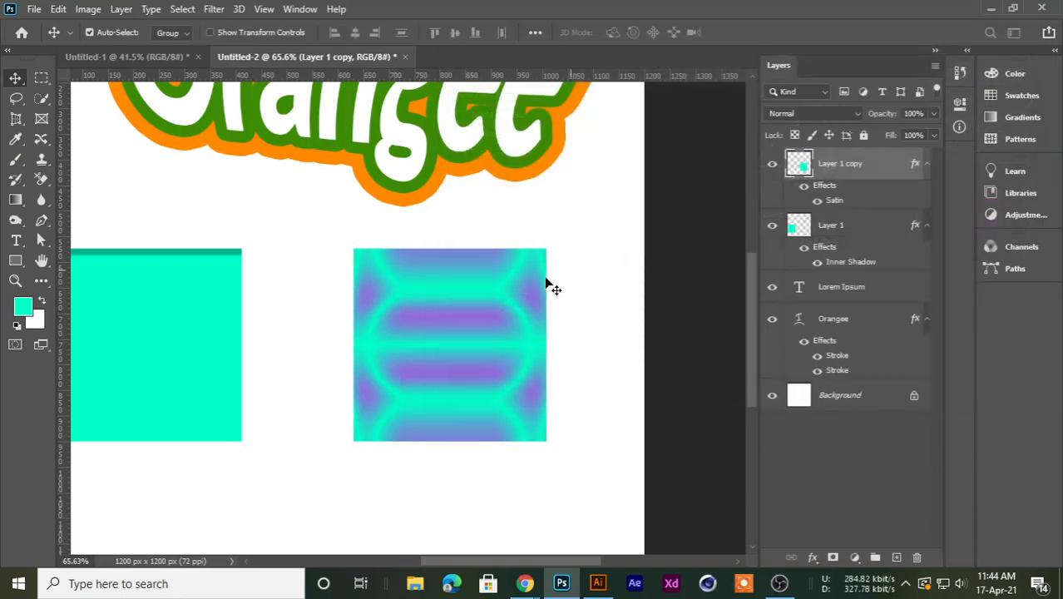
Move the magenta-patterned square slightly to the right and up on the canvas.
scroll(387, 291, "down", 1)
scroll(398, 292, "down", 3)
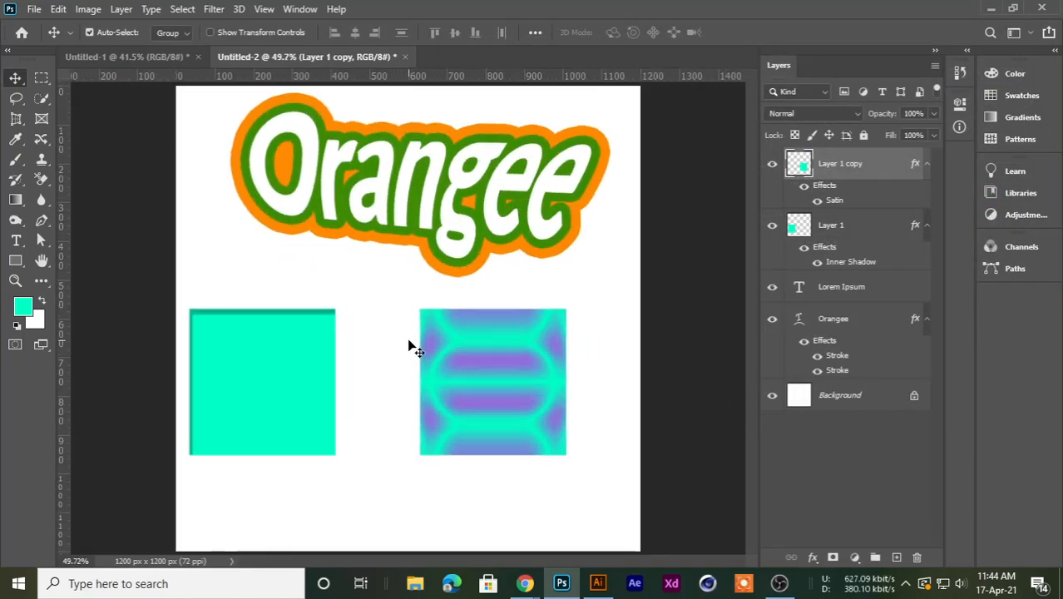
scroll(419, 350, "up", 1)
mouse_move(540, 379)
left_mouse_down()
mouse_move(453, 362)
mouse_move(553, 368)
mouse_move(539, 362)
left_mouse_up()
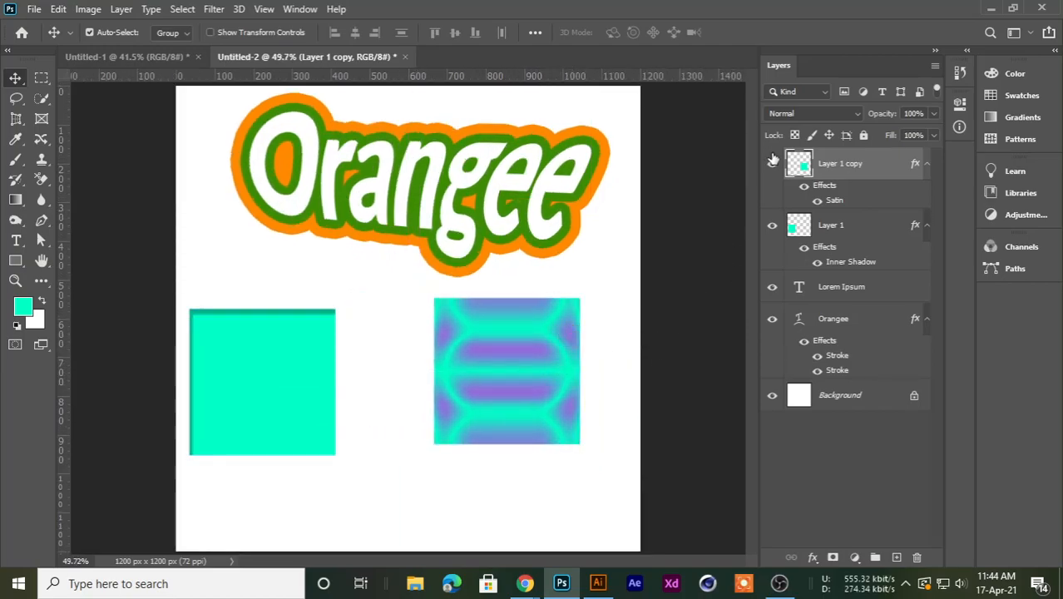
Reopen the Layer Style settings of Layer 1 copy with its Satin effect shown and the square uncovered.
right_click(872, 166)
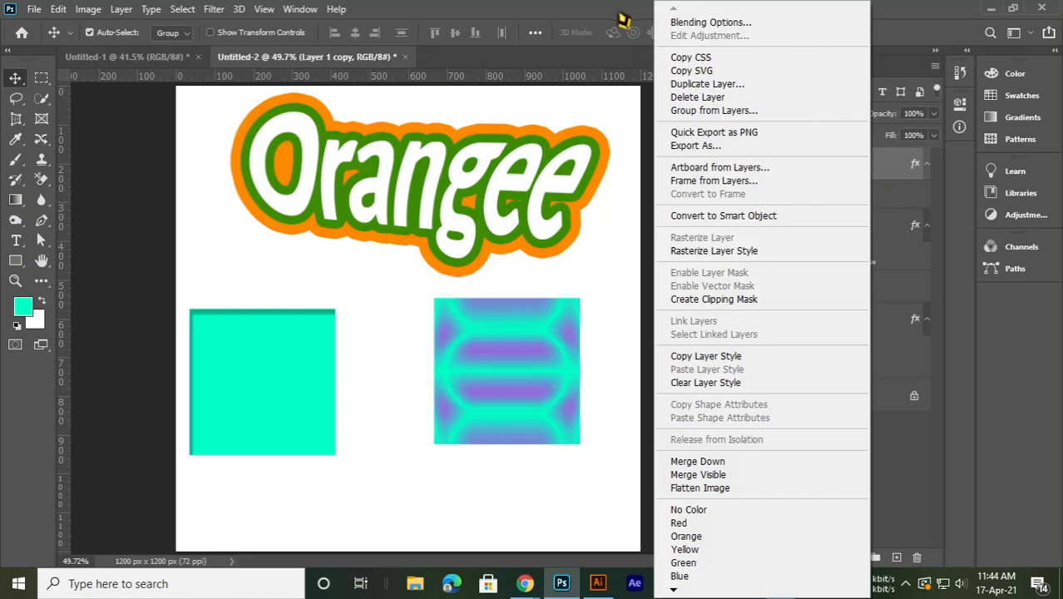
left_click(686, 25)
right_click(869, 164)
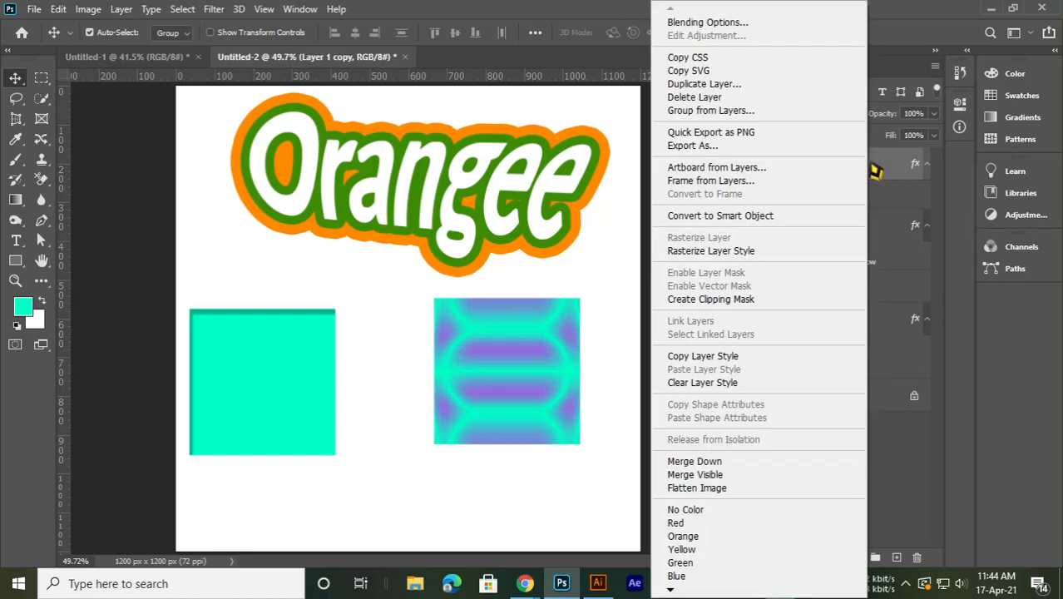
left_click(740, 24)
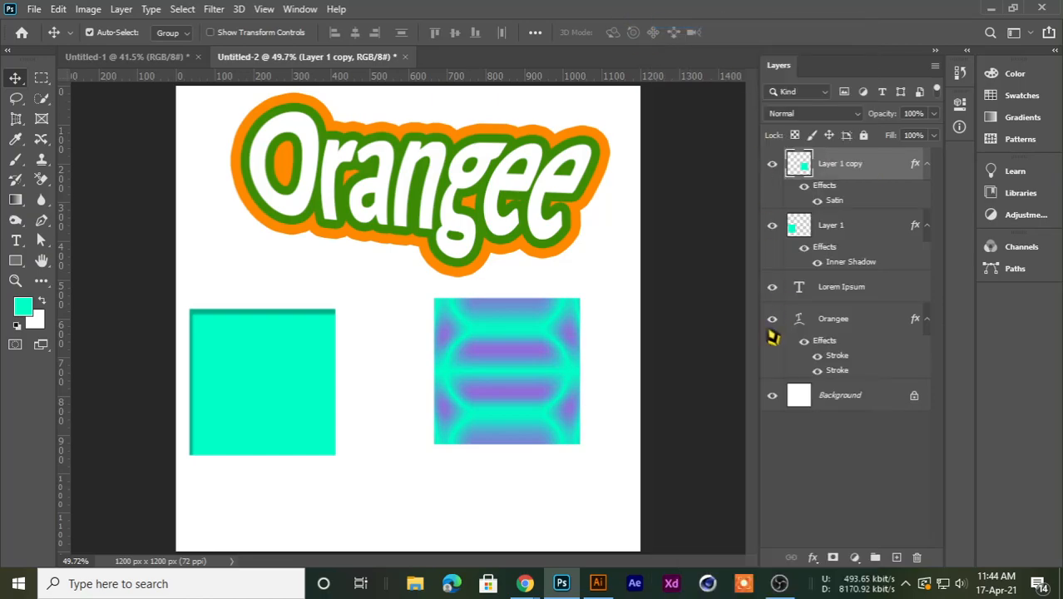
left_click_drag(588, 48, 800, 44)
left_click(680, 265)
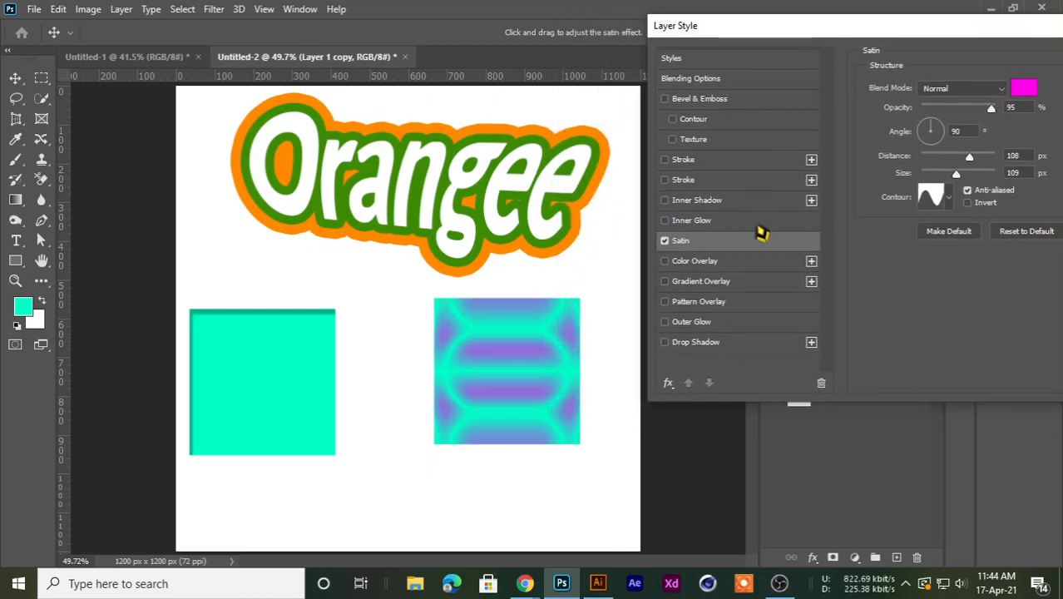
left_click_drag(747, 23, 711, 10)
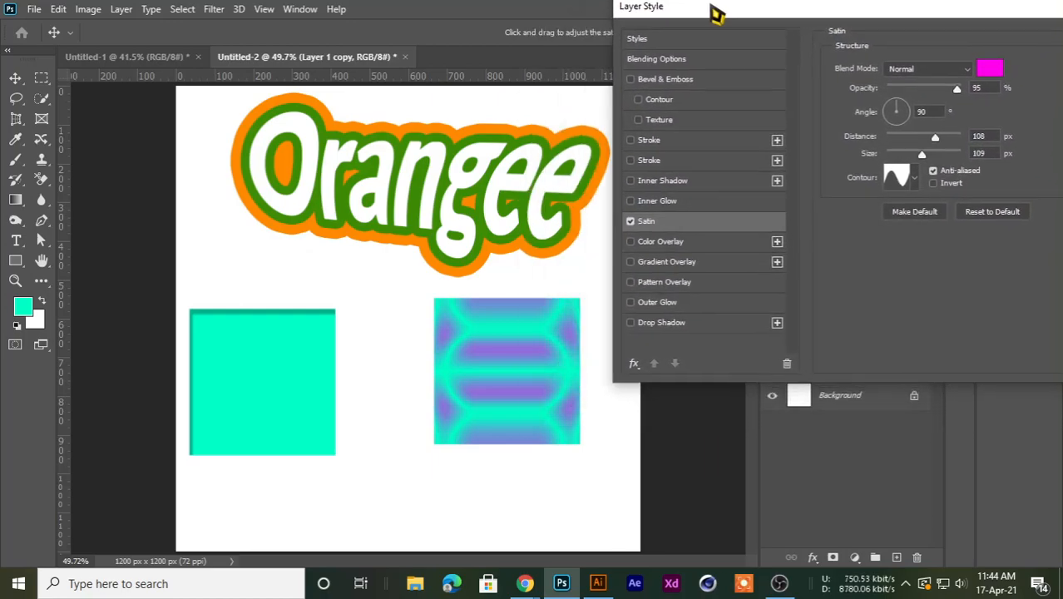
Try several Satin contour presets on the square, ending with the wavy descending-slope contour.
left_click(913, 185)
left_click(867, 220)
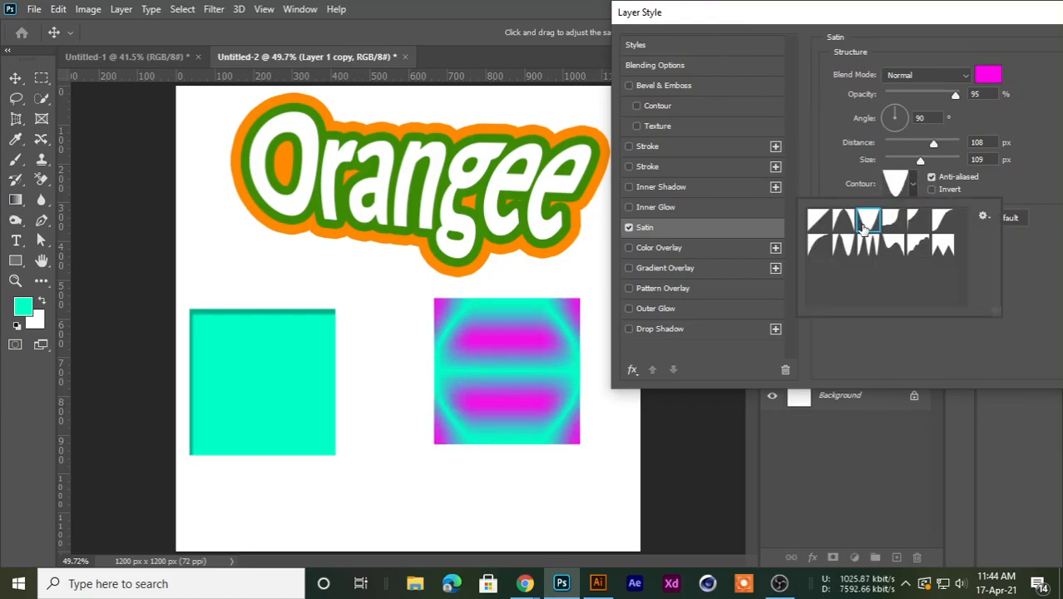
left_click(866, 244)
left_click(891, 245)
left_click(842, 245)
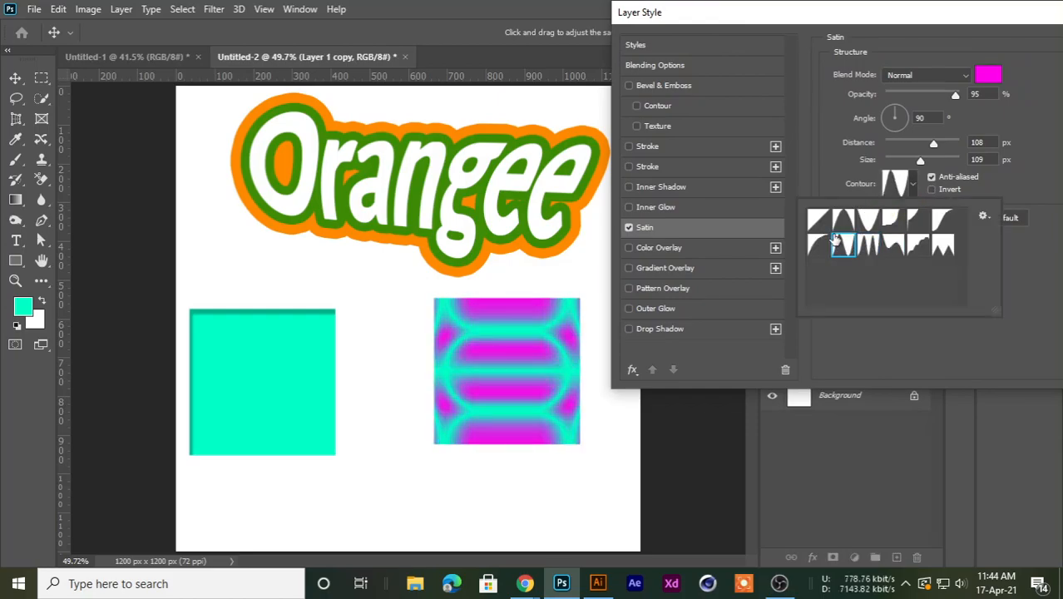
left_click(816, 223)
left_click(818, 245)
left_click(893, 245)
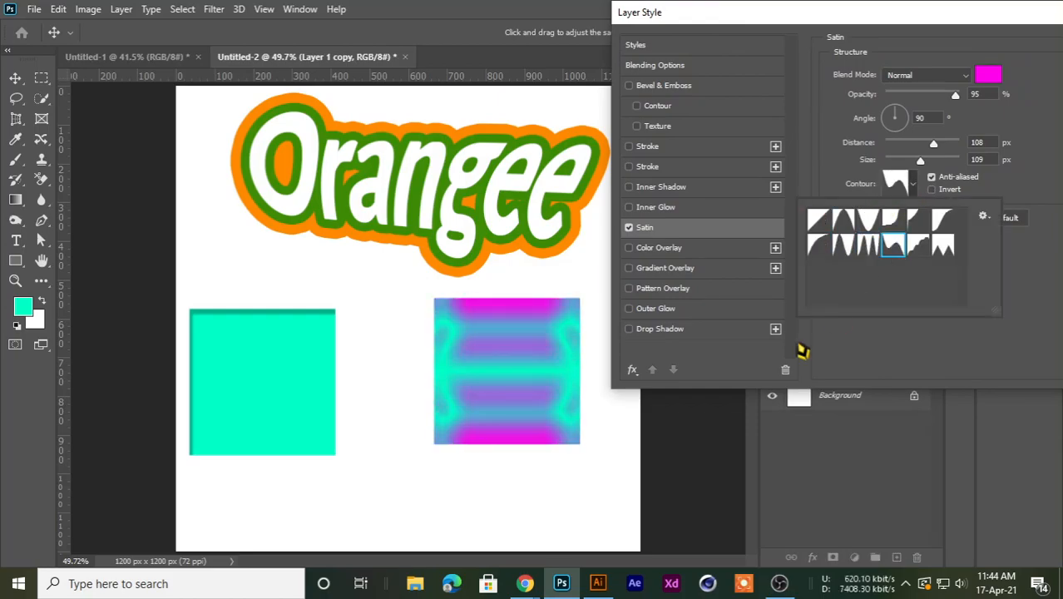
Switch to Chrome and search Google for "satin" in an empty tab.
left_click(525, 584)
left_click(440, 516)
left_click(690, 173)
left_click(584, 13)
left_click(262, 45)
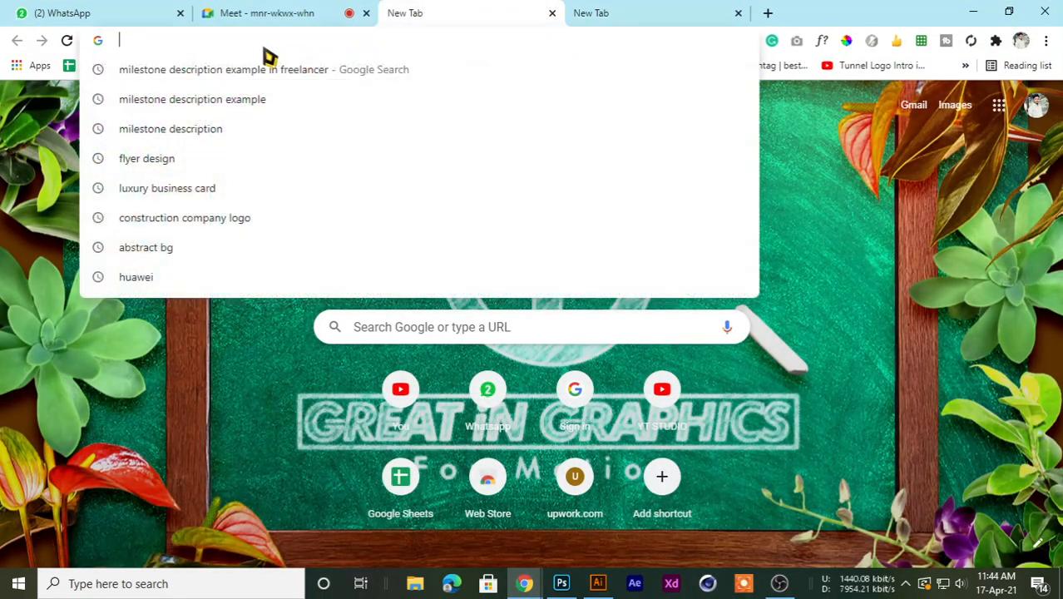
type("satin")
key("BackSpace")
type("n")
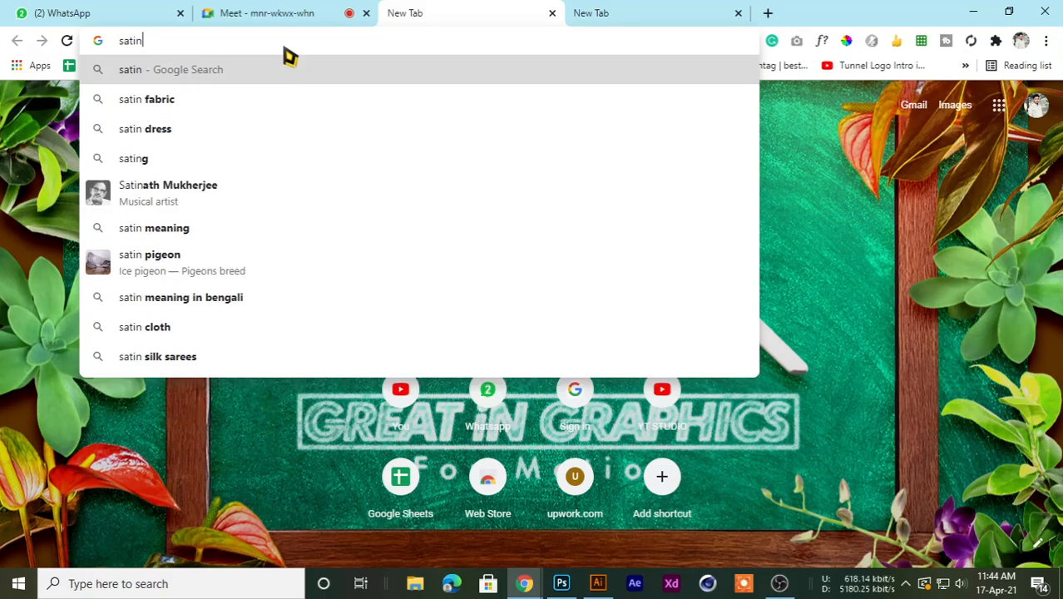
key("Return")
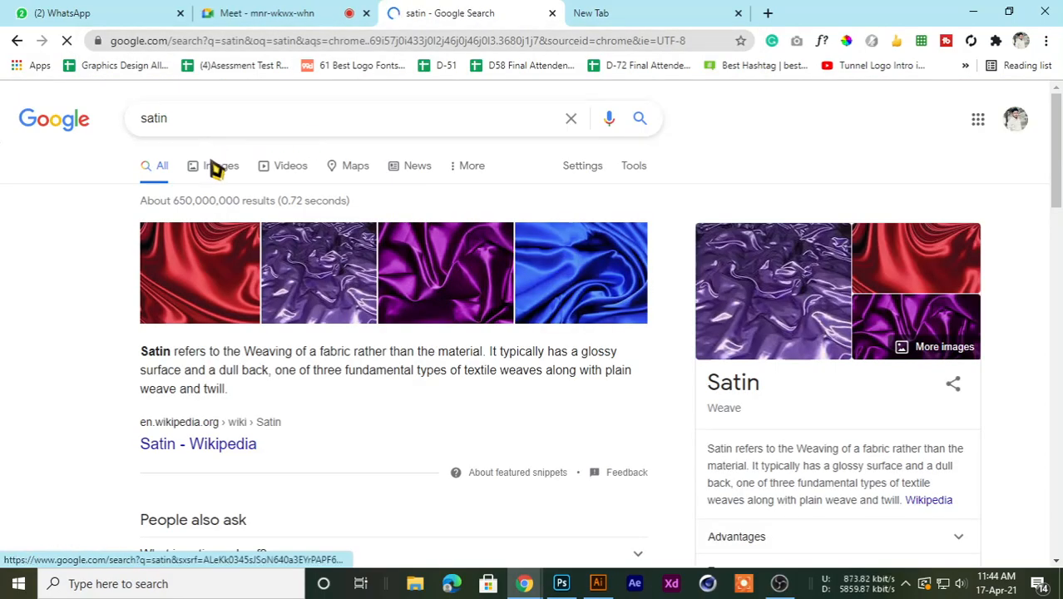
Browse the image results for satin to examine the fabric's sheen, and return to Photoshop.
left_click(220, 171)
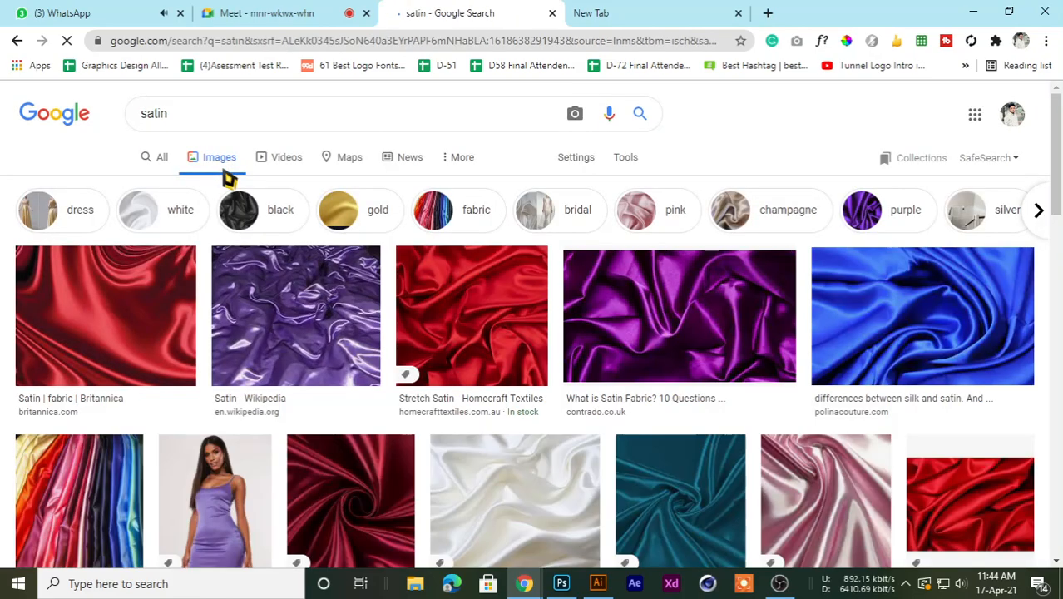
scroll(189, 318, "down", 2)
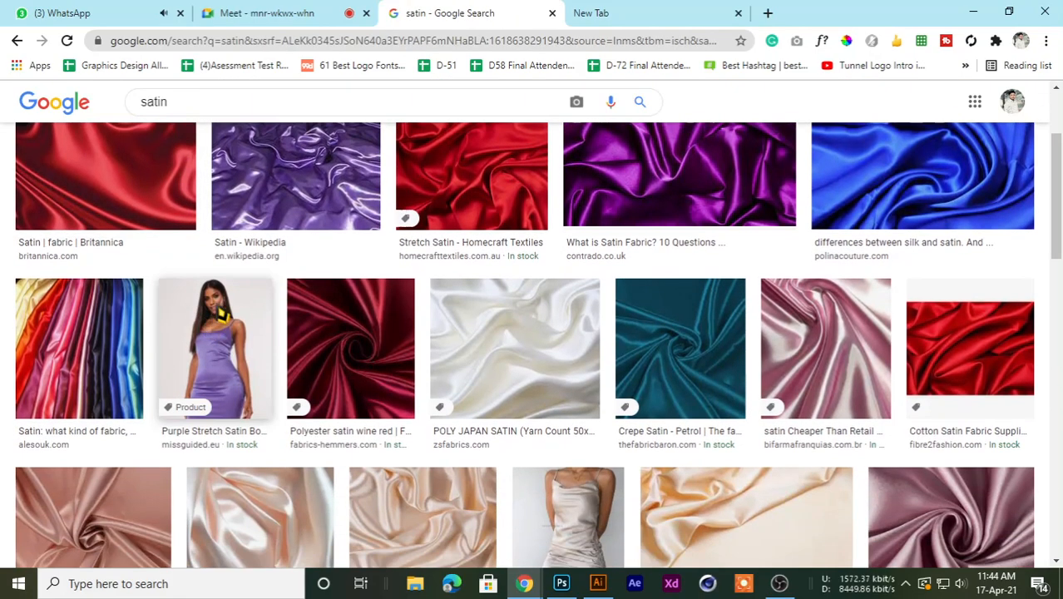
scroll(214, 333, "down", 2)
scroll(220, 336, "up", 2)
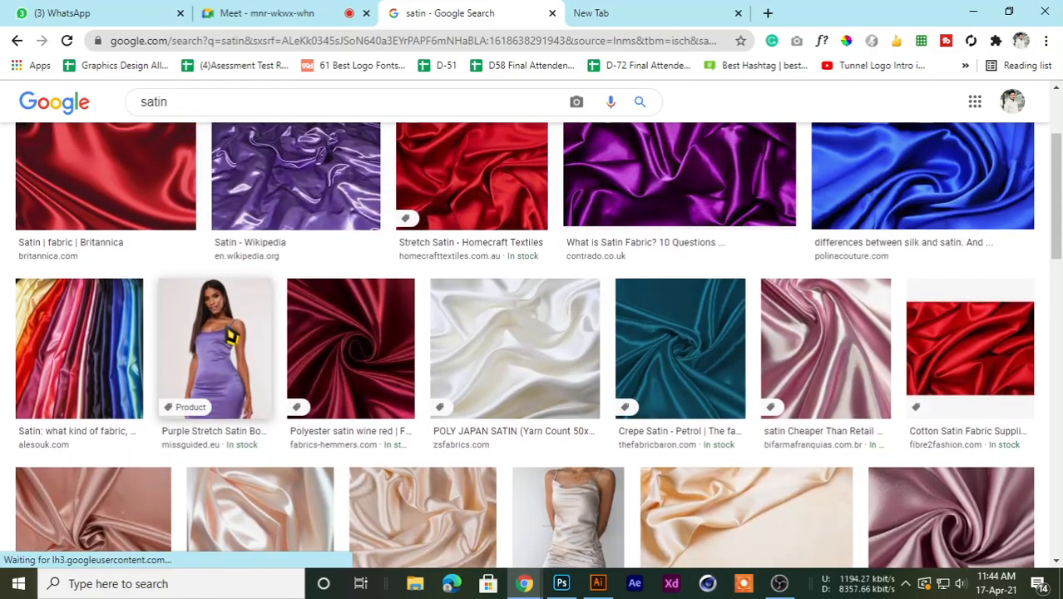
scroll(233, 330, "up", 2)
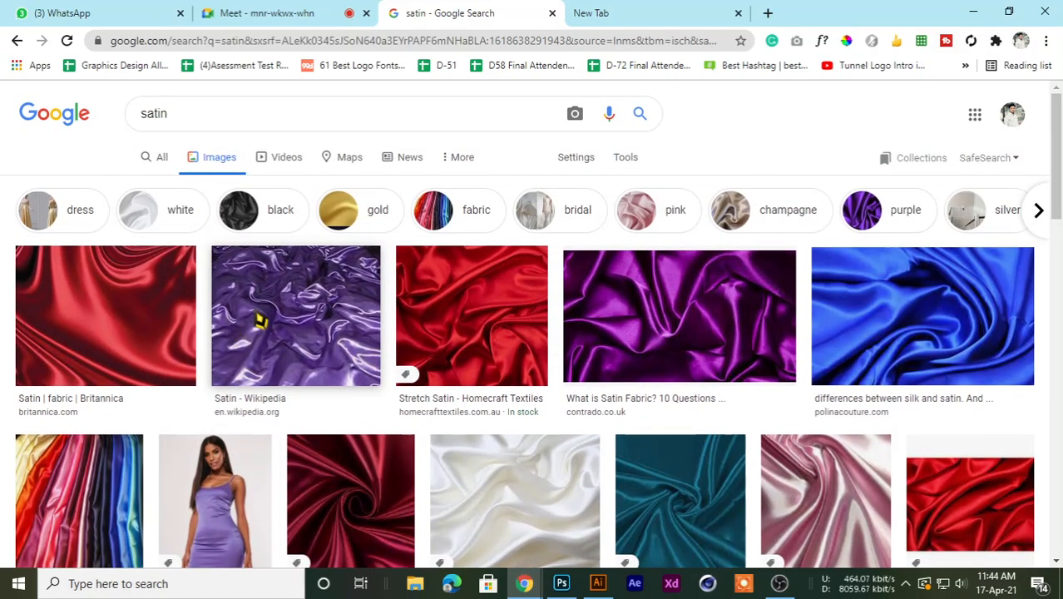
left_click(973, 12)
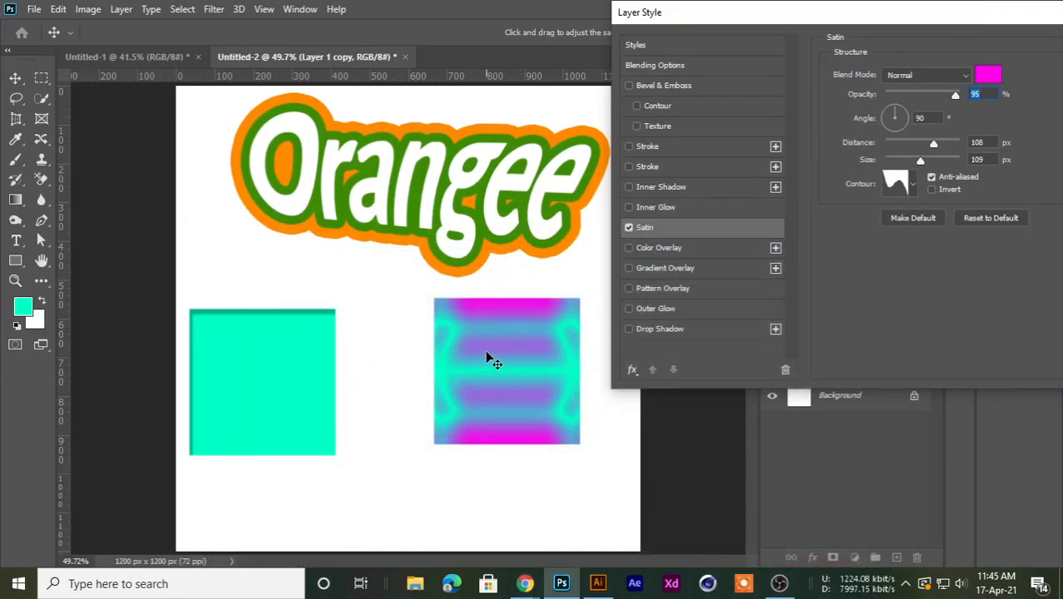
Change the Satin effect's colour to the dark grey 2a252a.
left_click_drag(729, 9, 654, 14)
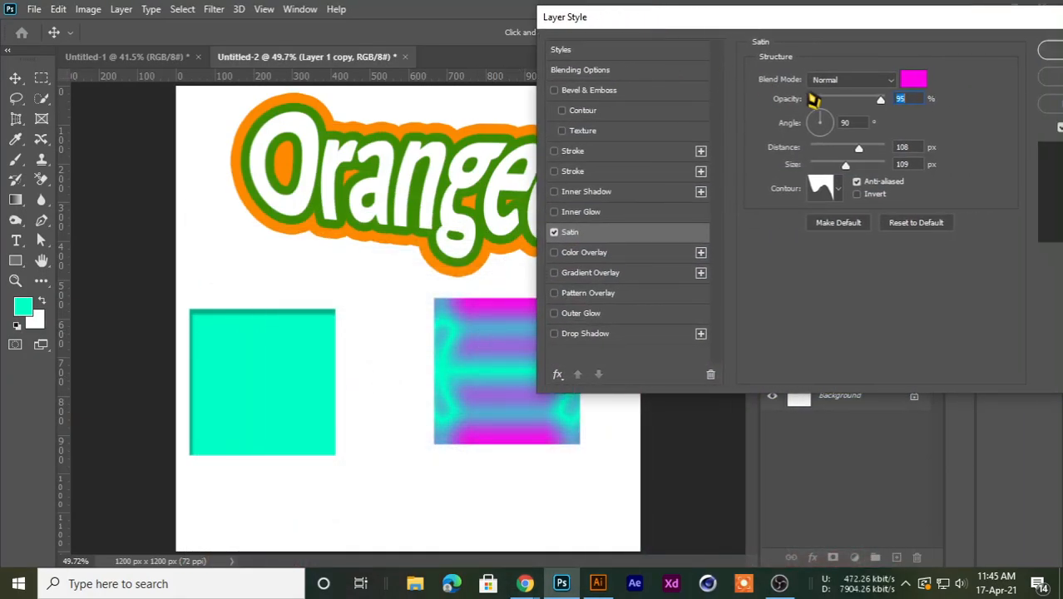
left_click(912, 79)
mouse_move(777, 279)
left_mouse_down()
mouse_move(792, 319)
mouse_move(751, 360)
mouse_move(702, 294)
mouse_move(762, 257)
mouse_move(657, 289)
mouse_move(669, 250)
mouse_move(655, 373)
mouse_move(684, 395)
mouse_move(674, 407)
left_mouse_up()
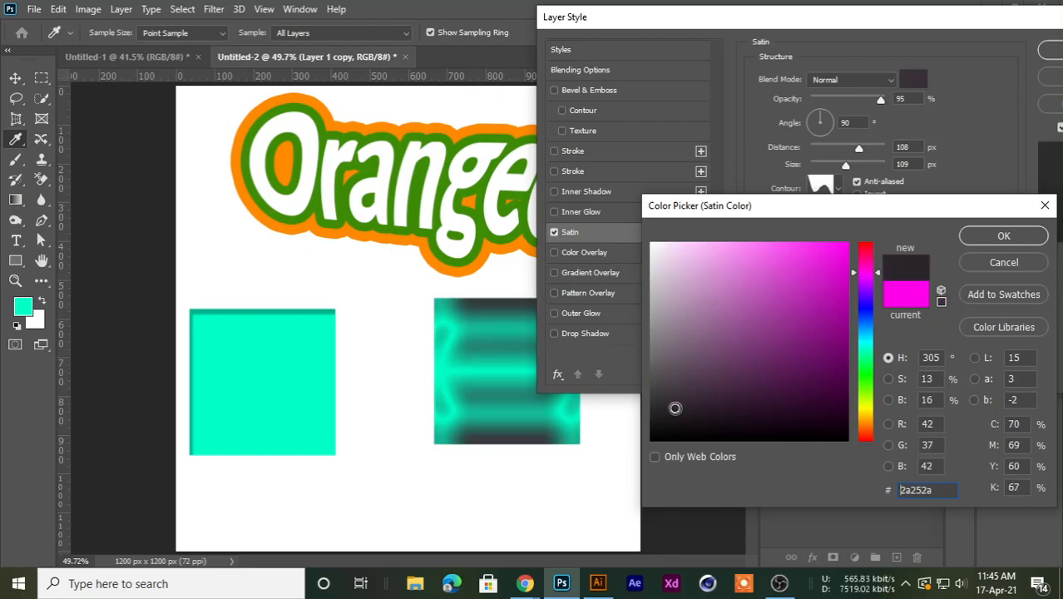
left_click(1001, 237)
left_click_drag(806, 23, 823, 101)
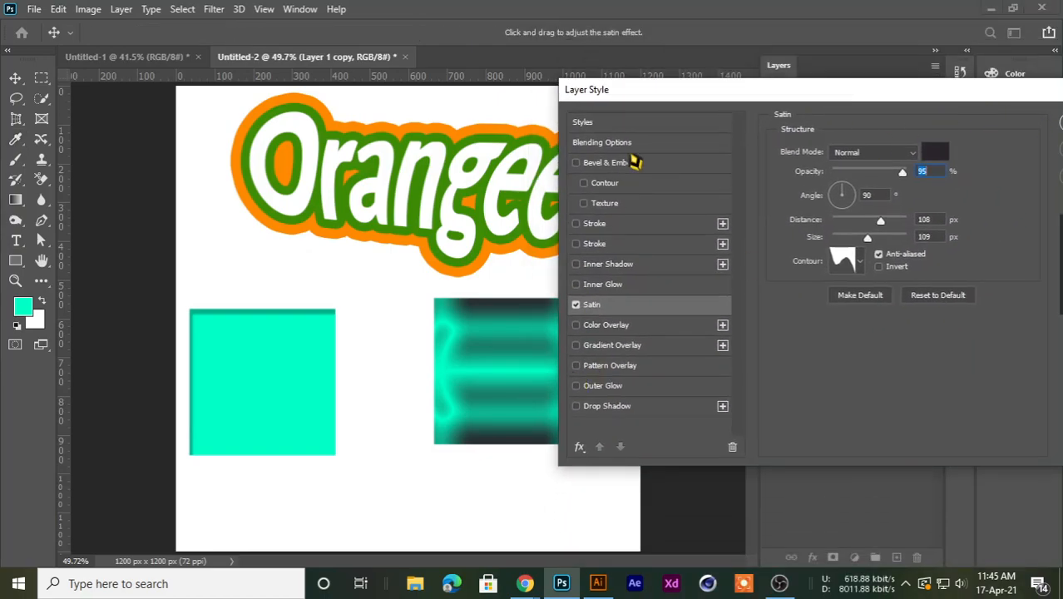
left_click_drag(636, 103, 774, 63)
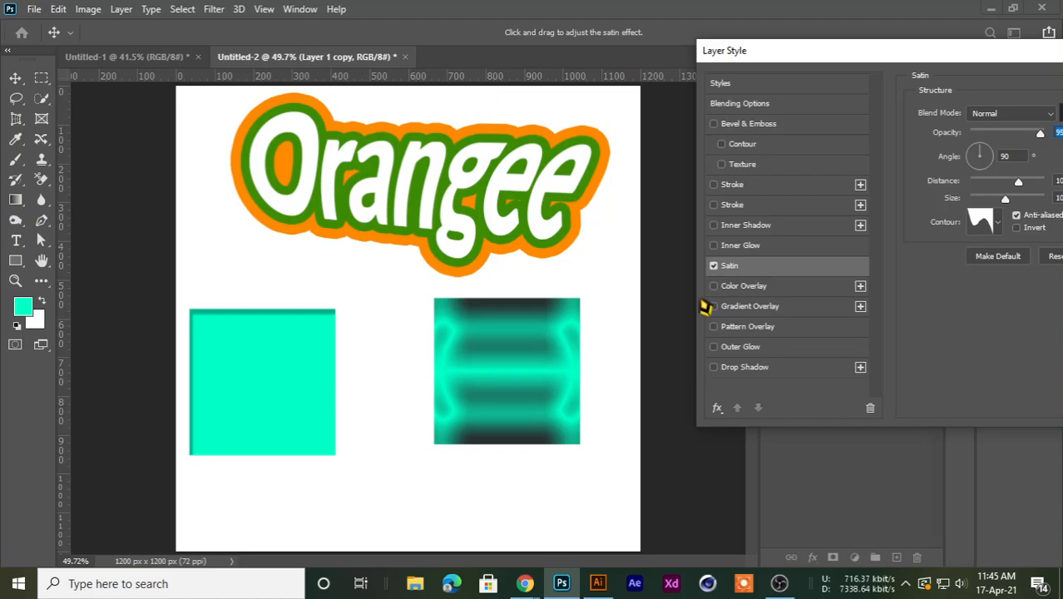
Look at the satin images and the Google Meet call in Chrome again, and return to Photoshop.
mouse_move(525, 583)
left_click(439, 509)
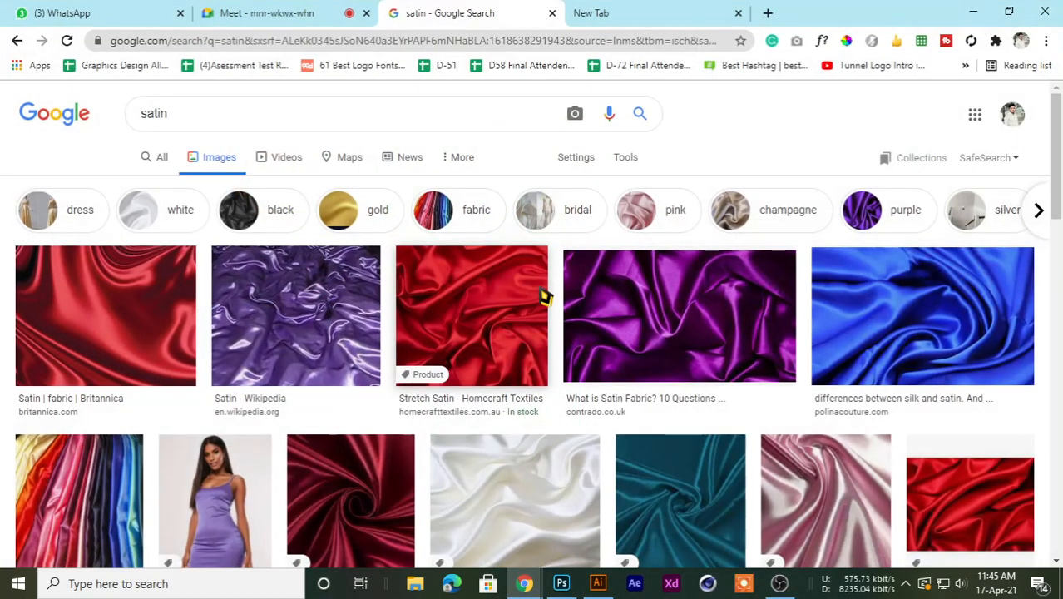
left_click(303, 12)
left_click(691, 174)
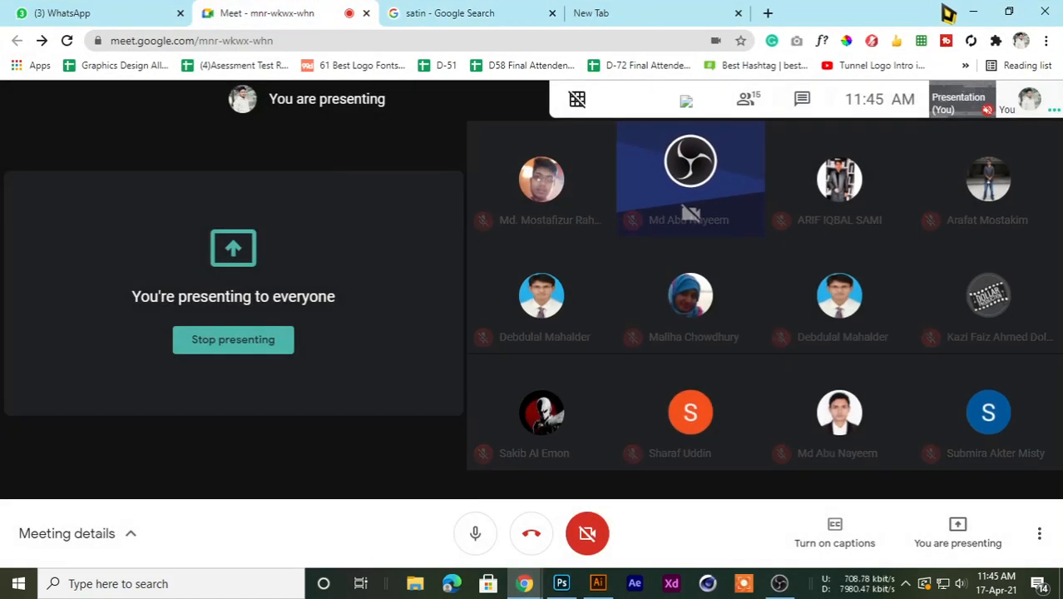
left_click(973, 12)
Turn off the Satin effect on the copied square and enable Color Overlay instead.
left_click_drag(758, 63, 722, 52)
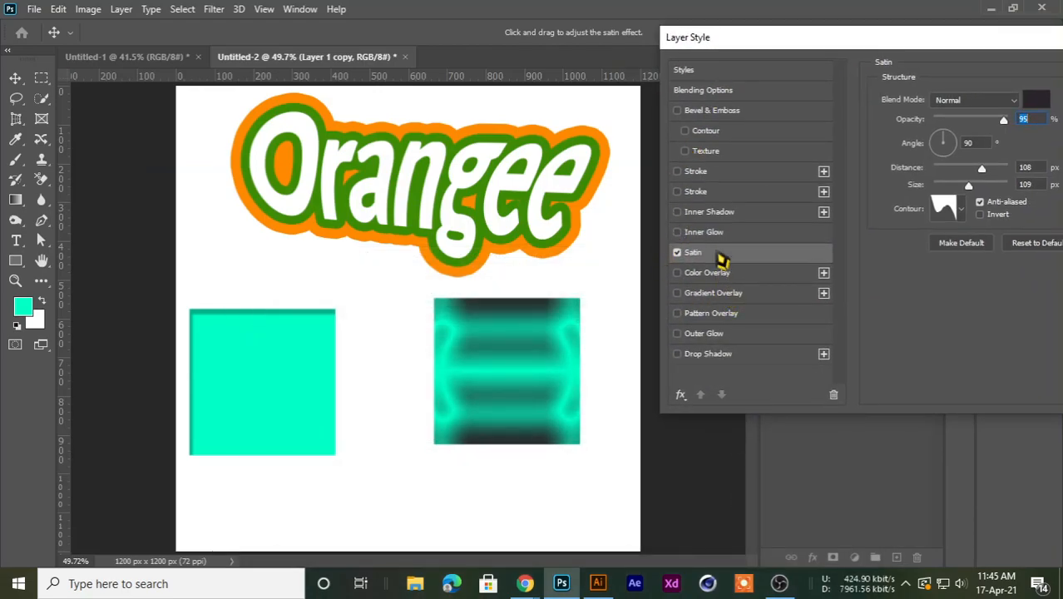
left_click(677, 253)
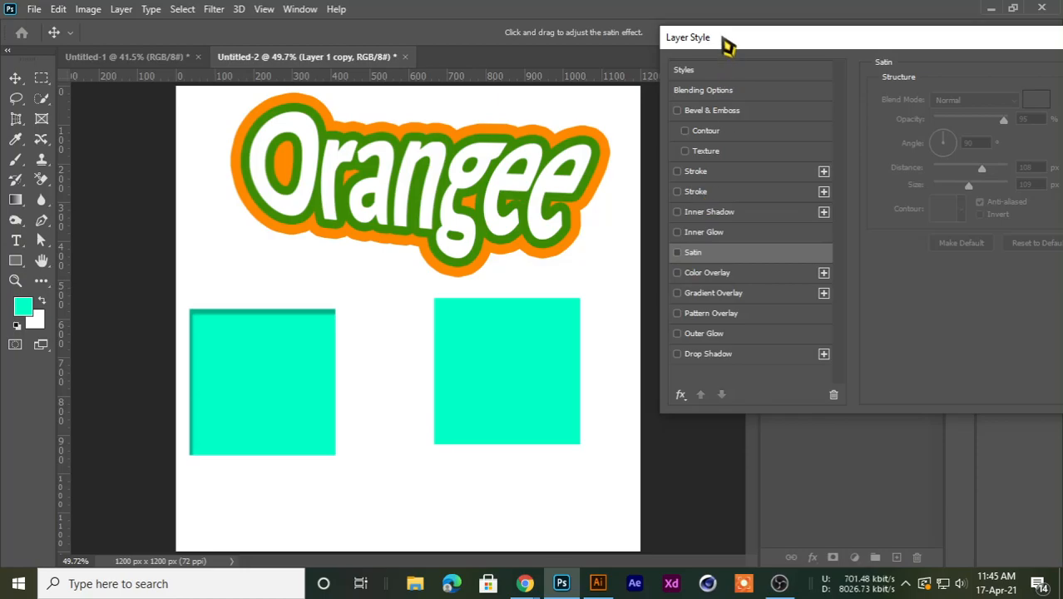
left_click_drag(726, 38, 775, 13)
left_click(755, 249)
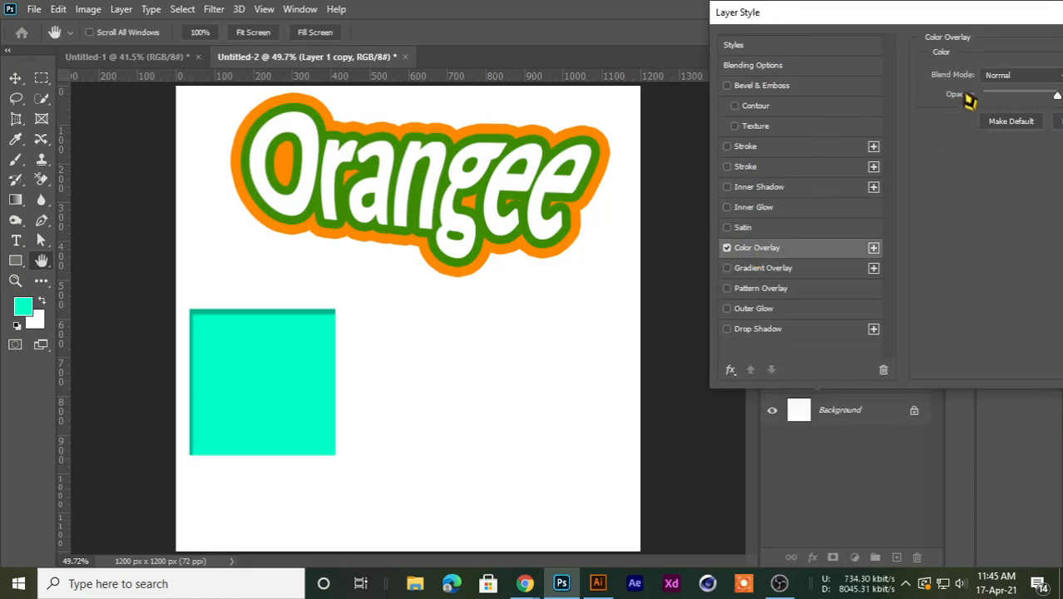
left_click_drag(930, 18, 765, 42)
Try dark red 750000 and a green hue as the overlay colour, cancel the choice, and turn off Color Overlay.
left_click(920, 97)
mouse_move(828, 350)
left_mouse_down()
mouse_move(836, 387)
mouse_move(832, 258)
mouse_move(792, 375)
mouse_move(826, 410)
mouse_move(846, 350)
left_mouse_up()
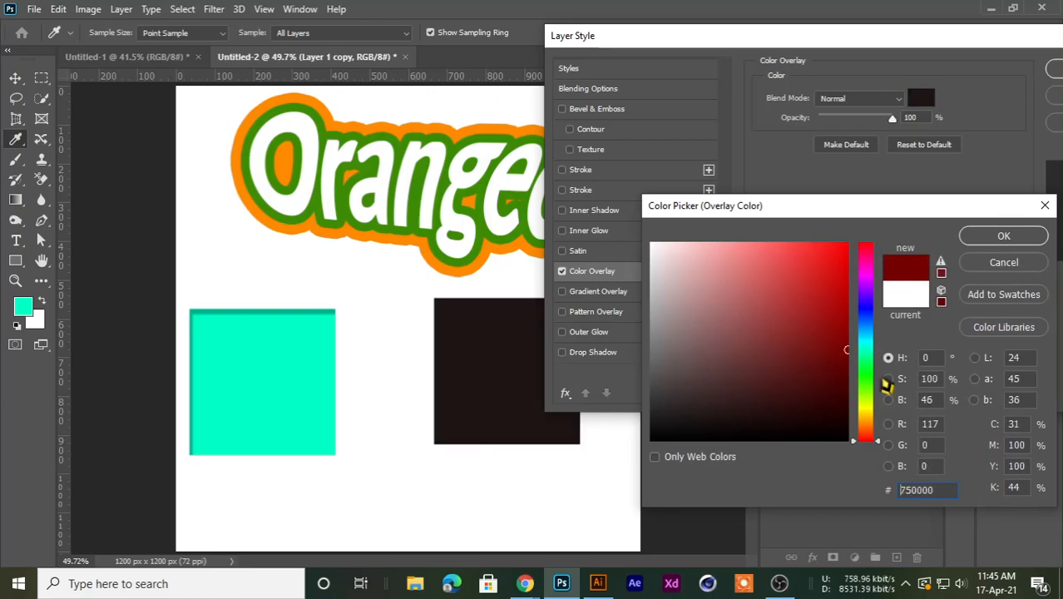
left_click(867, 381)
left_click(1003, 262)
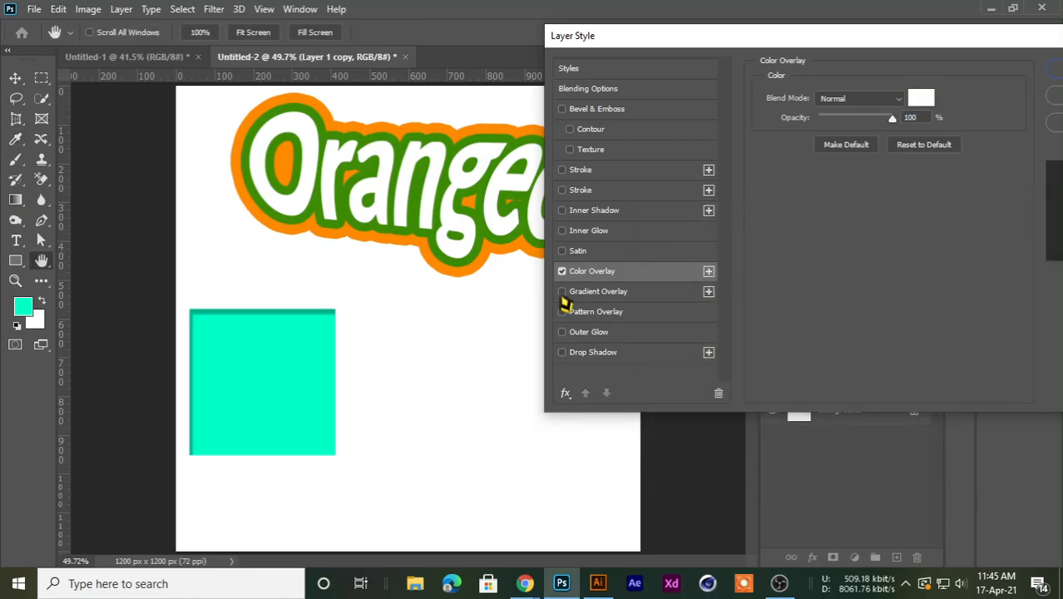
left_click(562, 272)
Enable Gradient Overlay on the copied square, try several Pinks presets, and apply Pink_06.
left_click(575, 293)
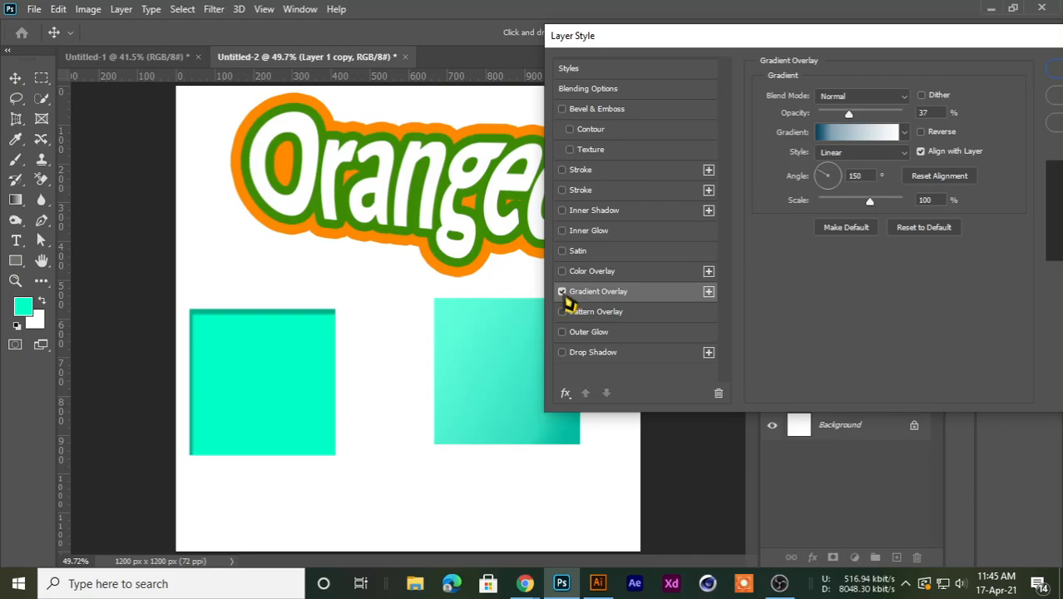
left_click(891, 135)
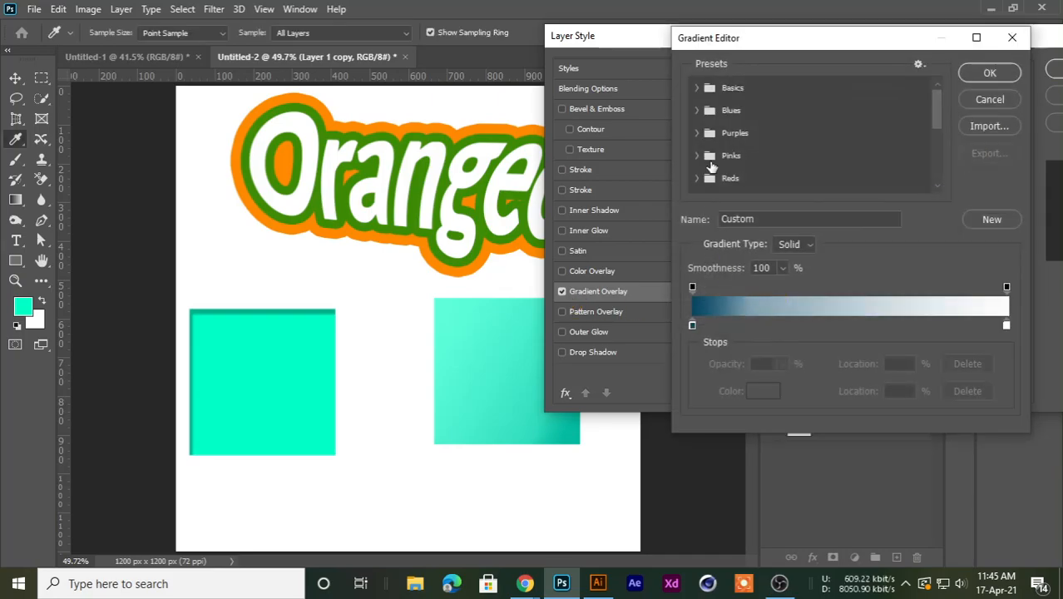
left_click(708, 164)
left_click(698, 155)
left_click(722, 183)
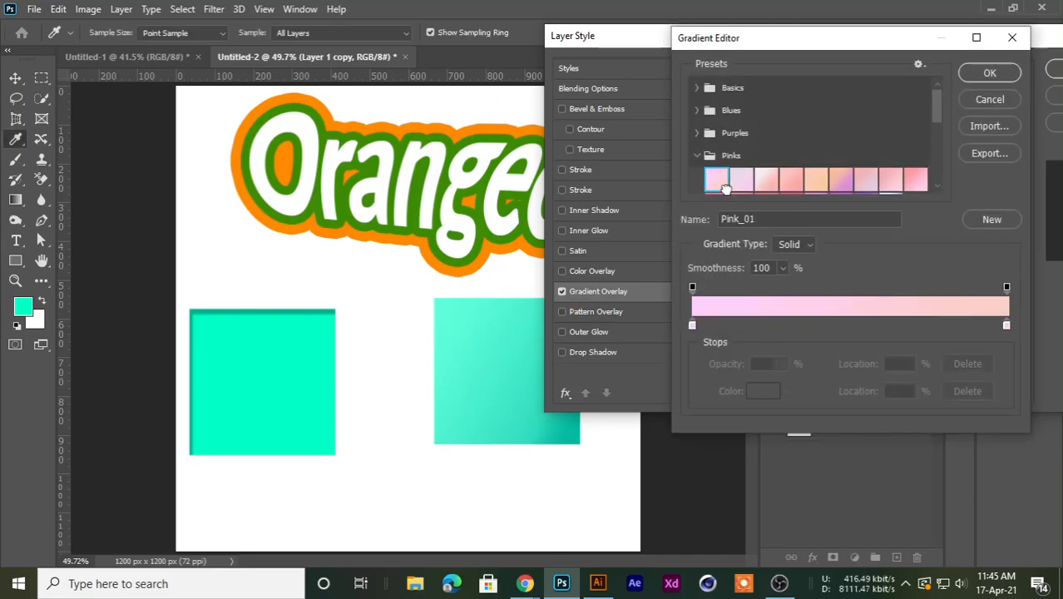
left_click(769, 182)
left_click(816, 181)
left_click(843, 183)
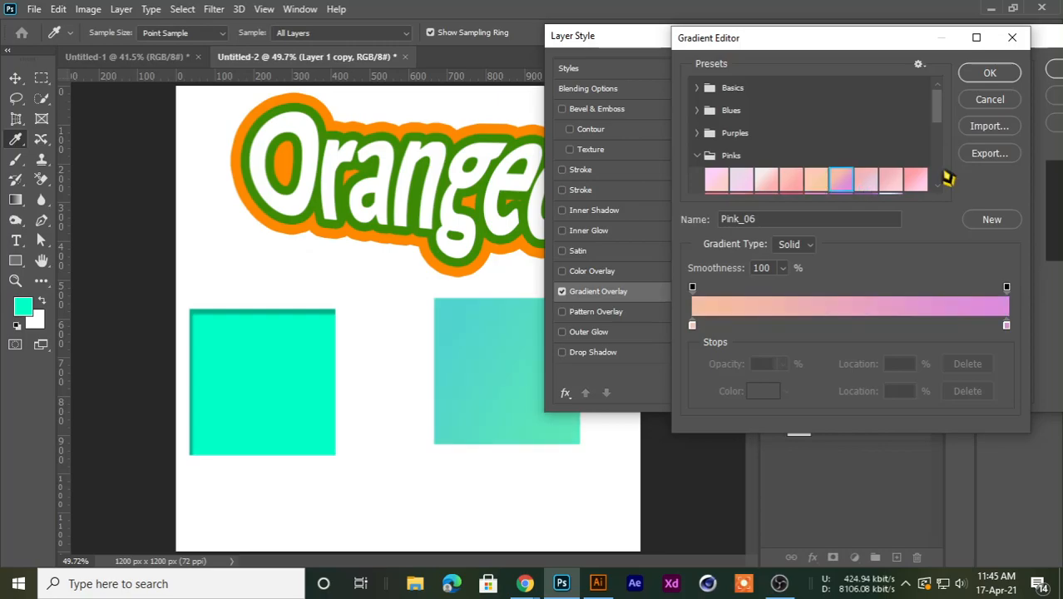
left_click(988, 73)
Reset the Gradient Overlay settings to their defaults.
left_click(911, 240)
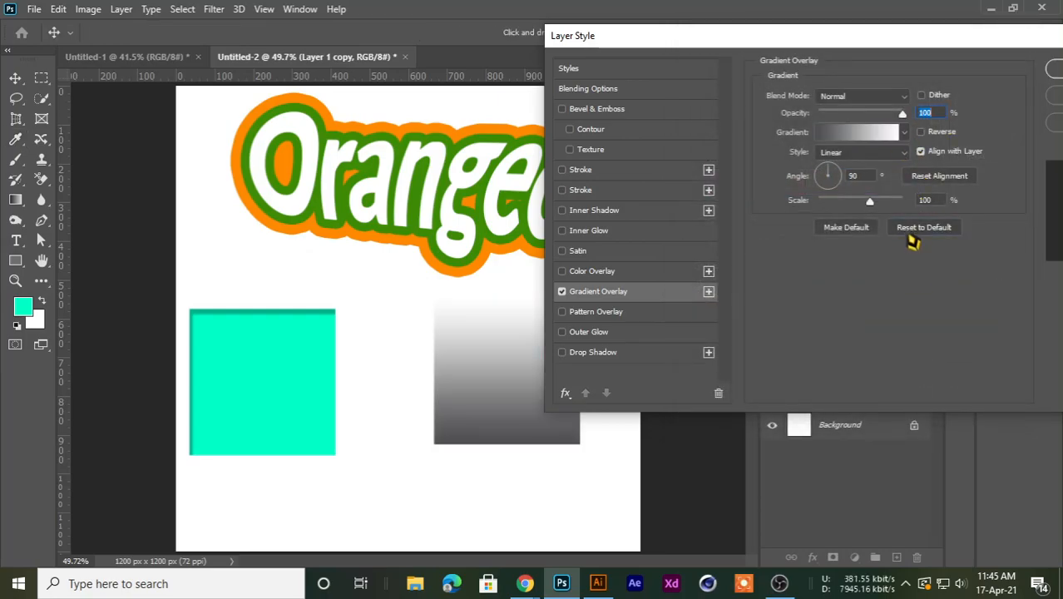
left_click(848, 104)
left_click(848, 105)
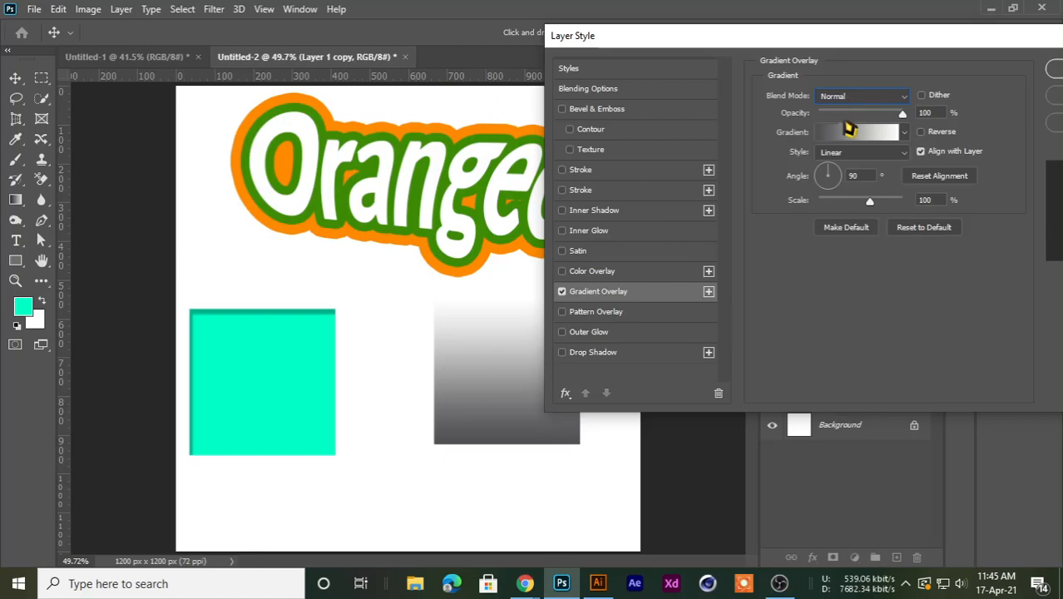
Compare the Reds gradient presets, including Red_03, and apply the purple-to-hot-pink one to the Gradient Overlay.
left_click(861, 133)
left_click(749, 180)
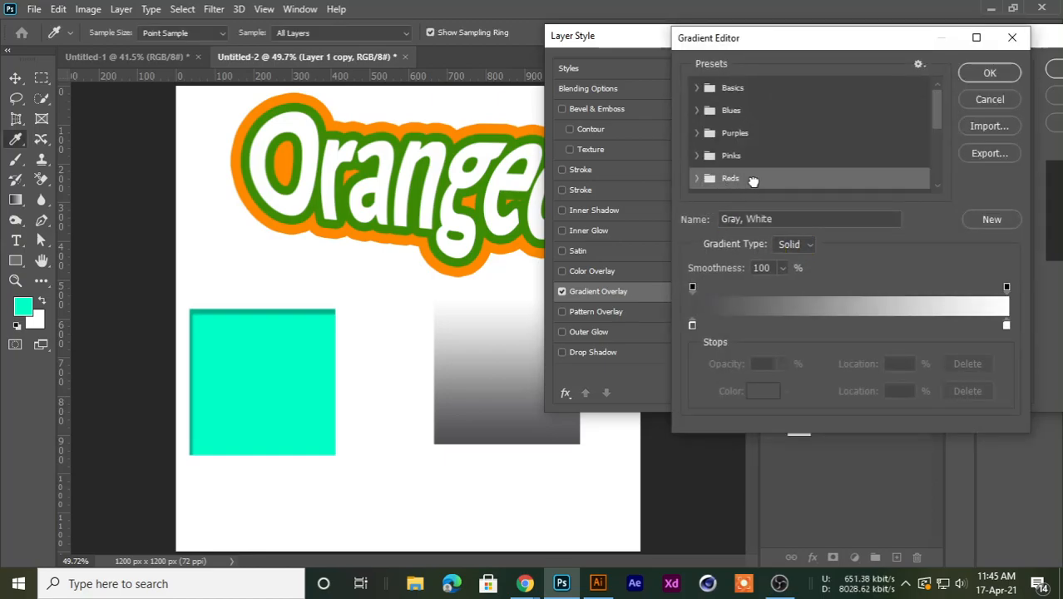
left_click(695, 180)
left_click(765, 178)
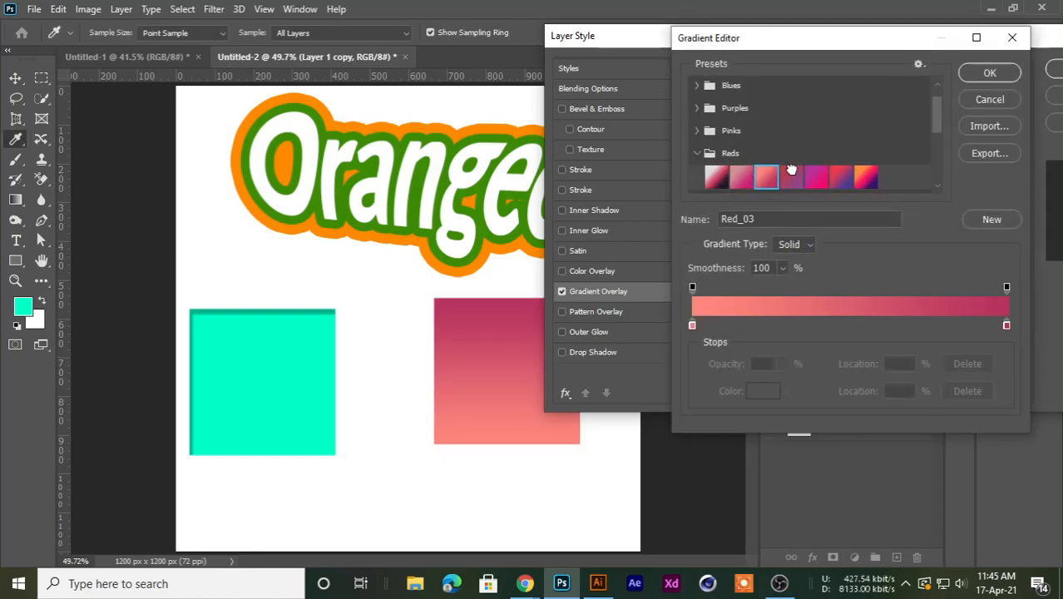
left_click(808, 177)
left_click(791, 177)
scroll(791, 175, "down", 1)
left_click(764, 153)
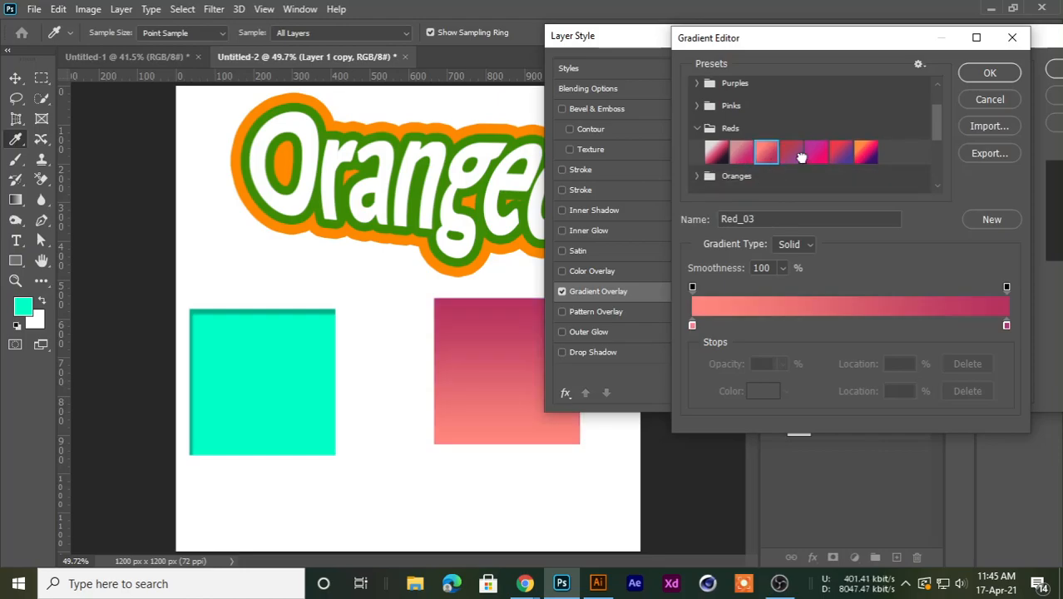
left_click(814, 153)
left_click_drag(802, 36, 769, 38)
left_click(956, 75)
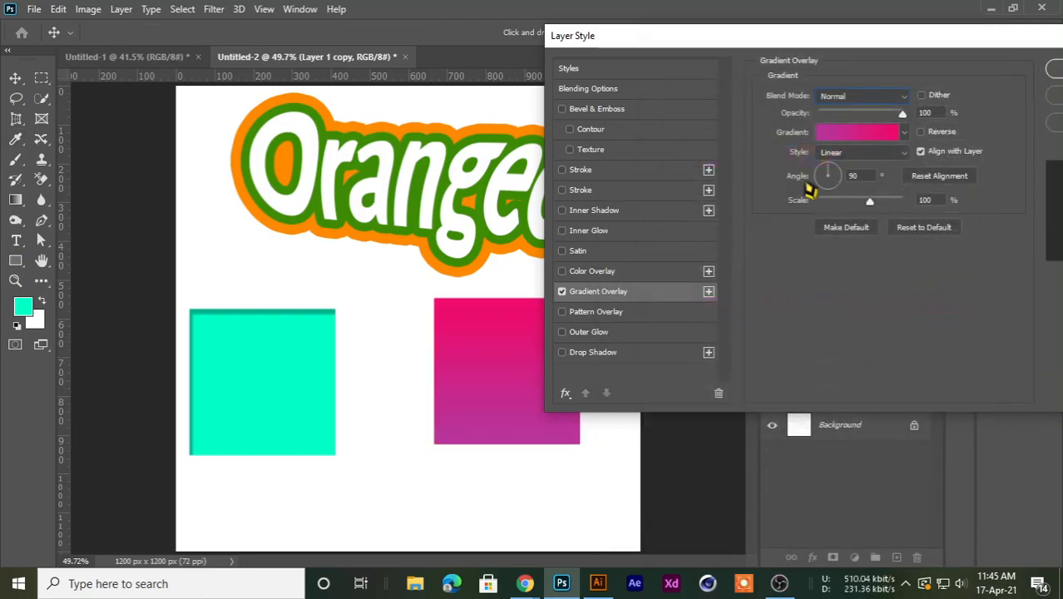
Turn off Gradient Overlay and enable Pattern Overlay on the copied square.
left_click(562, 293)
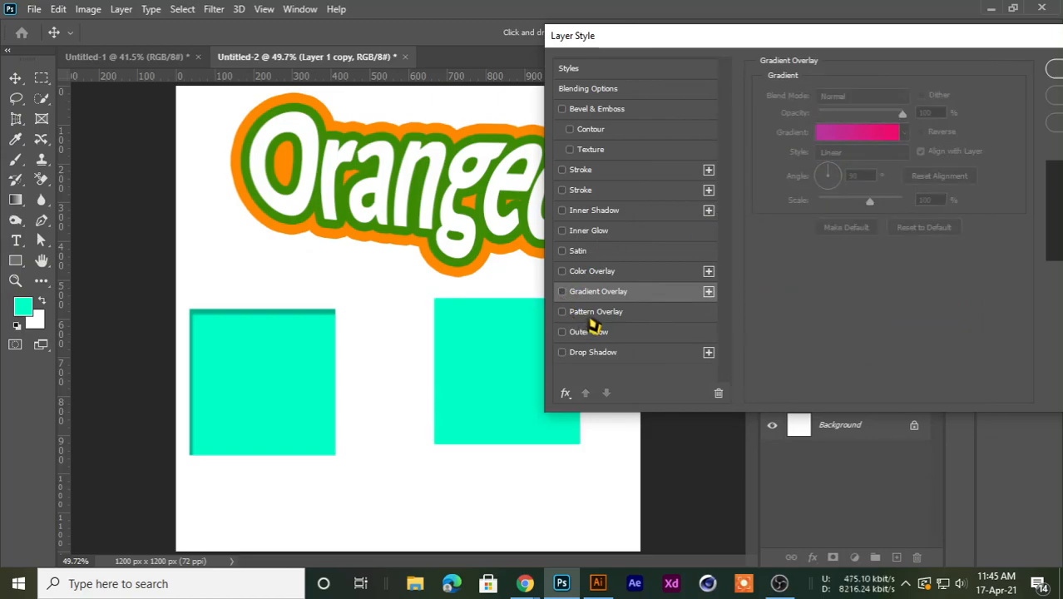
left_click(584, 316)
left_click_drag(643, 34, 758, 12)
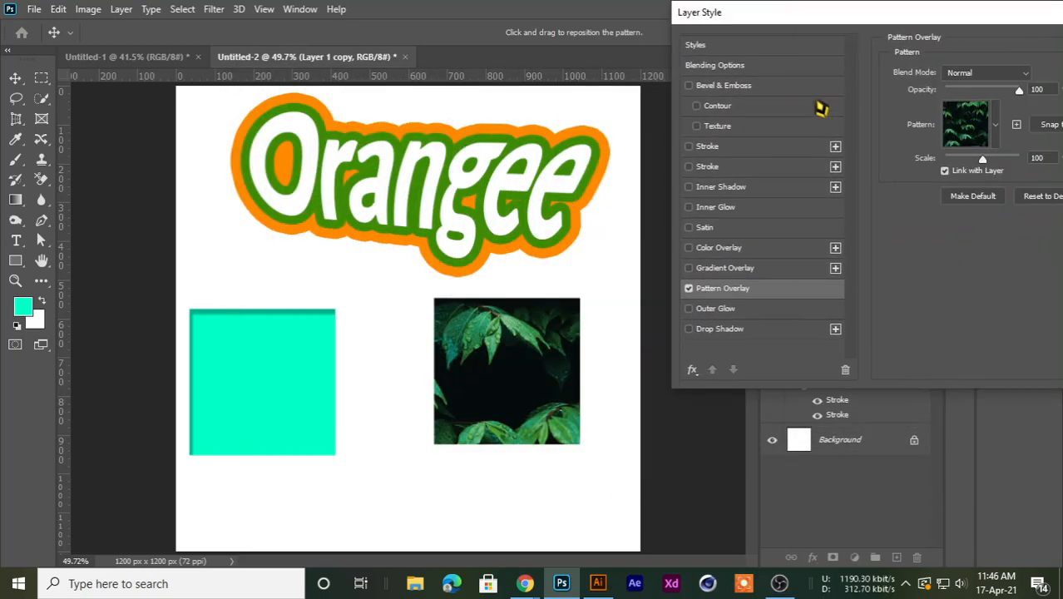
Try the patterns in the Trees group on the square, ending with the conifer forest pattern.
left_click(994, 125)
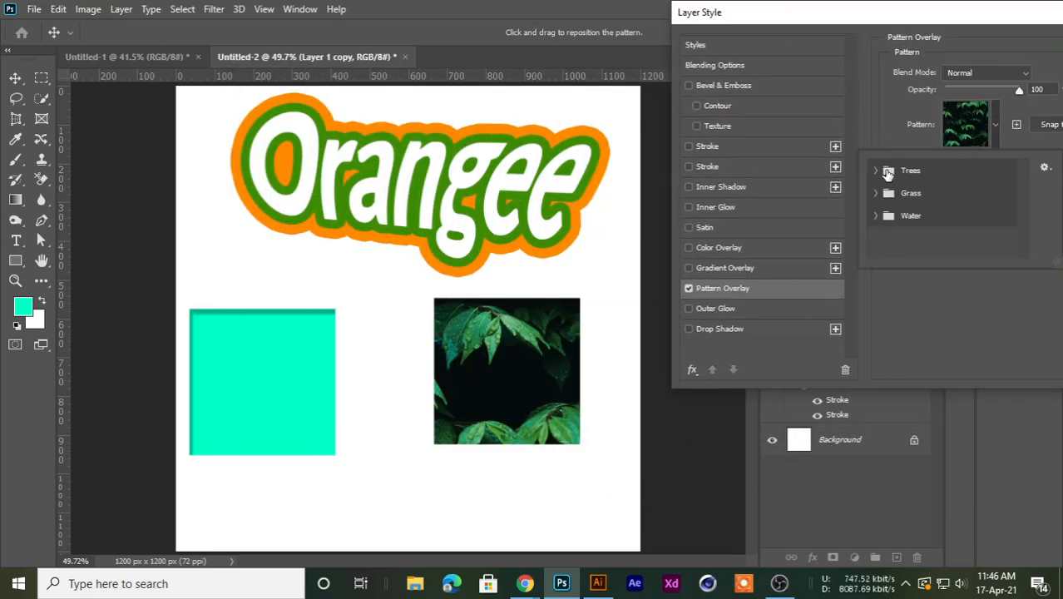
left_click(887, 171)
left_click(921, 196)
left_click(946, 195)
left_click(971, 198)
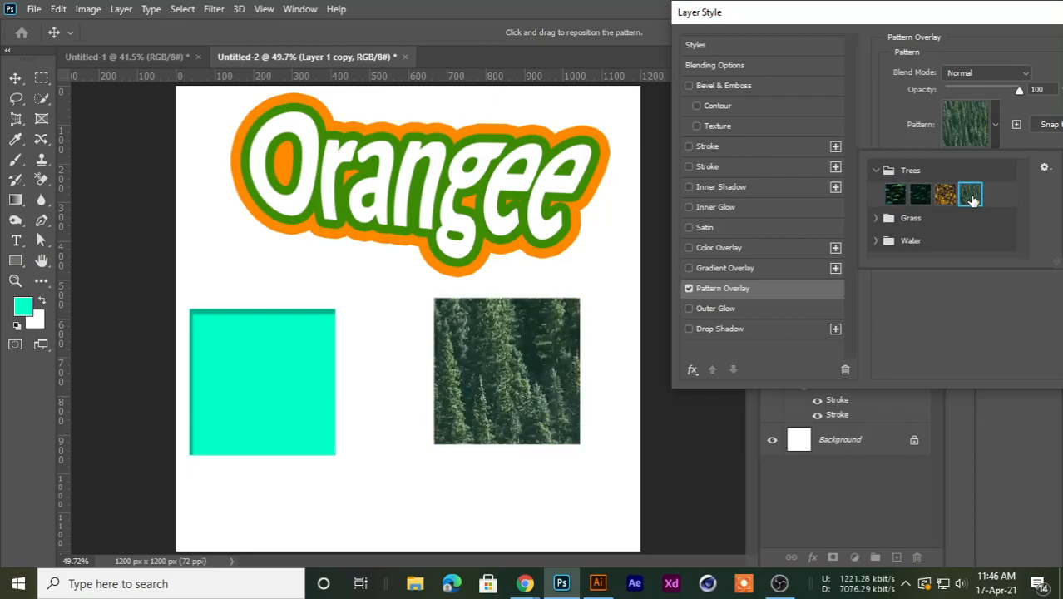
Try the patterns in the Grass group on the square, ending with the dark green grass pattern.
left_click(875, 218)
left_click(897, 241)
left_click(919, 242)
left_click(943, 244)
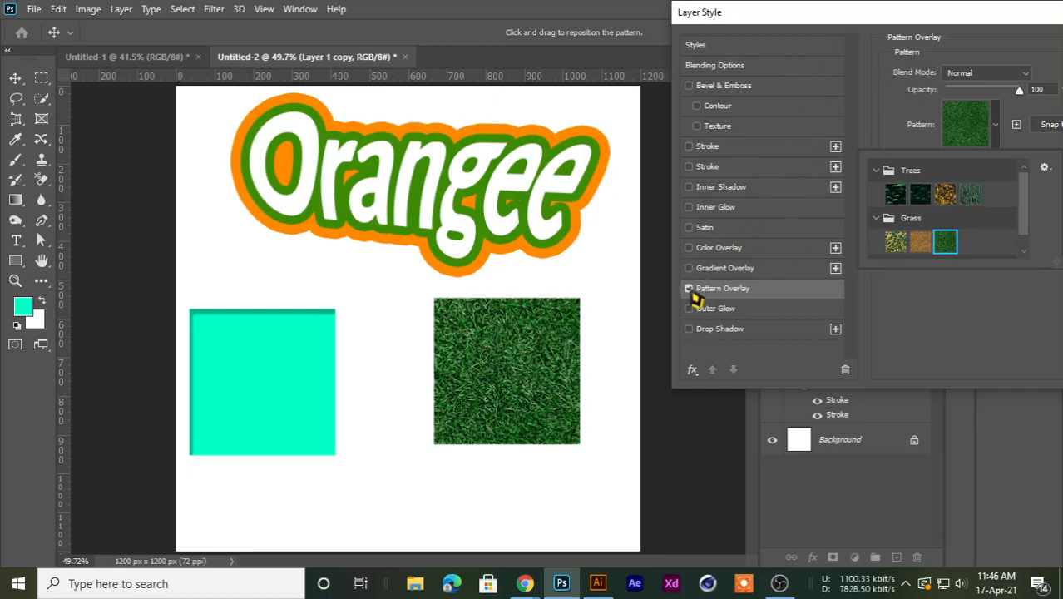
Turn off Pattern Overlay and enable Outer Glow with its default settings.
left_click(689, 290)
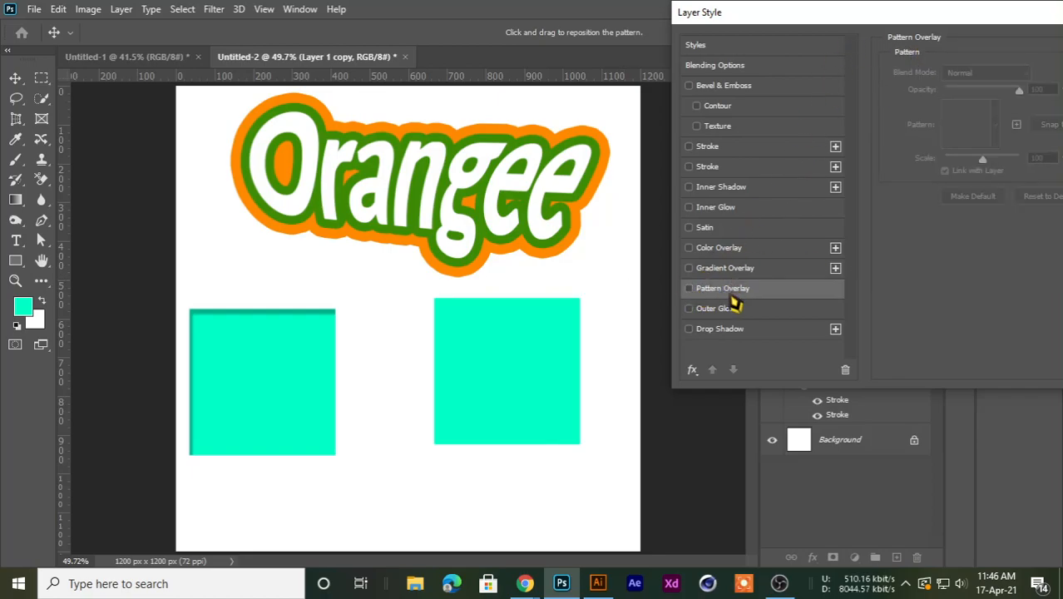
left_click_drag(754, 19, 725, 18)
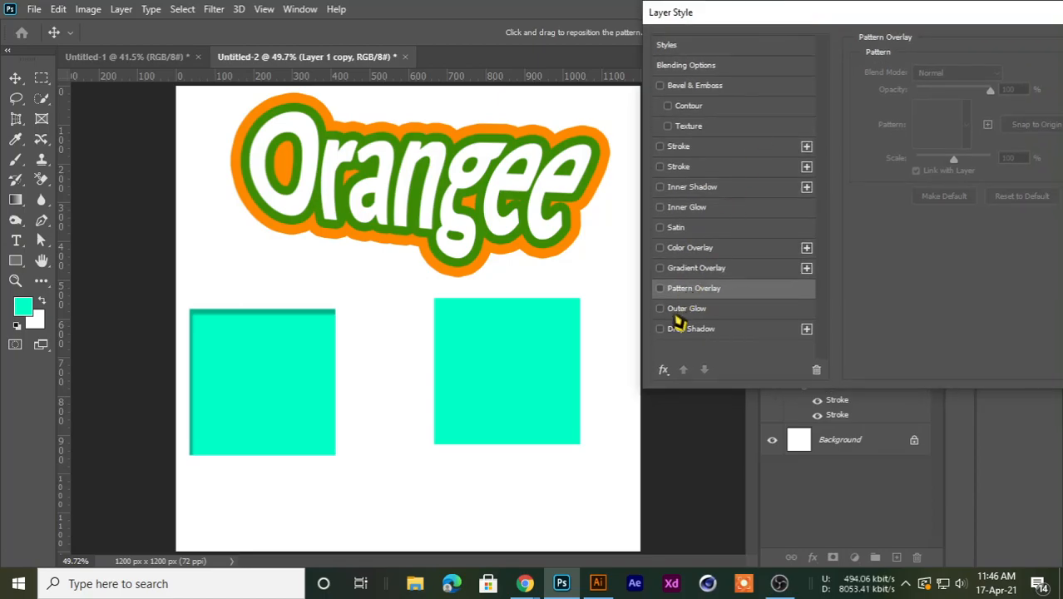
left_click(684, 309)
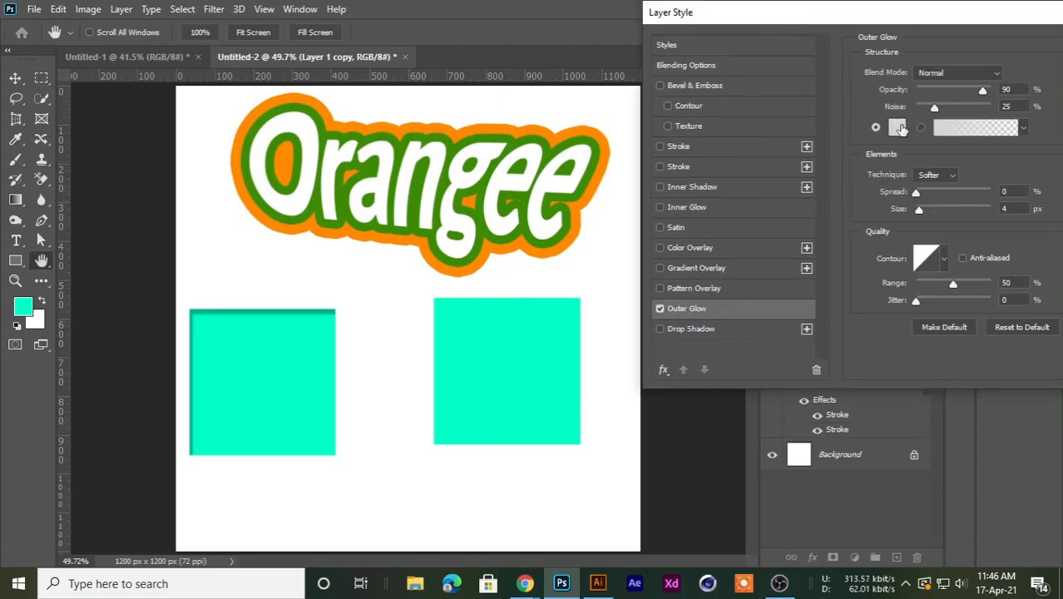
left_click(1020, 327)
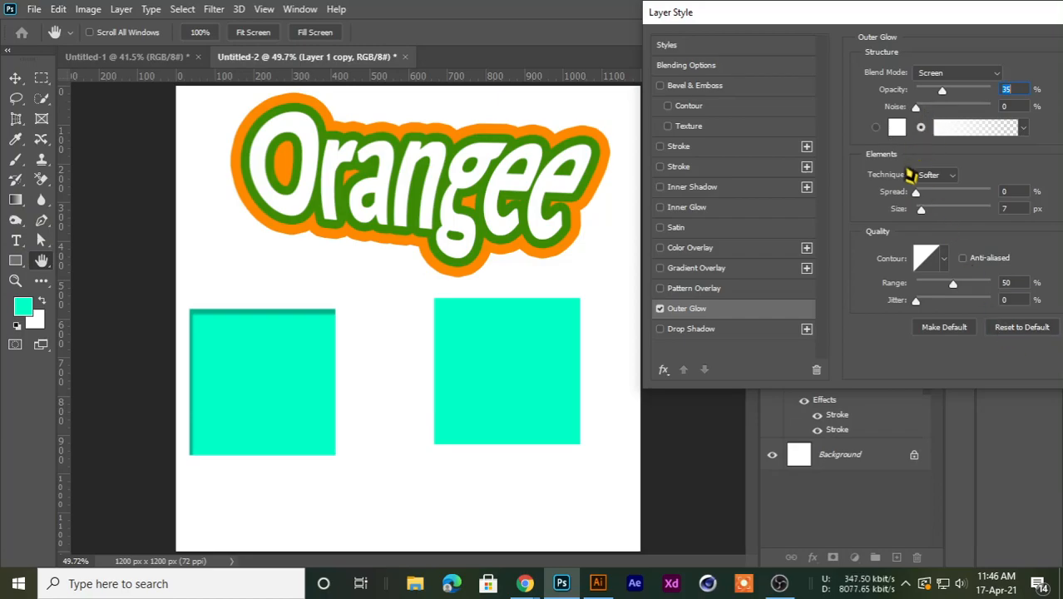
Set the Outer Glow opacity to 31%, and discard all layer style changes.
left_click_drag(956, 94, 942, 94)
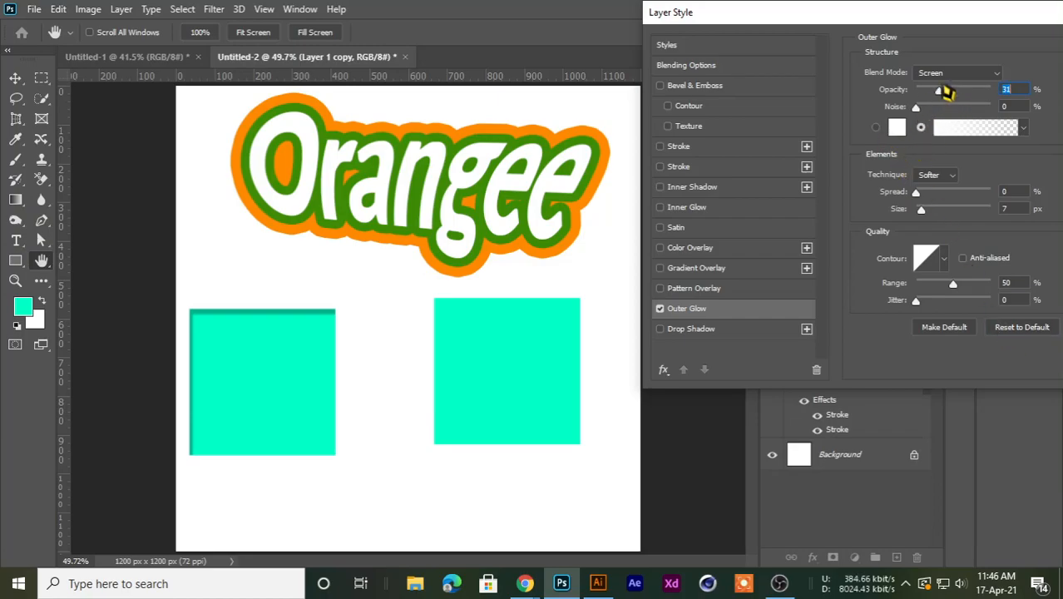
left_click_drag(938, 25, 774, 33)
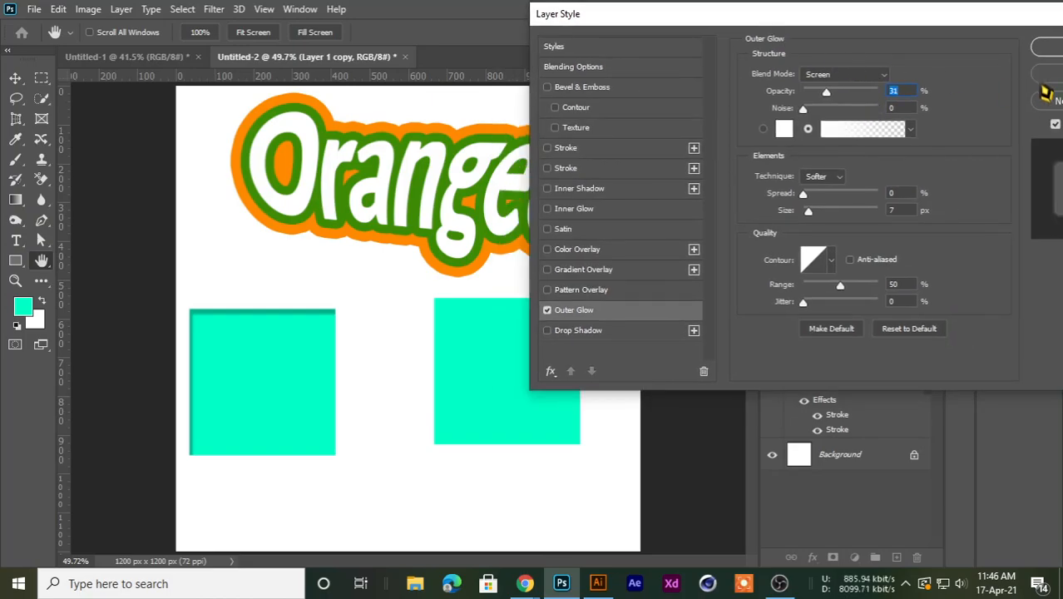
left_click(1041, 77)
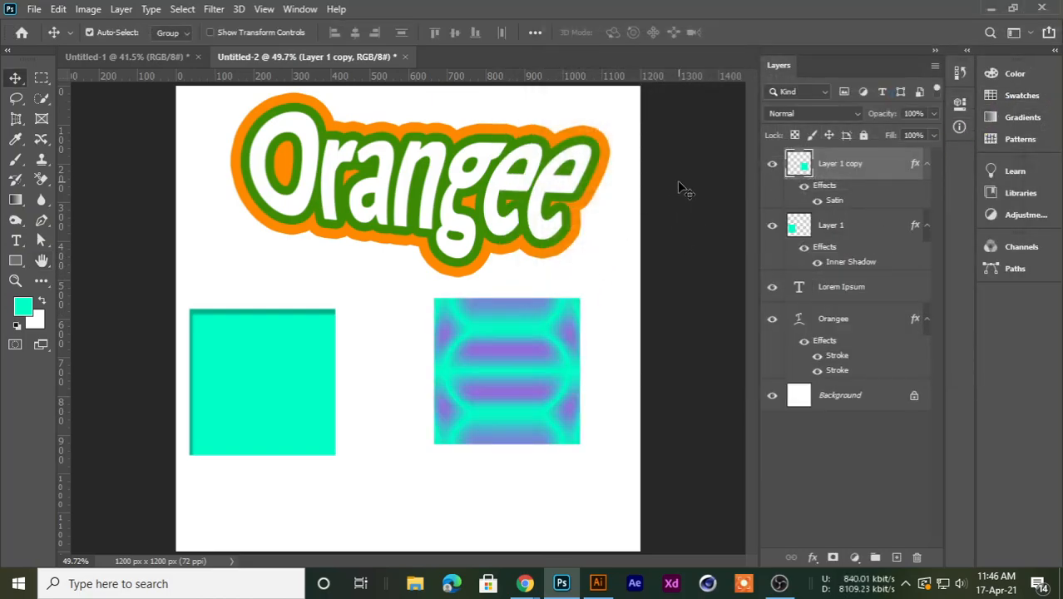
Delete the copied square's layer and create a new 1200 x 1200 pixel RGB document at 72 ppi with a white background.
key("Delete")
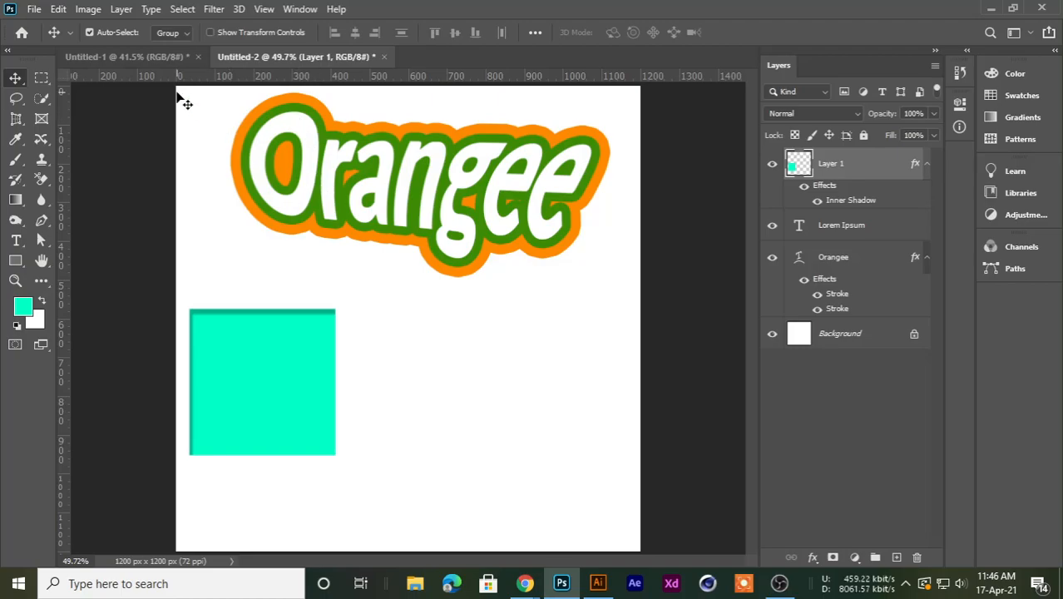
key("ctrl+n")
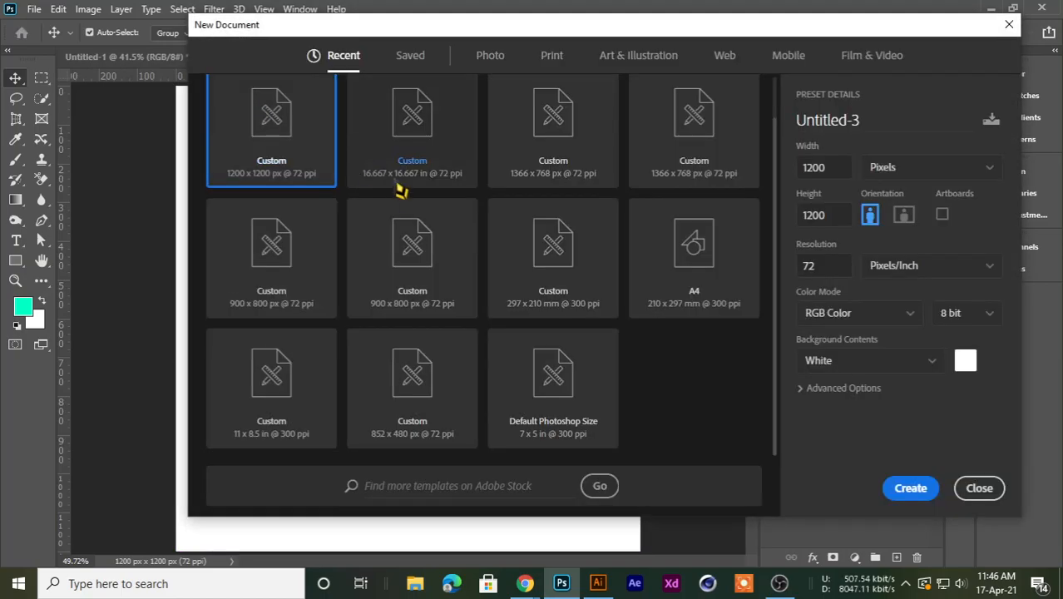
left_click(905, 487)
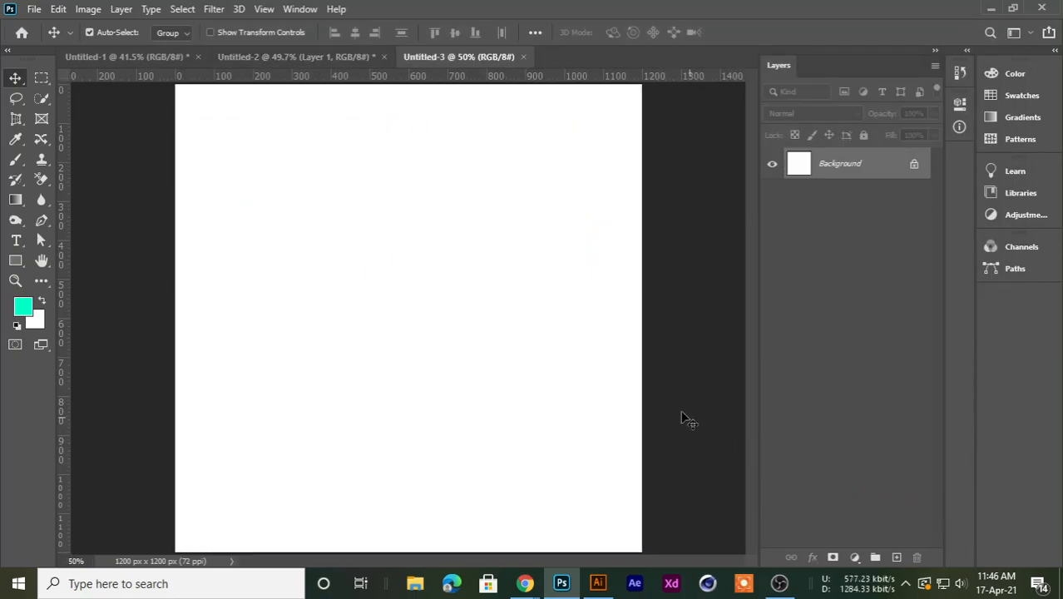
key("ctrl+0")
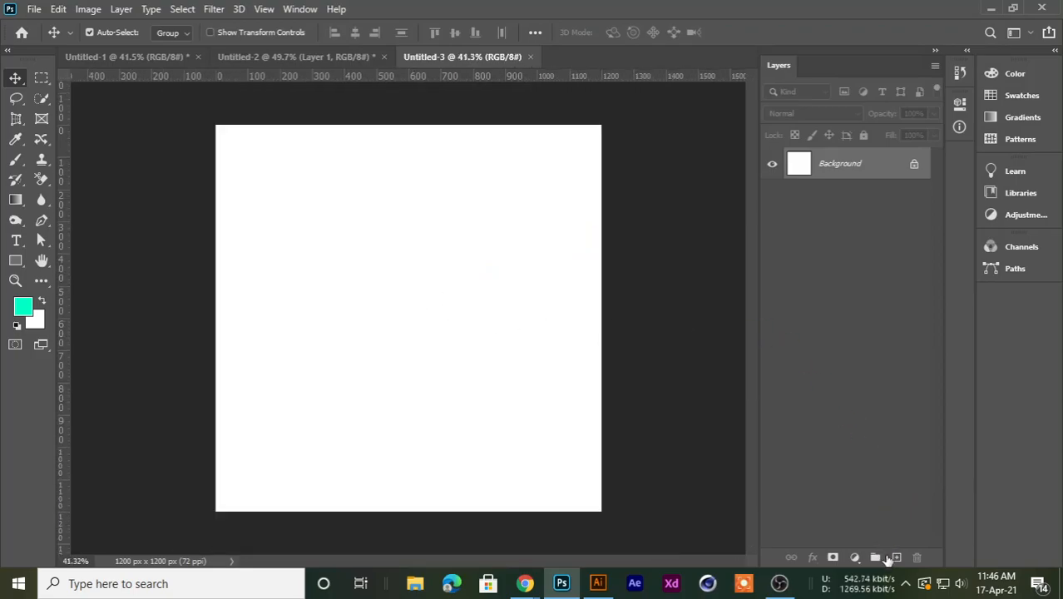
Add a new layer above the background, set the foreground colour to black, and fill the layer with it.
left_click(896, 557)
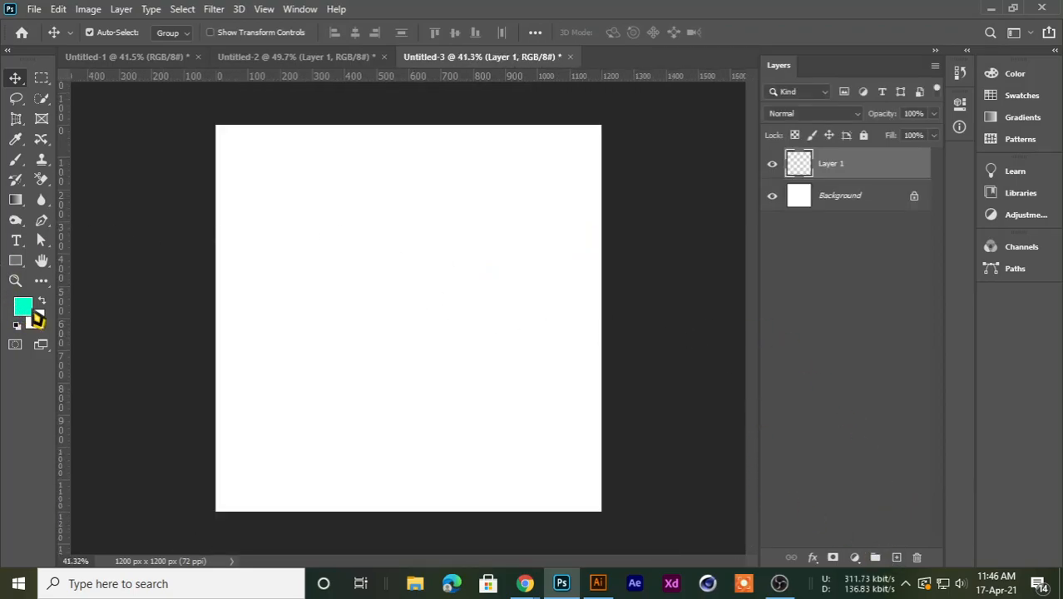
left_click(20, 308)
left_click(652, 440)
left_click(1023, 240)
key("v")
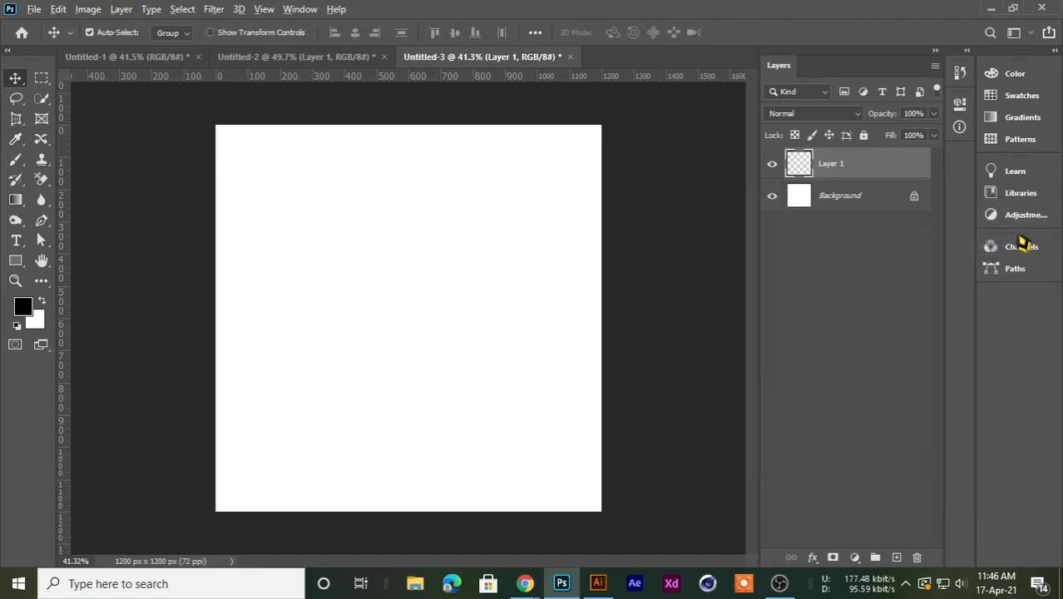
key("alt+BackSpace")
right_click(14, 82)
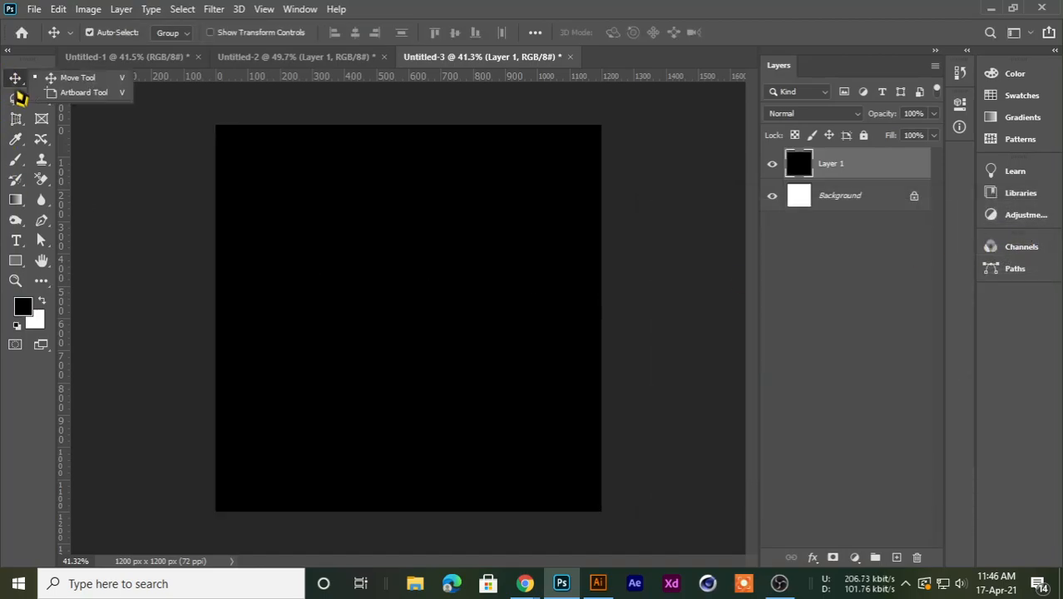
scroll(186, 228, "up", 1)
left_click(143, 191)
scroll(148, 218, "down", 2)
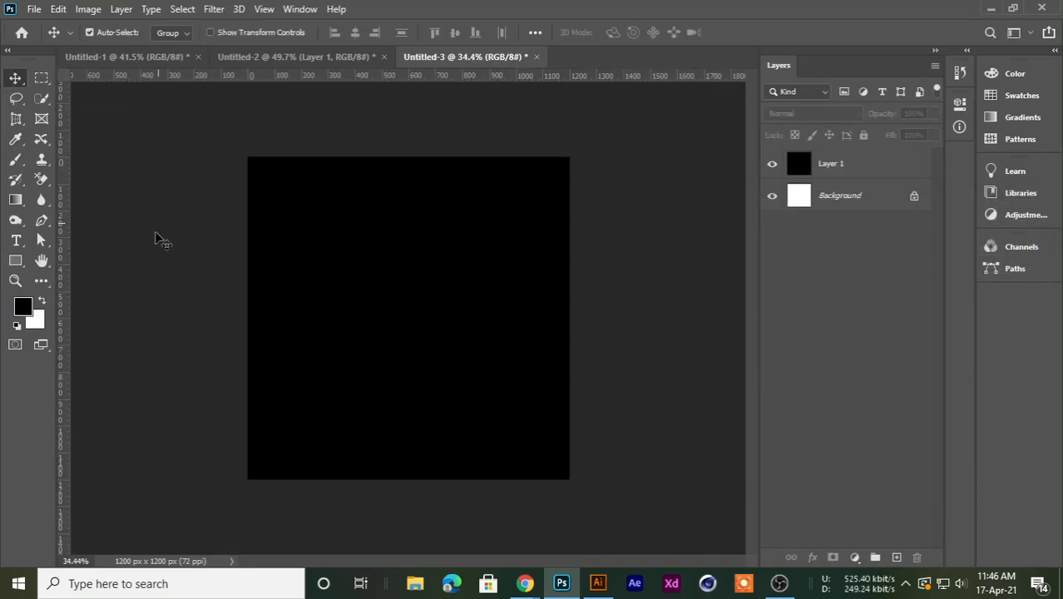
Add a new layer above the black layer and set up a hard round 45 px brush with white as the foreground colour.
left_click(15, 159)
left_click(91, 158)
left_click(896, 556)
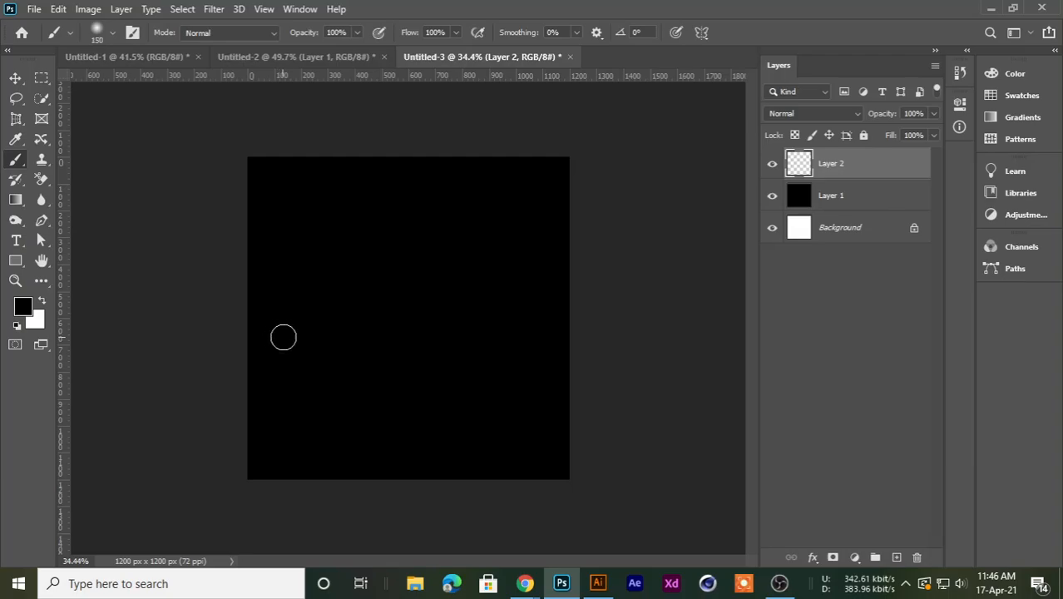
key("bracketleft")
right_click(309, 332)
left_click_drag(389, 387, 527, 394)
key("Return")
scroll(452, 264, "up", 2)
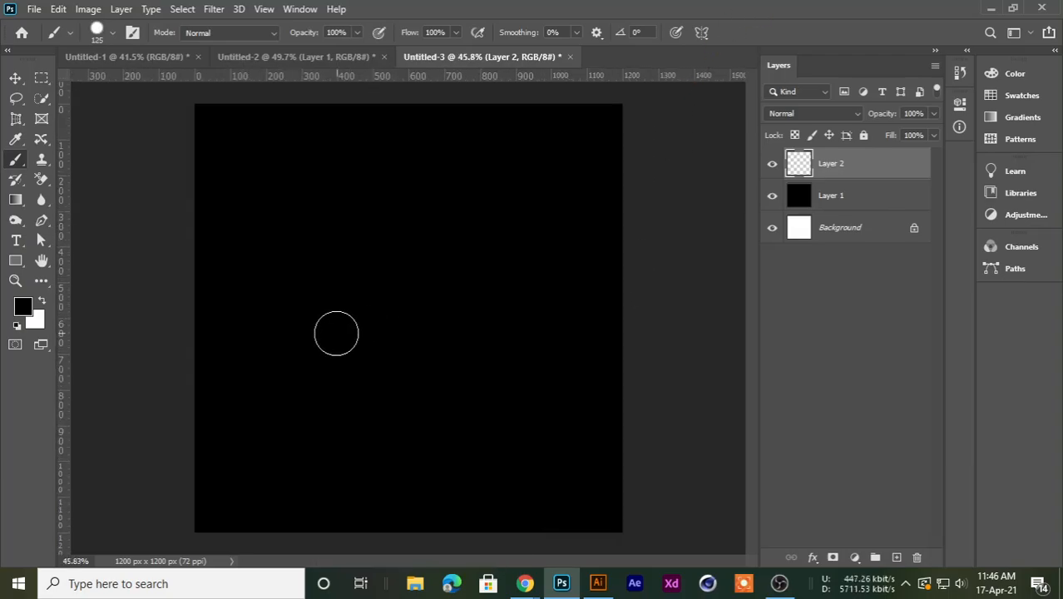
key("bracketleft")
key("bracketleft")
key("bracketleft")
key("bracketleft")
key("bracketleft")
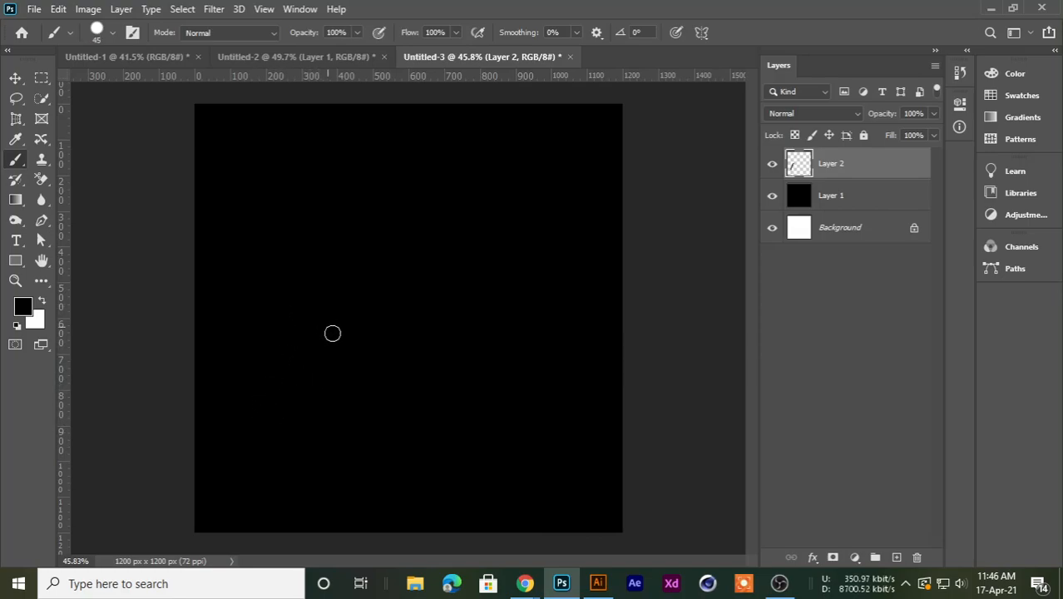
left_click(41, 302)
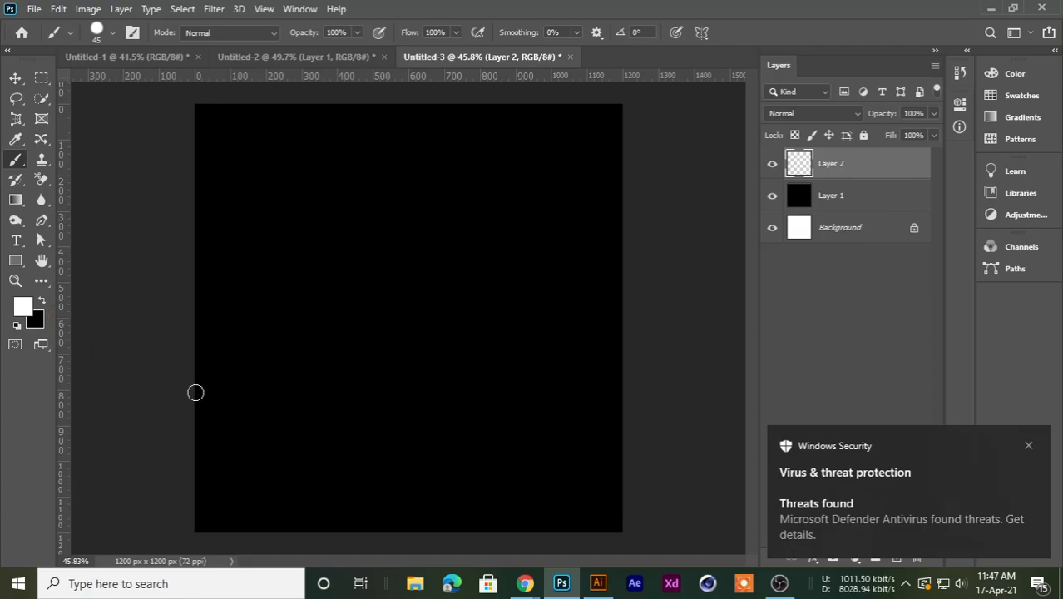
Try painting a wavy white stroke across the canvas with 0% smoothing, and undo it.
mouse_move(263, 447)
left_mouse_down()
mouse_move(257, 377)
mouse_move(272, 322)
mouse_move(337, 334)
mouse_move(371, 398)
mouse_move(415, 277)
mouse_move(467, 230)
mouse_move(592, 195)
left_mouse_up()
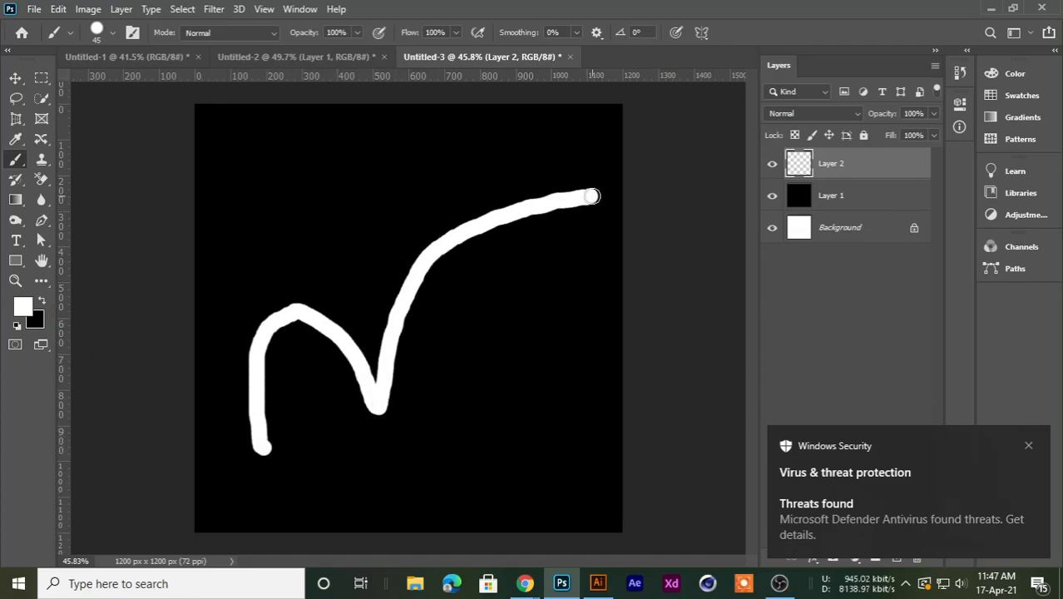
left_click(16, 78)
left_click(128, 240)
scroll(316, 350, "up", 3)
scroll(267, 308, "up", 4)
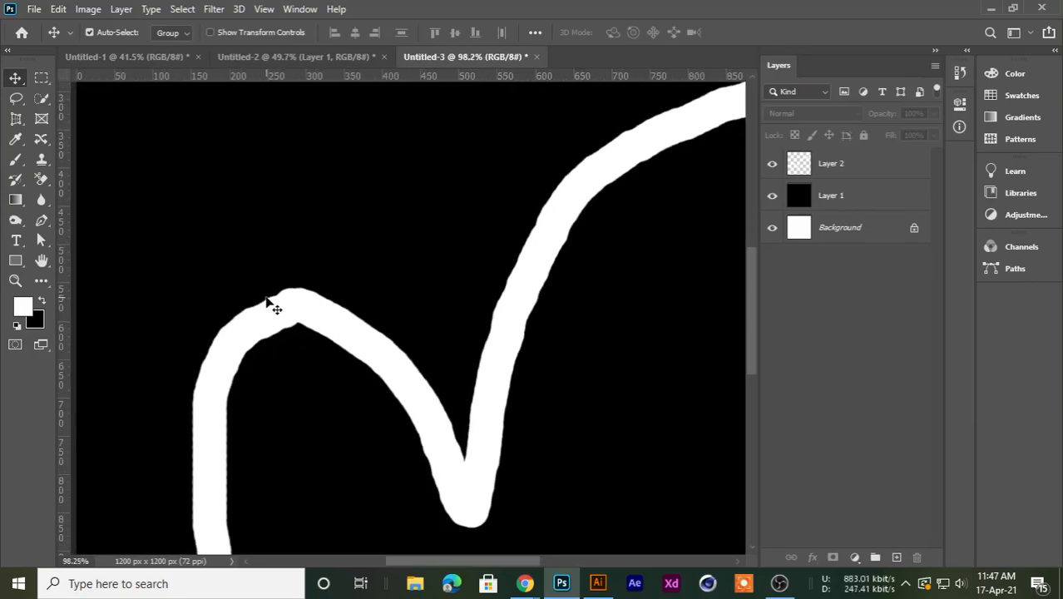
key("ctrl+z")
key("ctrl+0")
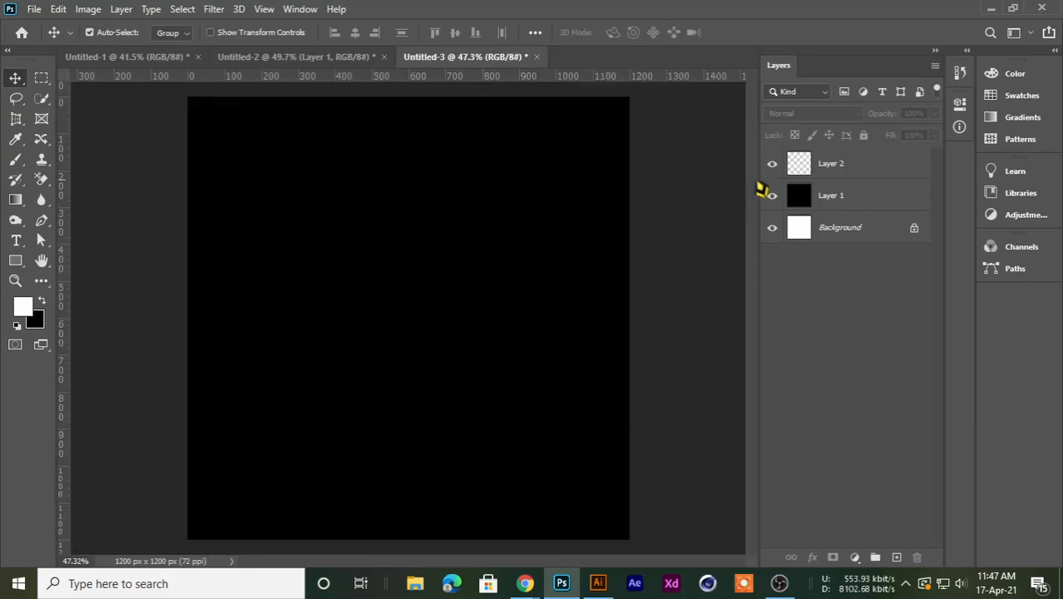
Set the brush smoothing to 100% and paint a wavy two-arch white stroke rising across the canvas on Layer 2.
left_click(839, 175)
left_click(16, 160)
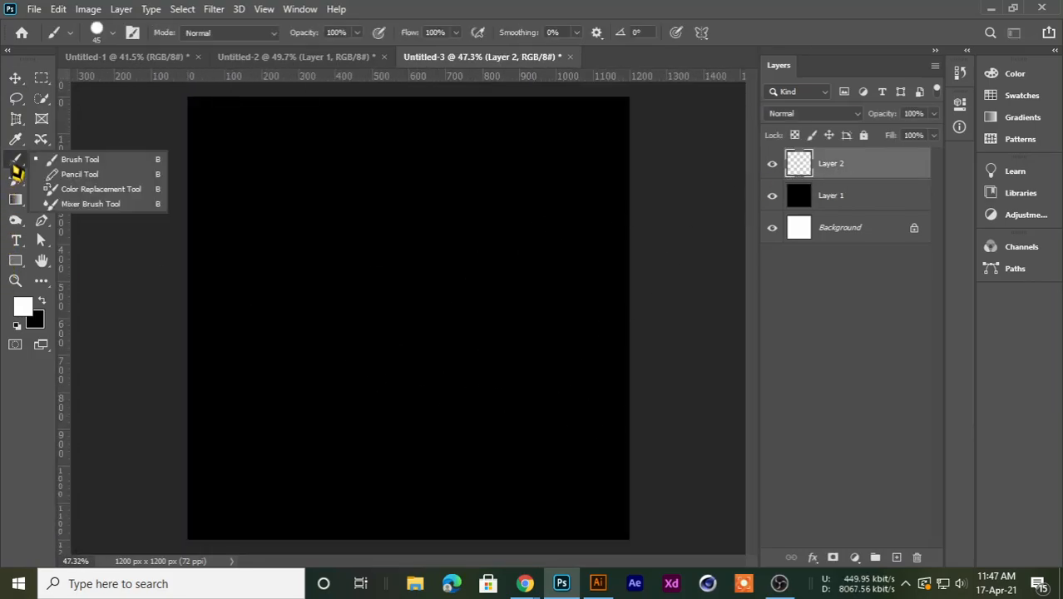
scroll(408, 202, "down", 1)
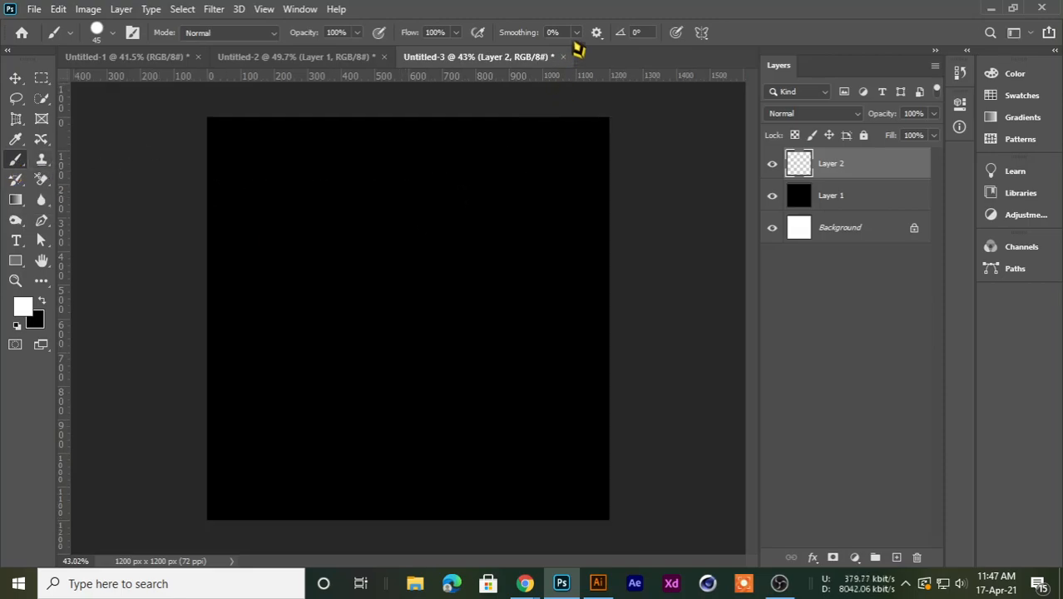
left_click(575, 34)
left_click_drag(582, 53, 650, 52)
mouse_move(292, 455)
left_mouse_down()
mouse_move(285, 365)
mouse_move(310, 330)
mouse_move(343, 324)
mouse_move(378, 345)
mouse_move(408, 410)
left_mouse_up()
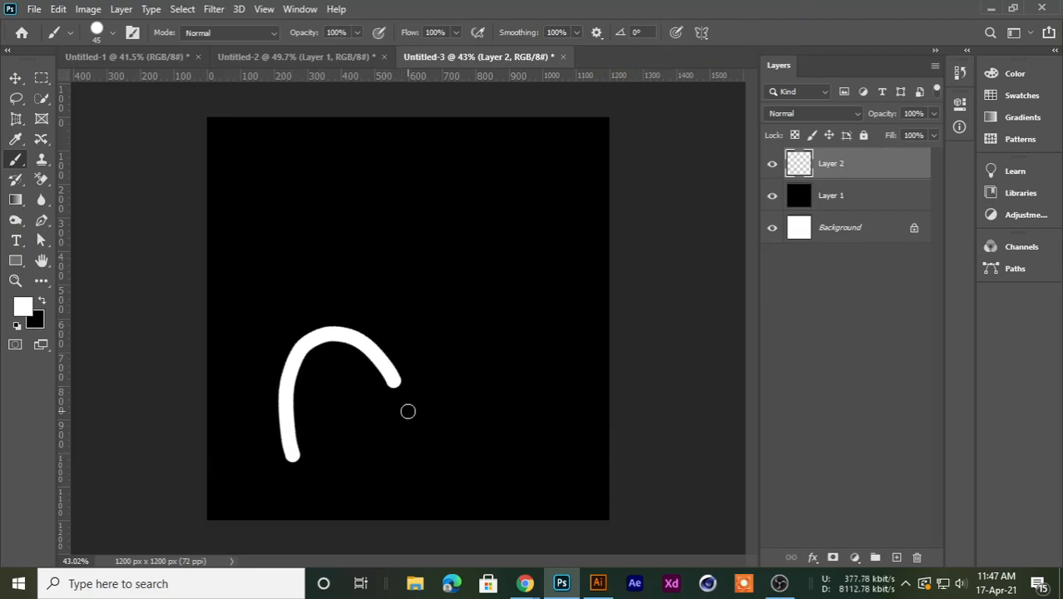
mouse_move(407, 337)
left_mouse_down()
mouse_move(443, 241)
mouse_move(477, 219)
mouse_move(528, 215)
mouse_move(601, 265)
left_mouse_up()
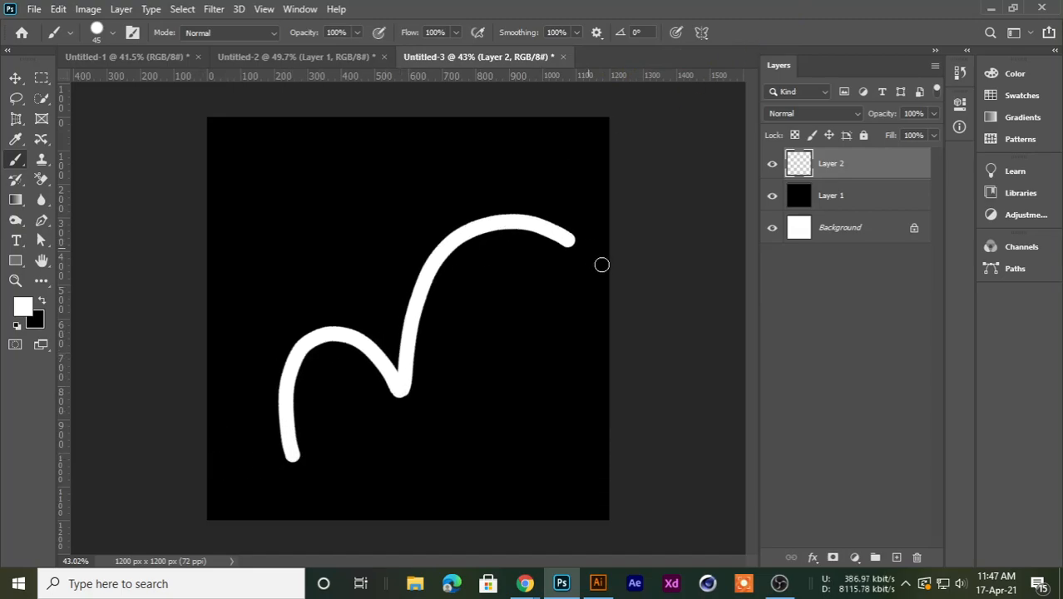
Examine the edges of the smoothed stroke up close, and compare the canvas with Layer 2 hidden and shown.
left_click(14, 79)
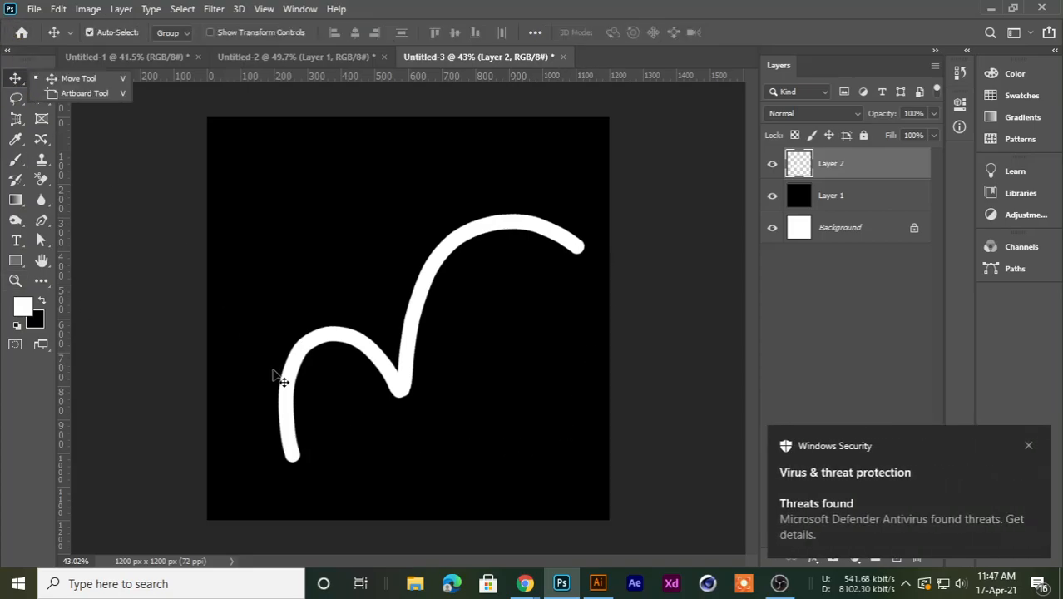
scroll(291, 376, "up", 1)
scroll(291, 375, "up", 3)
scroll(339, 302, "down", 2)
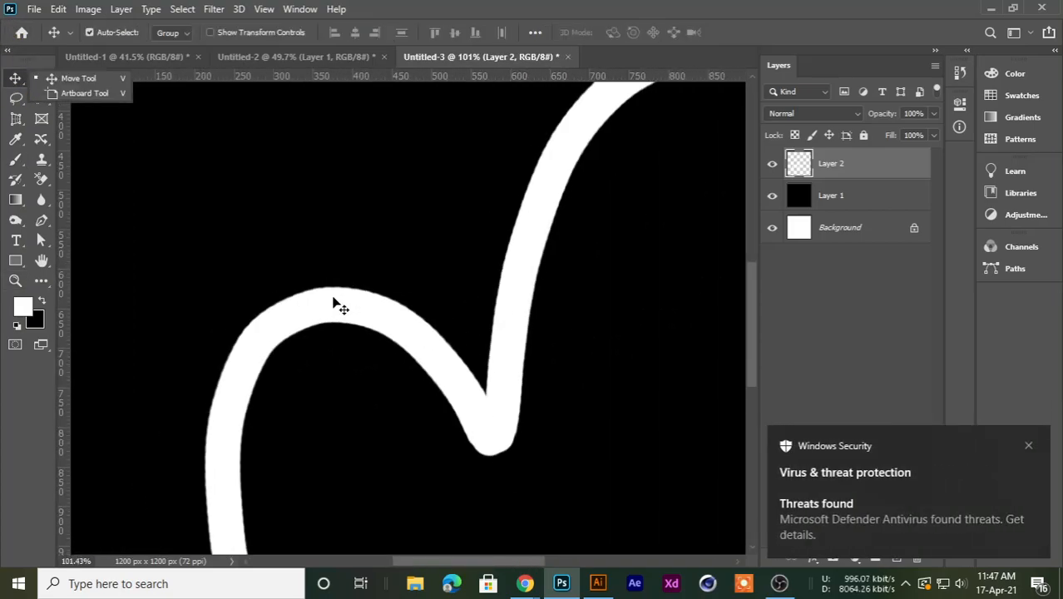
left_click(1034, 446)
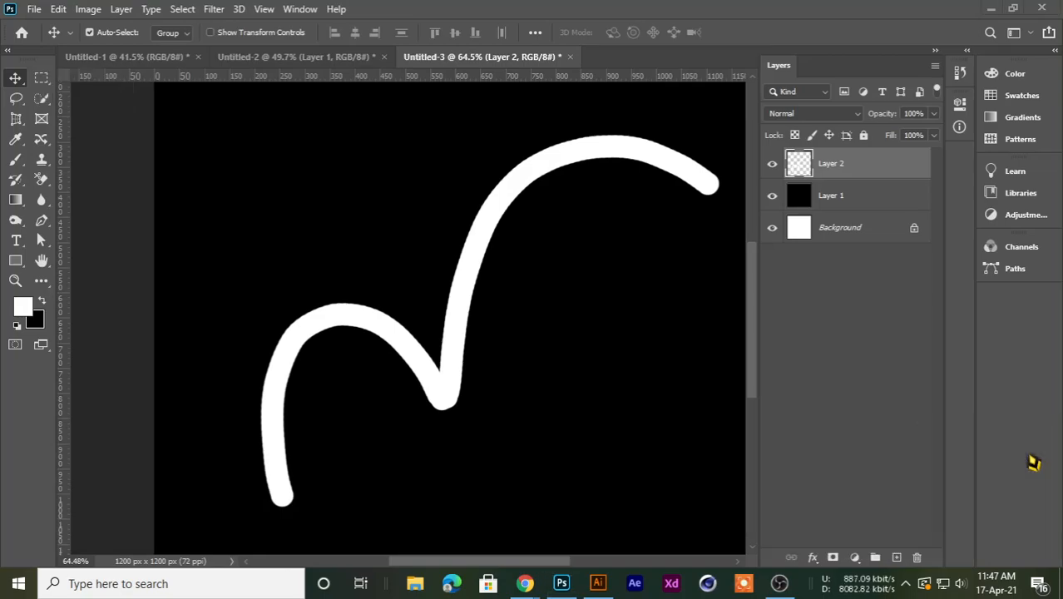
scroll(228, 264, "down", 3)
left_click(773, 165)
left_click(773, 165)
Open the blending options of Layer 2, enable Outer Glow and reset it to its default settings.
right_click(850, 171)
left_click(690, 25)
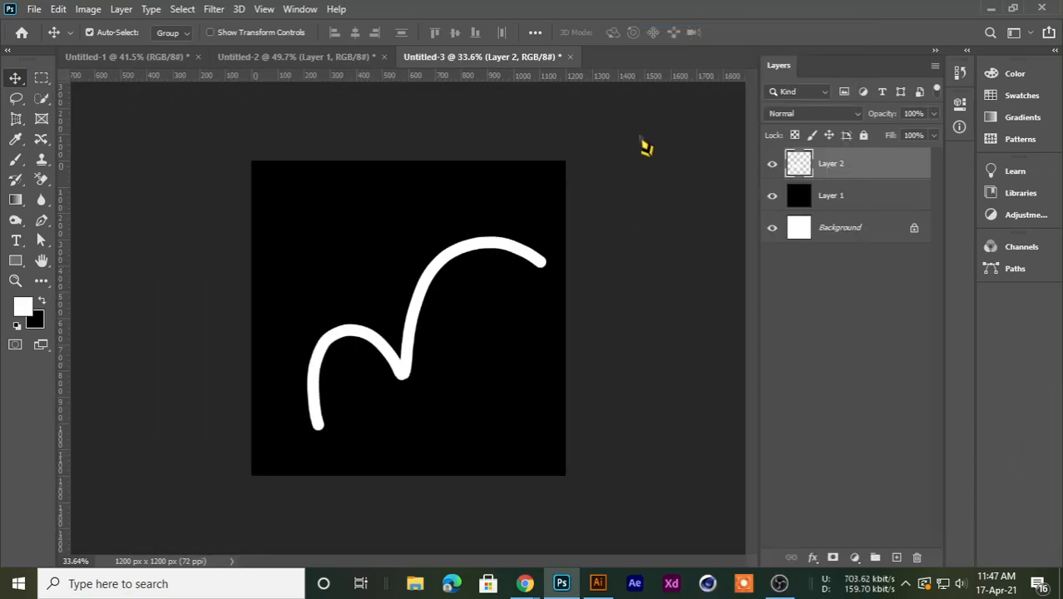
left_click_drag(537, 18, 645, 25)
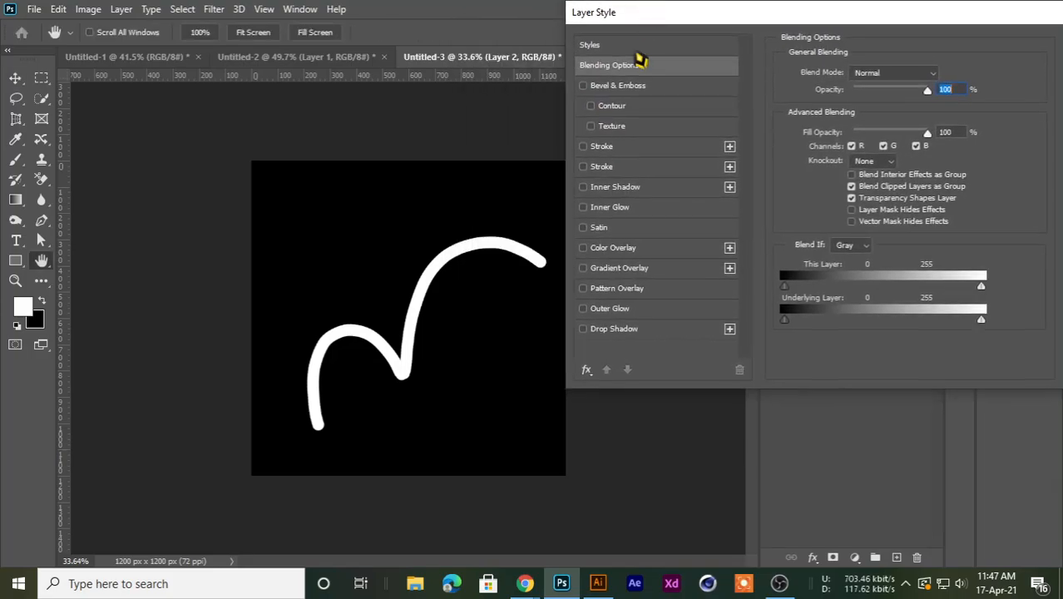
left_click(615, 309)
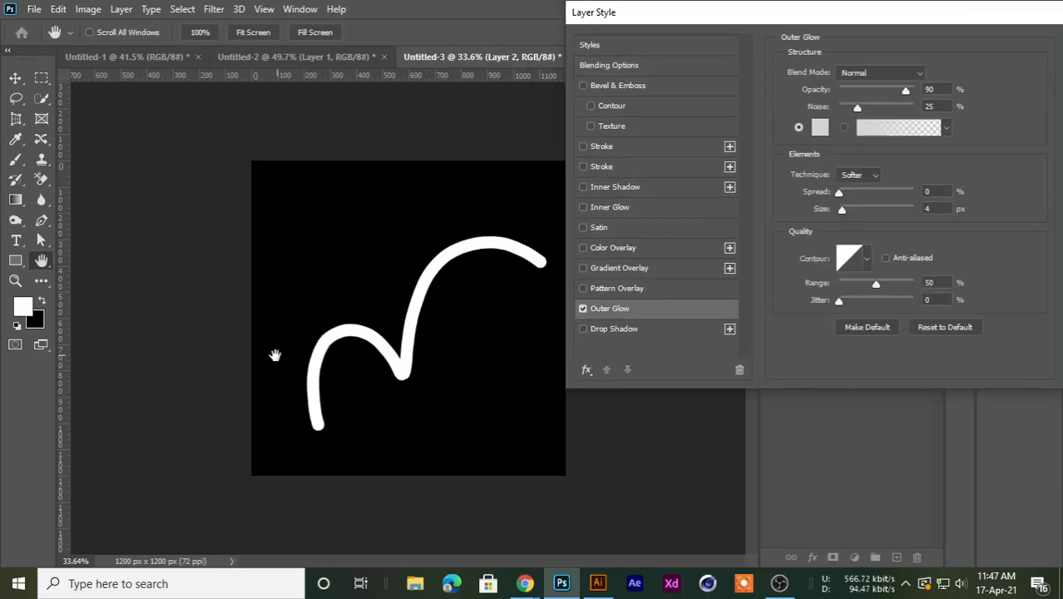
scroll(450, 384, "up", 1)
left_click(931, 328)
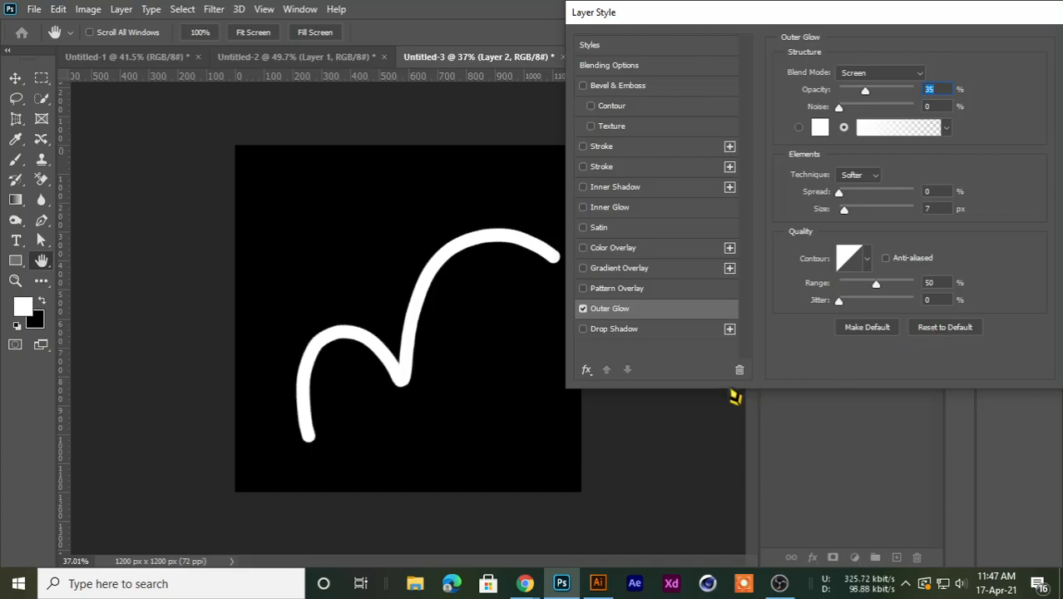
Set the Outer Glow size to 65 px, checking the glow around the white stroke.
left_click_drag(337, 331, 418, 366)
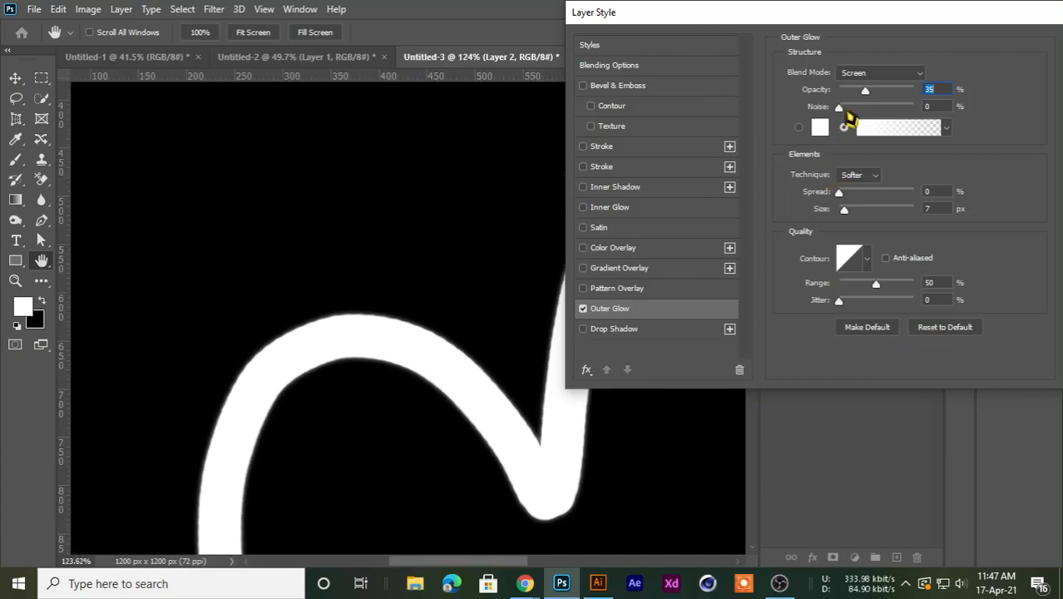
mouse_move(840, 212)
left_mouse_down()
mouse_move(870, 218)
mouse_move(858, 209)
left_mouse_up()
left_click_drag(379, 338, 297, 371)
mouse_move(420, 394)
left_mouse_down()
mouse_move(361, 367)
mouse_move(422, 379)
left_mouse_up()
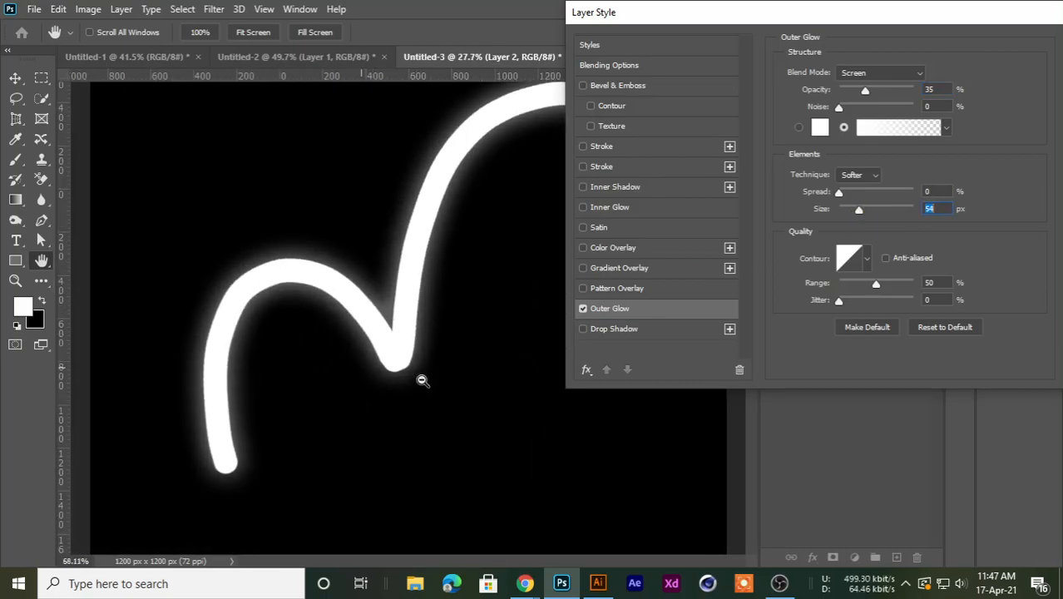
mouse_move(865, 210)
left_mouse_down()
mouse_move(852, 195)
mouse_move(862, 210)
left_mouse_up()
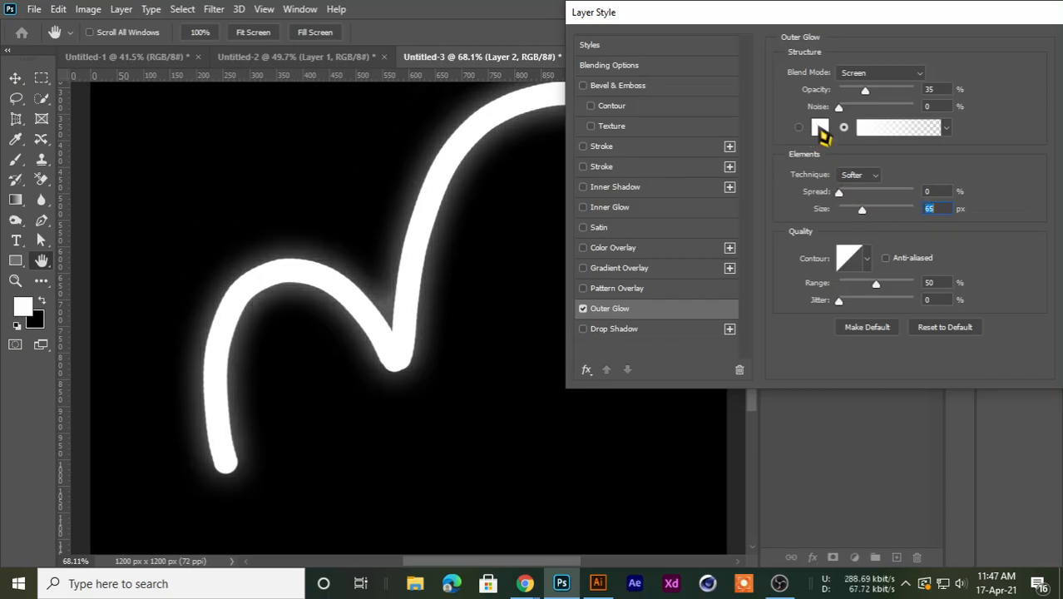
Change the Outer Glow colour to magenta #ff00fc.
left_click(820, 127)
left_click_drag(871, 301, 867, 274)
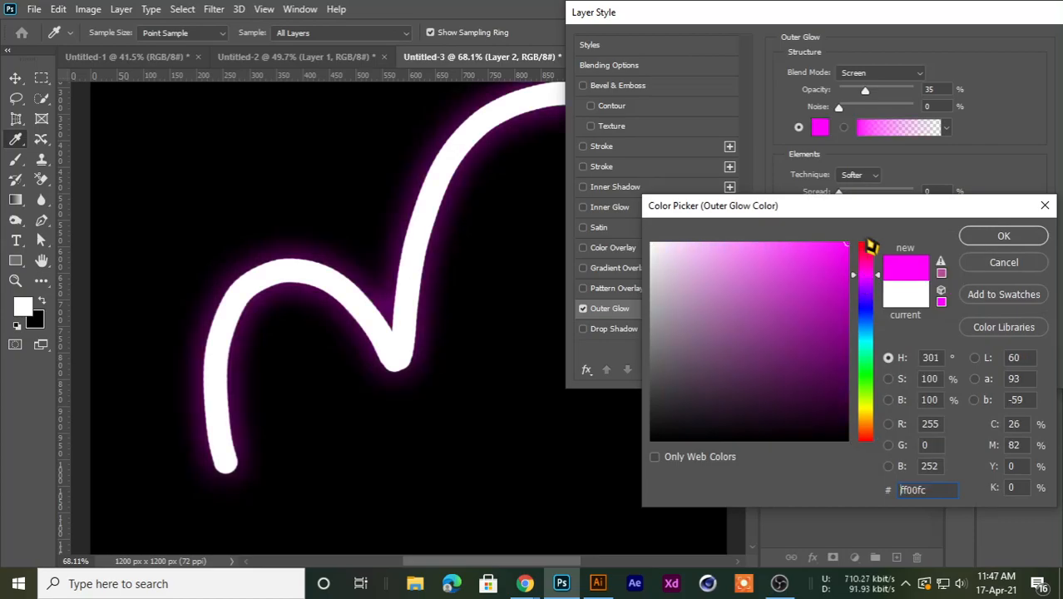
left_click(1003, 243)
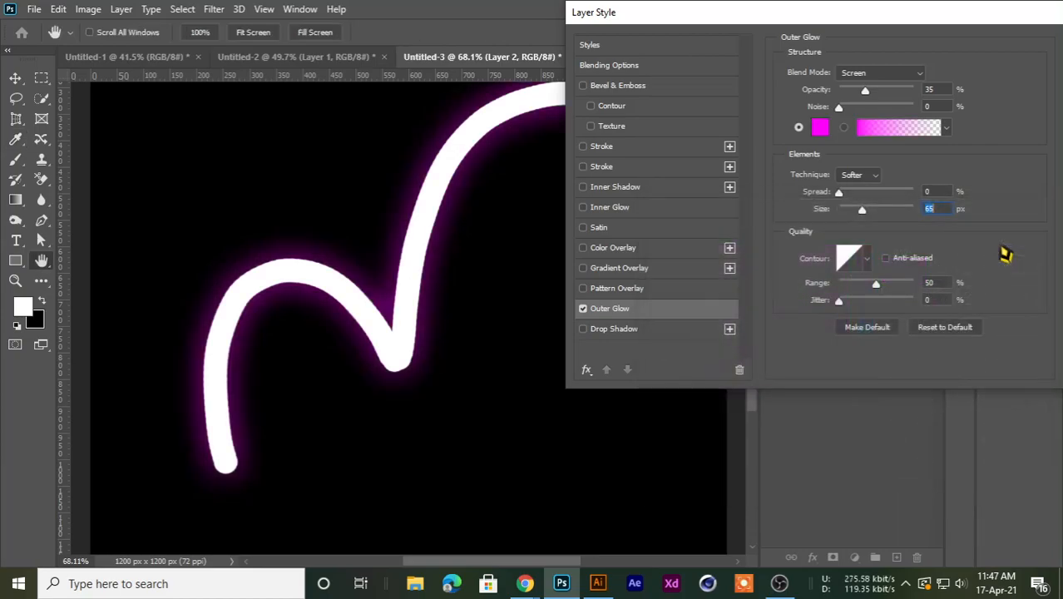
Set the Outer Glow spread to 13% and opacity to 69%, apply the layer style and inspect the glow.
left_click_drag(776, 16, 744, 16)
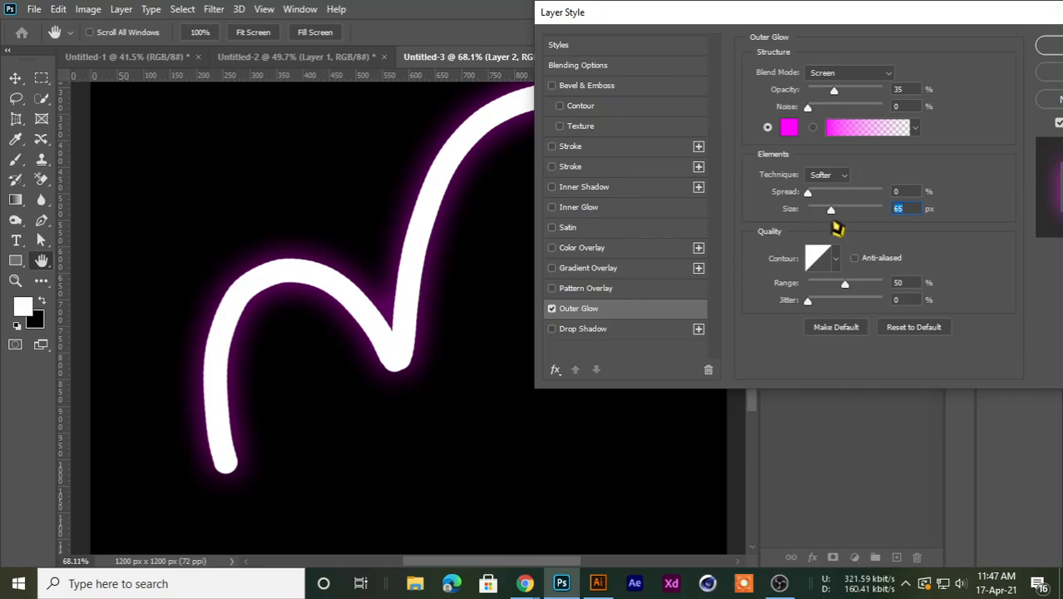
mouse_move(832, 213)
left_mouse_down()
mouse_move(854, 195)
mouse_move(808, 199)
mouse_move(818, 202)
left_mouse_up()
left_click_drag(834, 93, 859, 116)
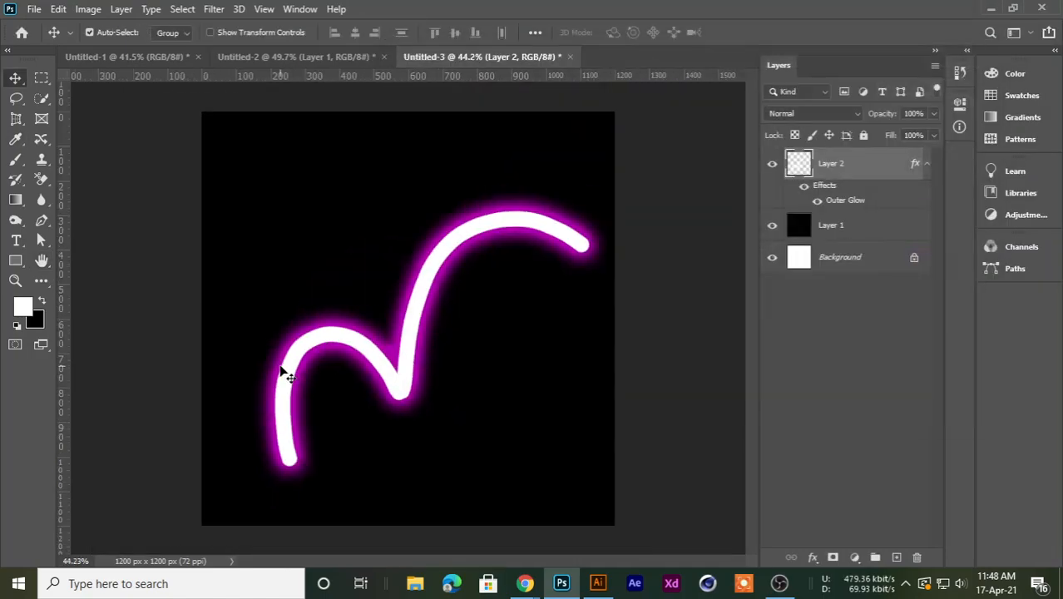
scroll(280, 371, "down", 3)
scroll(384, 416, "up", 6)
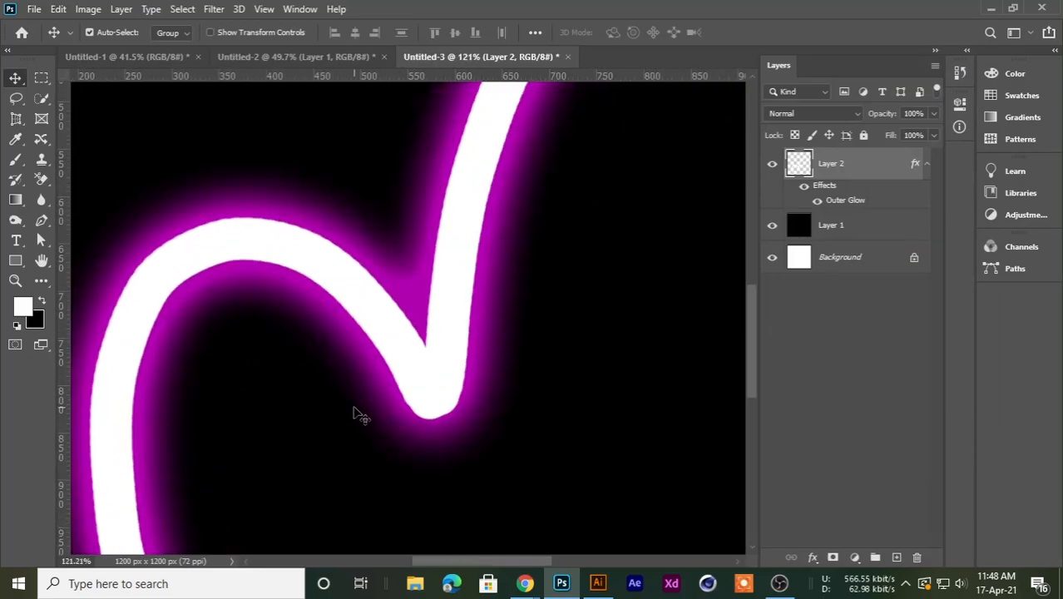
scroll(363, 417, "down", 3)
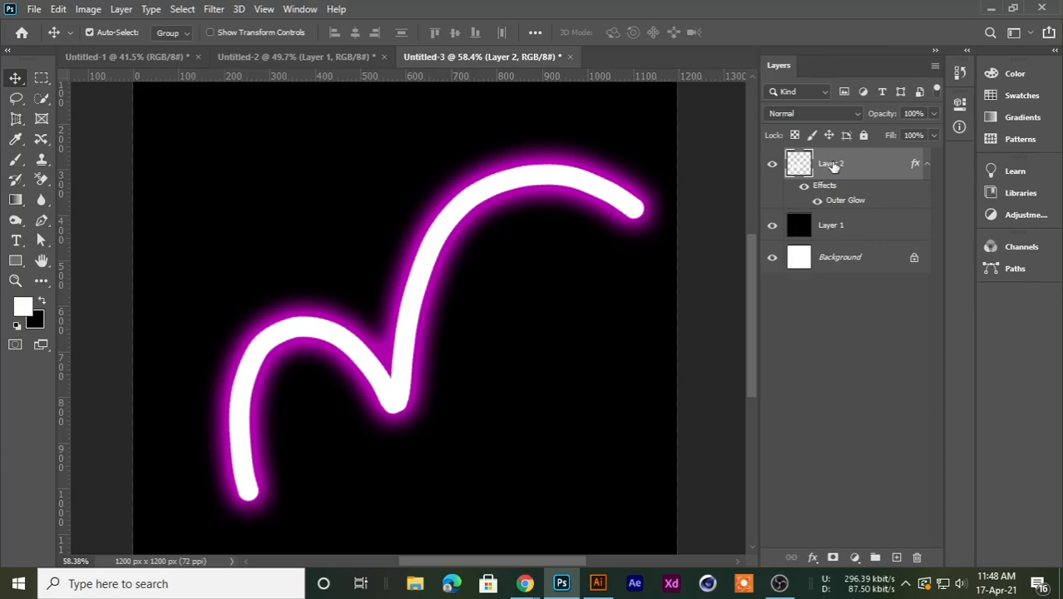
Reopen the Outer Glow settings of Layer 2 and set the opacity to 63%.
right_click(847, 175)
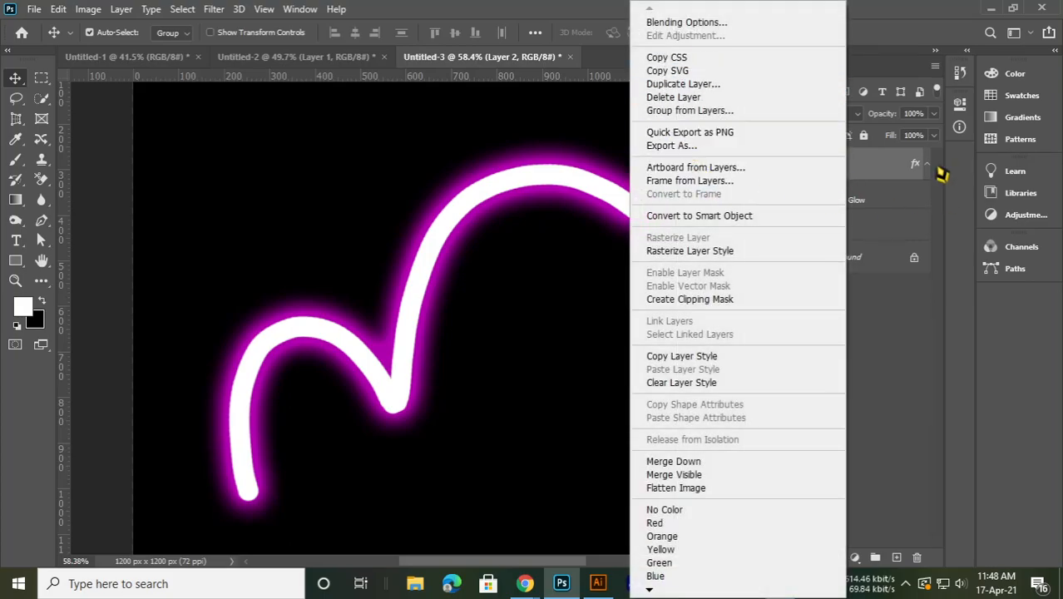
left_click(888, 192)
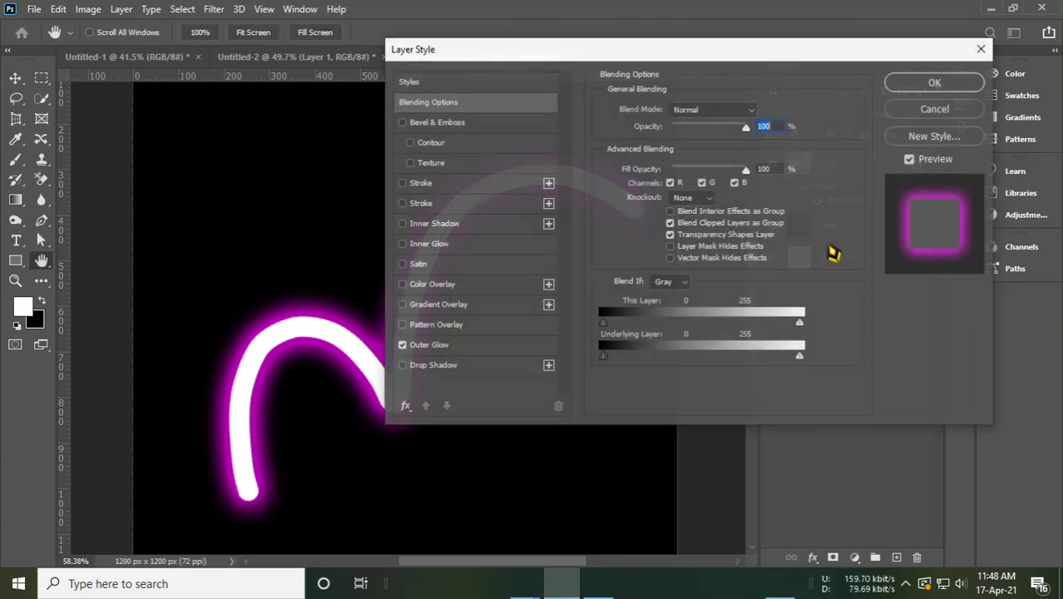
left_click_drag(602, 77, 828, 40)
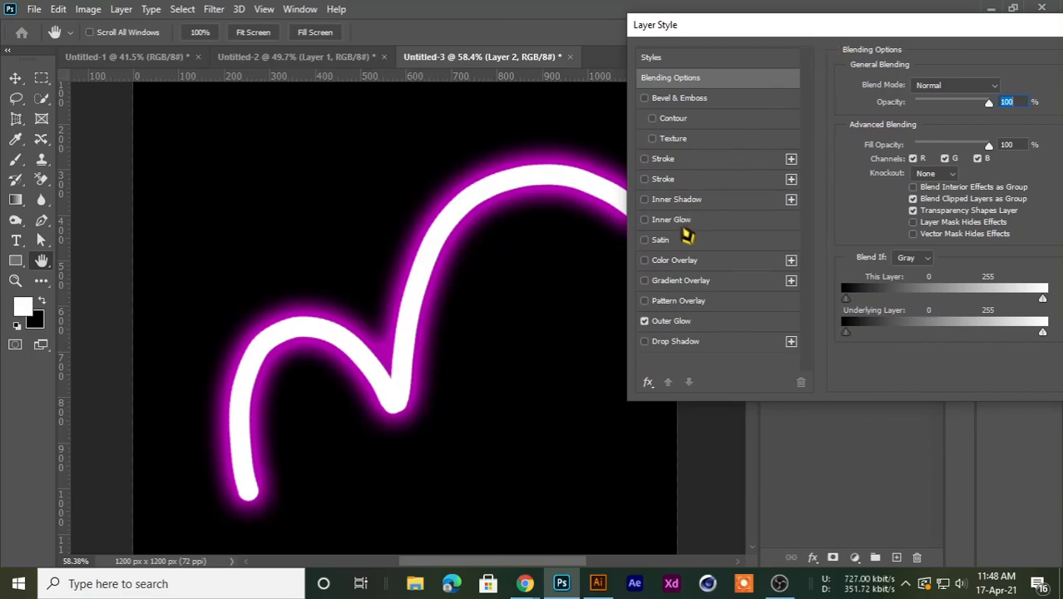
left_click(674, 323)
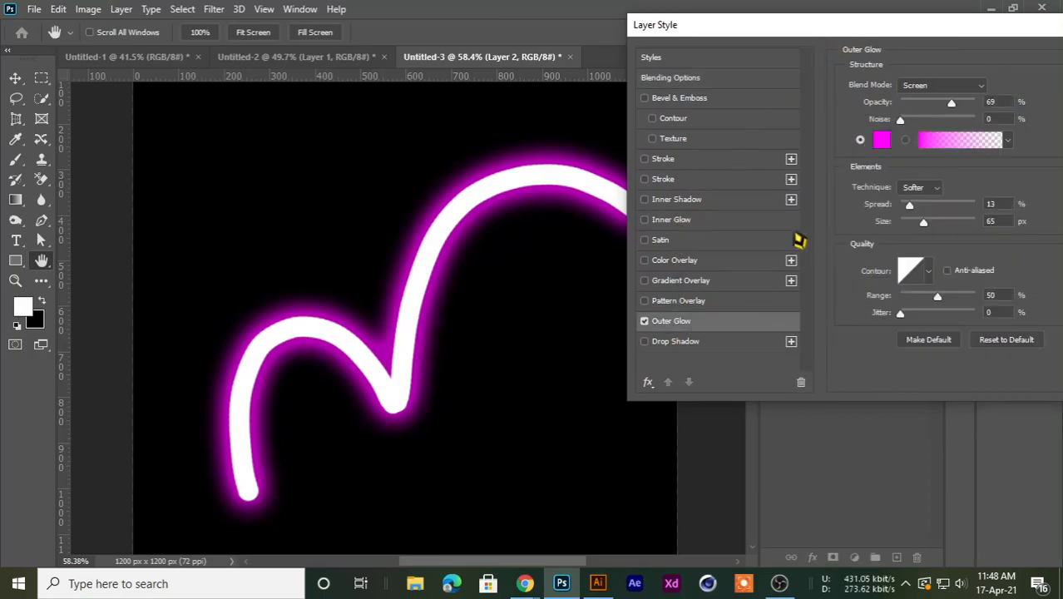
left_click_drag(799, 30, 703, 37)
left_click_drag(770, 106, 765, 106)
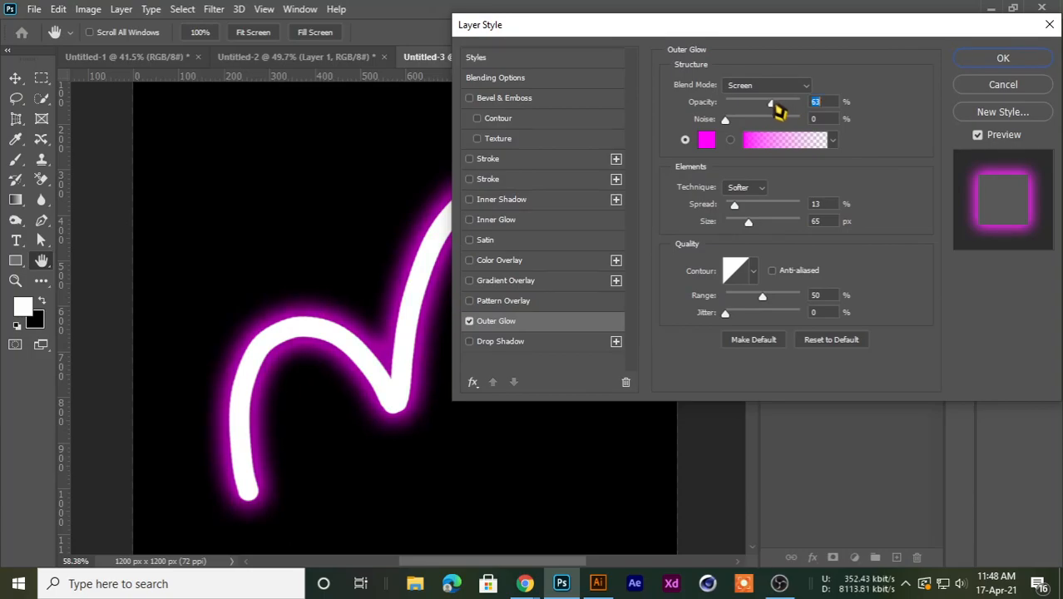
Switch the Outer Glow technique to Precise and set the size to 32 px.
left_click(743, 188)
left_click(748, 203)
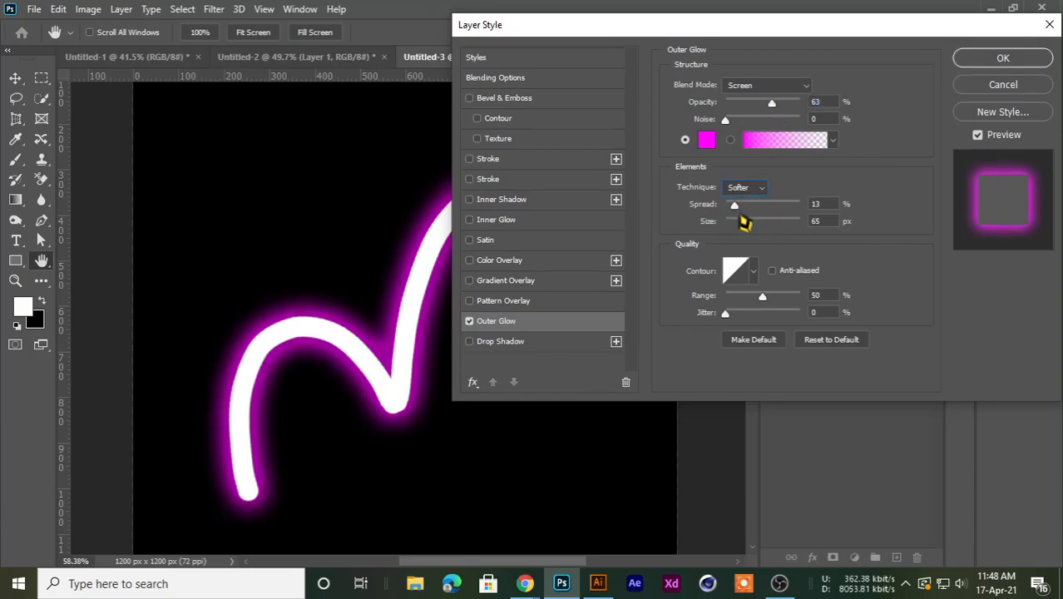
left_click(742, 191)
left_click(748, 219)
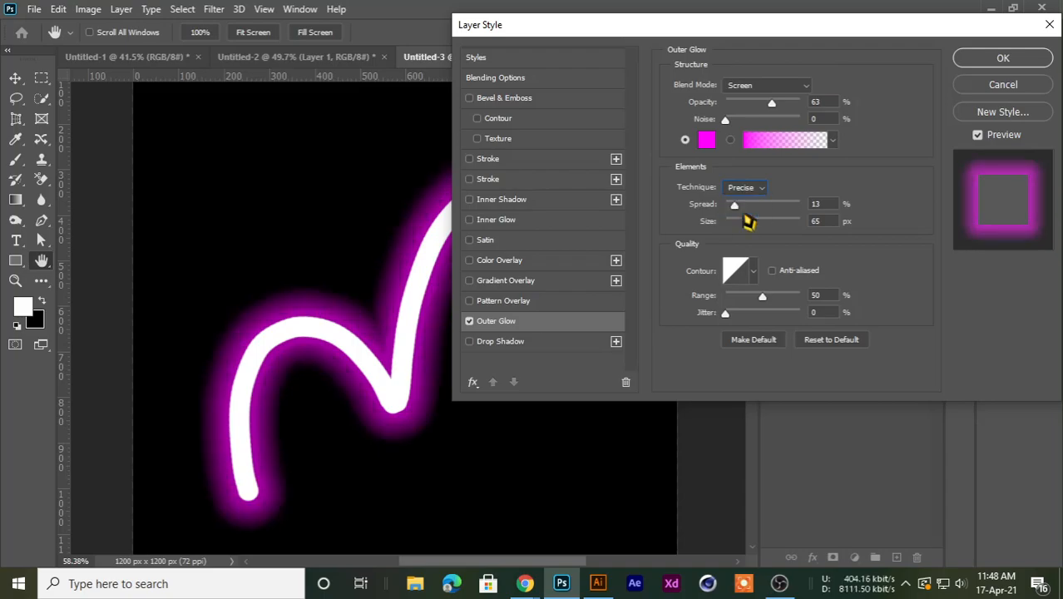
left_click_drag(675, 24, 770, 11)
mouse_move(844, 210)
left_mouse_down()
mouse_move(867, 212)
mouse_move(829, 211)
left_mouse_up()
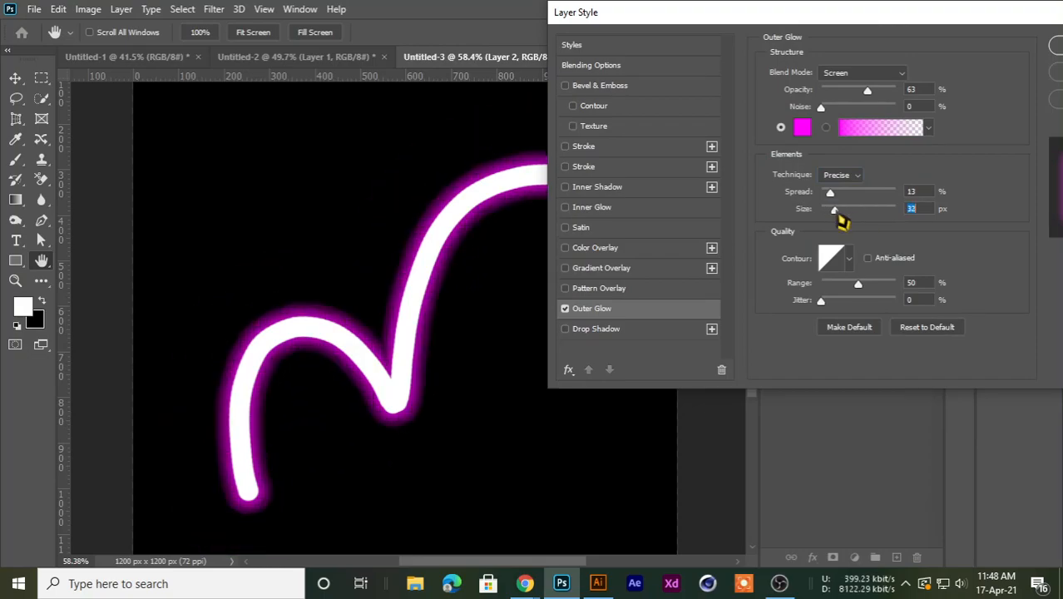
Try out the various contour presets for the Outer Glow and compare how each one reshapes the glow.
left_click(850, 263)
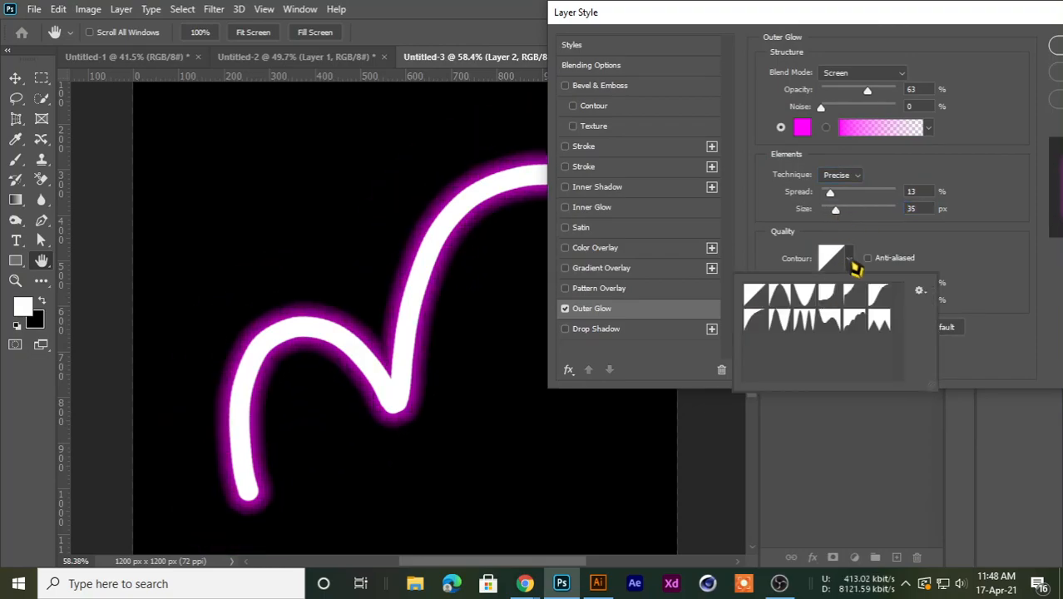
left_click(780, 297)
left_click(803, 297)
left_click(822, 297)
left_click(851, 297)
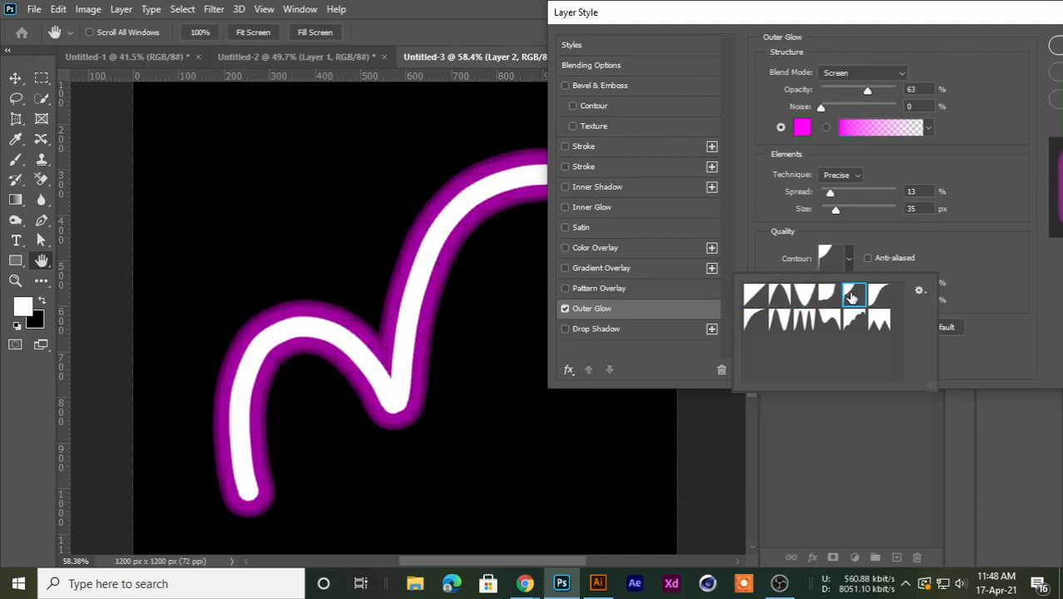
left_click(877, 295)
left_click(757, 320)
left_click(779, 322)
left_click(802, 322)
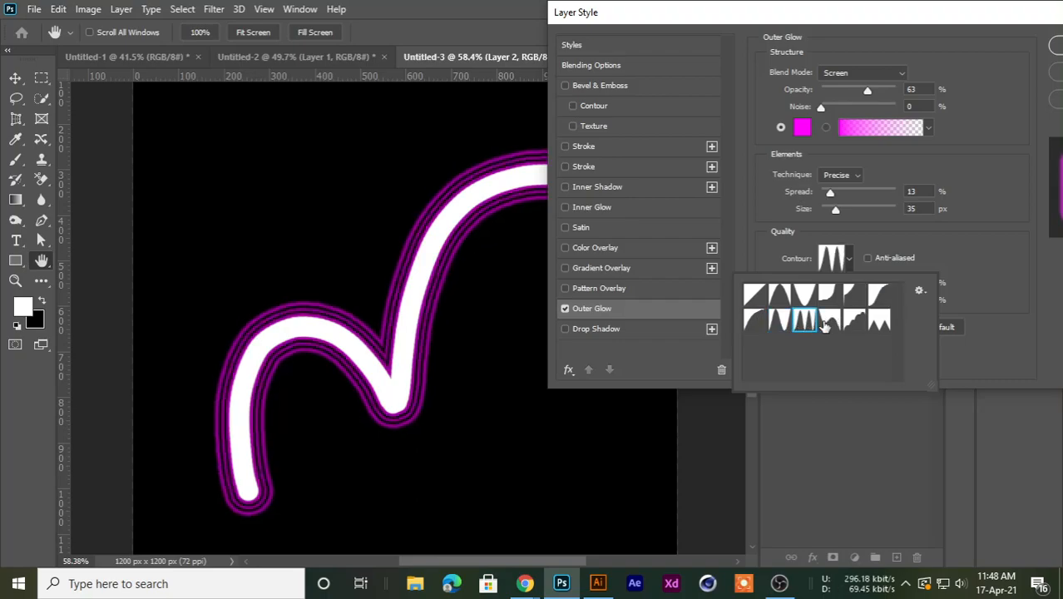
left_click(828, 321)
left_click(854, 321)
left_click(879, 321)
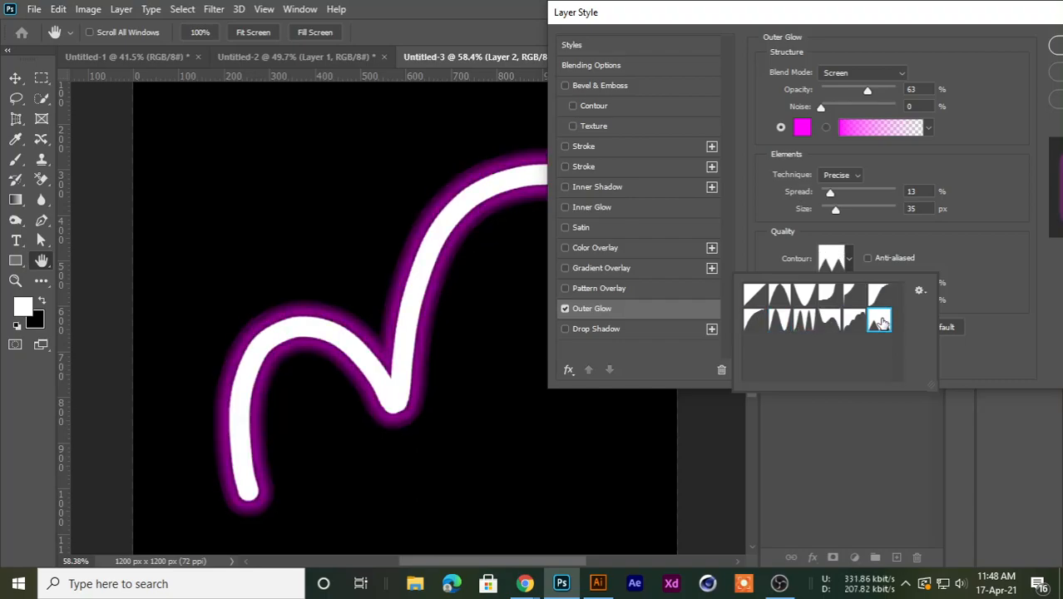
left_click(828, 321)
left_click(853, 321)
left_click(879, 320)
Set the Outer Glow contour back to the linear preset, apply the layer style and inspect the glow's edges up close.
left_click(778, 293)
left_click(755, 293)
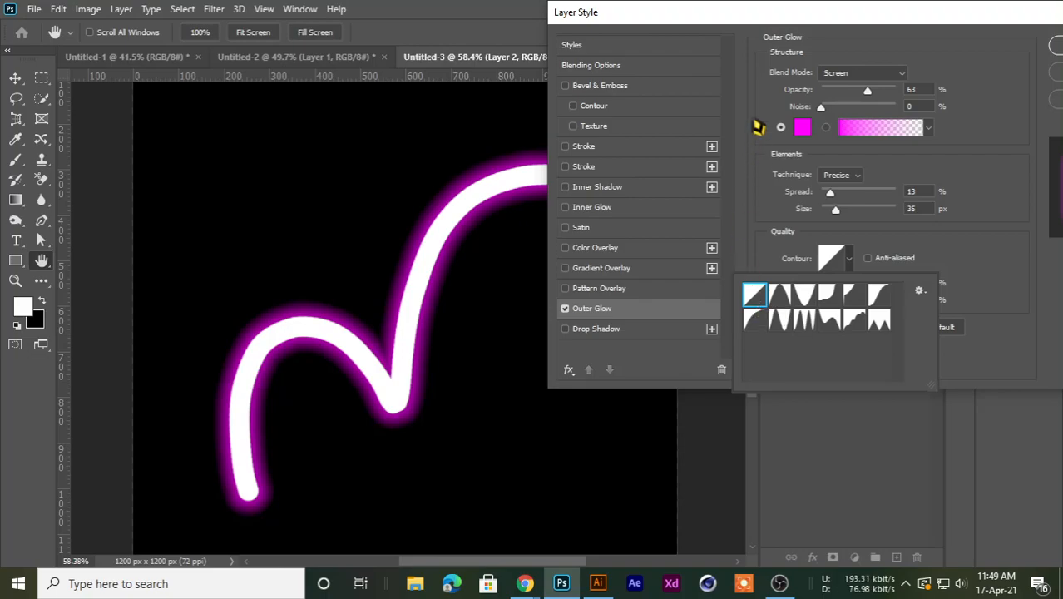
double_click(753, 296)
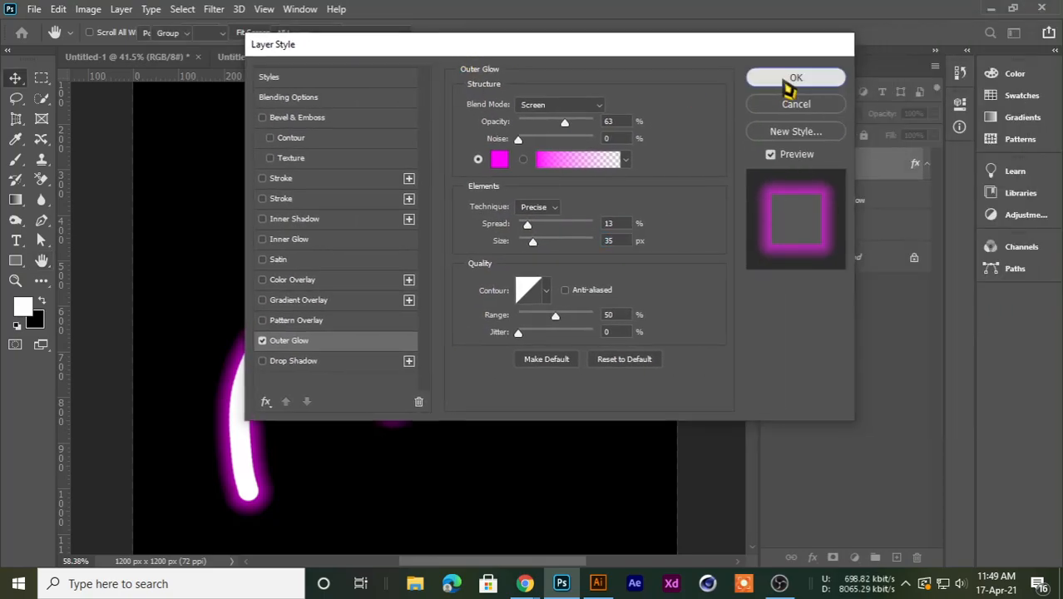
left_click(783, 80)
scroll(380, 360, "up", 15)
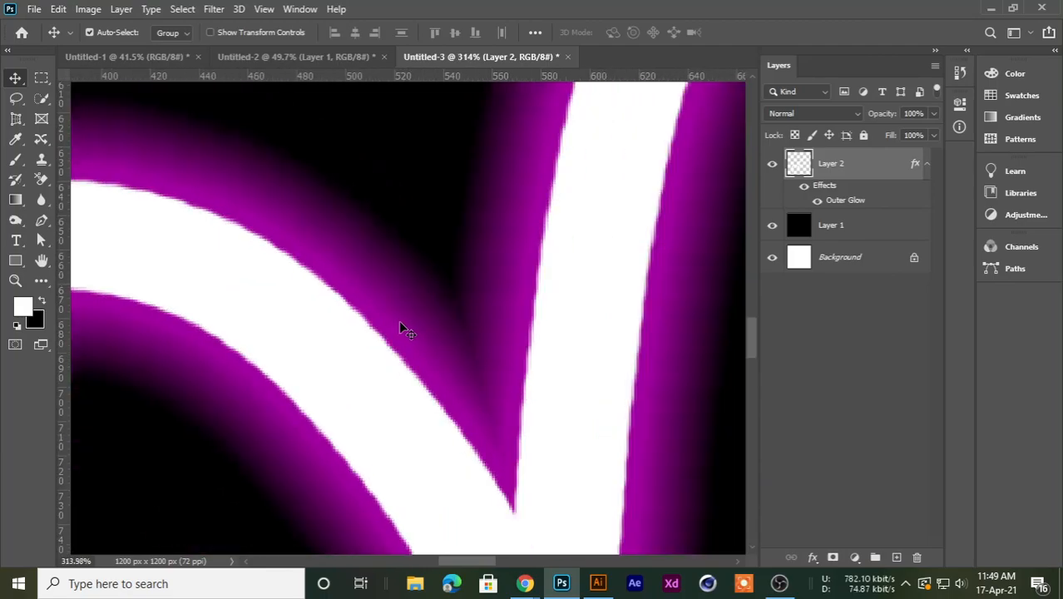
scroll(400, 325, "down", 8)
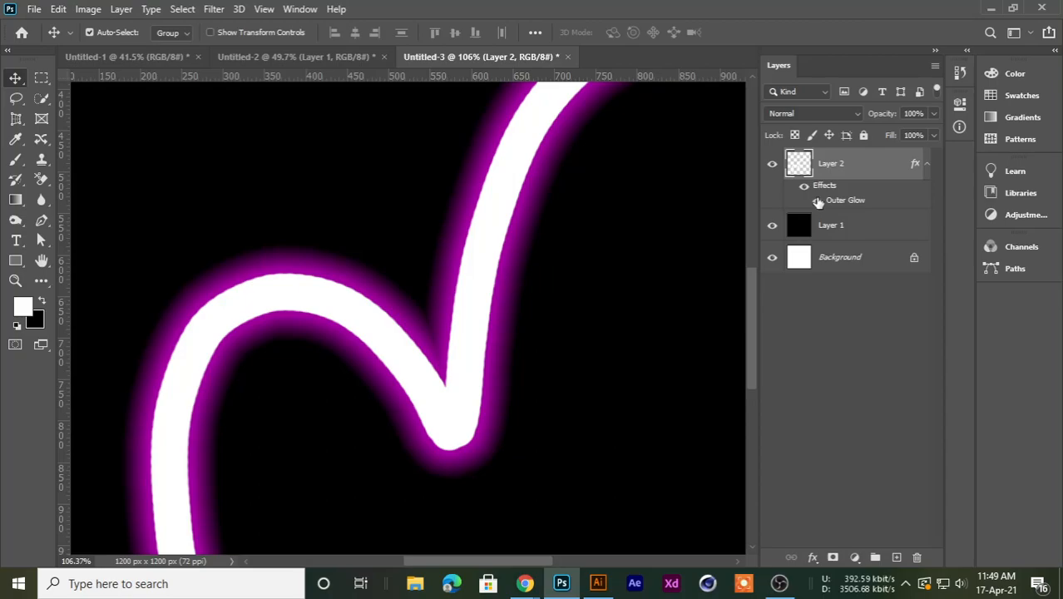
Convert Layer 2's Outer Glow effect into its own separate layer and check it by switching its visibility.
right_click(847, 194)
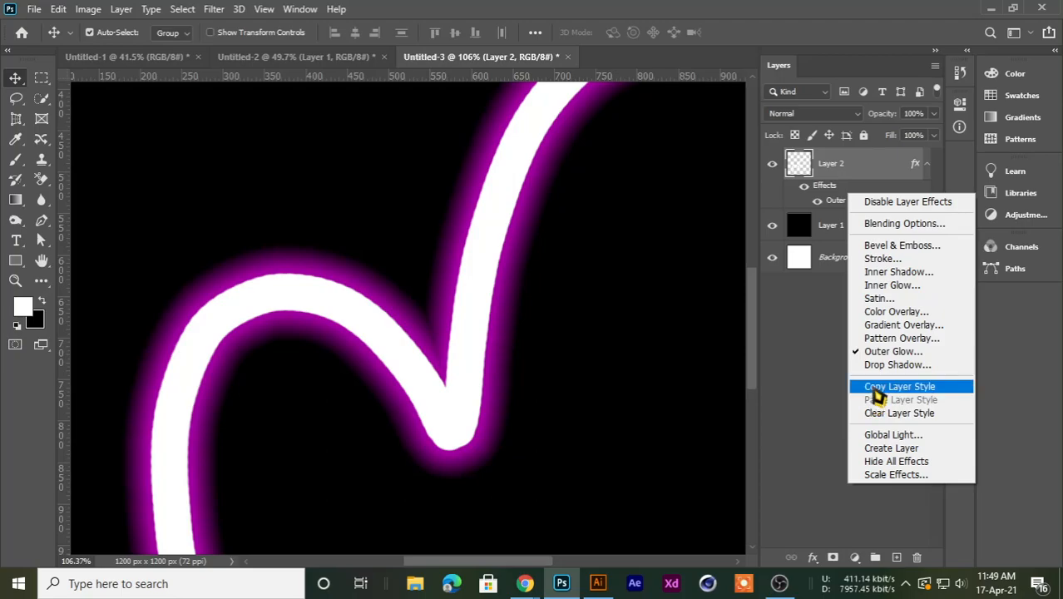
left_click(880, 449)
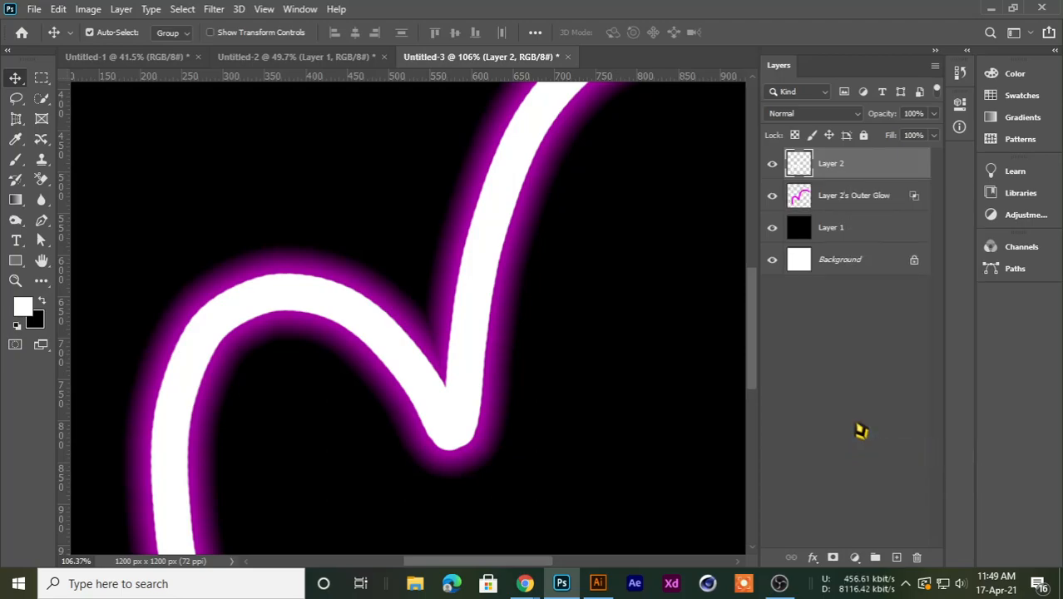
left_click(767, 198)
left_click(767, 198)
scroll(528, 263, "down", 3)
Apply the Average blur filter to Layer 2.
left_click(827, 167)
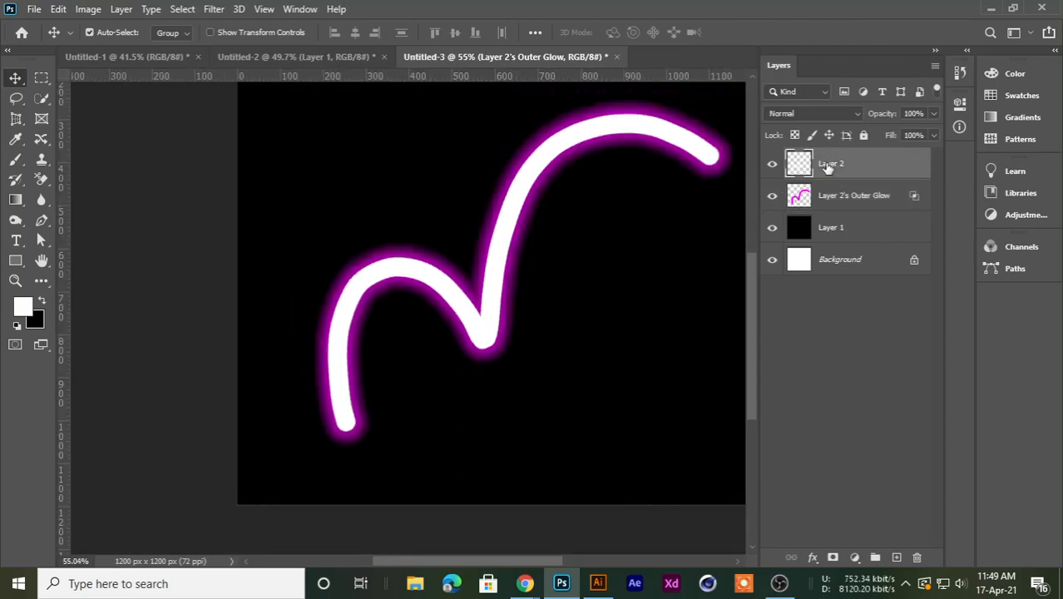
left_click(213, 9)
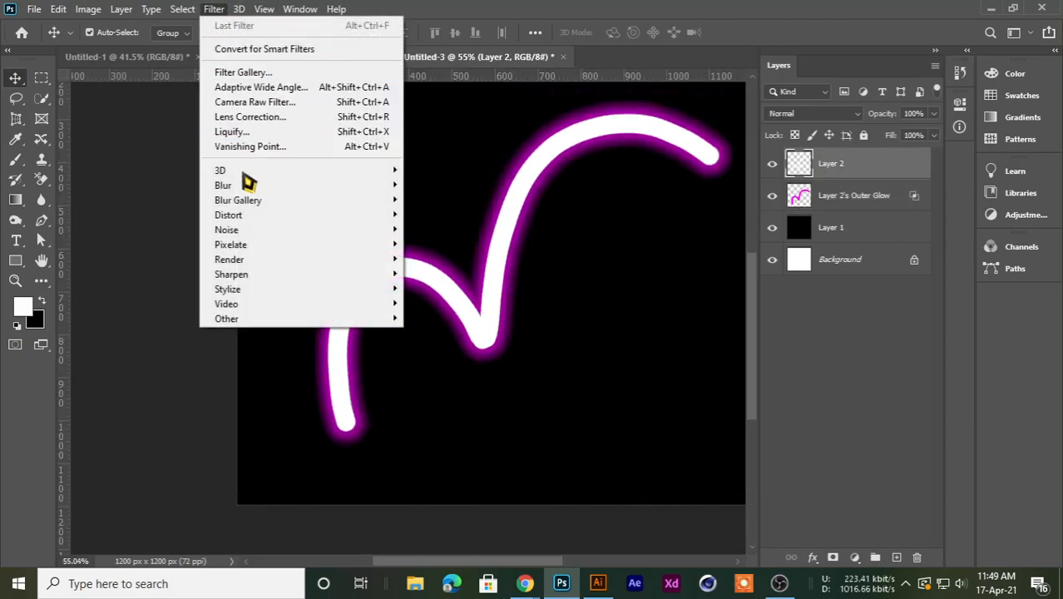
left_click(469, 186)
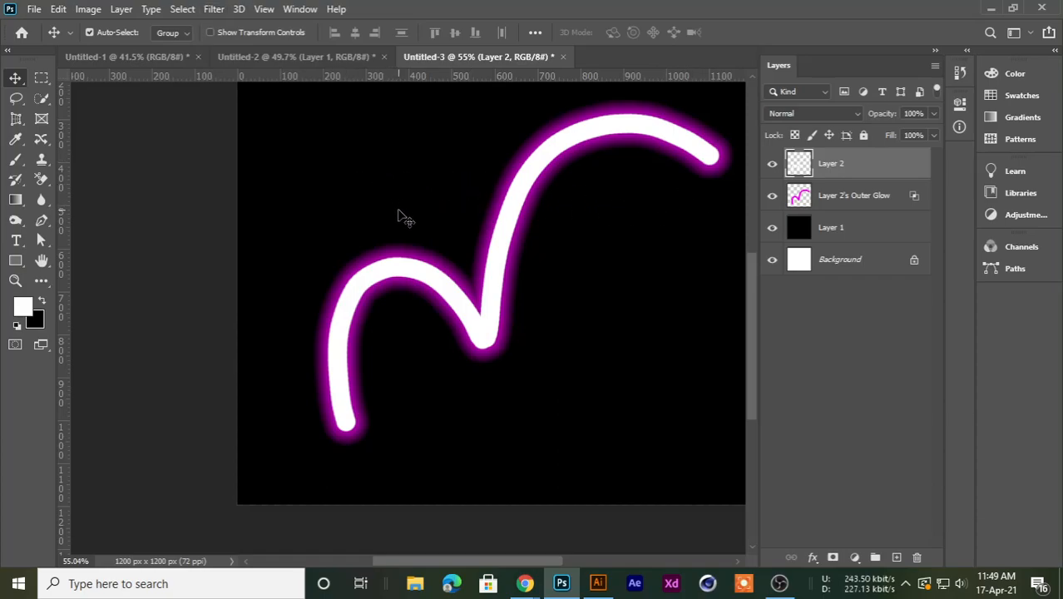
Apply a Gaussian Blur with a radius of 1.9 pixels to Layer 2 and compare the stroke with the layer hidden and shown.
left_click(214, 9)
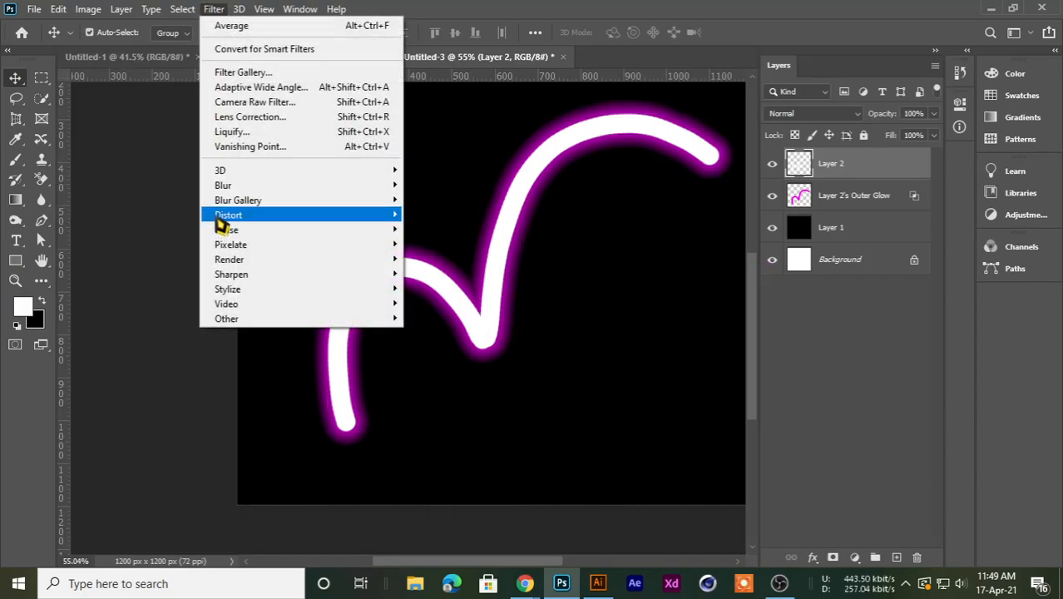
mouse_move(223, 184)
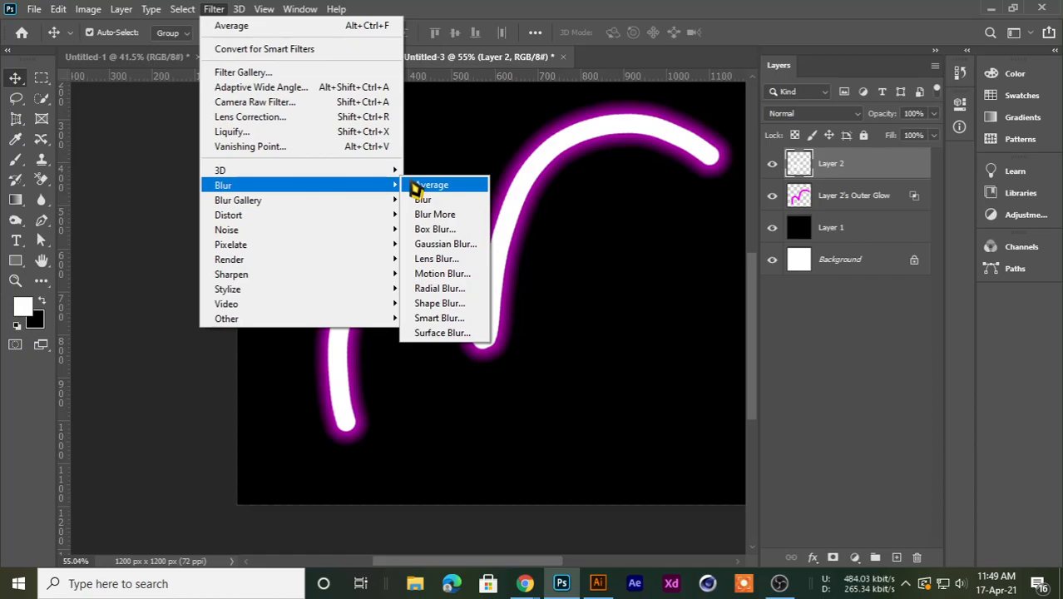
left_click(445, 244)
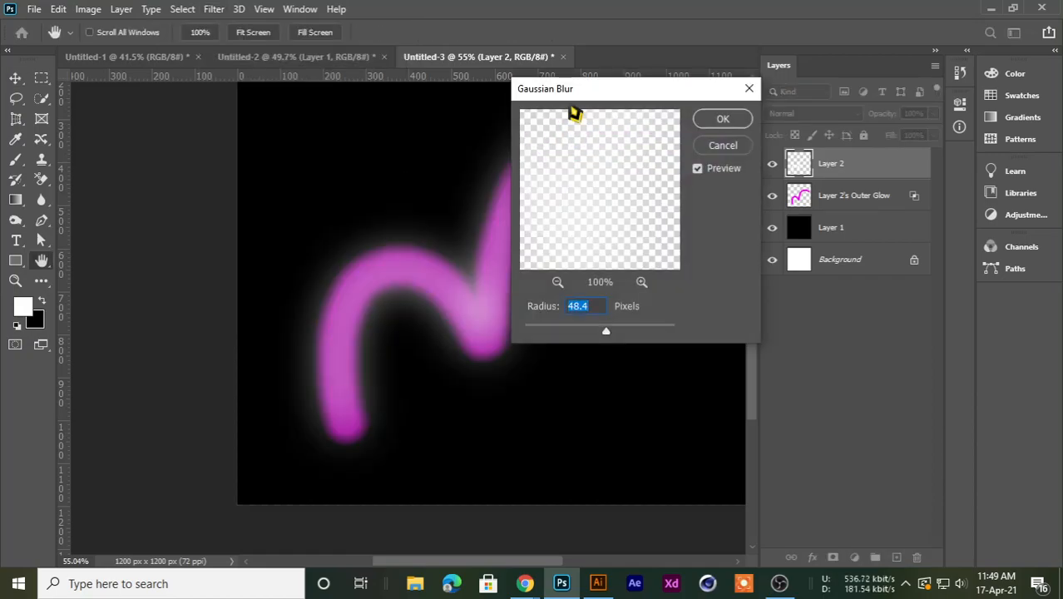
left_click_drag(580, 93, 603, 88)
left_click_drag(629, 328, 562, 338)
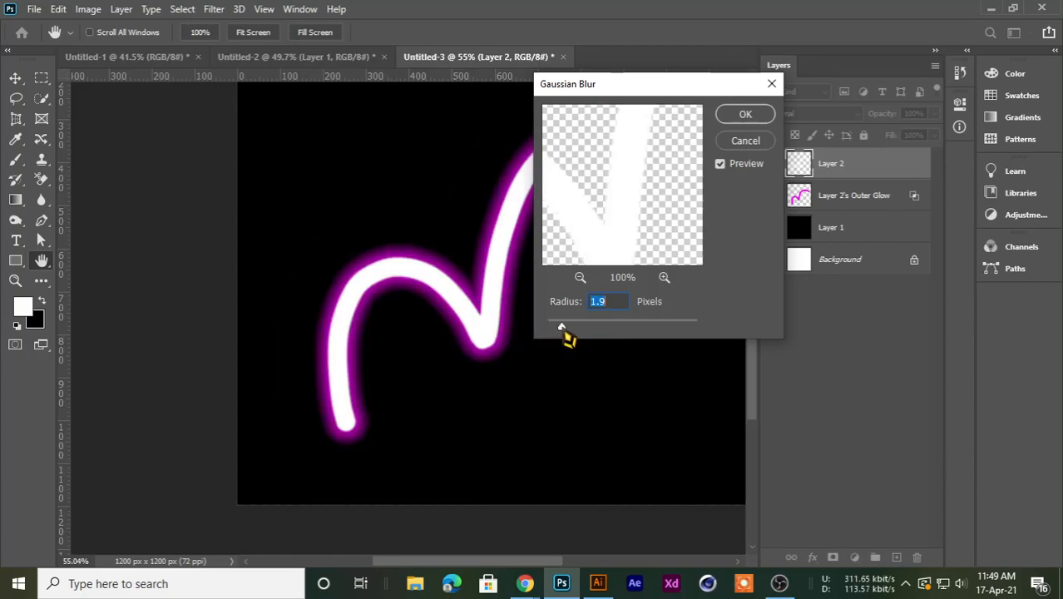
left_click(742, 118)
scroll(422, 341, "down", 8)
scroll(374, 384, "up", 10)
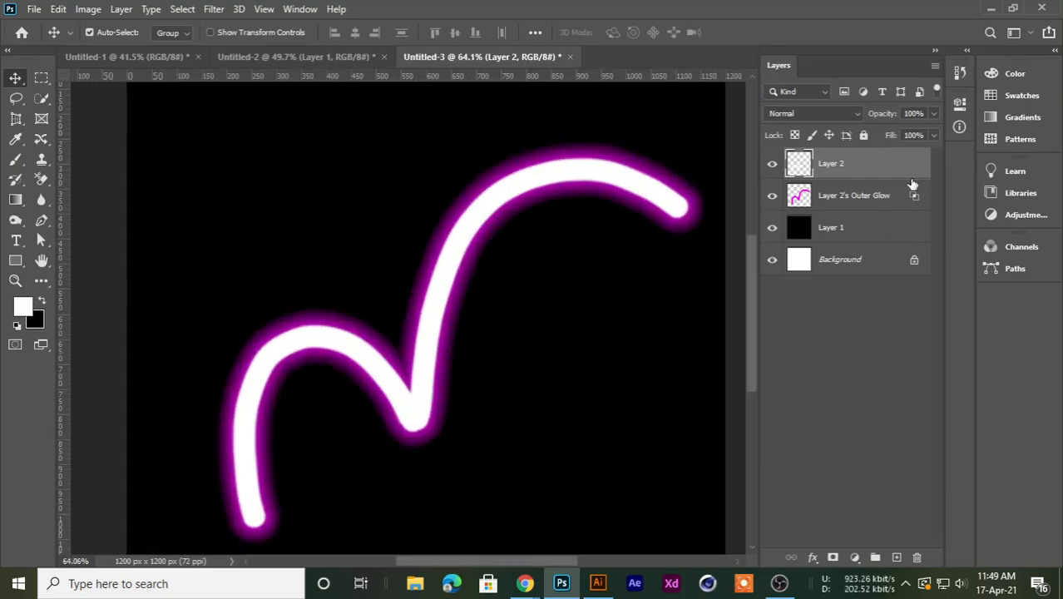
left_click(772, 164)
left_click(772, 164)
Add a new Outer Glow to Layer 2 with a spread of 0% and a size of 9 px.
right_click(878, 159)
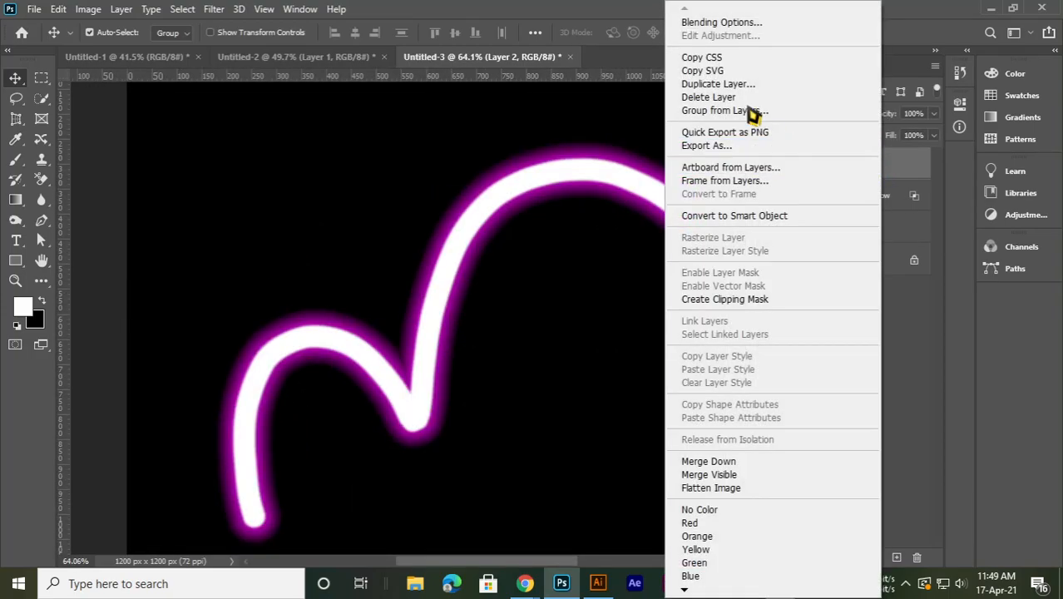
left_click(694, 21)
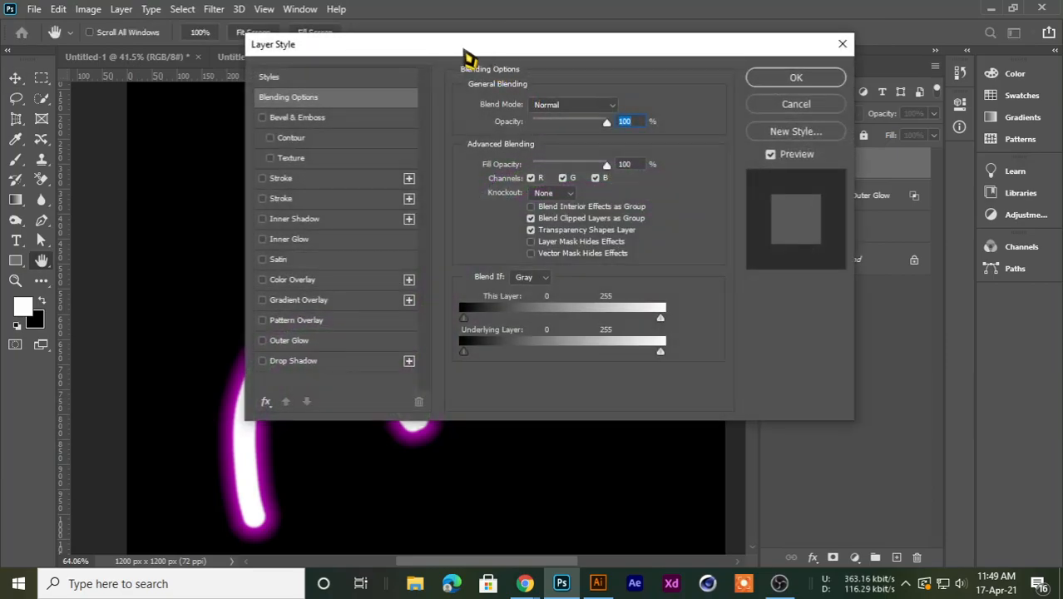
left_click_drag(465, 52, 881, 28)
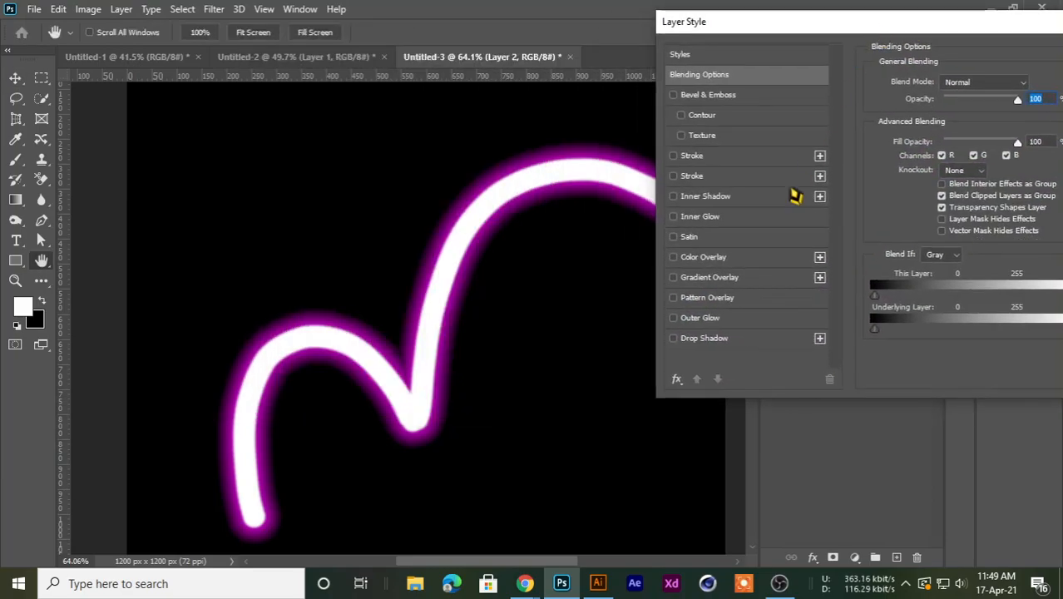
left_click(717, 322)
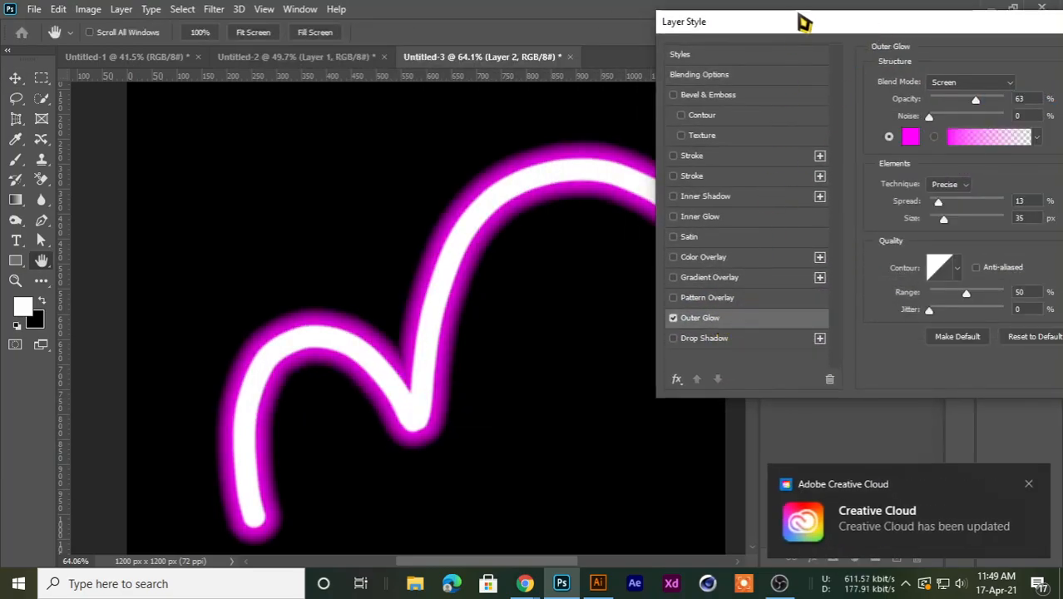
left_click_drag(804, 20, 762, 23)
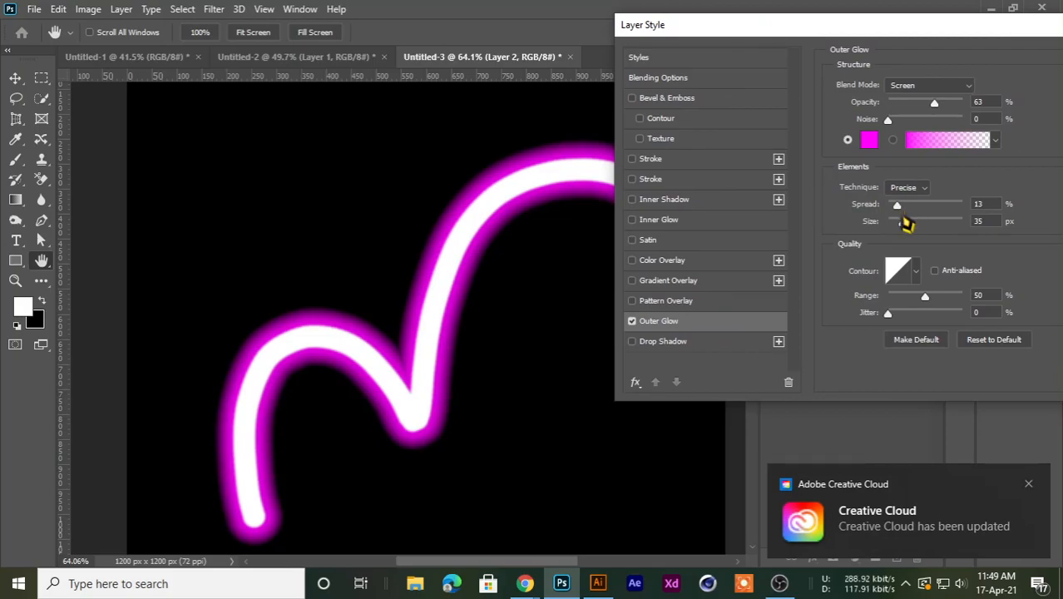
mouse_move(900, 233)
left_mouse_down()
mouse_move(909, 208)
mouse_move(903, 223)
left_mouse_up()
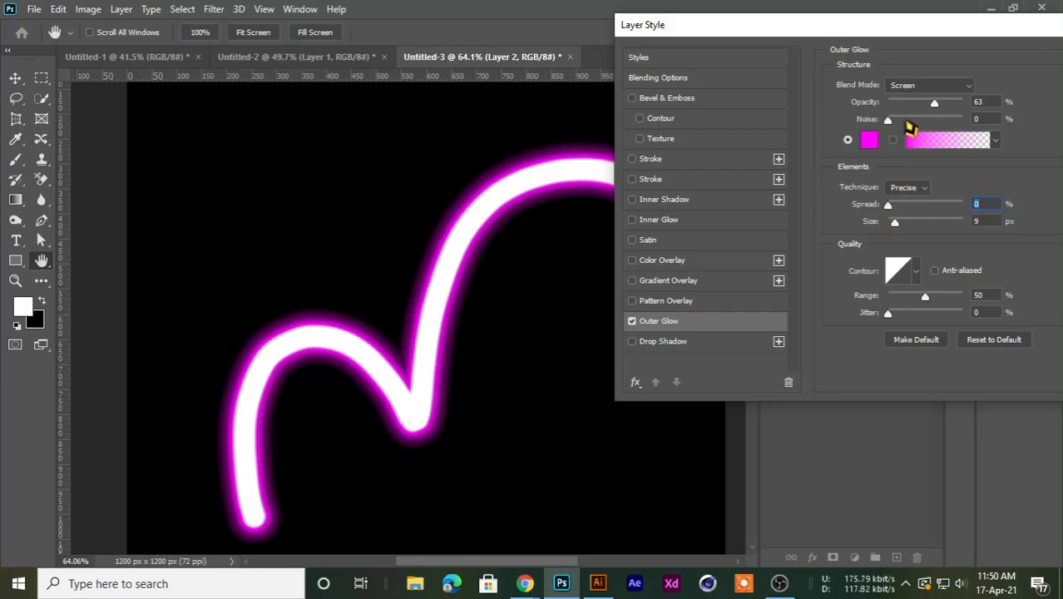
Set the new Outer Glow's opacity to 31%, apply the layer style and inspect the result with Layer 2 hidden and shown.
mouse_move(933, 108)
left_mouse_down()
mouse_move(894, 116)
mouse_move(918, 119)
left_mouse_up()
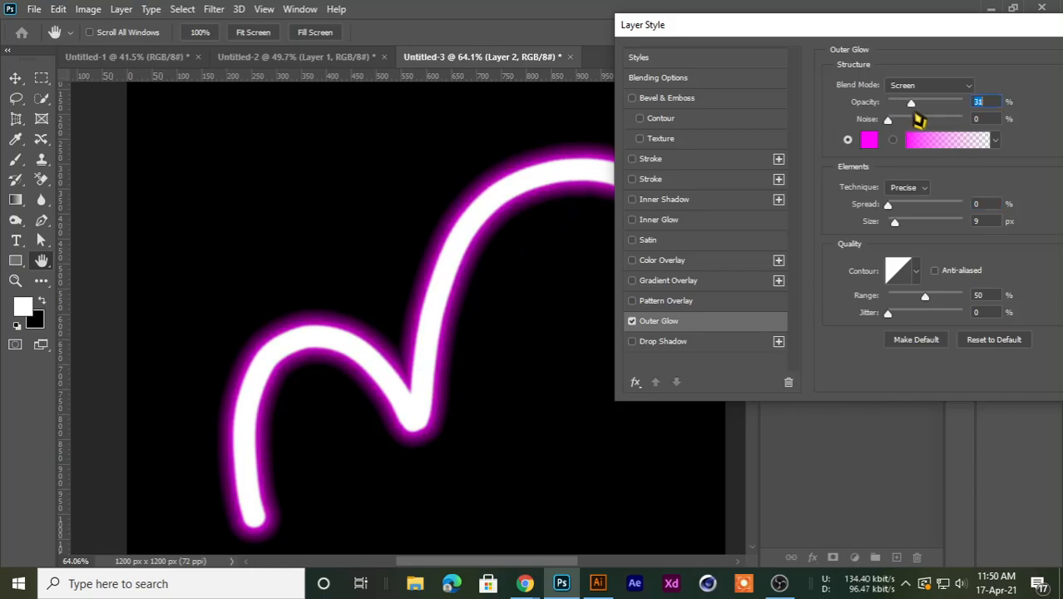
left_click(849, 56)
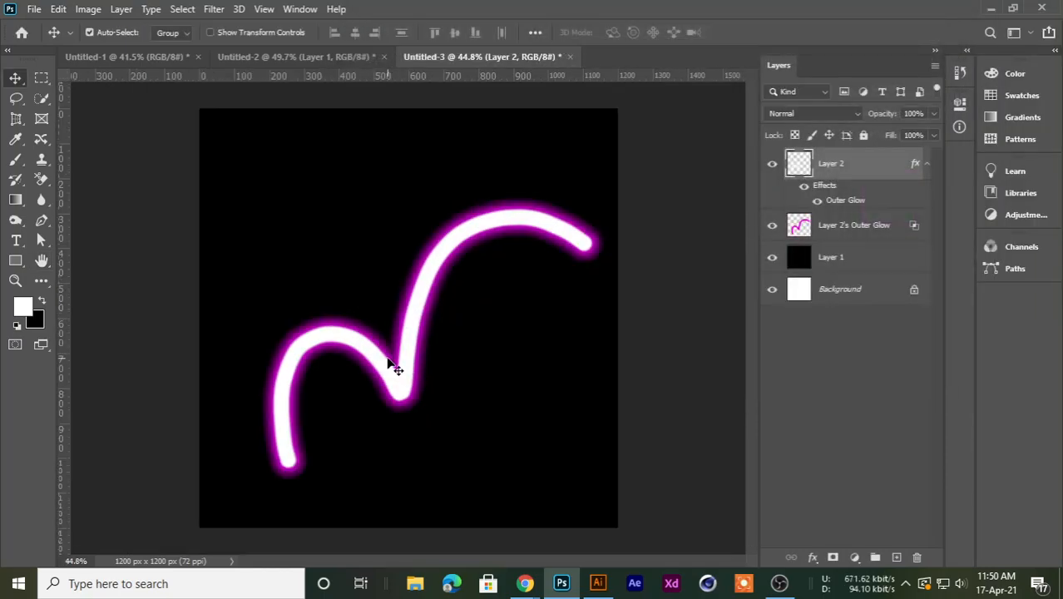
scroll(389, 366, "up", 8)
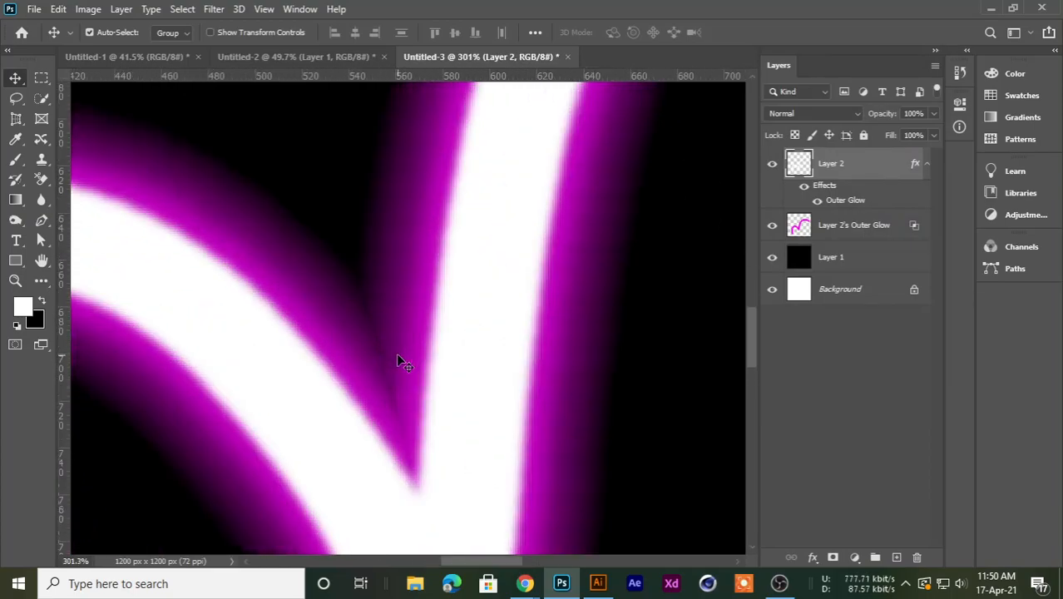
scroll(399, 361, "down", 4)
scroll(414, 365, "down", 4)
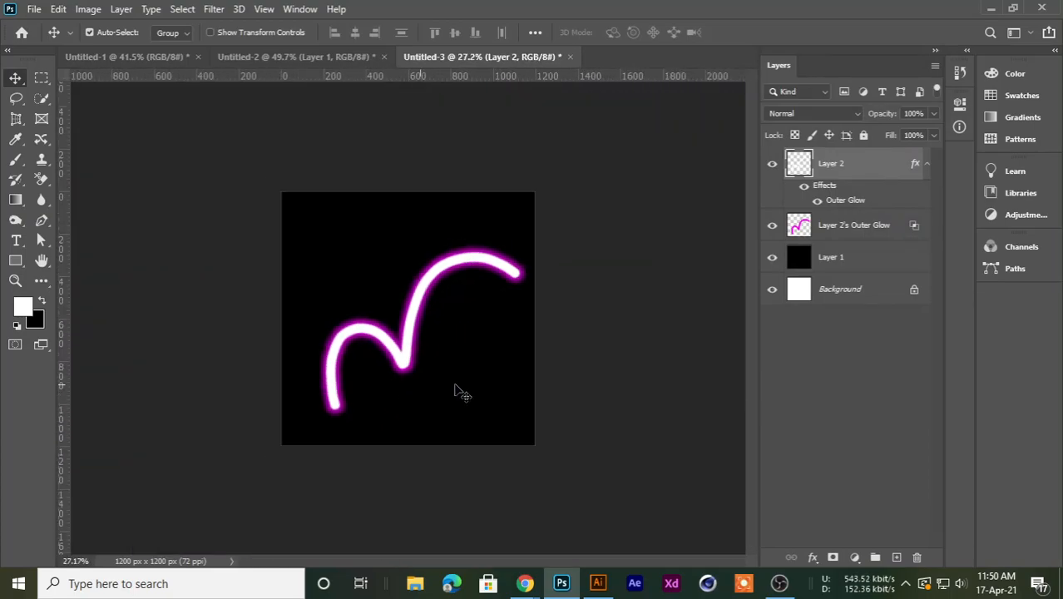
left_click(771, 165)
left_click(771, 165)
Create a new layer above Layer 2 and sample the magenta of the glow as the Brush colour.
left_click(895, 557)
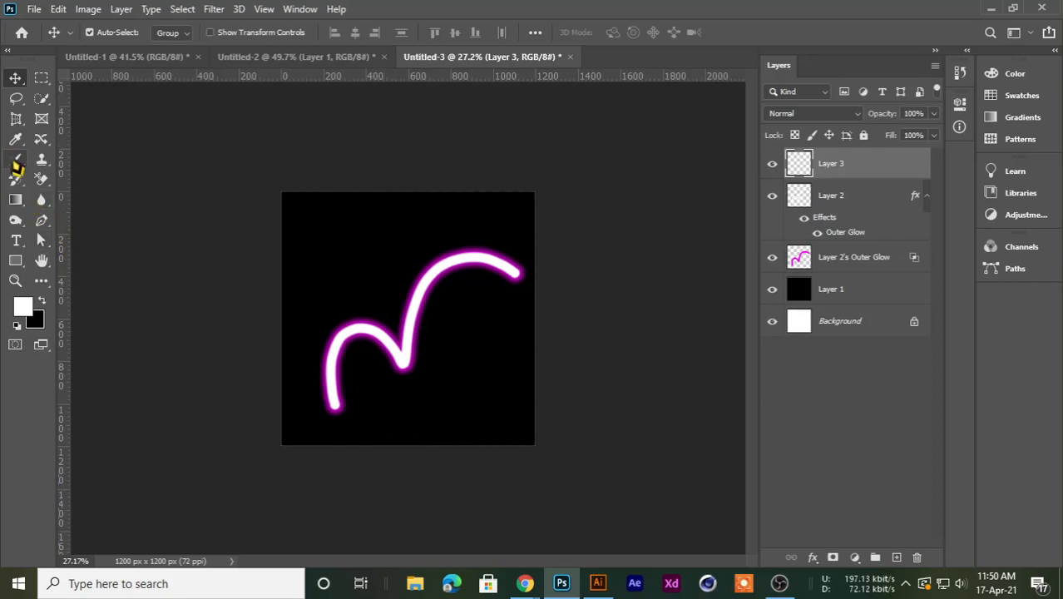
left_click(15, 158)
left_click(79, 157)
scroll(391, 378, "up", 10)
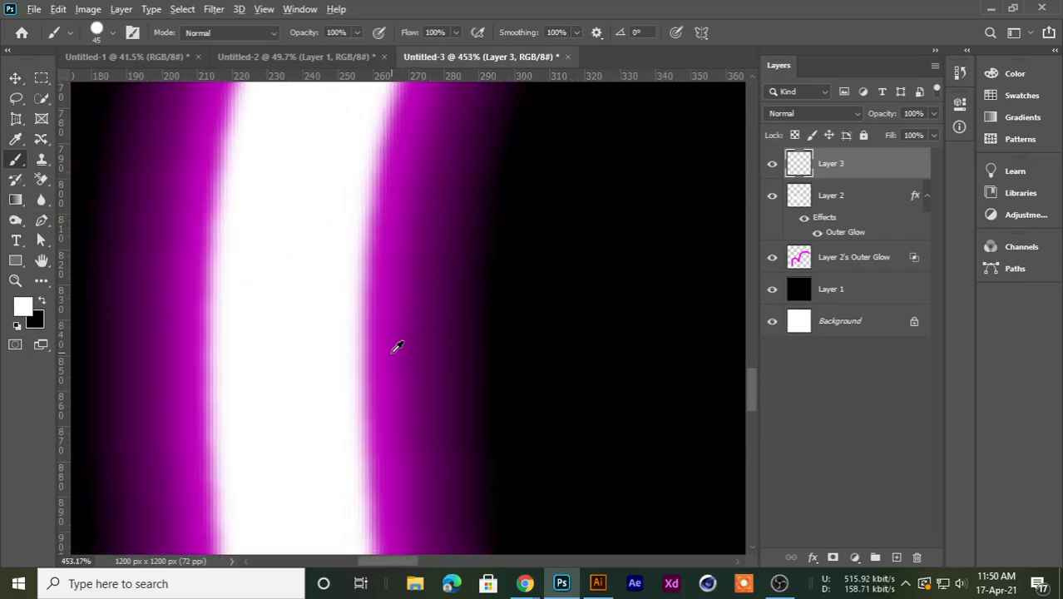
left_click(398, 346, "alt")
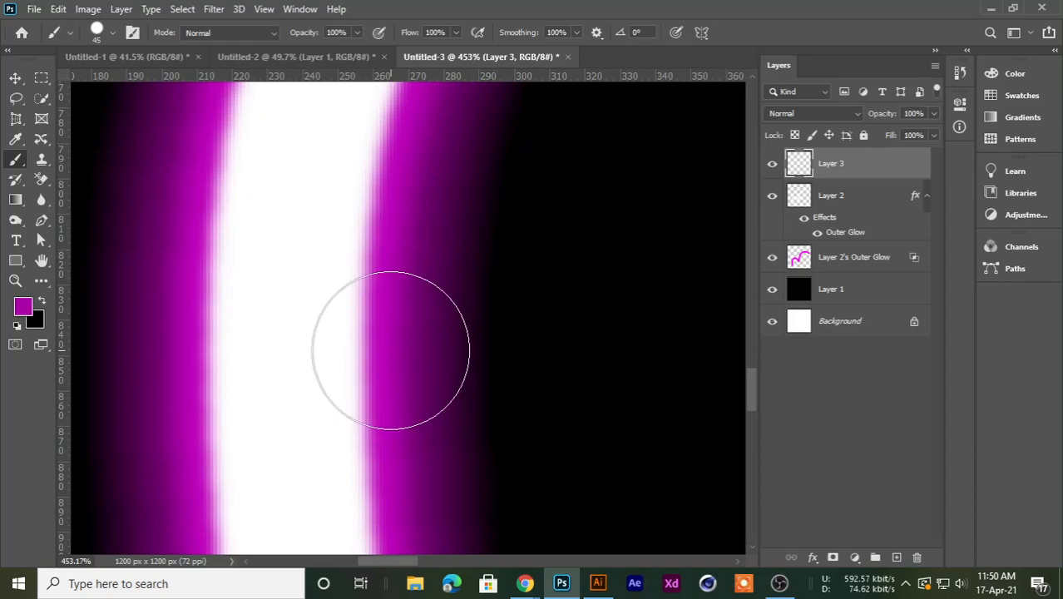
scroll(388, 346, "down", 10)
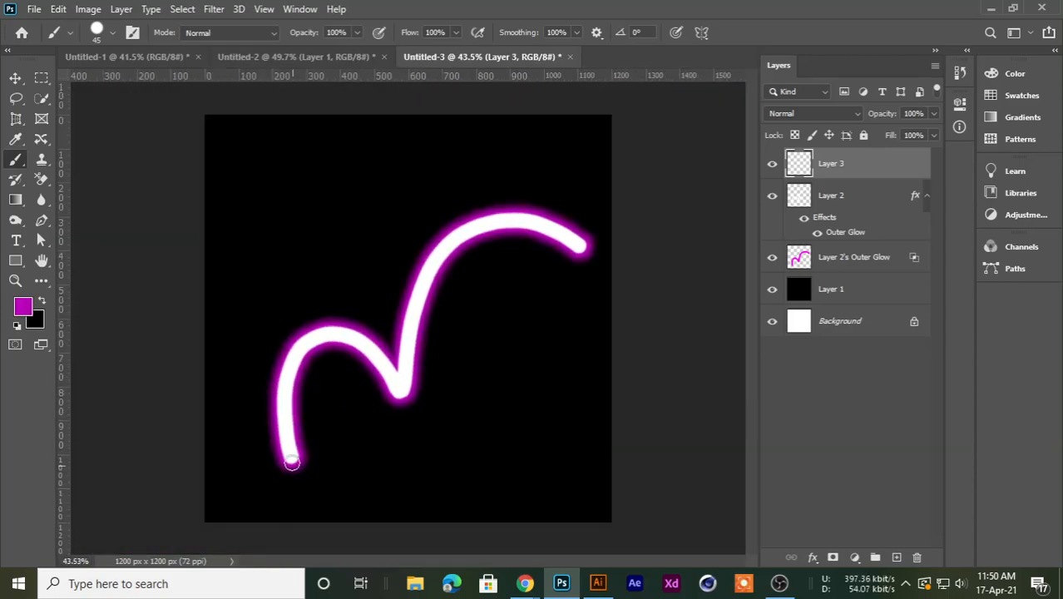
Enlarge the brush to 175 px and lower its hardness to give it a soft edge.
key("bracketright")
key("bracketright")
key("bracketright")
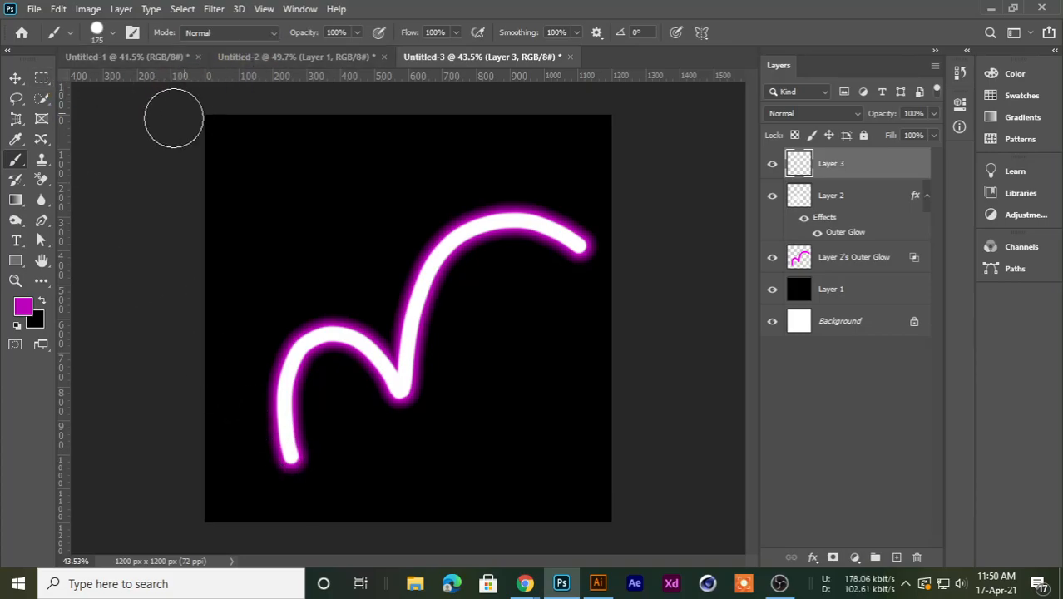
left_click(111, 34)
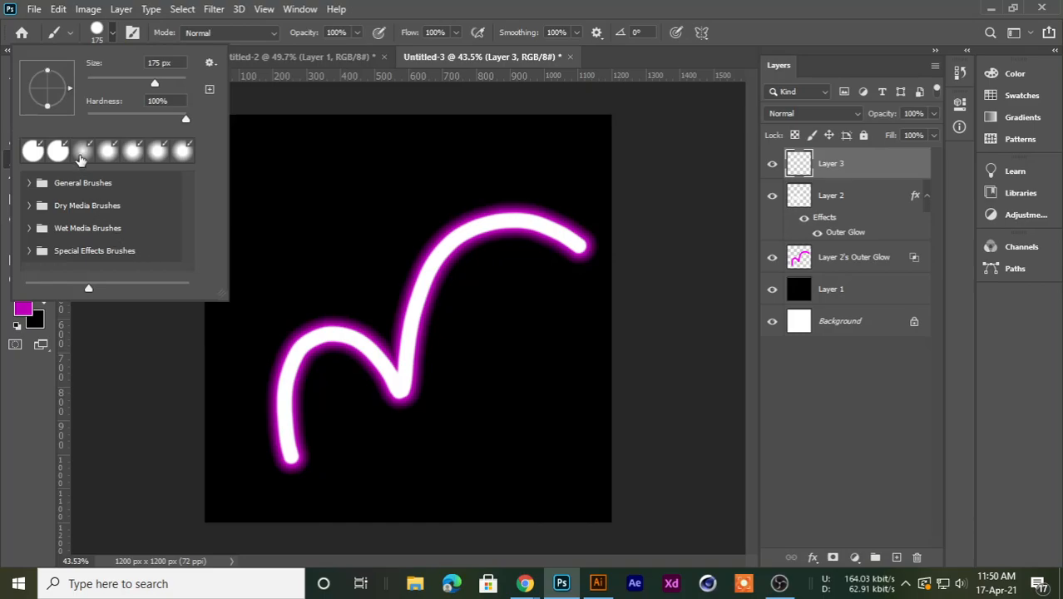
left_click_drag(176, 123, 79, 122)
key("Return")
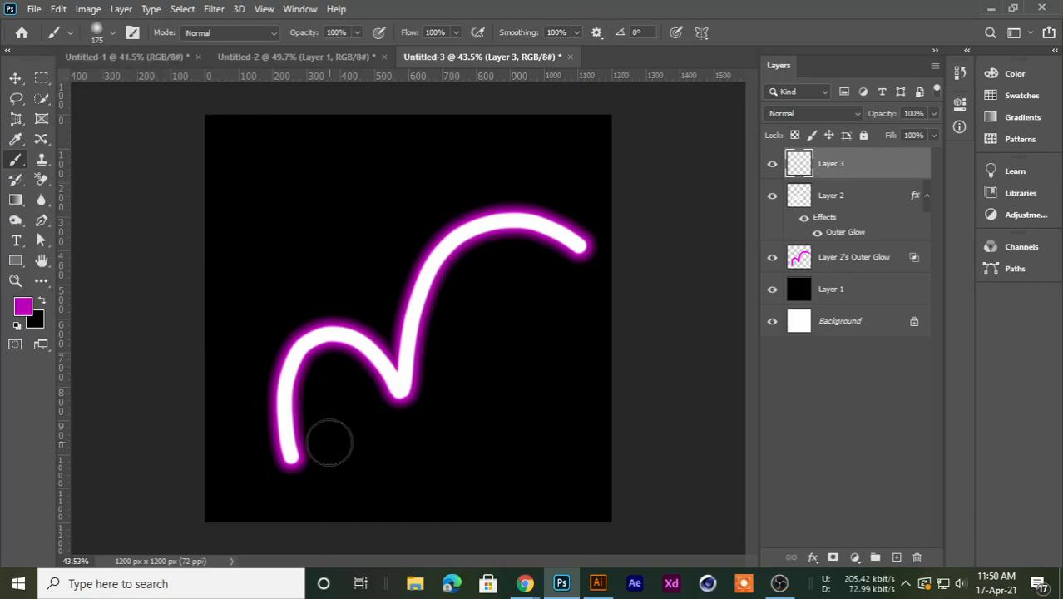
left_click_drag(285, 467, 285, 339)
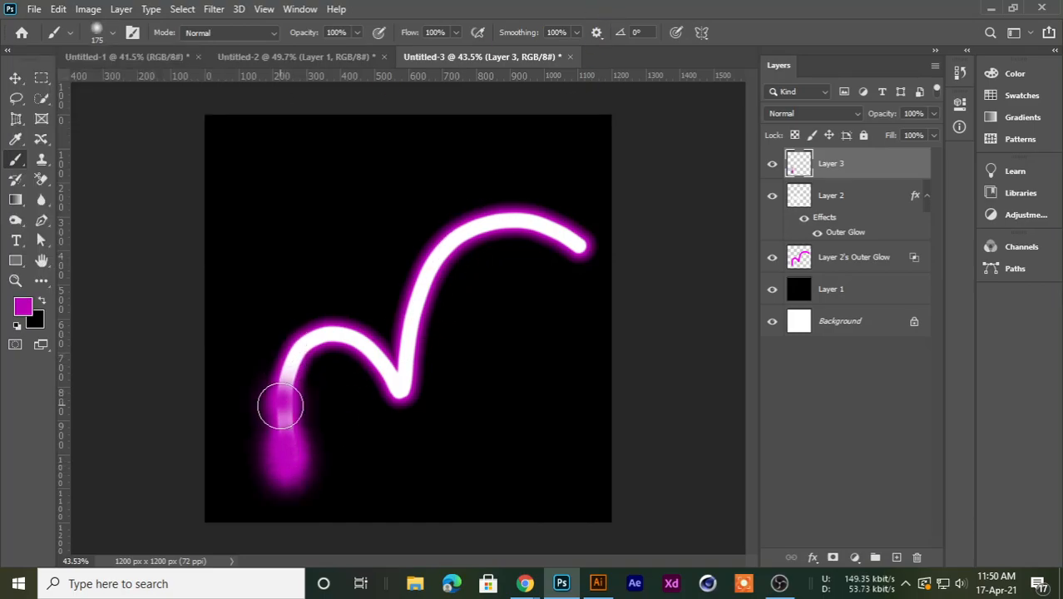
key("ctrl+z")
key("ctrl+z")
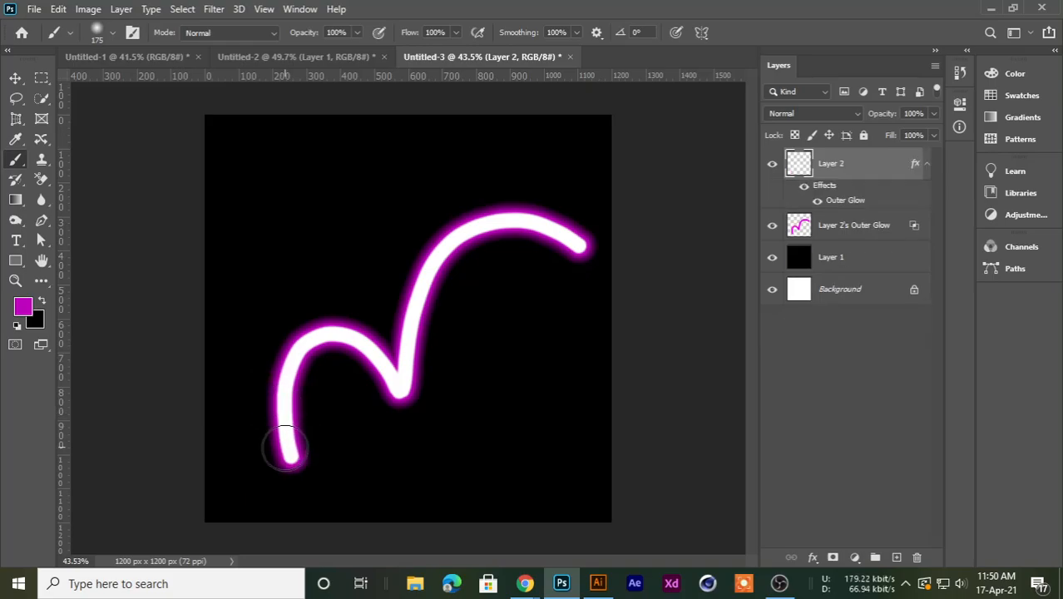
key("ctrl+shift+z")
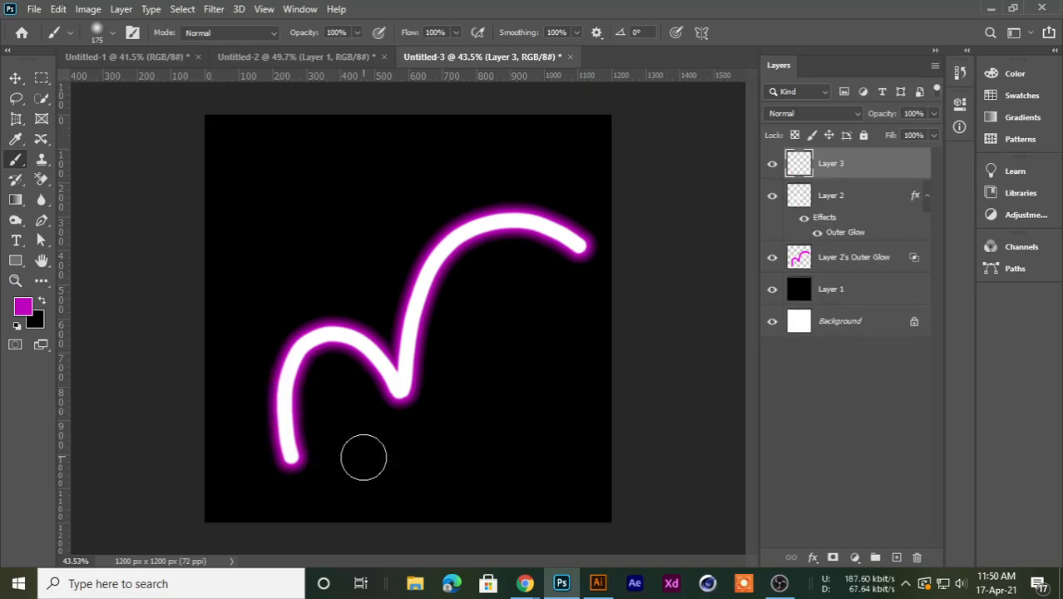
Enlarge the soft brush to 400 px and paint magenta along the whole white stroke on Layer 3.
key("bracketright")
key("bracketright")
key("bracketright")
key("bracketright")
left_click(271, 461)
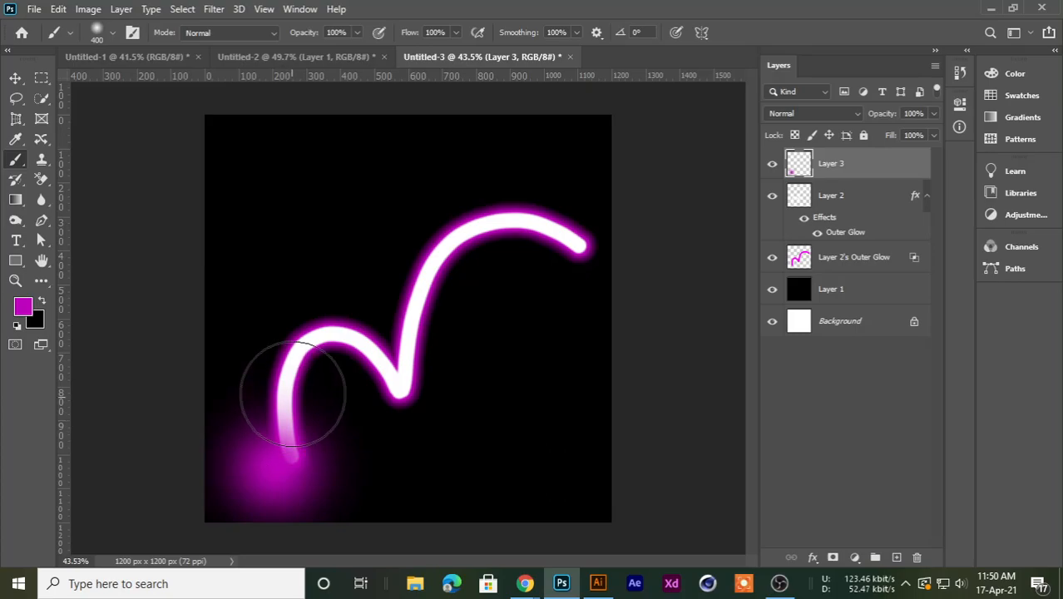
mouse_move(315, 362)
left_mouse_down()
mouse_move(326, 335)
mouse_move(377, 333)
mouse_move(392, 354)
mouse_move(410, 350)
mouse_move(435, 258)
mouse_move(517, 225)
mouse_move(621, 243)
left_mouse_up()
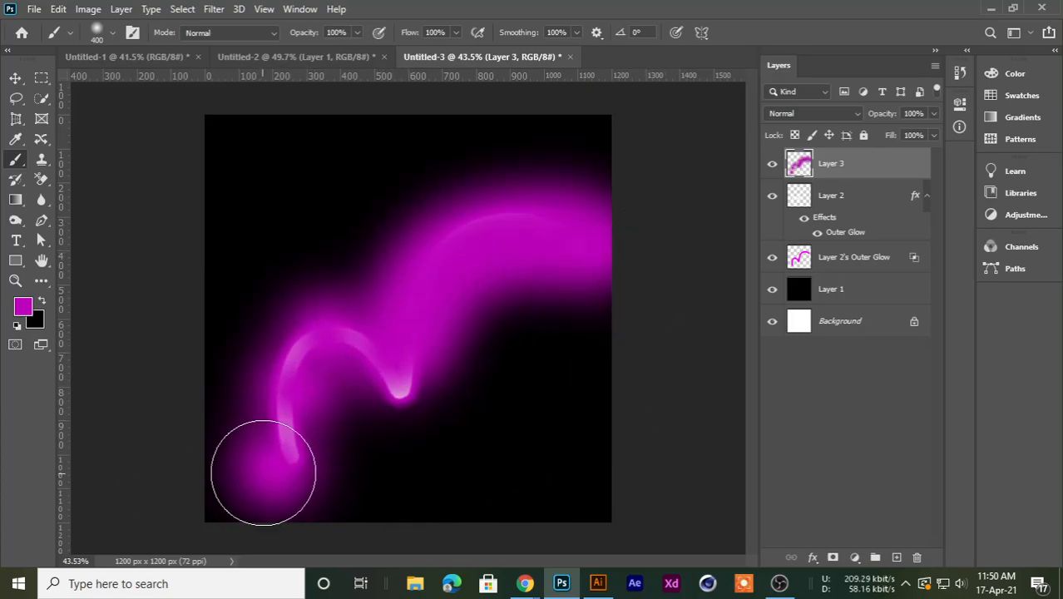
left_click_drag(261, 470, 266, 331)
Move Layer 3 beneath the Layer 2's Outer Glow layer and lower its opacity to 41%.
left_click(15, 77)
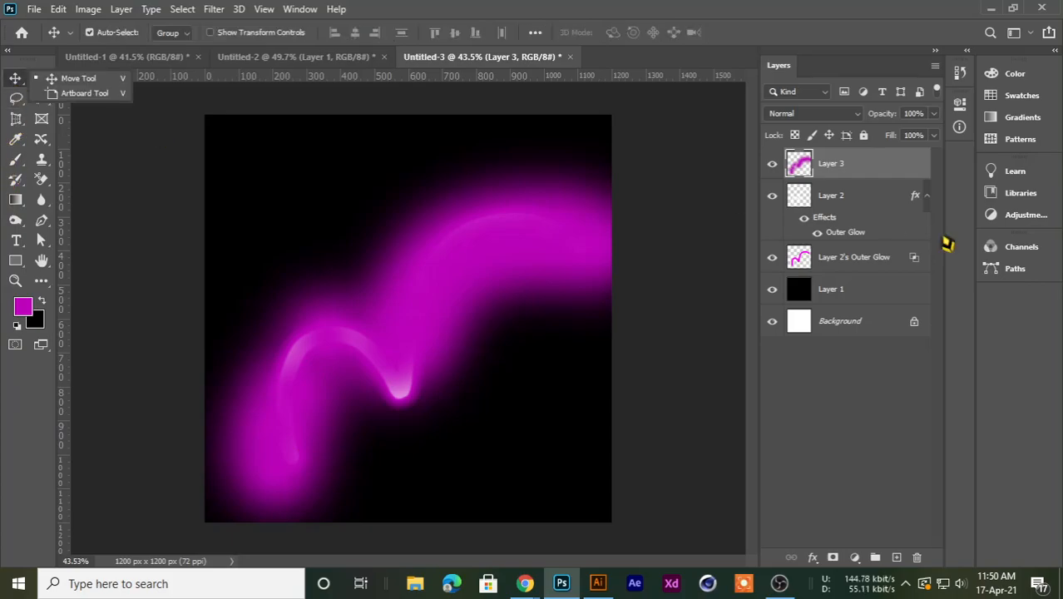
left_click_drag(870, 163, 867, 276)
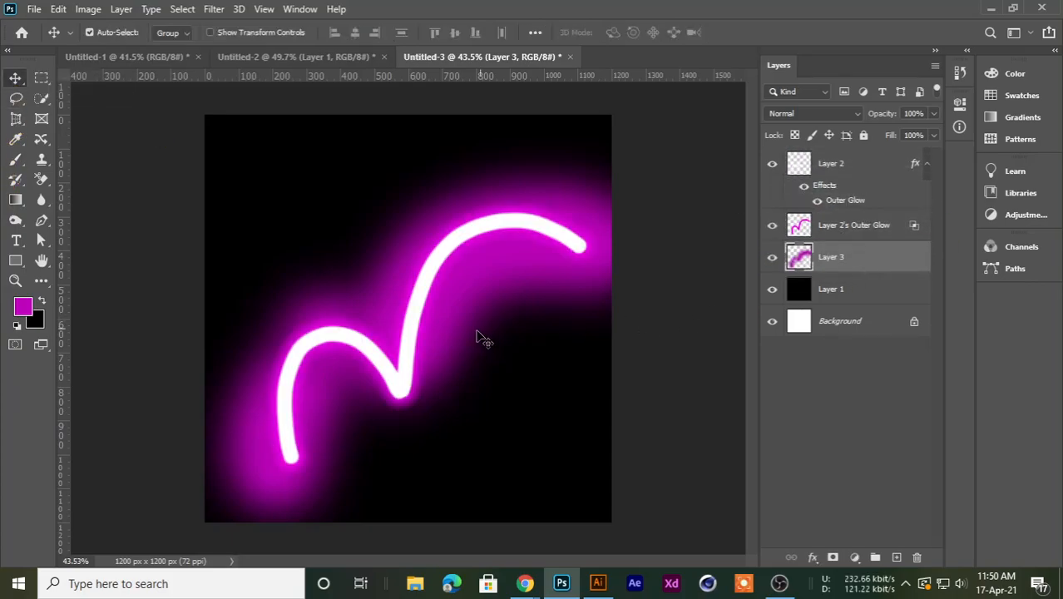
scroll(595, 340, "down", 1)
left_click(932, 114)
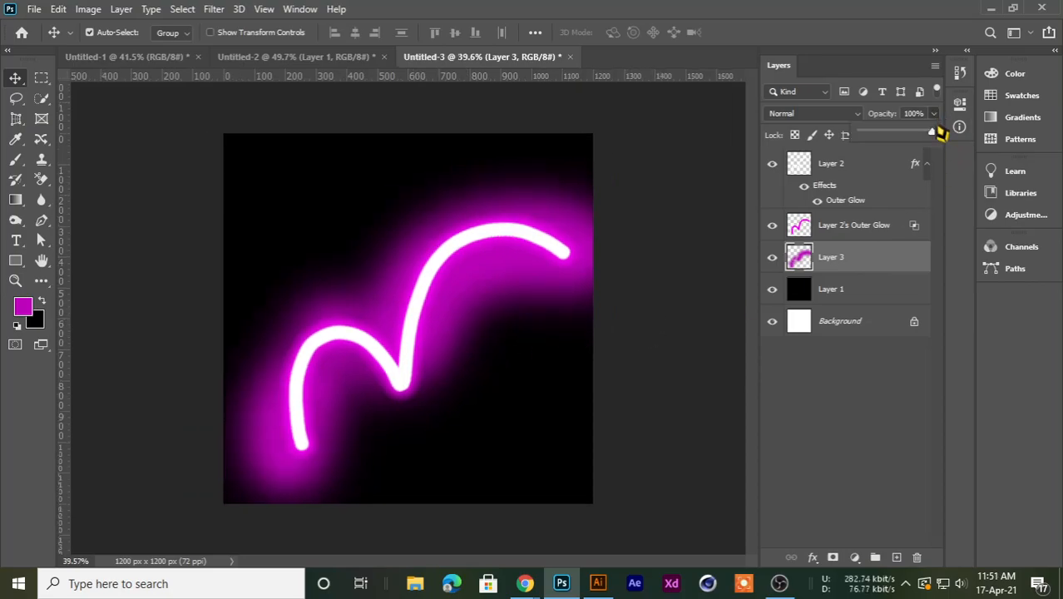
left_click_drag(898, 133, 891, 133)
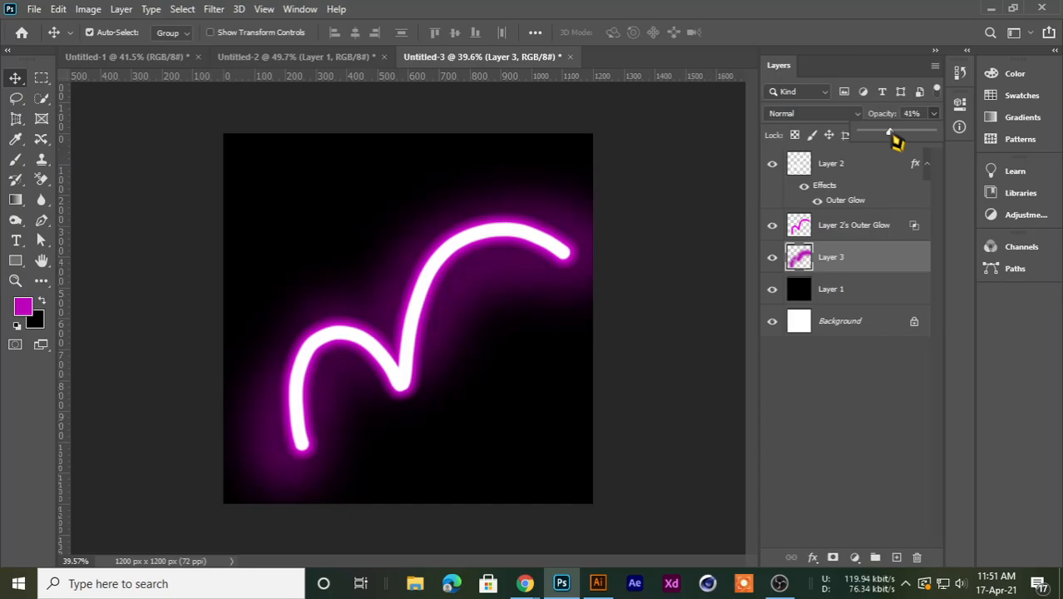
left_click(161, 256)
scroll(450, 422, "down", 5)
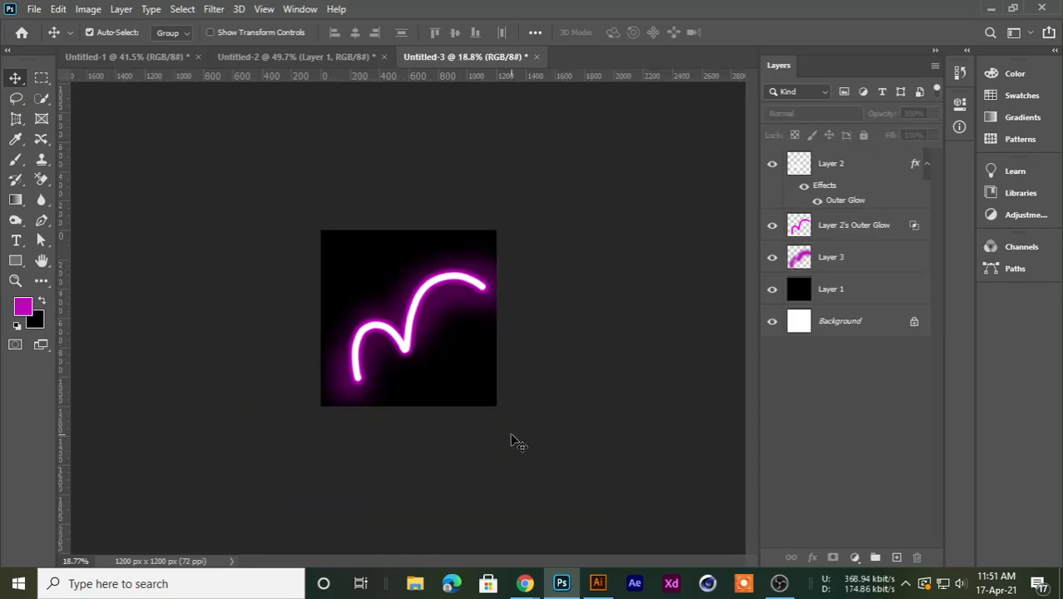
scroll(511, 441, "up", 6)
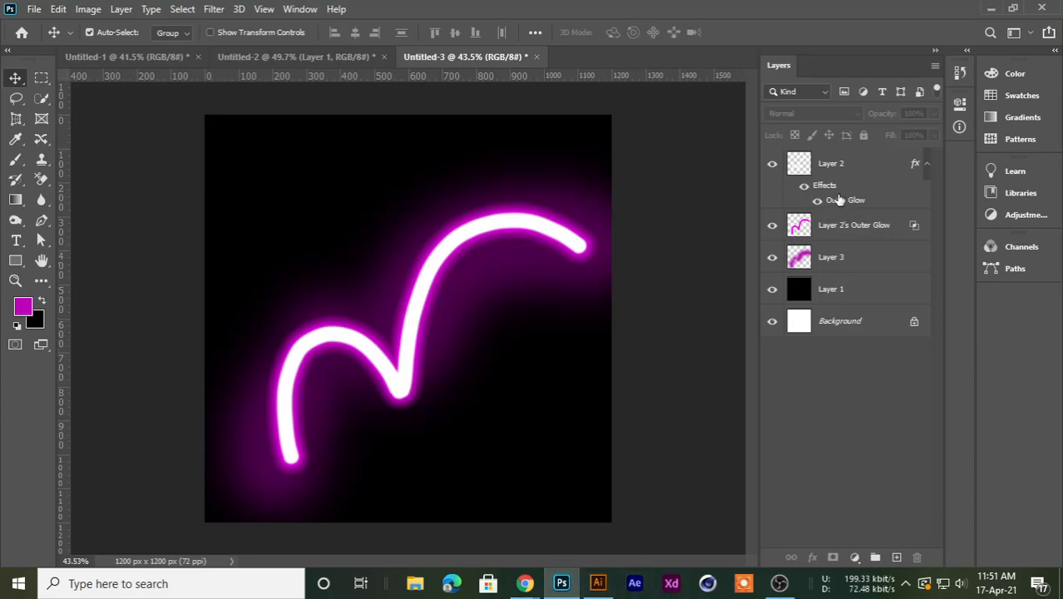
right_click(860, 164)
left_click(686, 18)
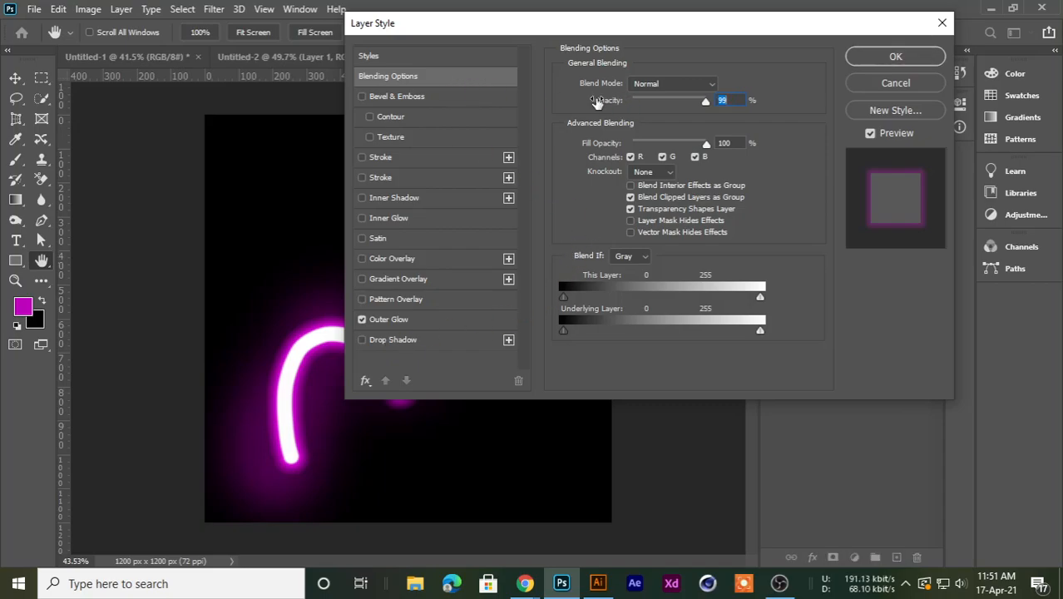
left_click(892, 84)
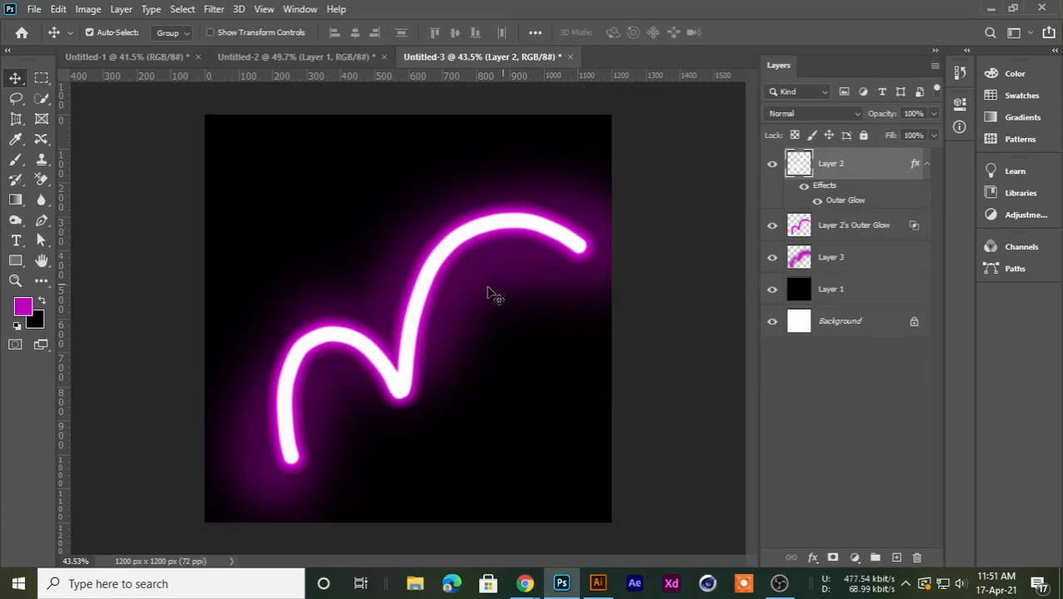
Create a new blank document of 1200 x 1200 px and fit it in view.
key("ctrl")
key("ctrl+n")
key("Return")
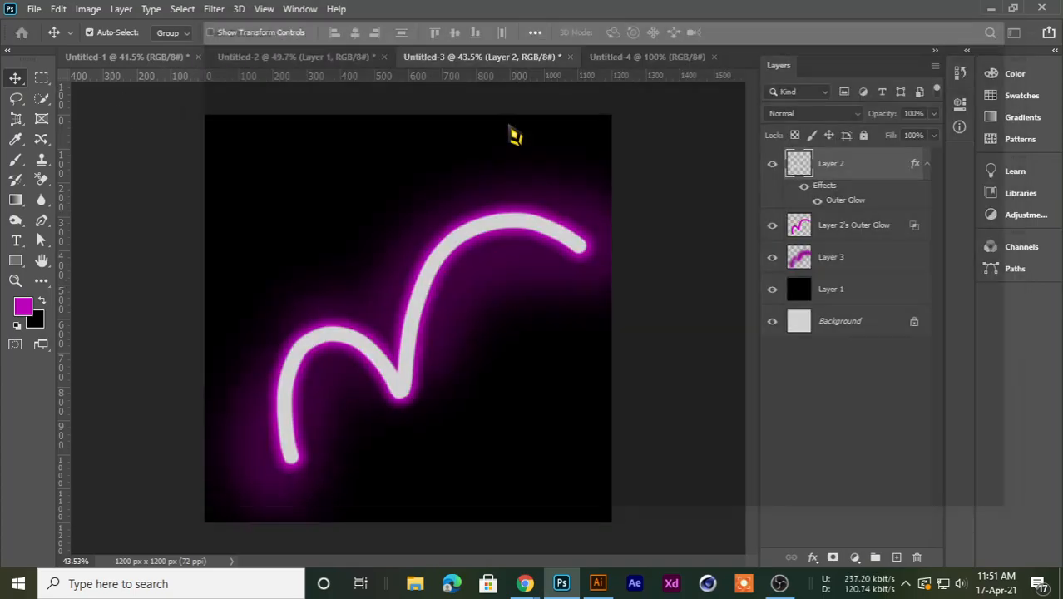
scroll(358, 325, "down", 5)
scroll(331, 332, "up", 2)
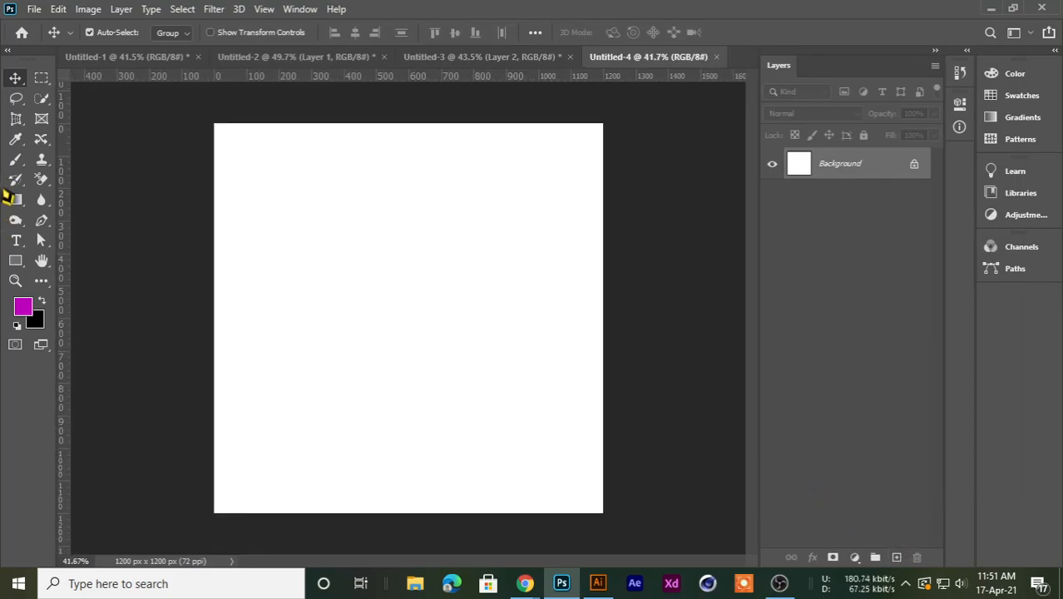
Draw a magenta square of about 218 x 218 px near the canvas's upper-left corner and shift it slightly down.
left_click(42, 261)
left_click(16, 263)
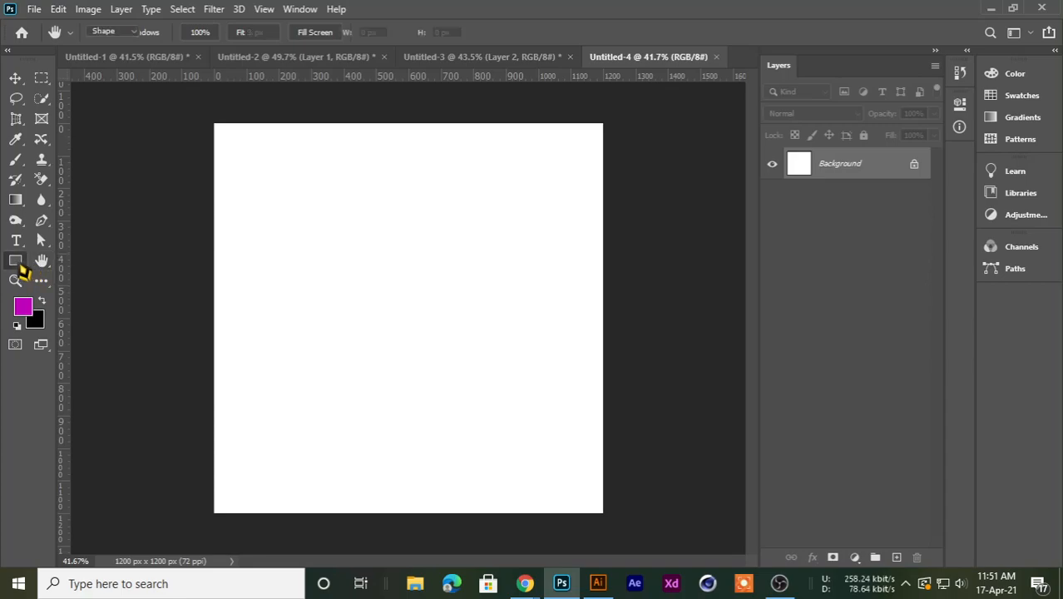
left_click_drag(244, 150, 315, 220)
left_click(18, 82)
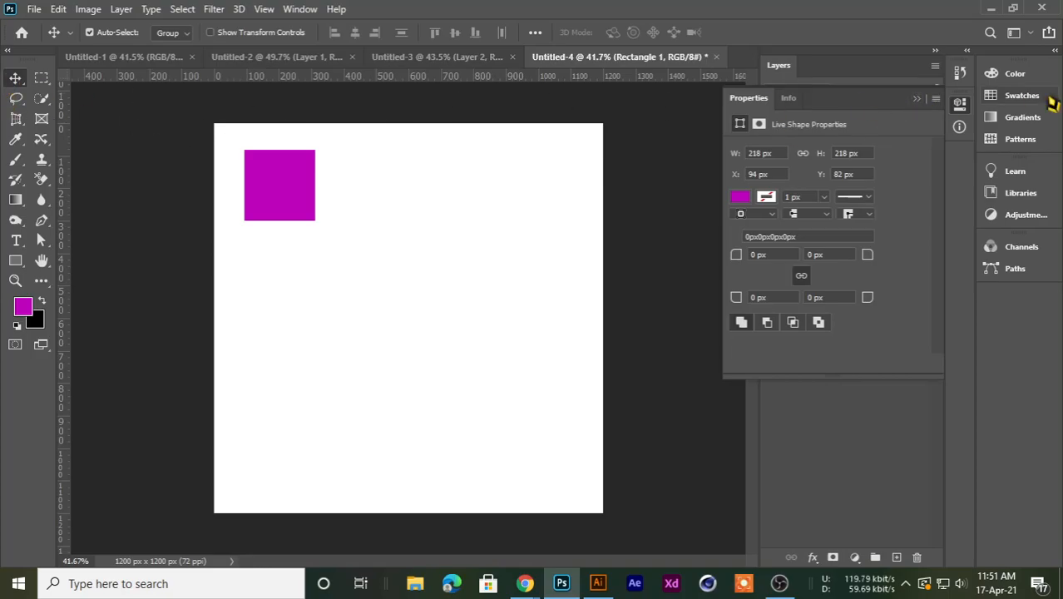
left_click(916, 99)
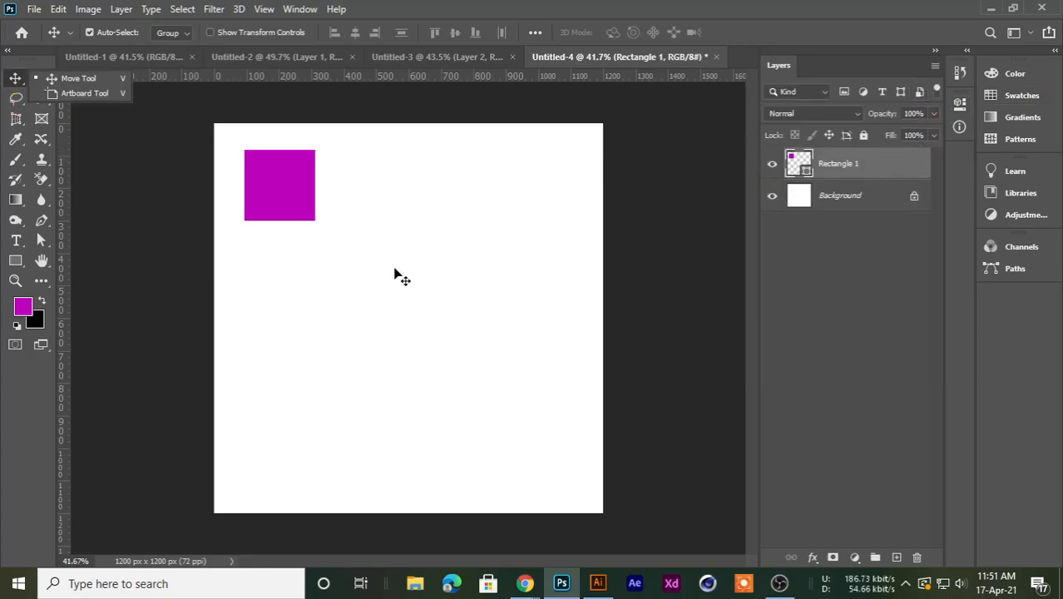
left_click_drag(289, 207, 290, 215)
Add a Drop Shadow layer style to the magenta square and view the square up close.
right_click(873, 172)
left_click(723, 24)
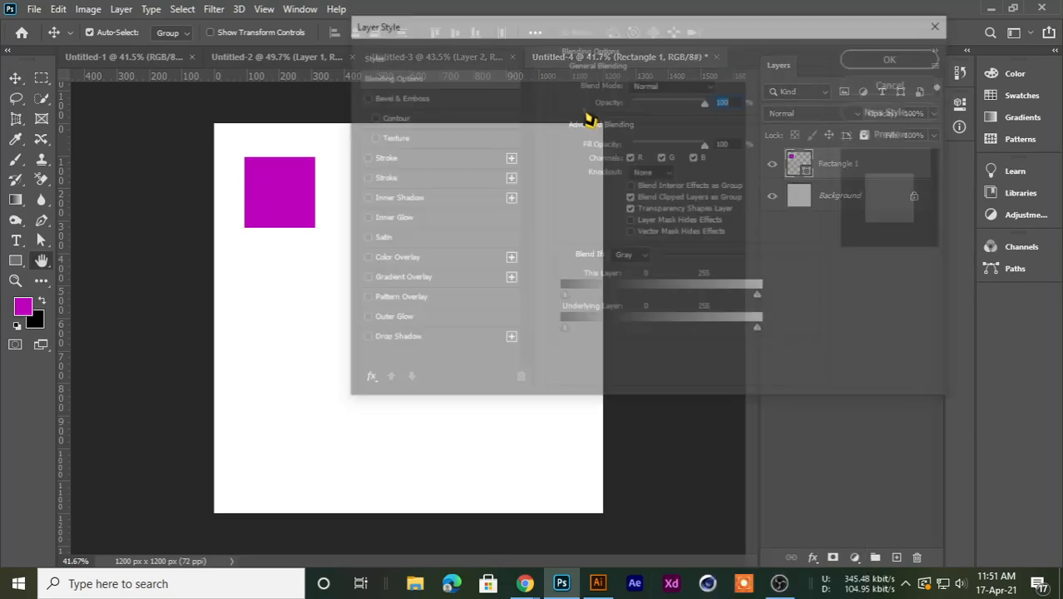
left_click_drag(519, 25, 747, 29)
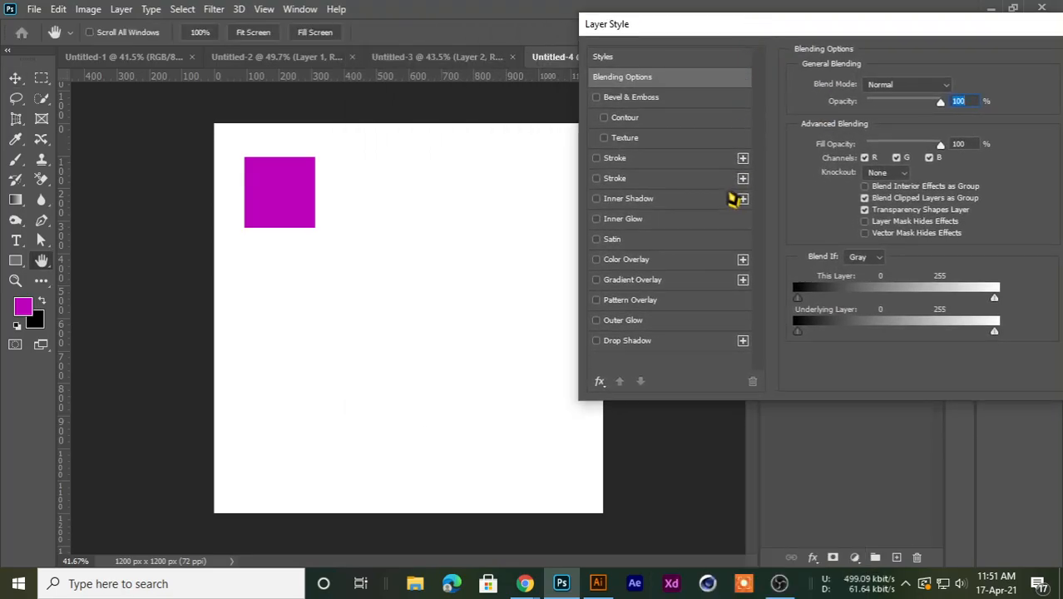
left_click(628, 341)
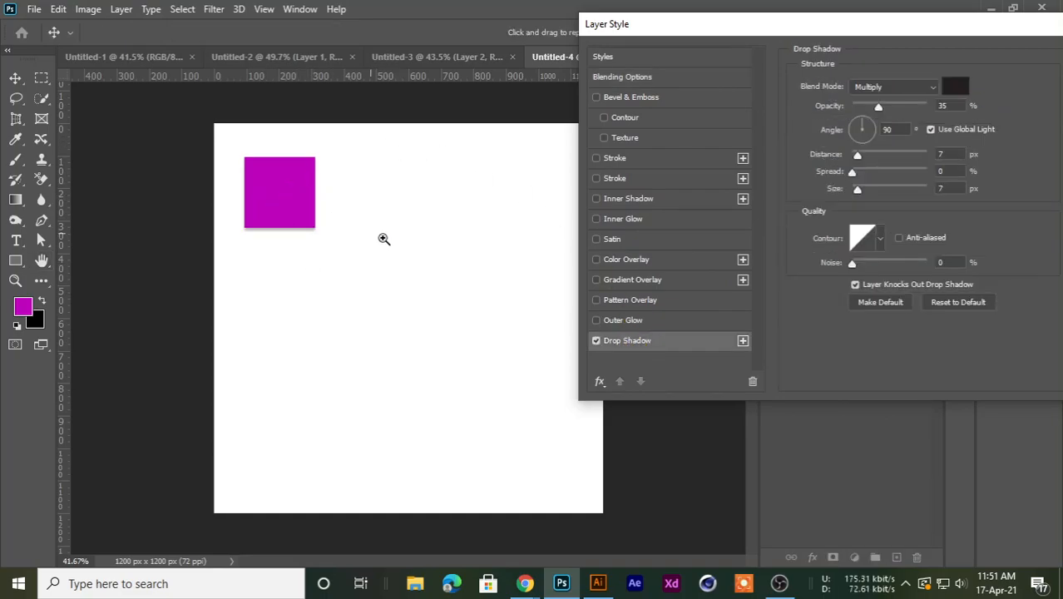
left_click_drag(235, 161, 301, 211)
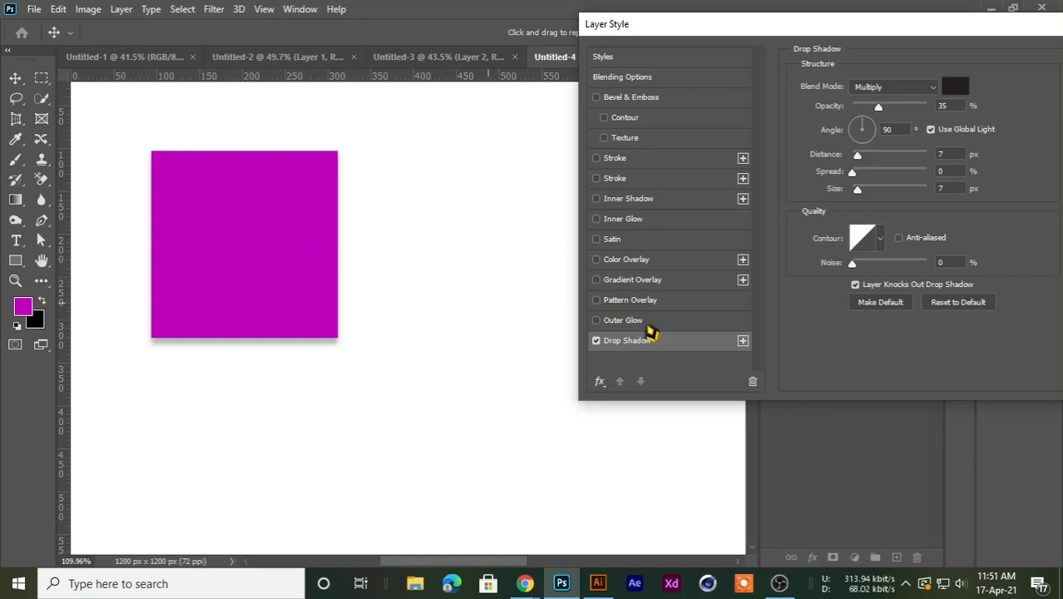
left_click(841, 292)
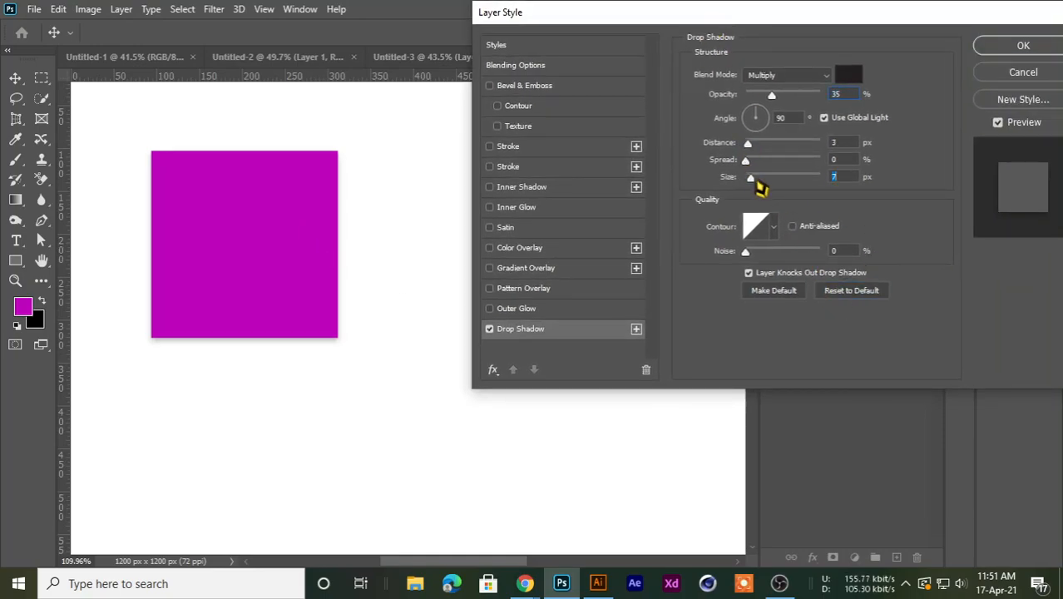
Set the Drop Shadow's opacity to 75%, its distance to 17 px and its size to 10 px.
left_click_drag(758, 184, 767, 185)
left_click_drag(747, 144, 787, 155)
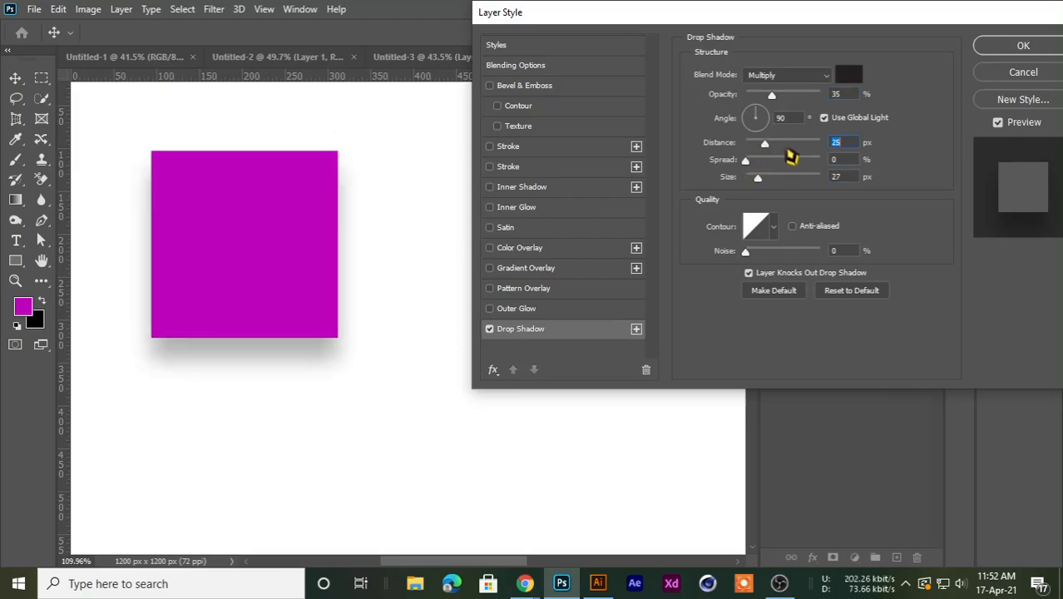
left_click_drag(780, 100, 808, 122)
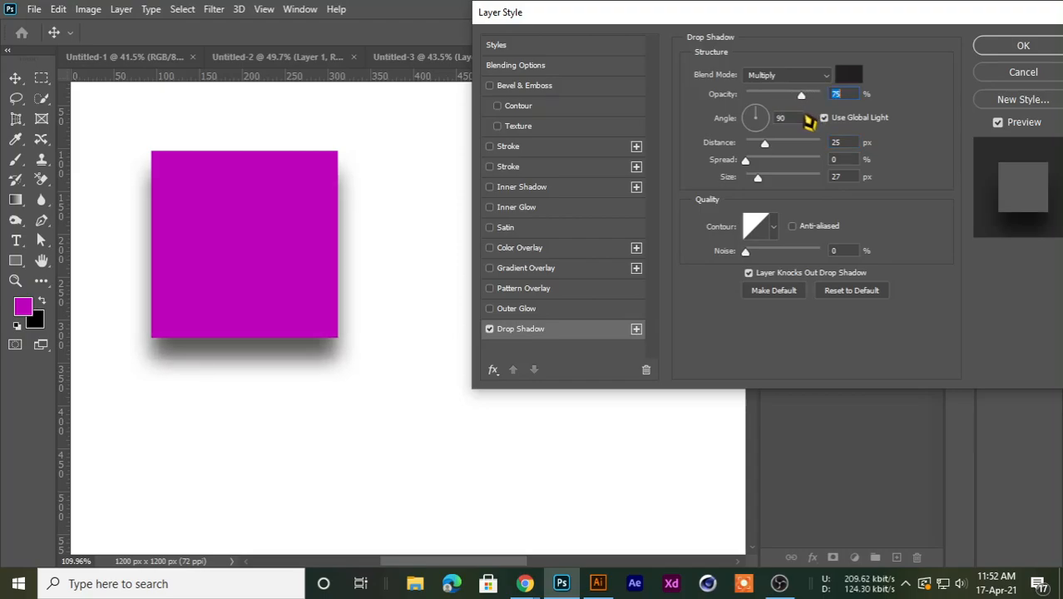
left_click_drag(682, 20, 756, 64)
left_click_drag(794, 152, 789, 193)
Try out the contour presets on the Drop Shadow, choose the multi-peaked ring contour and set the size to 13 px.
left_click(803, 229)
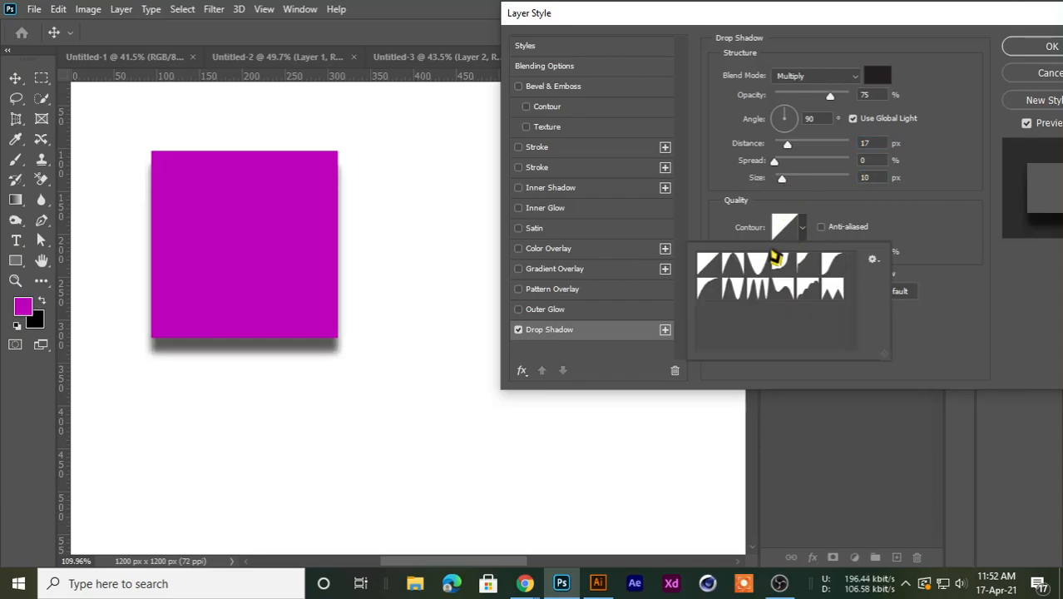
left_click(732, 264)
left_click(757, 264)
left_click(781, 265)
left_click(806, 265)
left_click(831, 264)
left_click(831, 289)
left_click(808, 290)
left_click(782, 292)
left_click(757, 292)
left_click(732, 291)
left_click(709, 290)
left_click(707, 267)
left_click(760, 264)
left_click(806, 264)
left_click(832, 264)
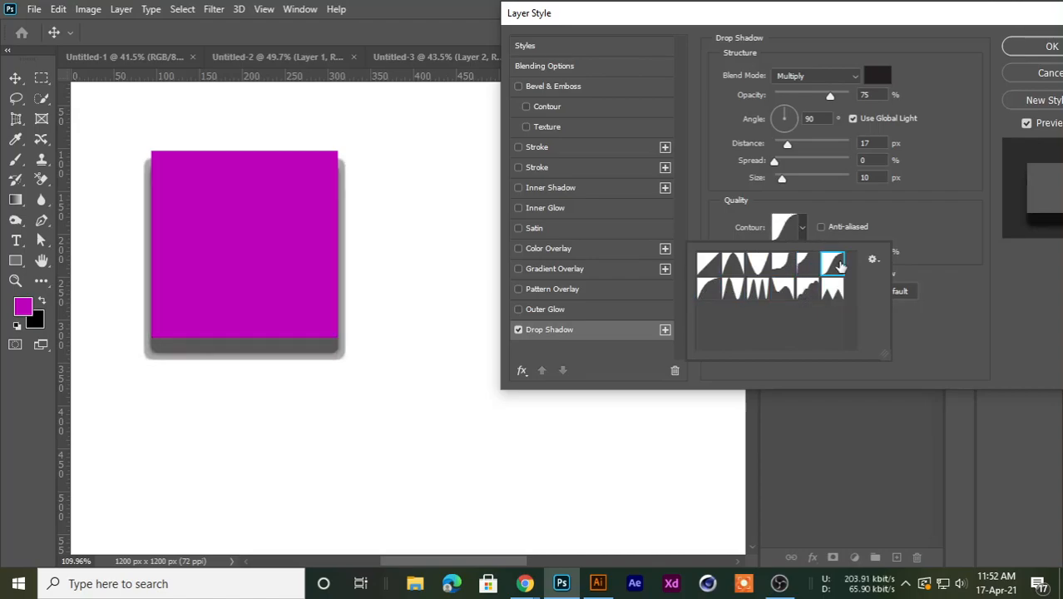
left_click(831, 289)
left_click(808, 291)
left_click(781, 290)
left_click(732, 264)
left_click(757, 264)
left_click(782, 264)
left_click(832, 264)
left_click(832, 289)
left_click(806, 289)
left_click(782, 289)
left_click(756, 289)
left_click_drag(781, 178, 789, 191)
Change the Drop Shadow colour to bright blue (00a2ff).
left_click(877, 75)
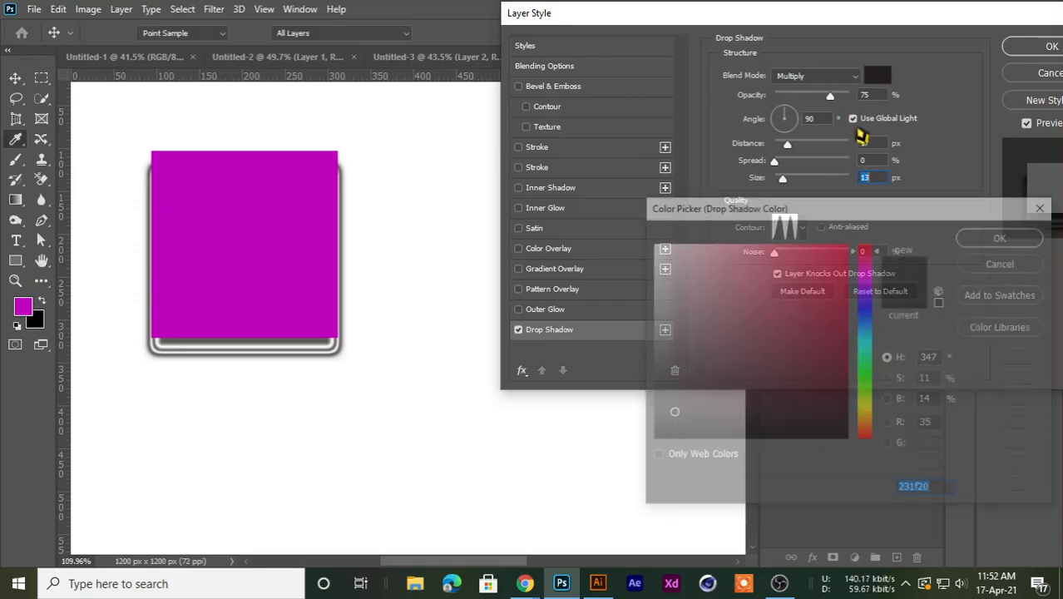
left_click(762, 280)
left_click(804, 242)
left_click_drag(864, 250, 864, 330)
left_click(847, 242)
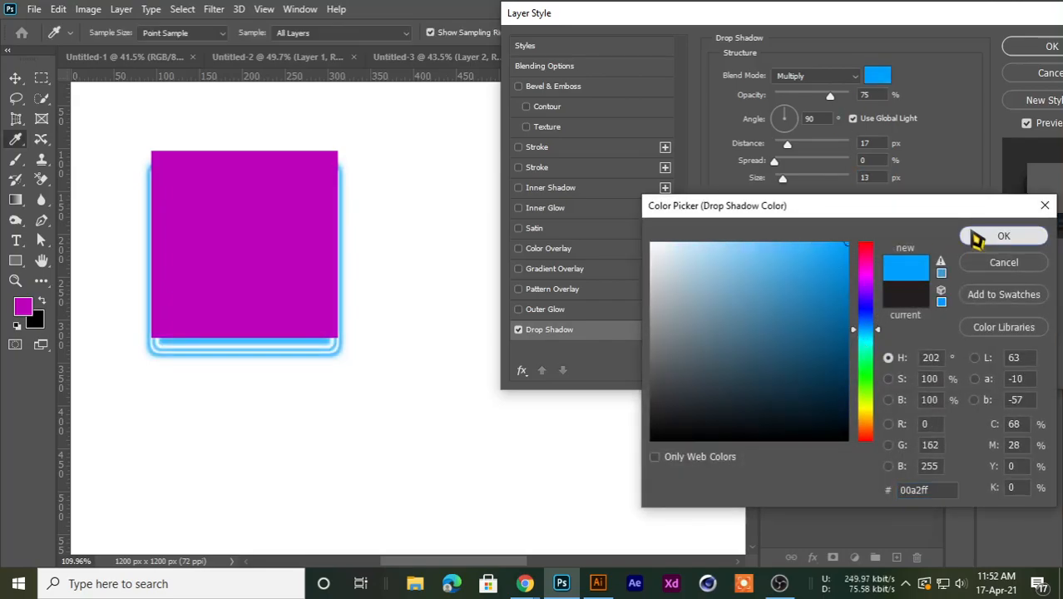
left_click(975, 236)
Set the Drop Shadow's blend mode to Normal and apply the layer style.
left_click(824, 76)
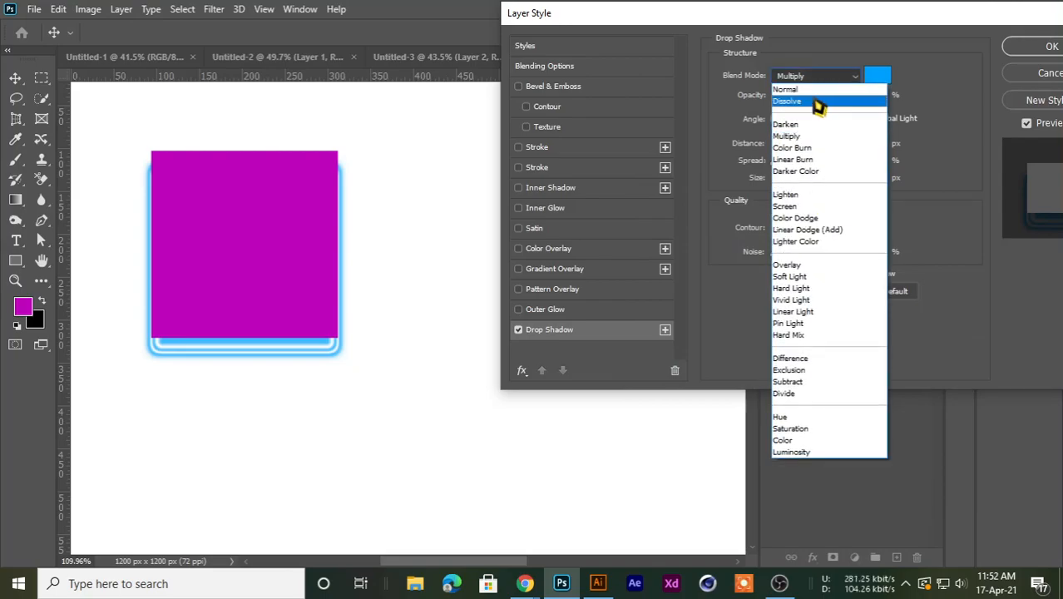
left_click(836, 89)
left_click_drag(767, 22, 610, 48)
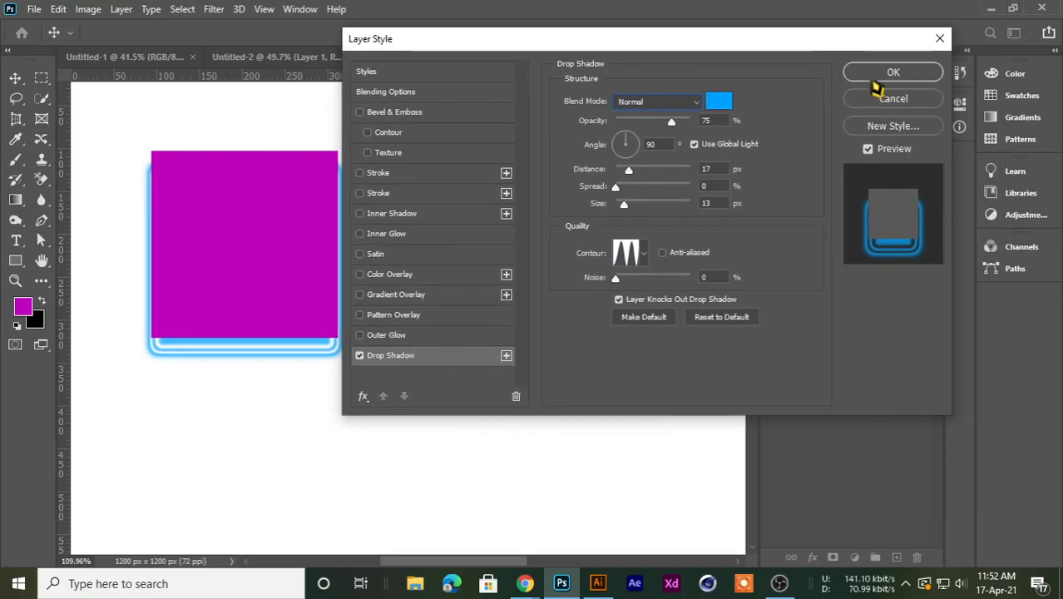
left_click(882, 66)
Duplicate the shadowed square three times into a horizontal row, reposition the row and inspect the shadows up close.
key("ctrl+0")
left_click_drag(266, 178, 611, 202)
left_click_drag(261, 147, 620, 264)
left_click_drag(557, 204, 480, 198)
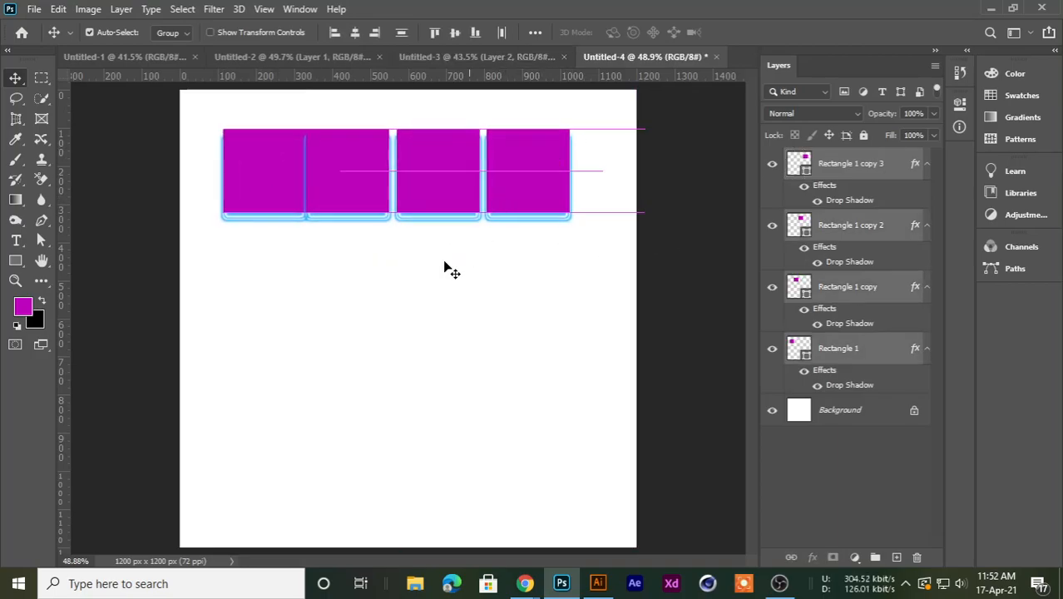
left_click(220, 182)
left_click_drag(259, 148, 327, 195)
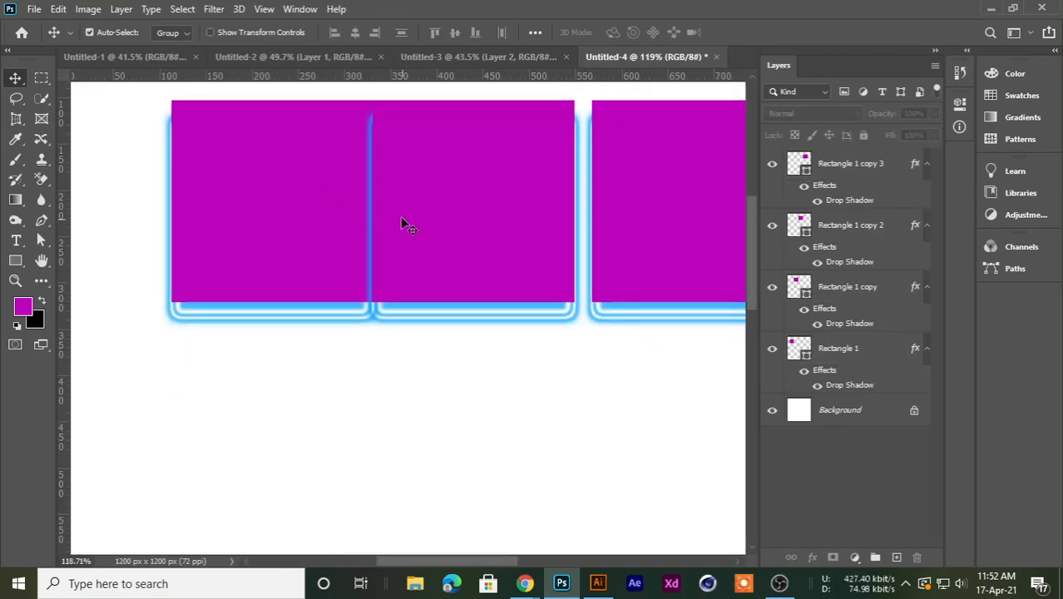
scroll(476, 269, "down", 6)
Delete all four shadowed squares from the canvas.
left_click(665, 229)
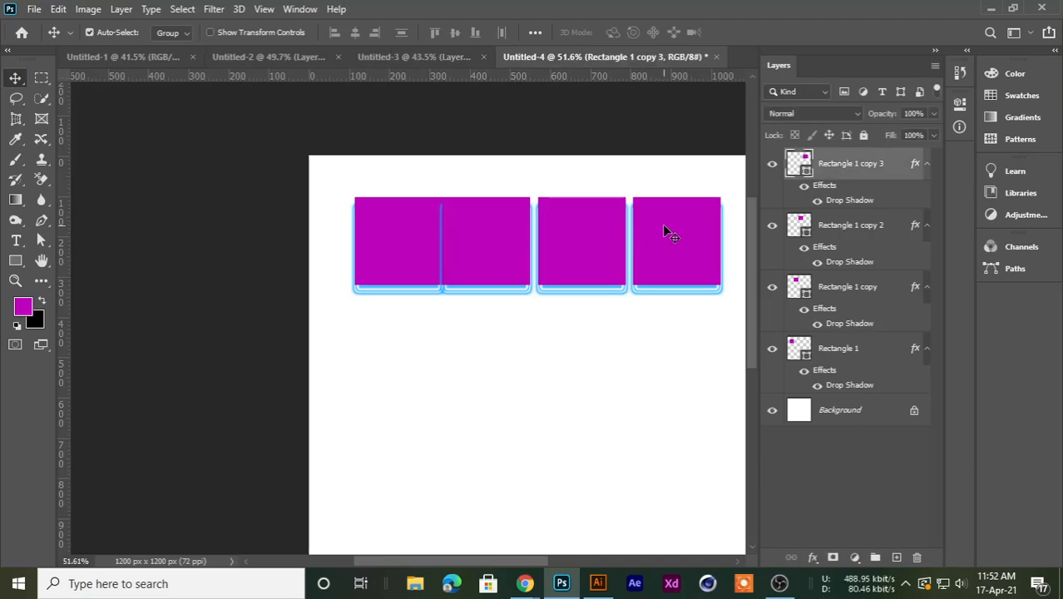
key("Delete")
key("Delete")
key("Delete")
key("Delete")
scroll(451, 268, "down", 4)
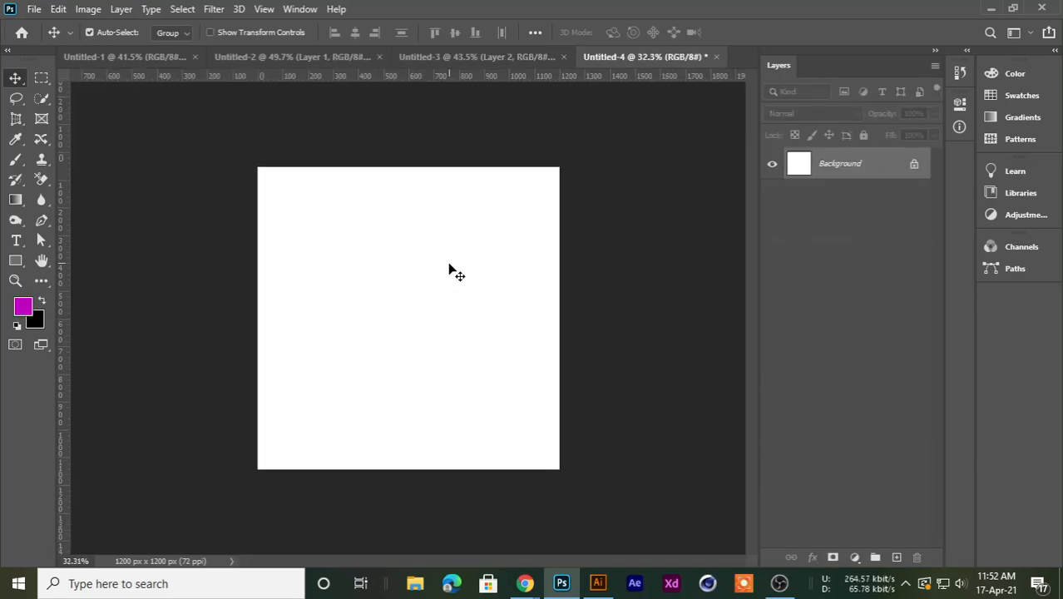
Add a new layer above the background, fill it with black and deselect it.
scroll(746, 463, "down", 1)
left_click(896, 556)
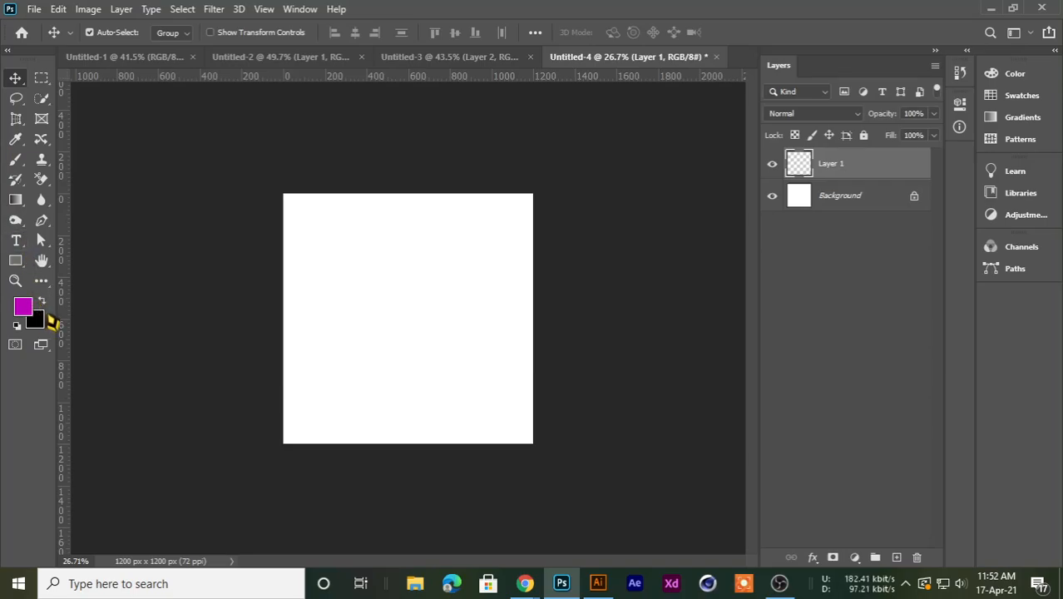
key("ctrl+BackSpace")
left_click(188, 230)
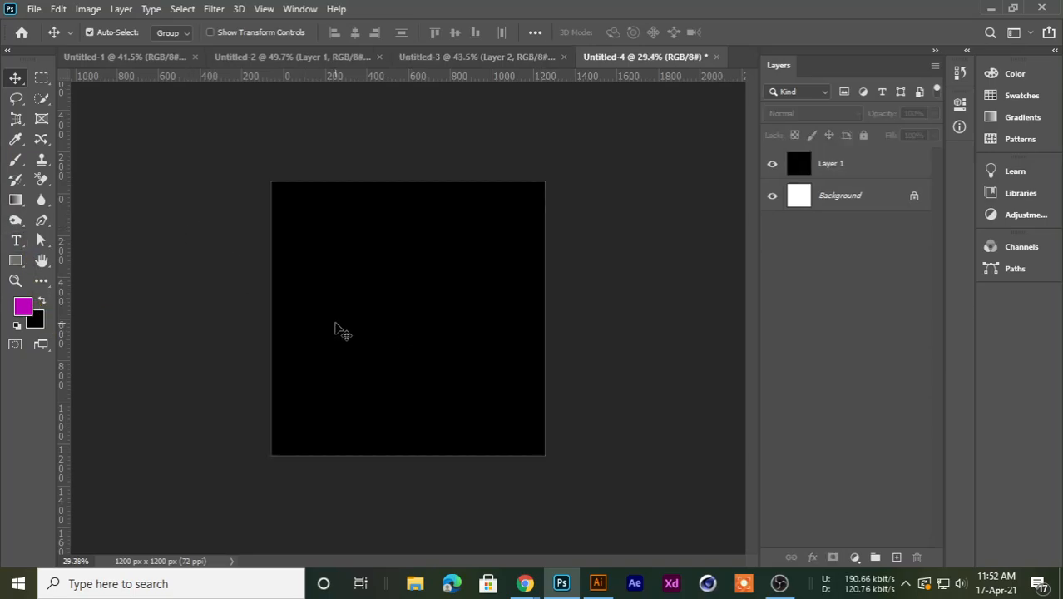
Add the text "GOLD" on the black canvas with the Horizontal Type tool.
scroll(334, 323, "up", 8)
scroll(171, 288, "down", 2)
left_click(18, 241)
left_click(64, 241)
left_click(274, 297)
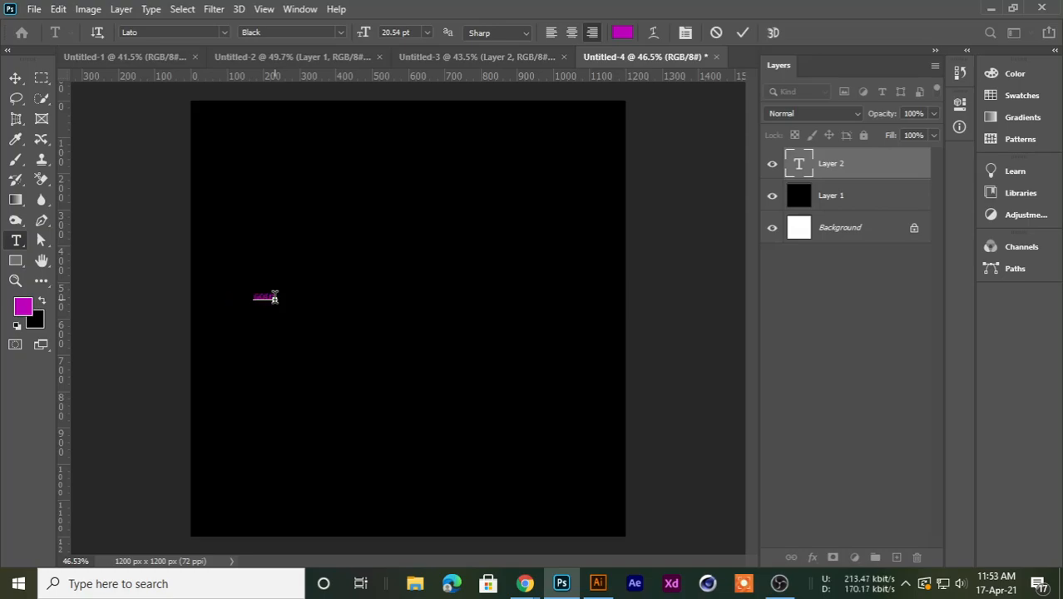
type("GOLD")
left_click(14, 78)
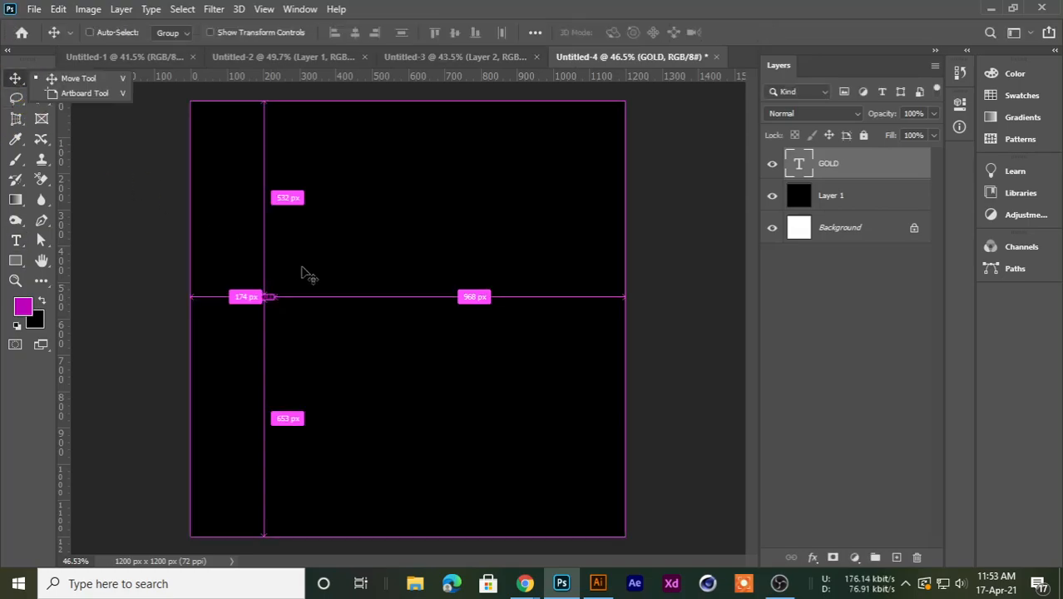
Scale the GOLD text up to span most of the canvas width and place it slightly above the centre.
key("ctrl+t")
left_click_drag(278, 301, 566, 422)
left_click_drag(510, 367, 508, 312)
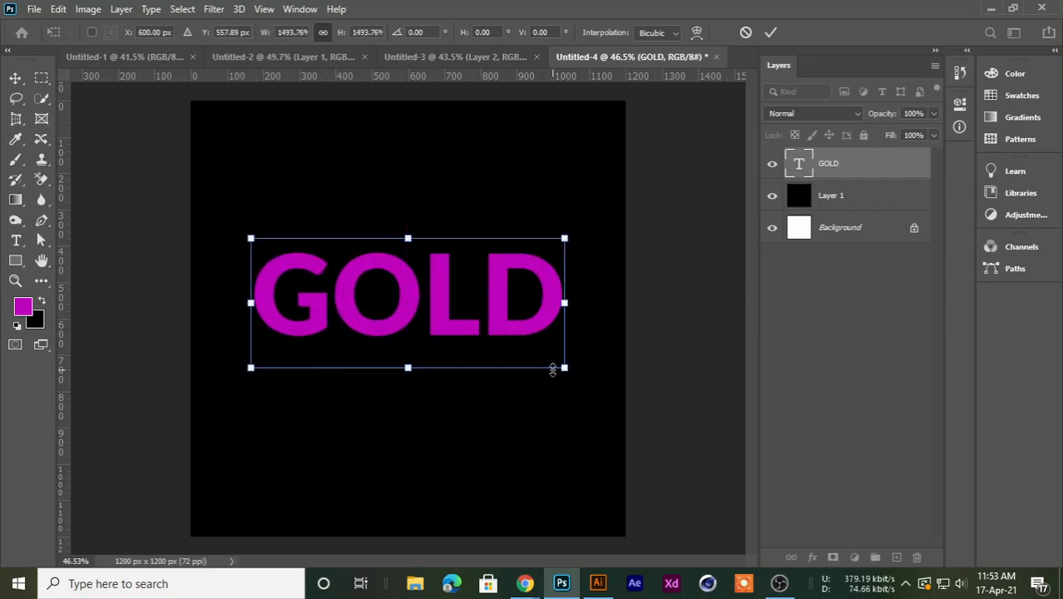
left_click_drag(571, 371, 588, 376)
key("Return")
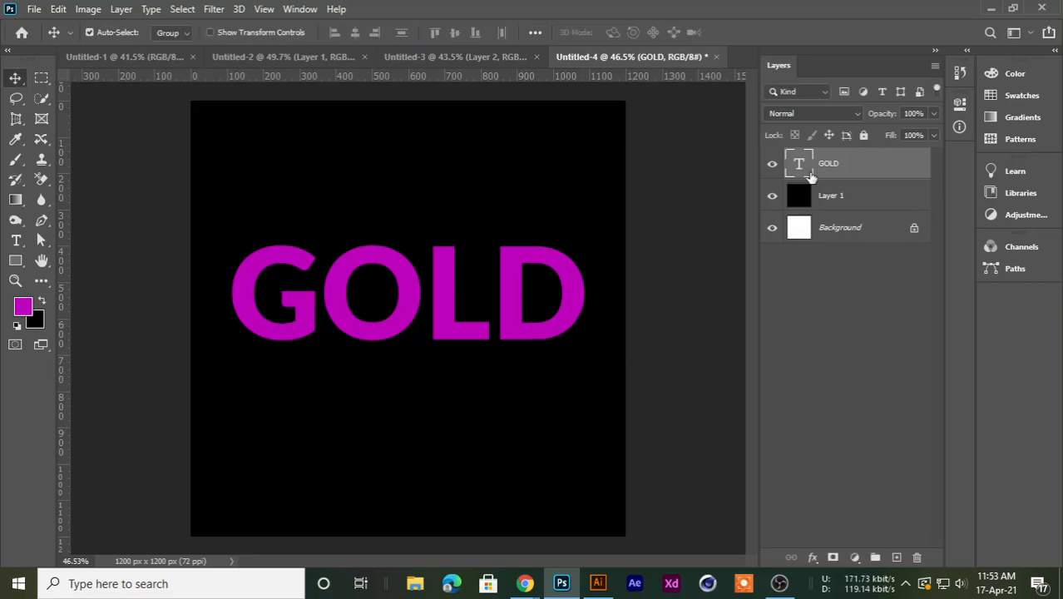
Change the GOLD text's colour to golden yellow, about f8b502.
double_click(799, 164)
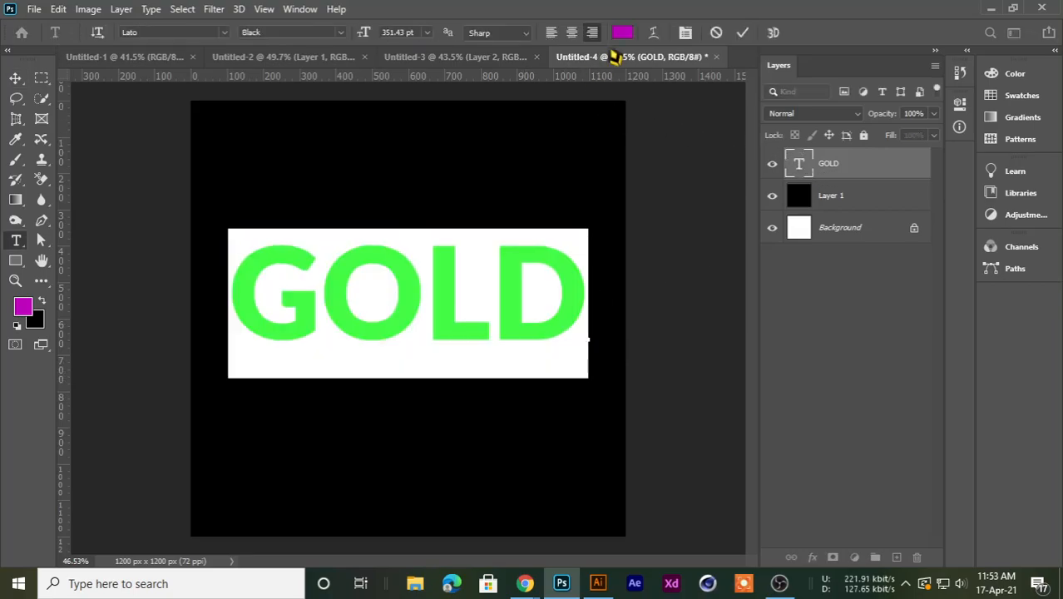
left_click(622, 32)
left_click_drag(865, 389, 865, 413)
left_click_drag(821, 287, 846, 248)
left_click(865, 247)
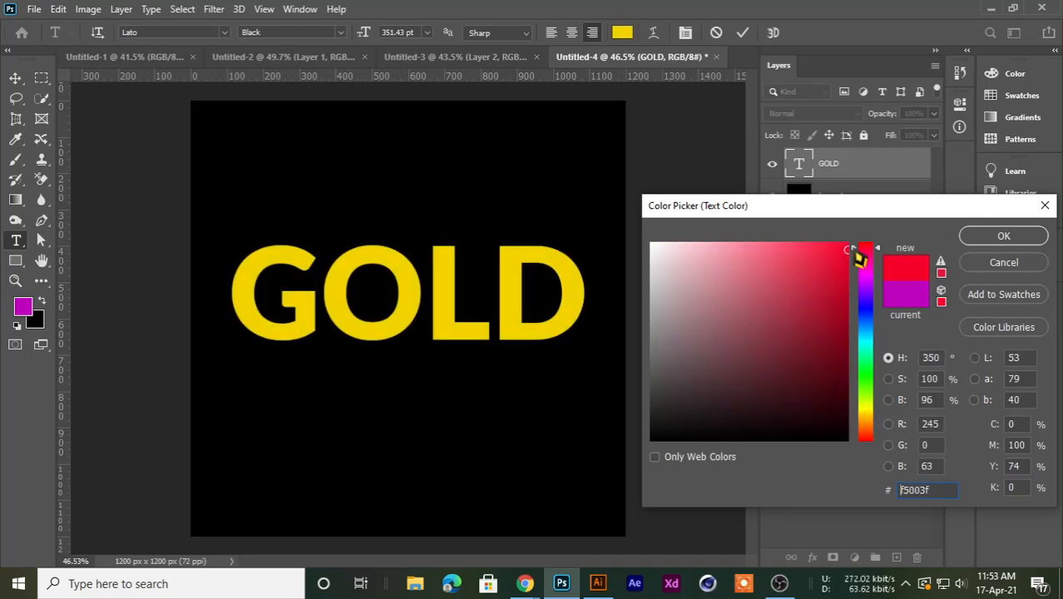
left_click_drag(866, 391, 866, 411)
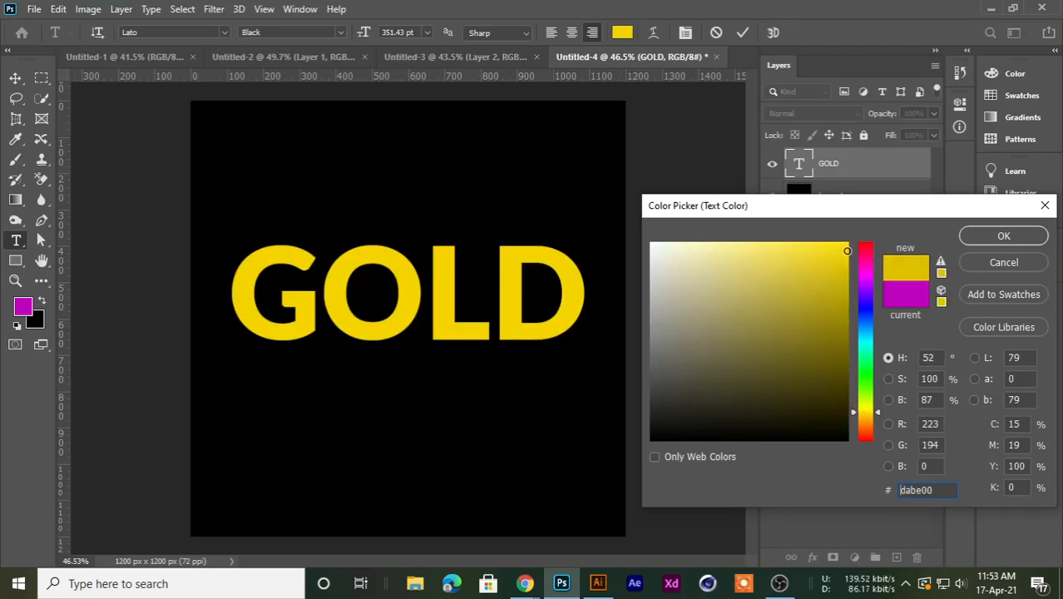
left_click(864, 409)
left_click_drag(865, 410, 865, 418)
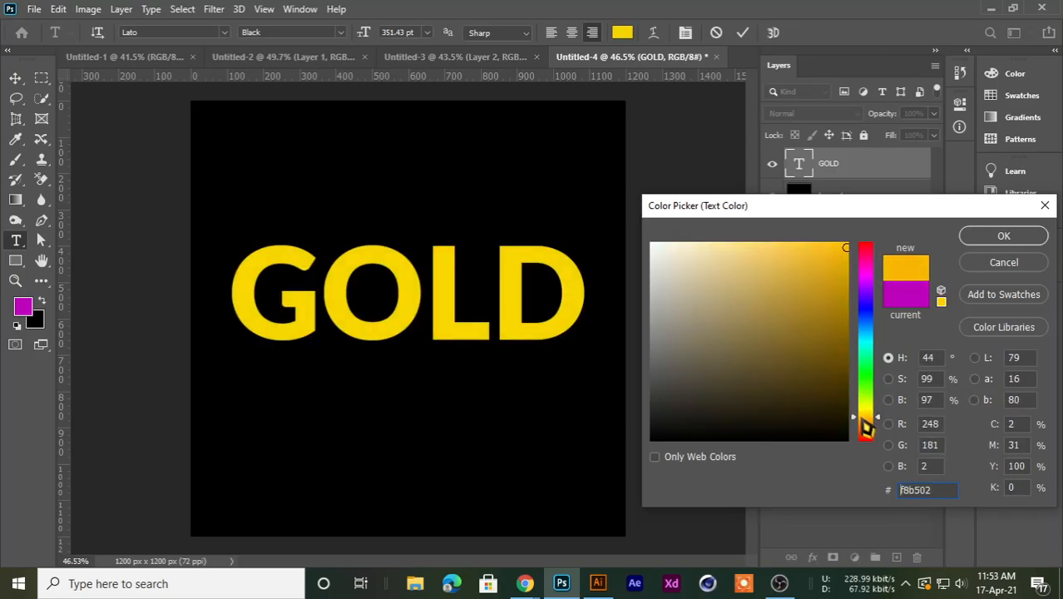
left_click(969, 240)
left_click(743, 33)
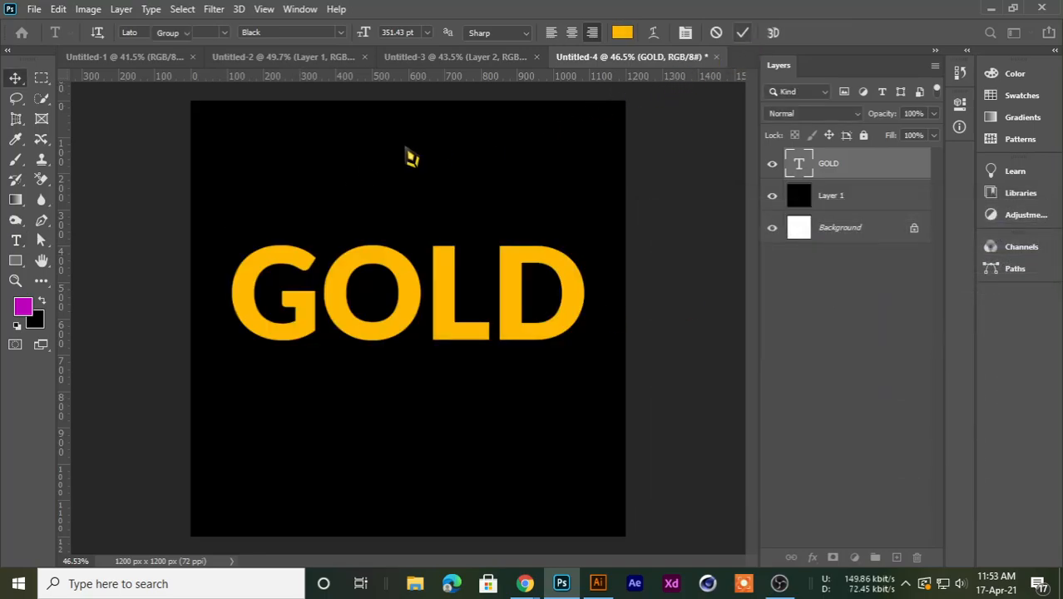
Nudge the GOLD text slightly to the right and toggle its layer's visibility off and back on.
left_click(15, 78)
left_click_drag(348, 320, 360, 308)
left_click(772, 165)
left_click(773, 166)
right_click(883, 171)
left_click(726, 27)
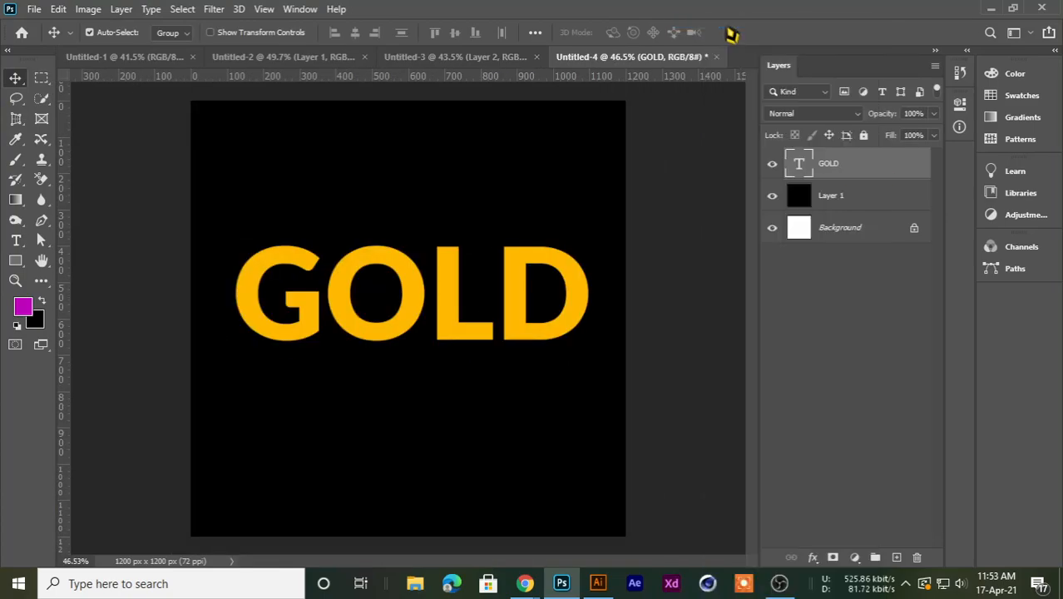
left_click_drag(451, 48, 787, 54)
left_click(624, 129)
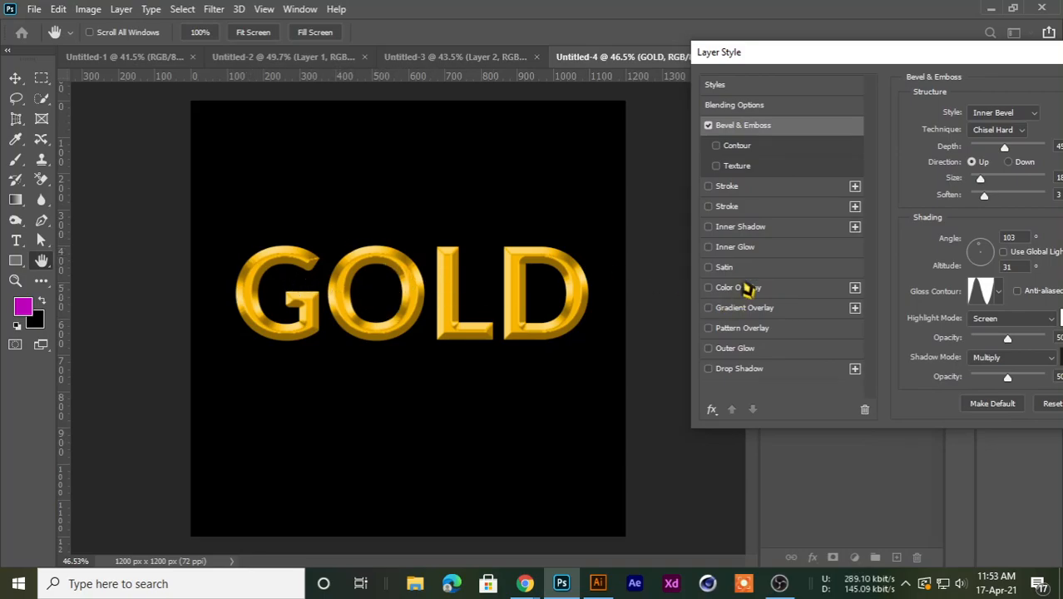
left_click_drag(870, 51, 785, 63)
left_click_drag(720, 100, 595, 98)
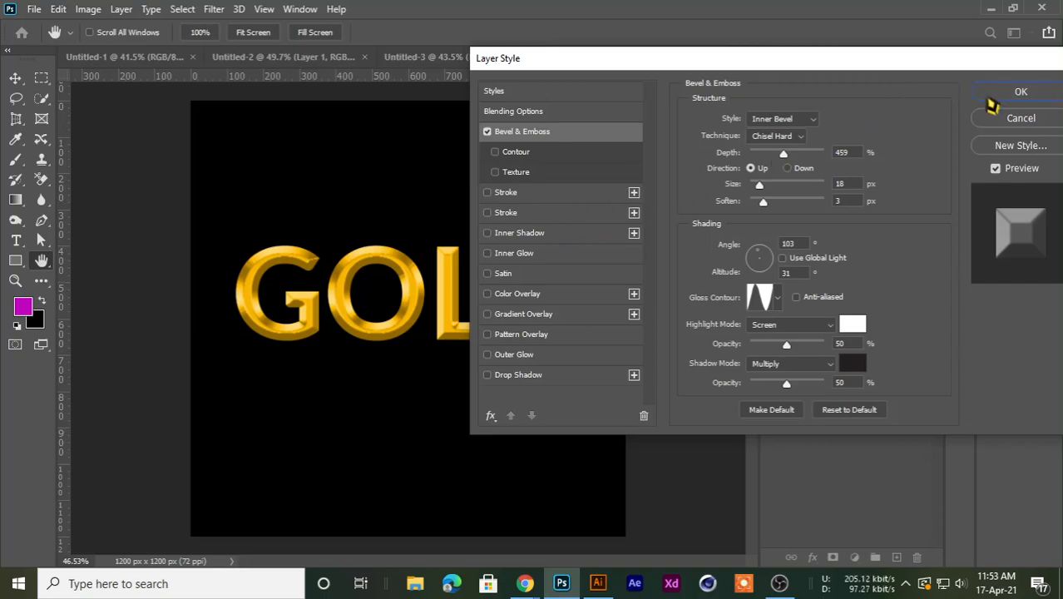
left_click(1016, 118)
Apply a Bevel & Emboss effect to the GOLD text layer with the Inner Bevel style and Chisel Hard technique.
right_click(842, 165)
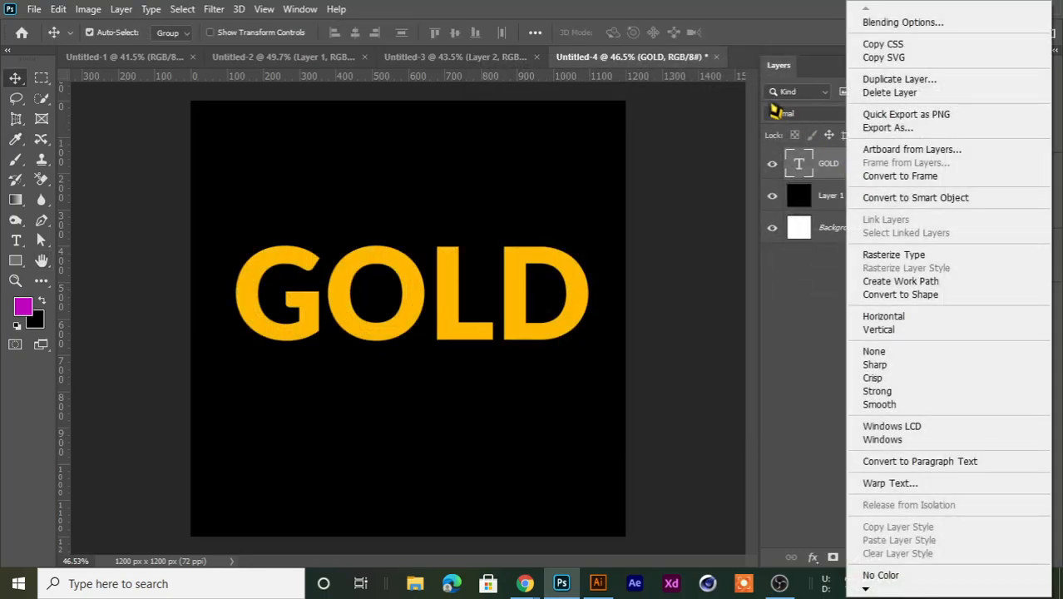
left_click(864, 26)
left_click_drag(324, 288, 262, 313)
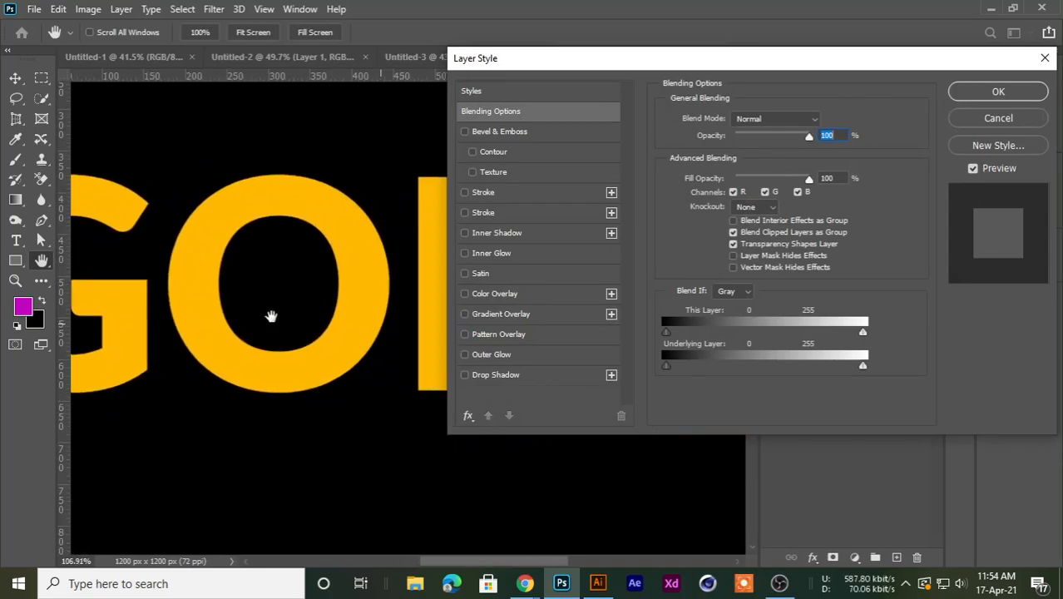
scroll(270, 311, "up", 2)
left_click(503, 133)
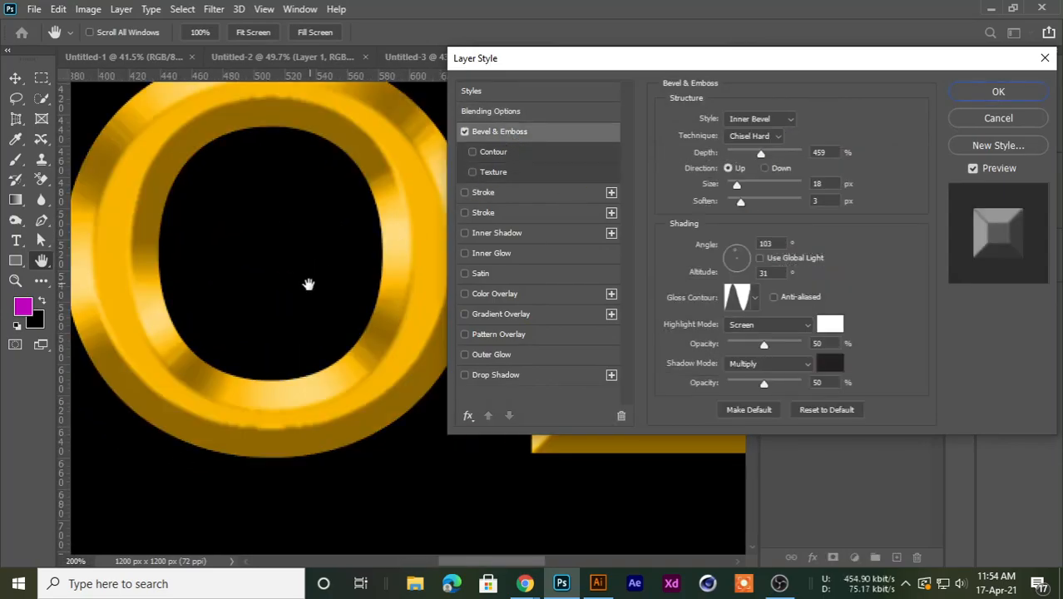
key("Return")
Inspect the bevelled letters, then reopen the GOLD layer's Bevel & Emboss settings and set the bevel size to 25 px.
scroll(296, 256, "up", 1)
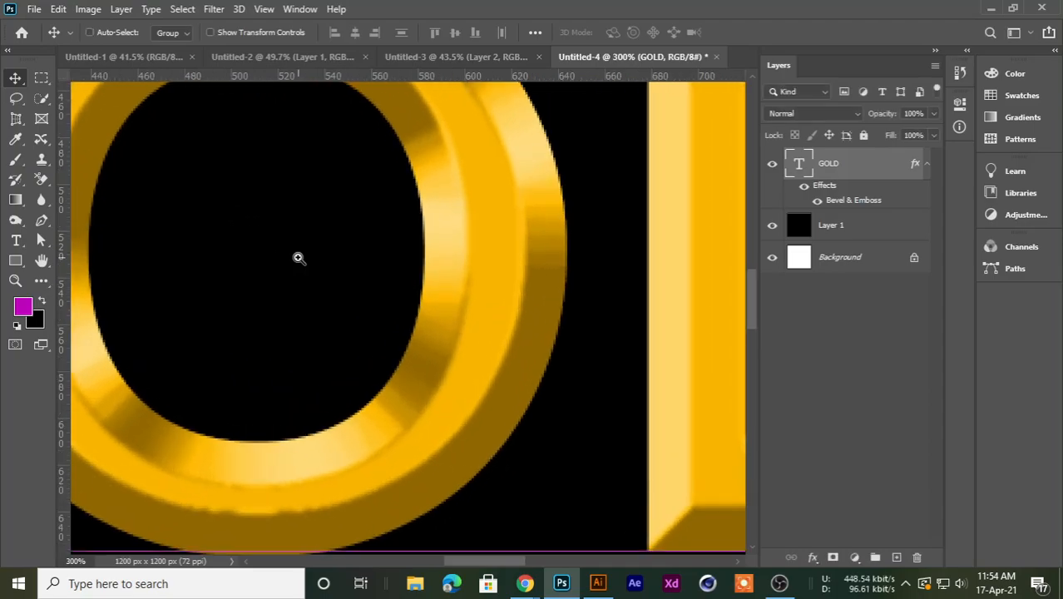
scroll(297, 258, "down", 3)
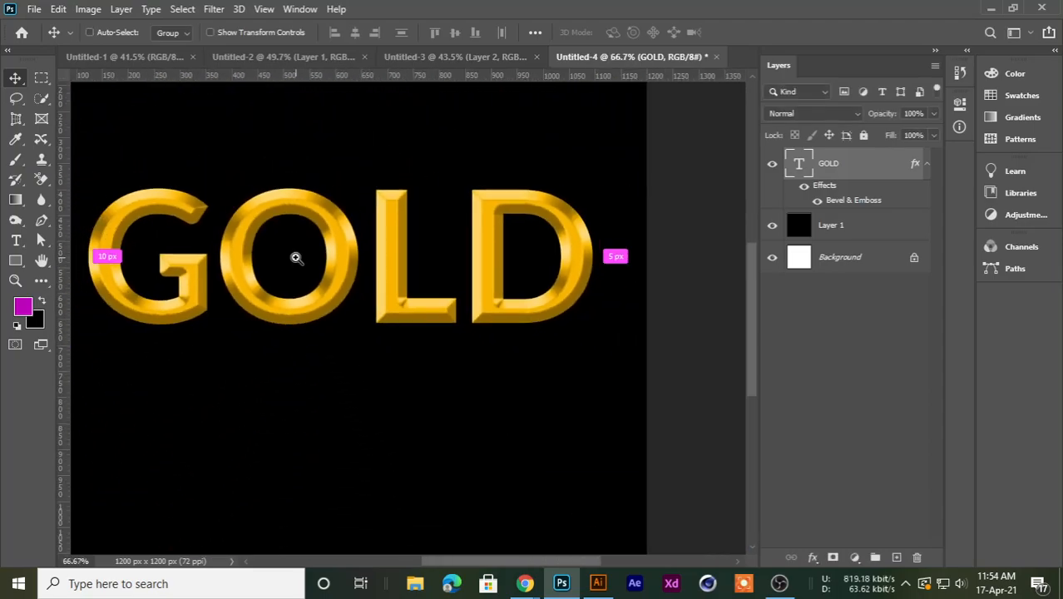
scroll(316, 274, "down", 1)
scroll(396, 346, "up", 2)
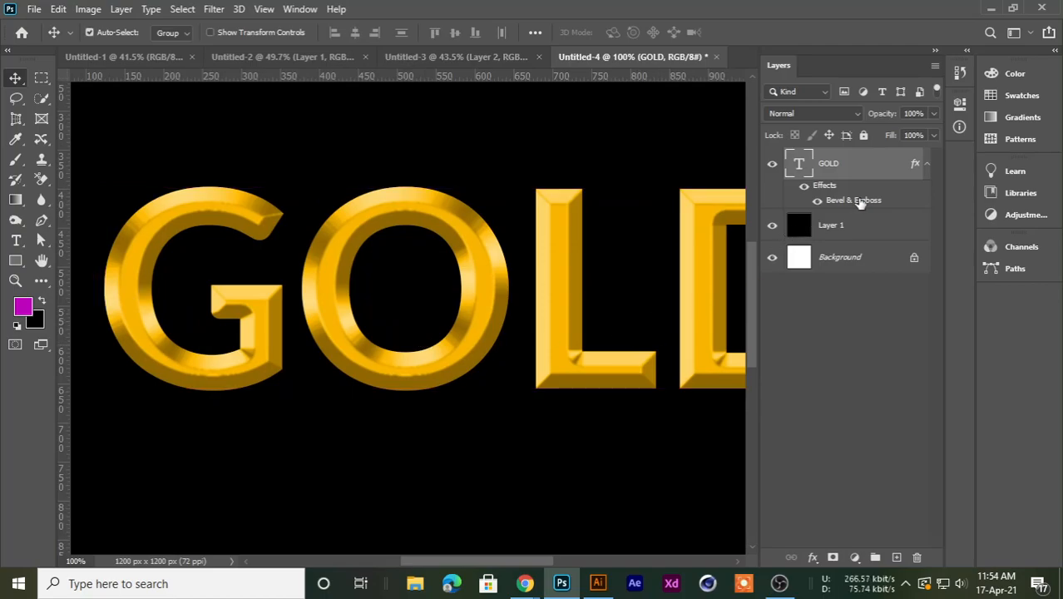
double_click(853, 200)
left_click_drag(564, 77, 694, 79)
left_click_drag(873, 191, 876, 194)
left_click_drag(690, 62, 706, 46)
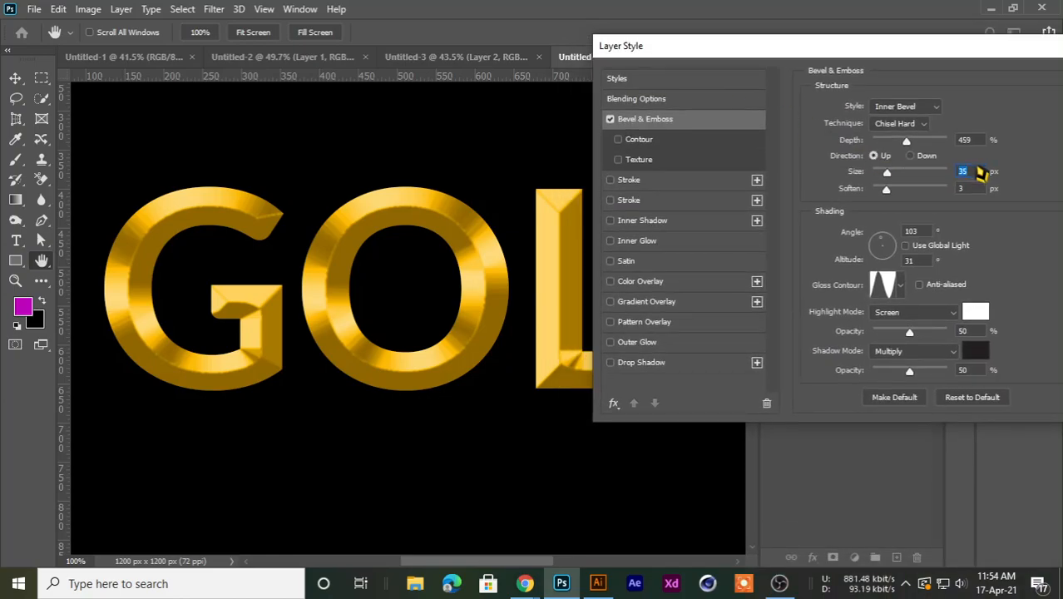
key("Down")
key("Down")
key("Down")
key("Down")
key("Down")
key("Down")
key("Down")
key("Down")
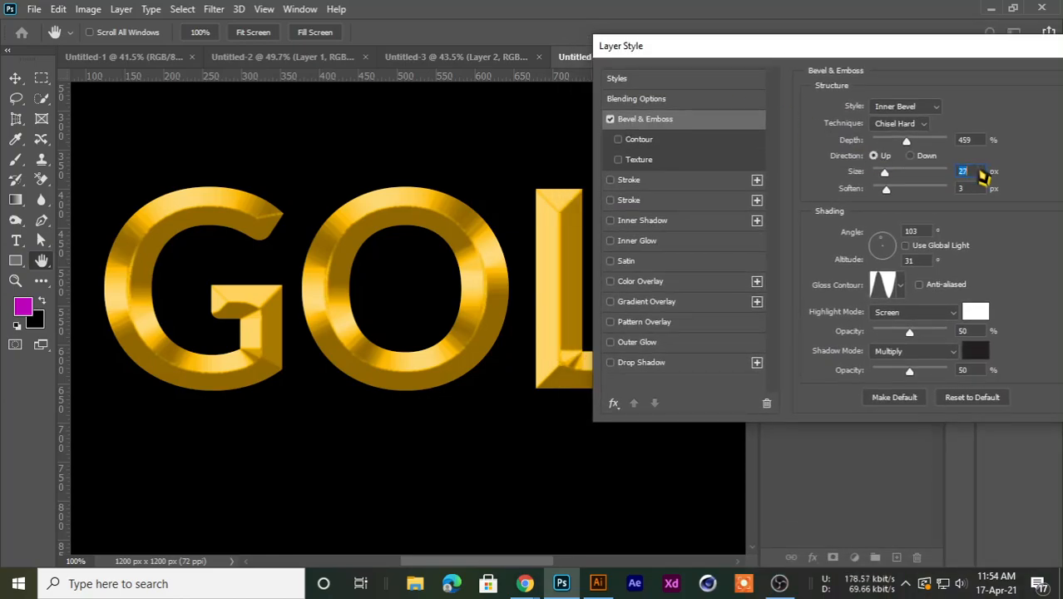
key("Up")
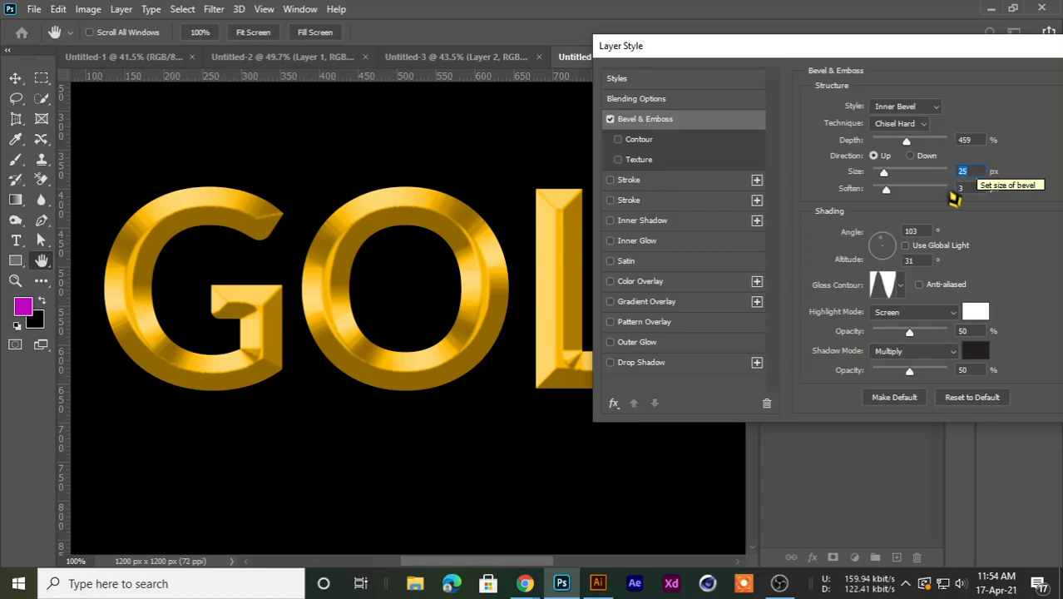
Set the bevel's Soften to 0 px and its Depth to 396%.
mouse_move(887, 195)
left_mouse_down()
mouse_move(908, 198)
mouse_move(876, 208)
left_mouse_up()
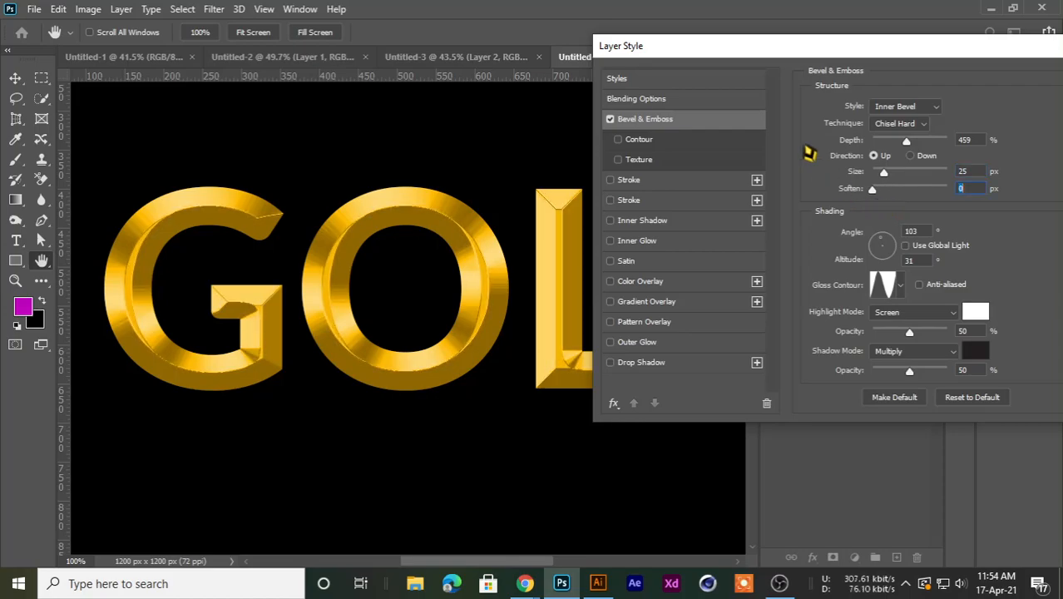
left_click_drag(614, 52, 610, 104)
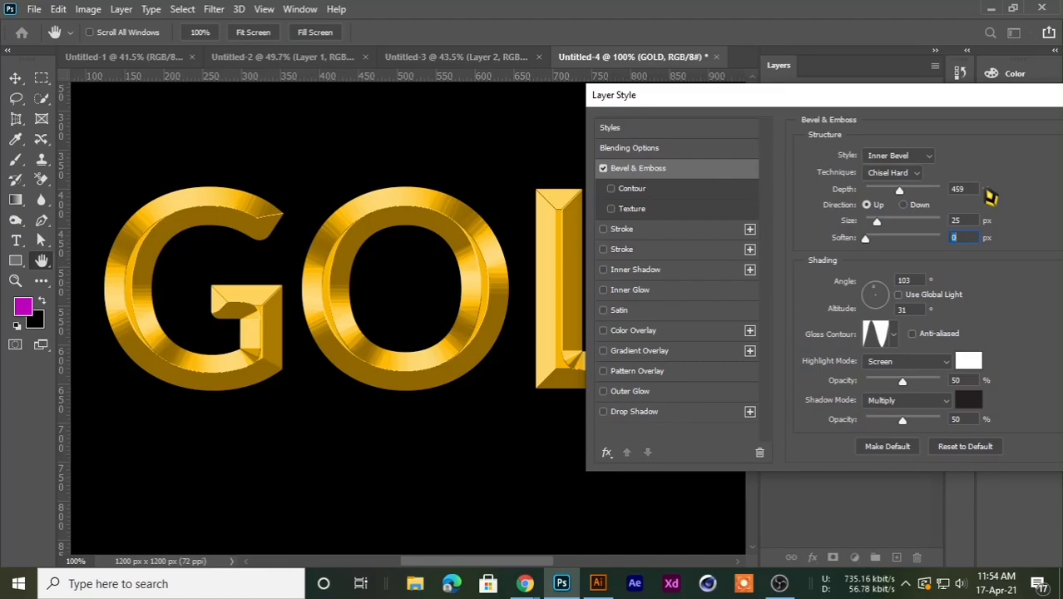
mouse_move(899, 192)
left_mouse_down()
mouse_move(937, 192)
mouse_move(935, 203)
mouse_move(897, 212)
left_mouse_up()
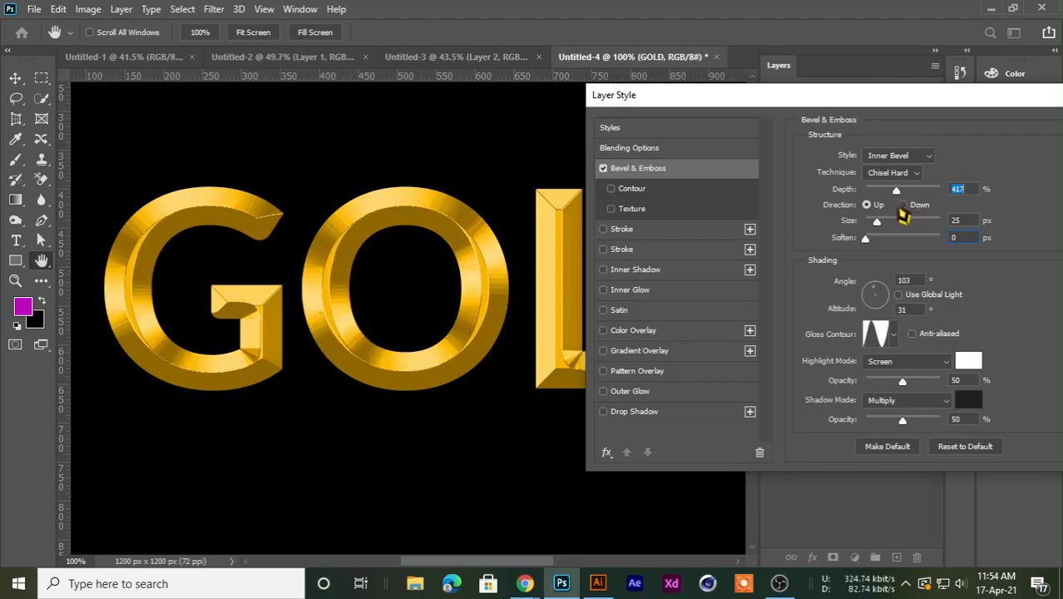
Try the Linear, Cone and Cone - Inverted gloss contours on the GOLD text's bevel.
left_click_drag(873, 106, 805, 59)
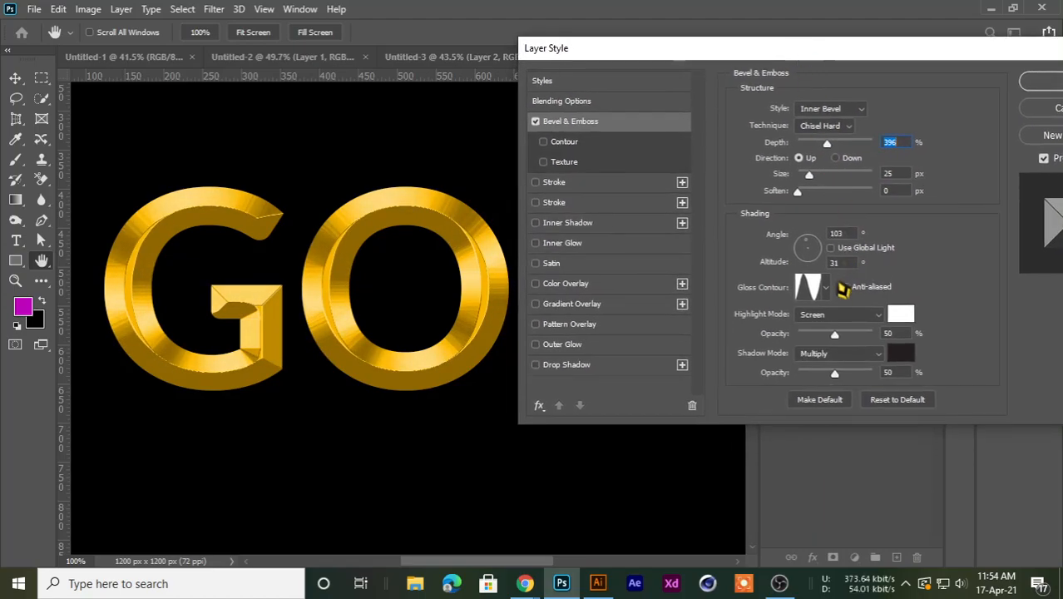
left_click(827, 288)
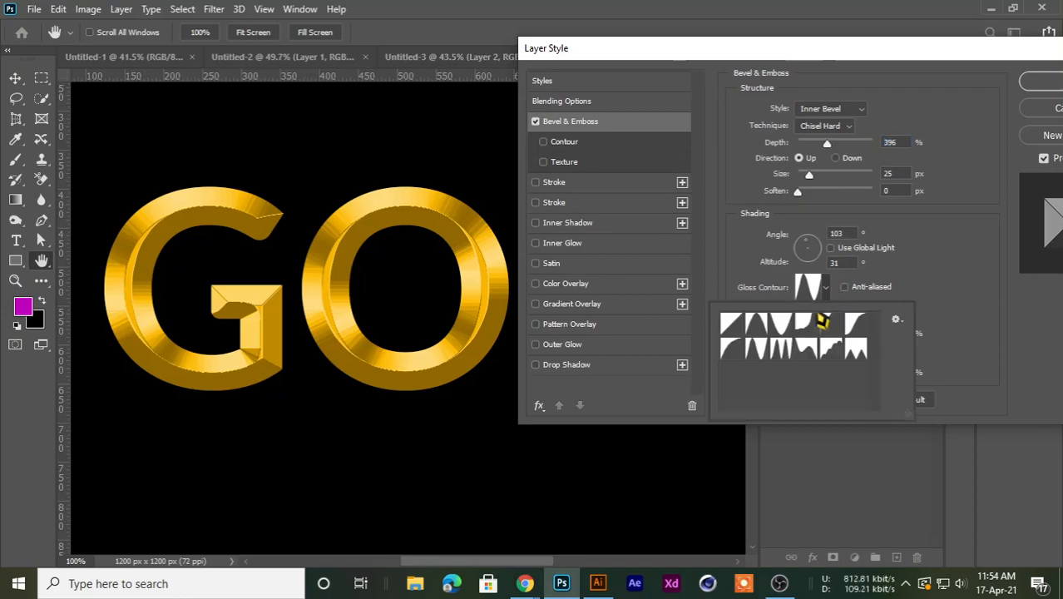
left_click(728, 324)
left_click(827, 291)
left_click(827, 291)
left_click(763, 332)
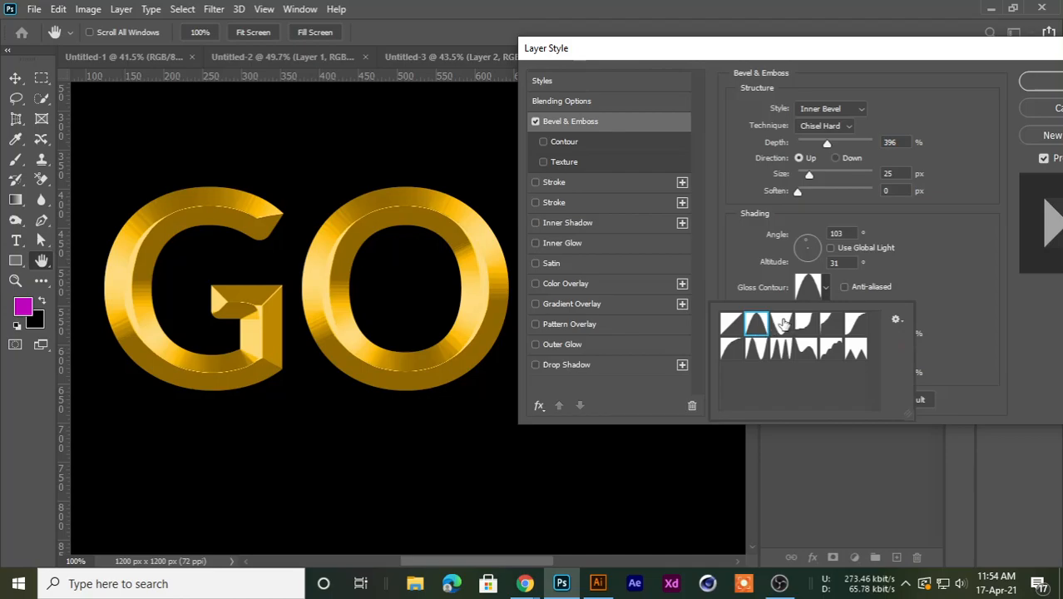
left_click(827, 289)
left_click(826, 291)
left_click(780, 326)
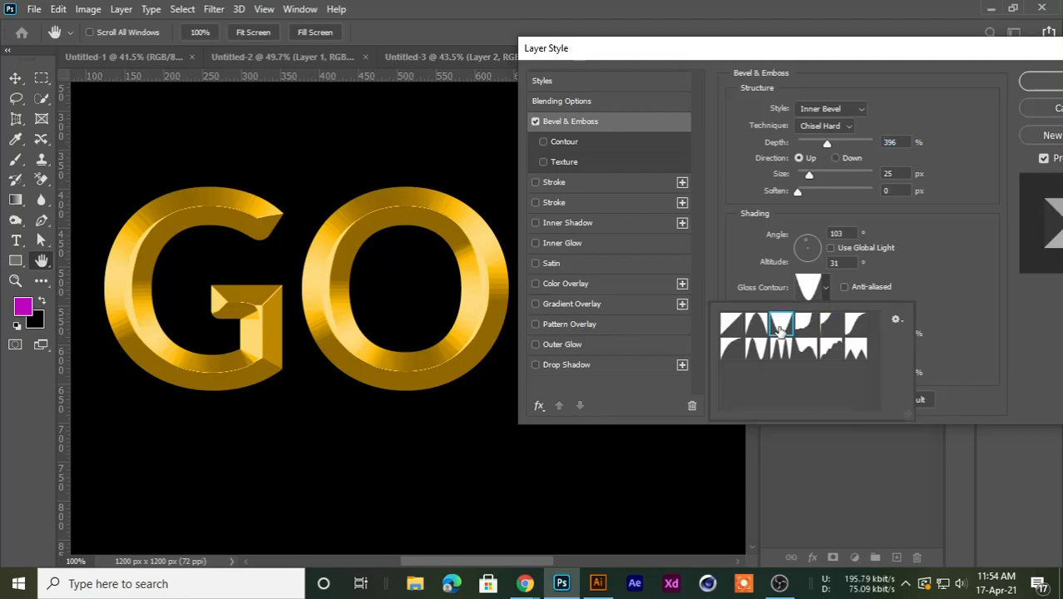
left_click(826, 291)
View the Cone - Inverted curve in the Contour Editor and close the editor without editing the curve.
left_click(811, 287)
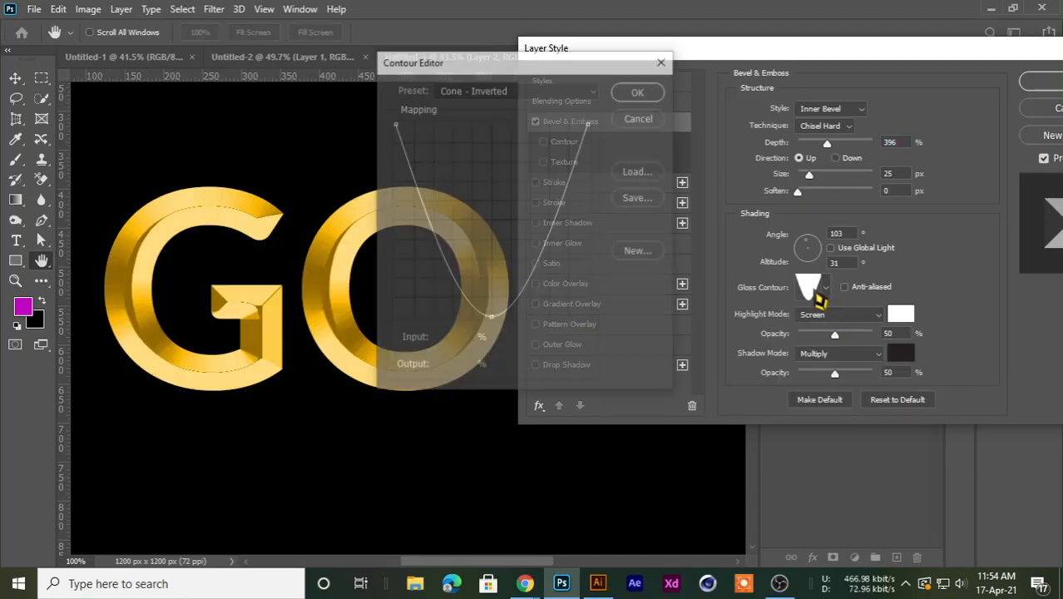
left_click(662, 61)
left_click(808, 288)
left_click(653, 93)
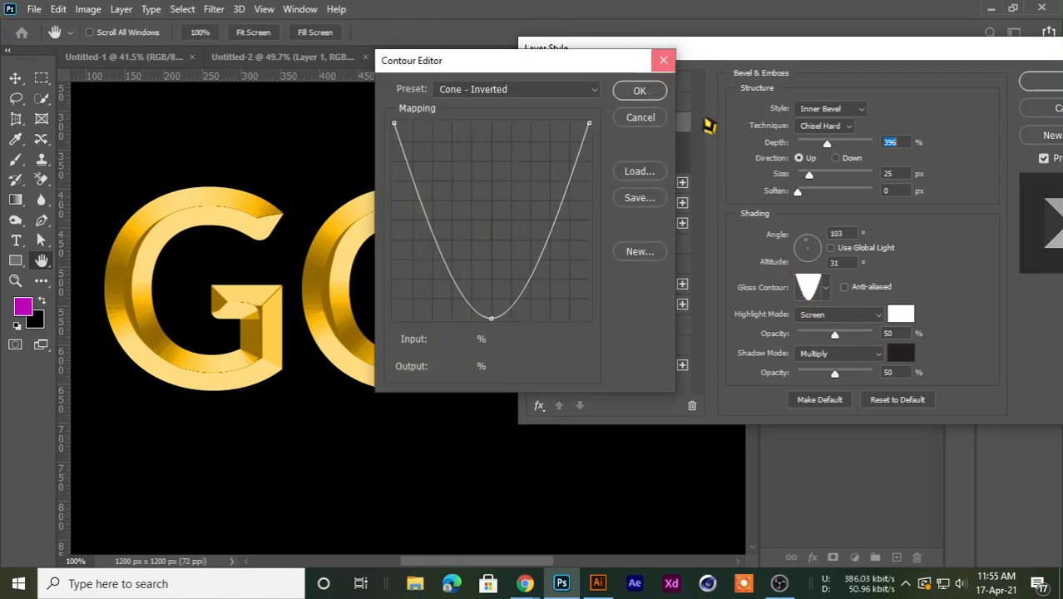
Compare several more gloss contour presets on the bevel and choose Ring - Double.
left_click(828, 293)
left_click(828, 324)
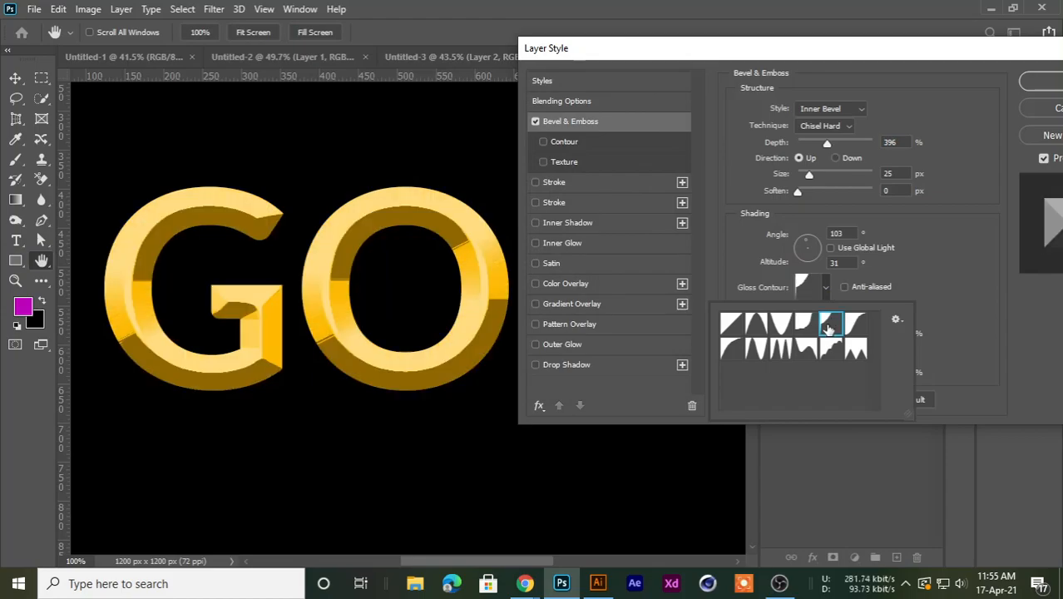
left_click(854, 322)
left_click(854, 347)
left_click(831, 347)
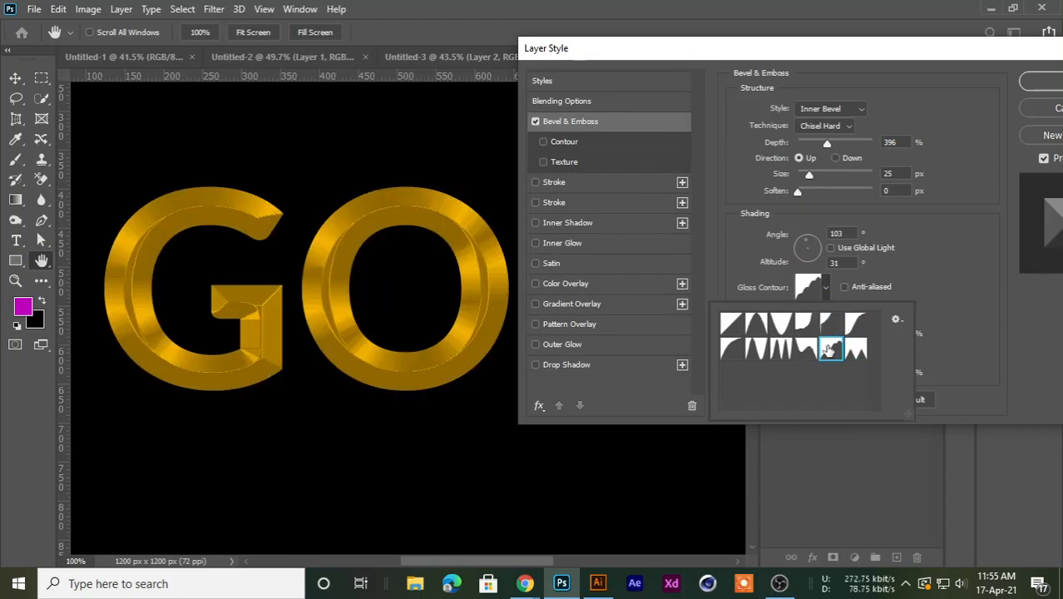
left_click(780, 347)
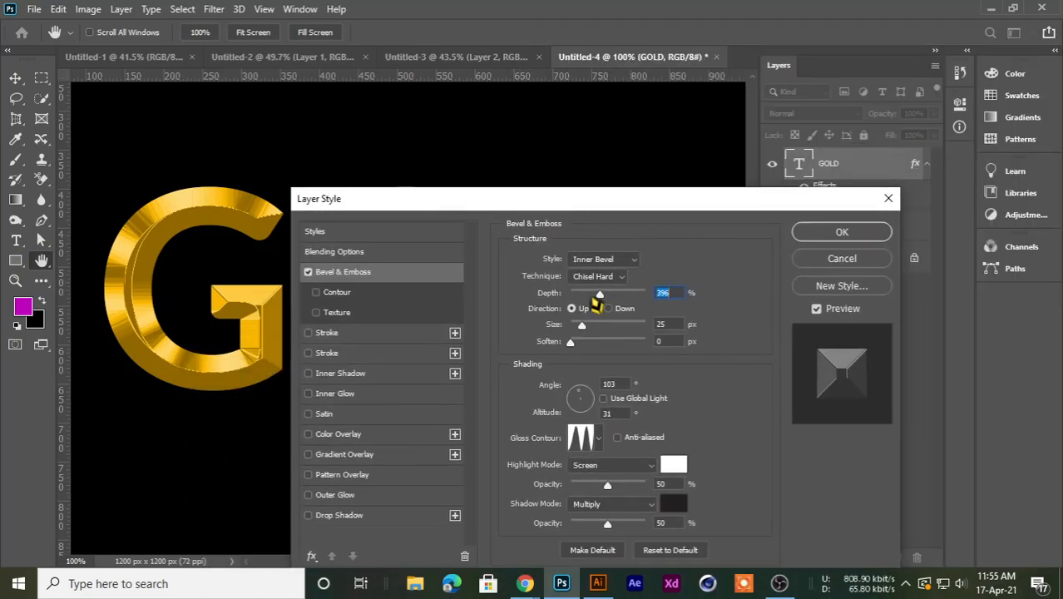
Apply the Bevel & Emboss settings to the GOLD text and inspect the bevelled letters up close.
left_click_drag(586, 199, 777, 65)
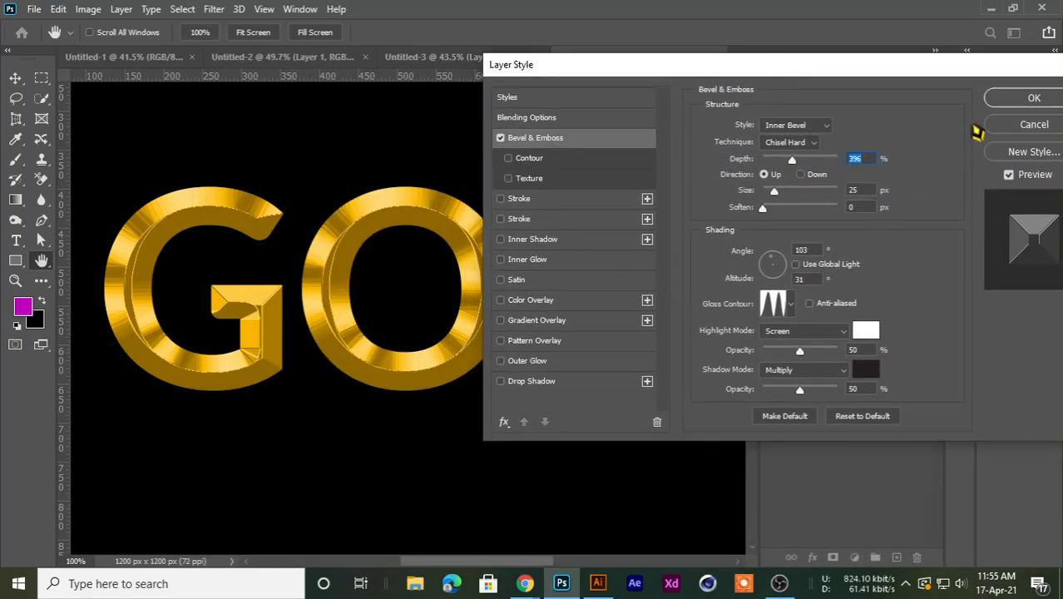
left_click(1031, 99)
scroll(422, 378, "down", 3)
scroll(429, 408, "up", 4)
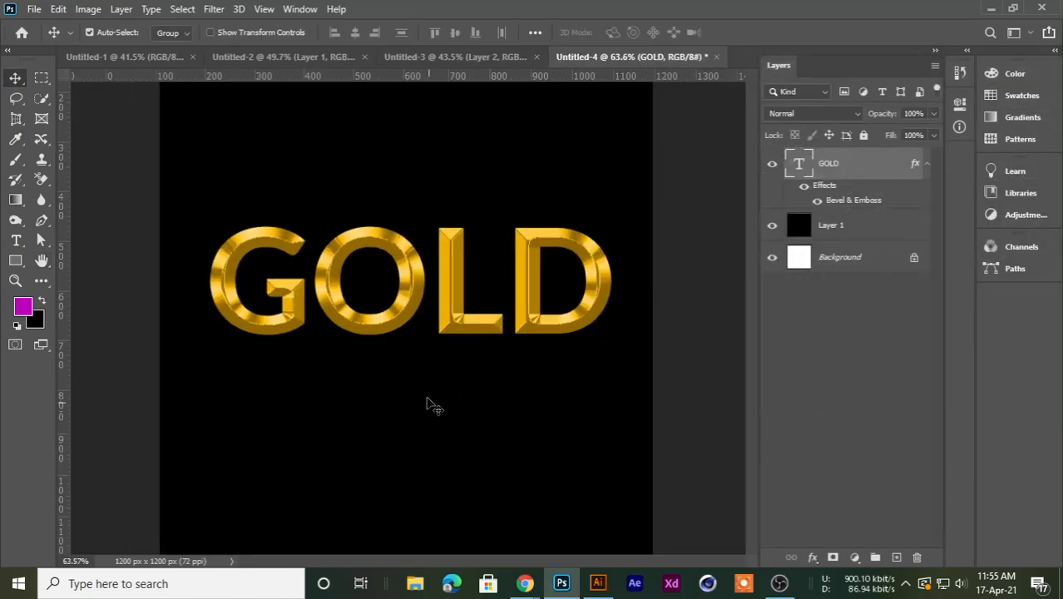
scroll(274, 228, "up", 1)
scroll(287, 226, "down", 2)
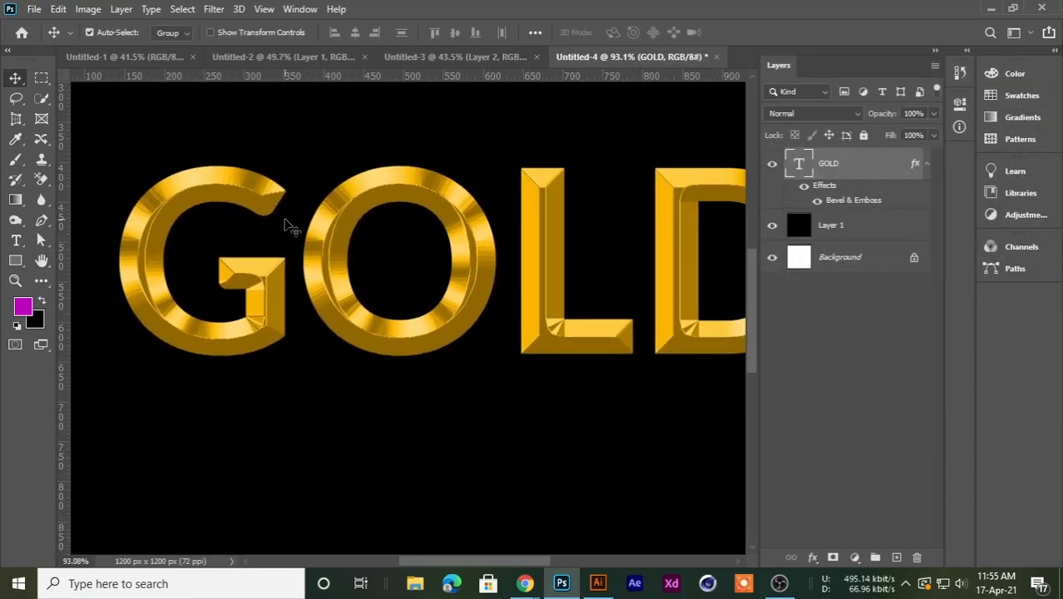
scroll(291, 228, "down", 1)
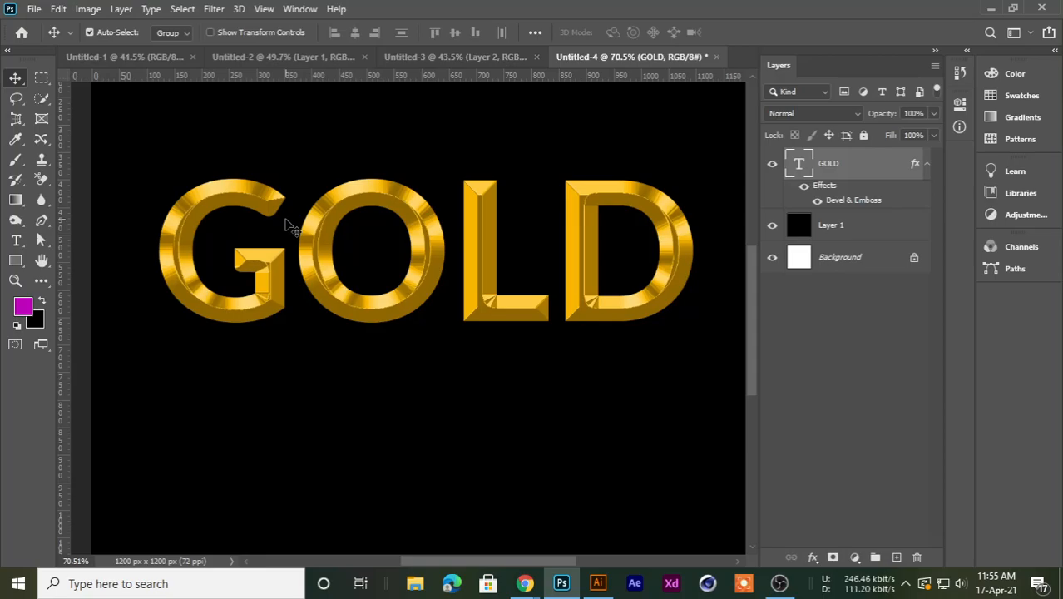
scroll(287, 226, "up", 2)
Add a new layer above the GOLD text and open the Brush tool's preset picker.
left_click(896, 557)
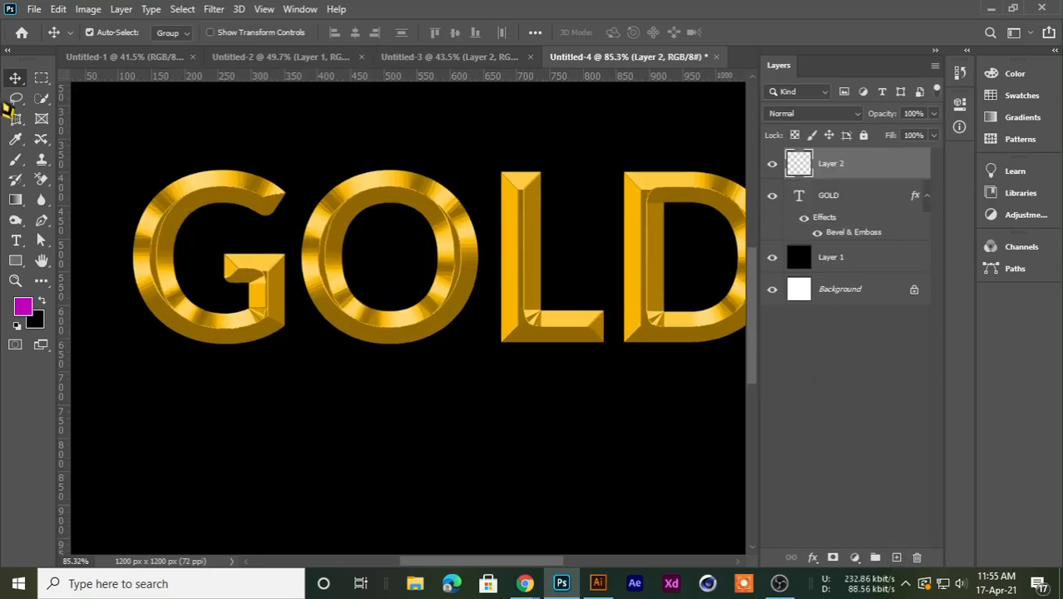
left_click_drag(15, 159, 50, 157)
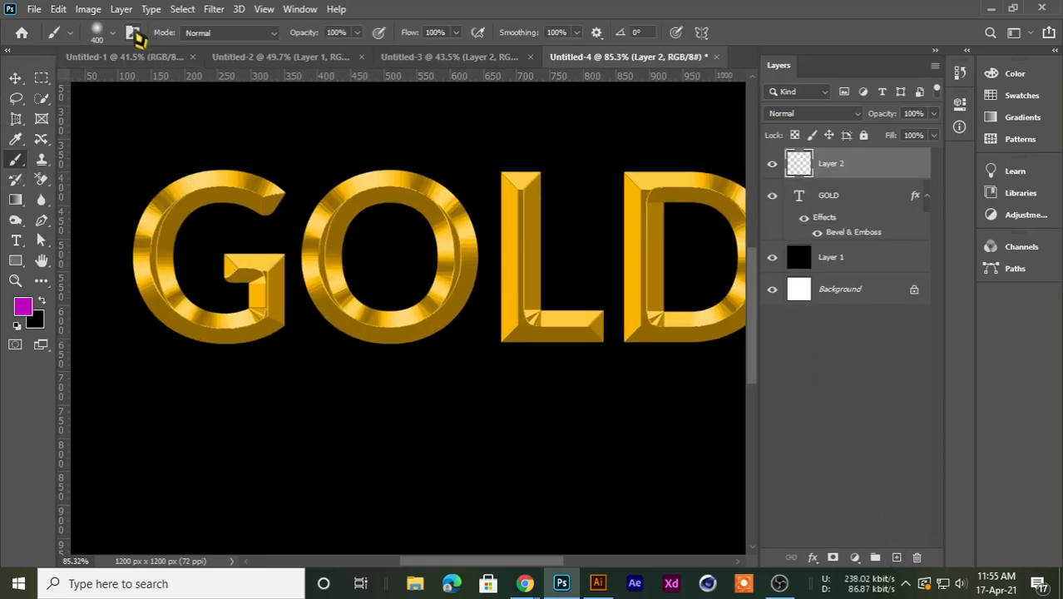
left_click(113, 34)
scroll(92, 200, "down", 5)
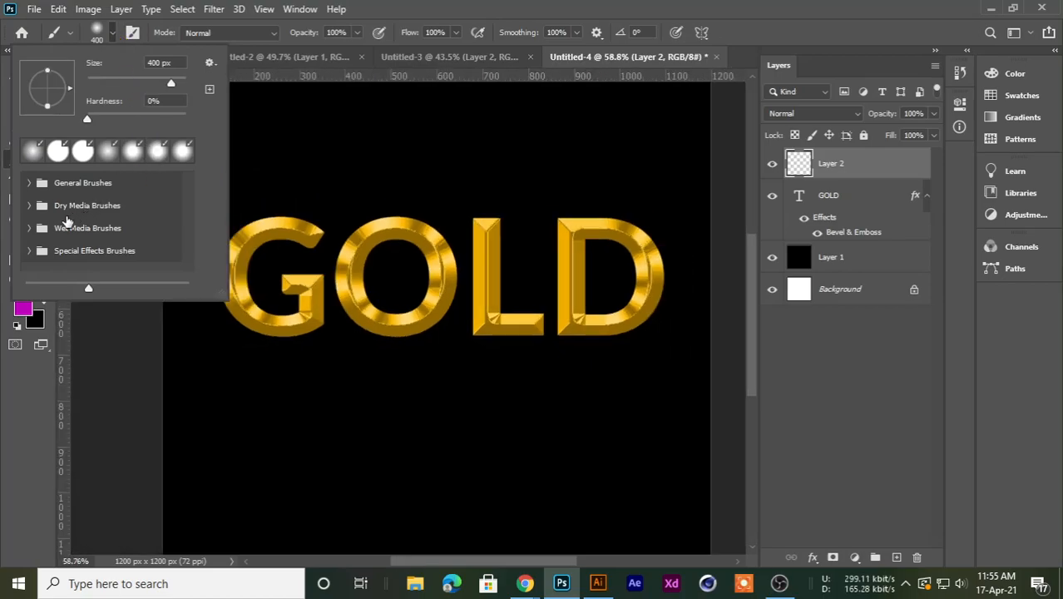
Enlarge the brush preset picker and add the Legacy Brushes set to the presets.
left_click(29, 183)
scroll(83, 245, "down", 3)
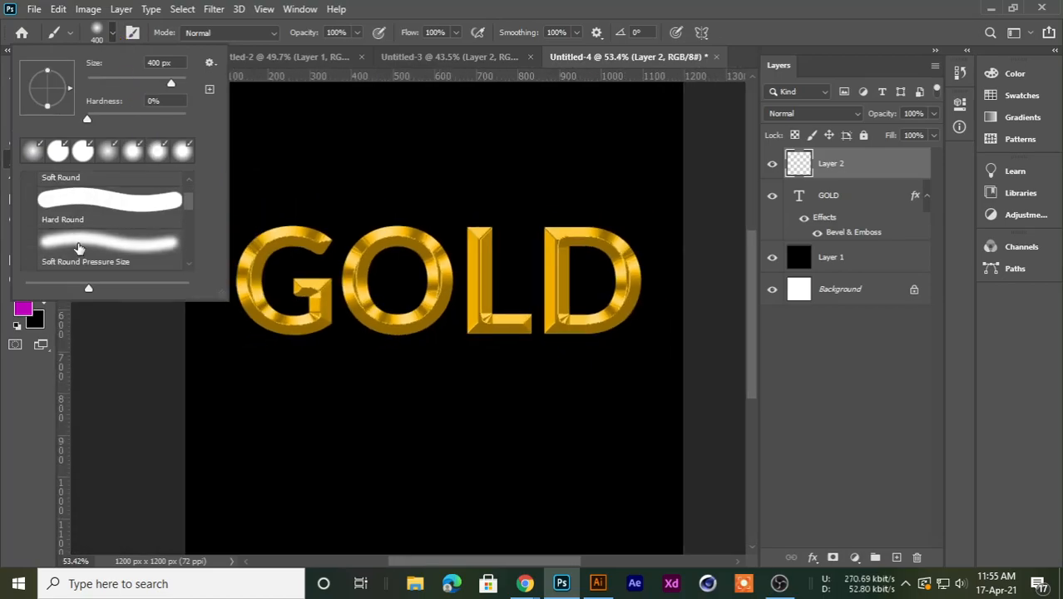
scroll(83, 248, "up", 3)
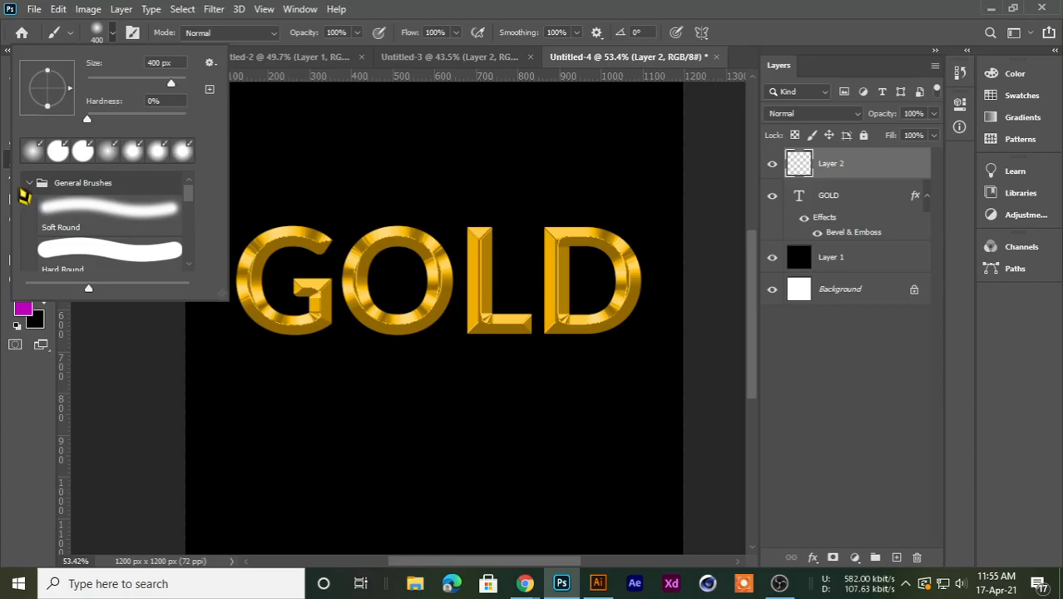
scroll(48, 207, "down", 3)
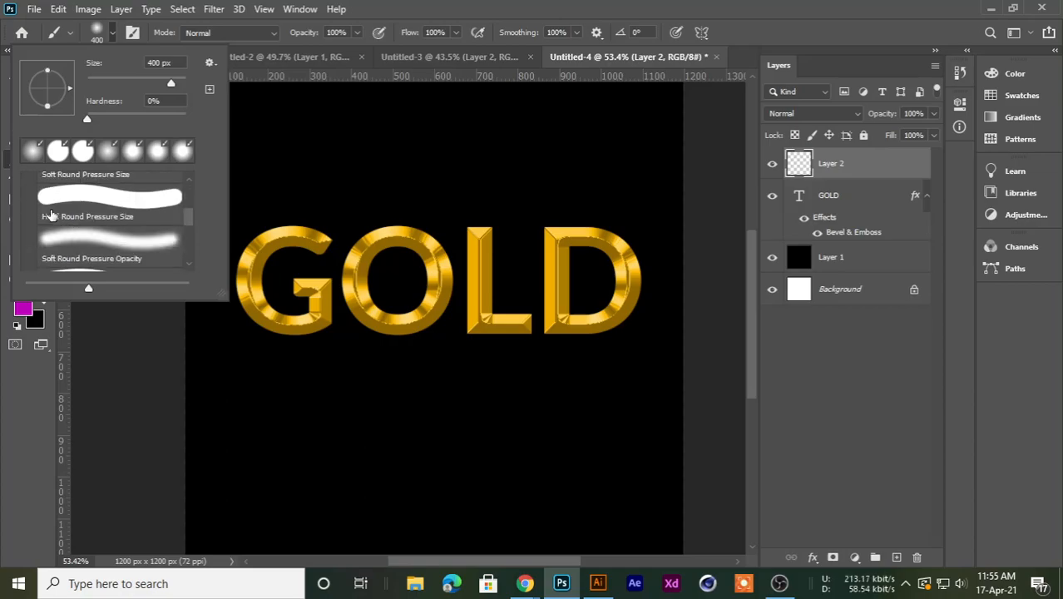
scroll(51, 213, "down", 1)
left_click_drag(222, 295, 821, 522)
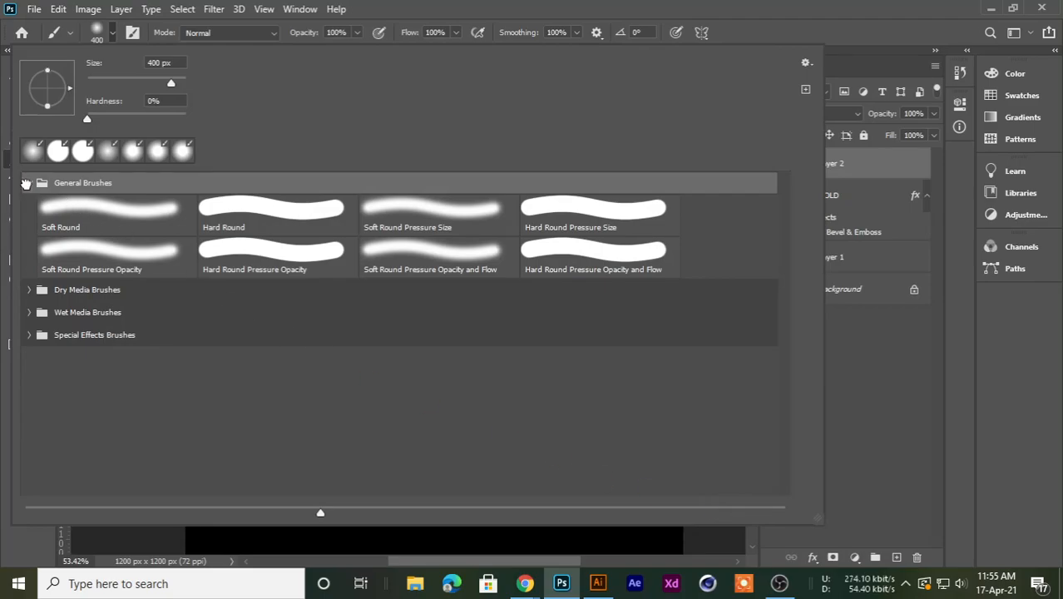
left_click(28, 183)
left_click(805, 63)
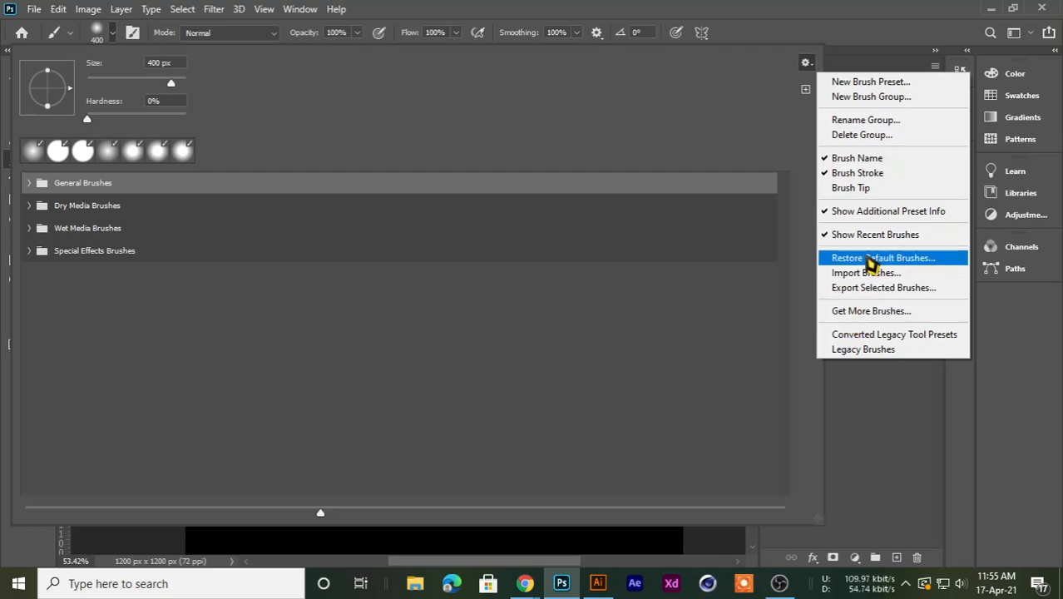
left_click(858, 349)
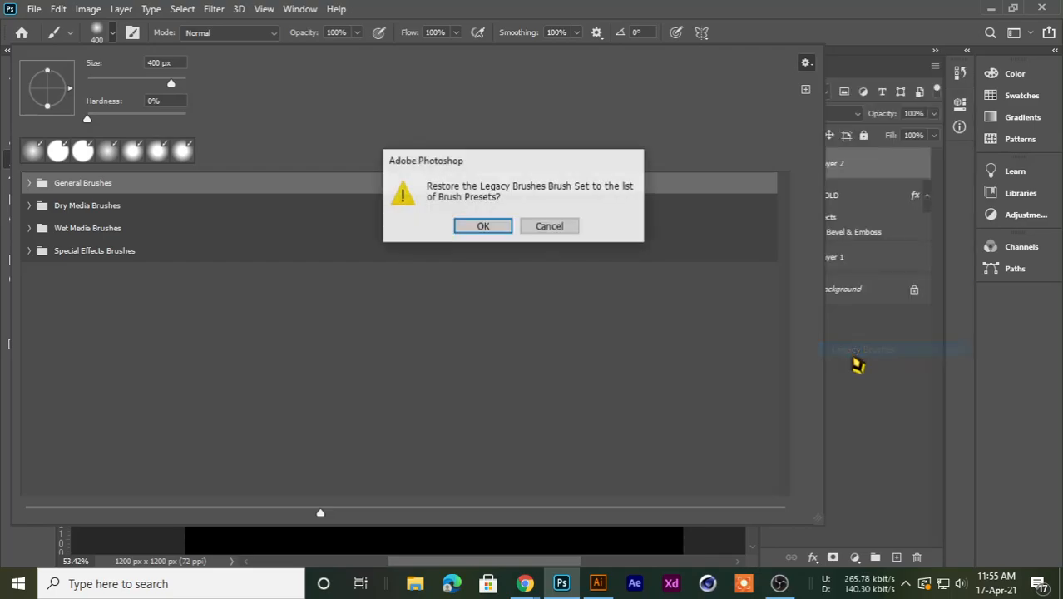
left_click(502, 227)
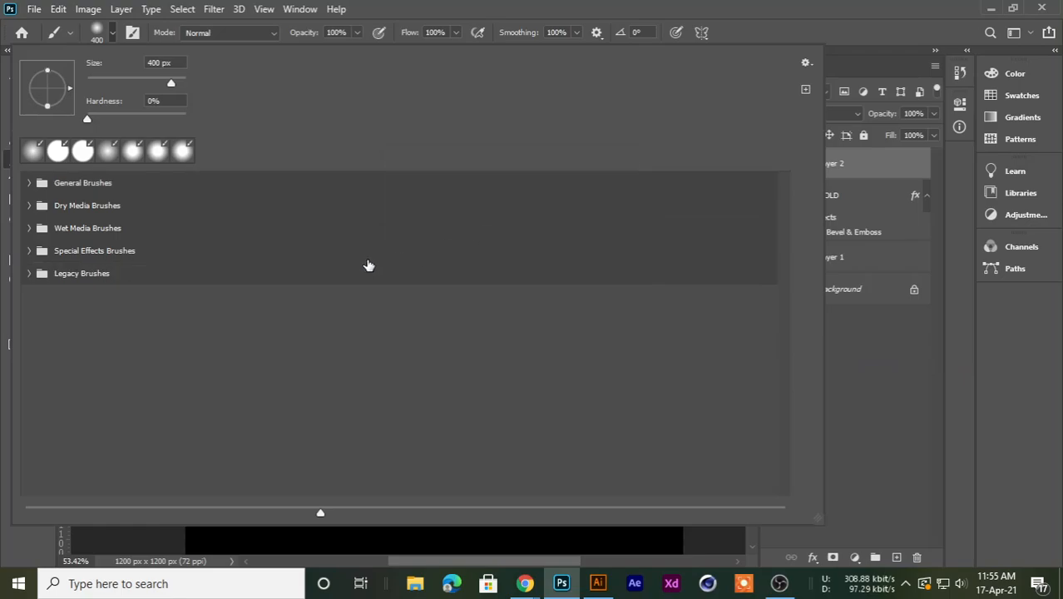
Choose the Crosshatch 4 brush from the Assorted Brushes group of the Legacy Brushes.
left_click(29, 273)
left_click(45, 318)
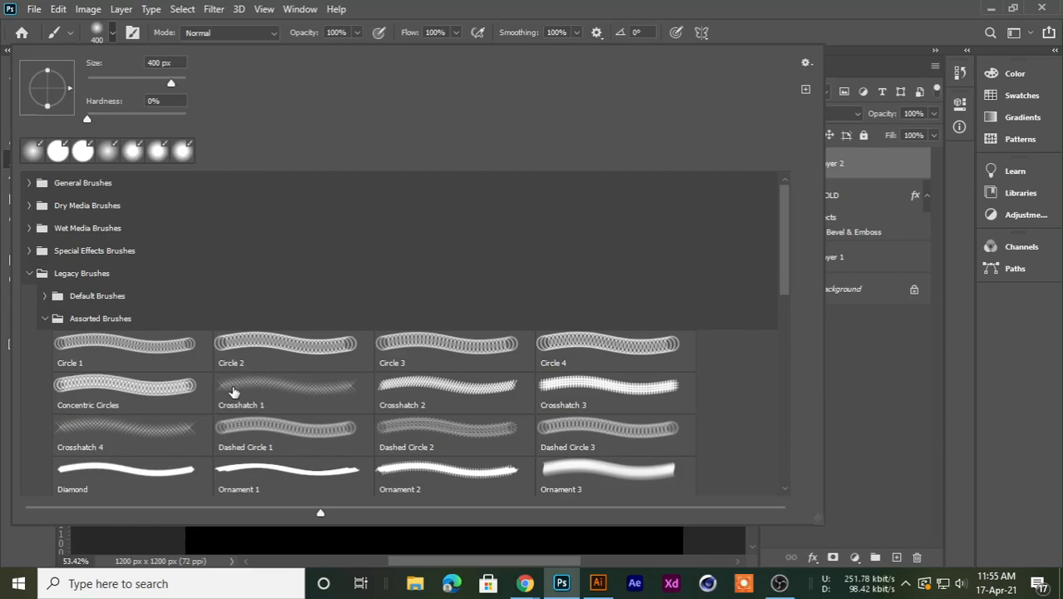
left_click(125, 428)
left_click(735, 15)
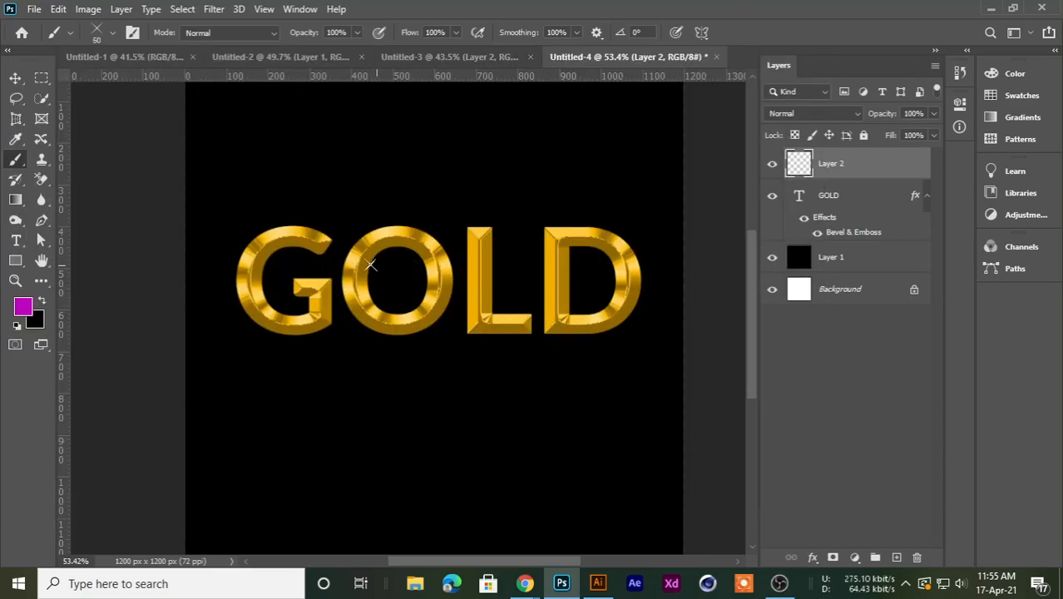
Set the foreground color to the light gold #fed76e sampled from the edge of the letter O.
scroll(320, 245, "up", 2)
left_click(25, 306)
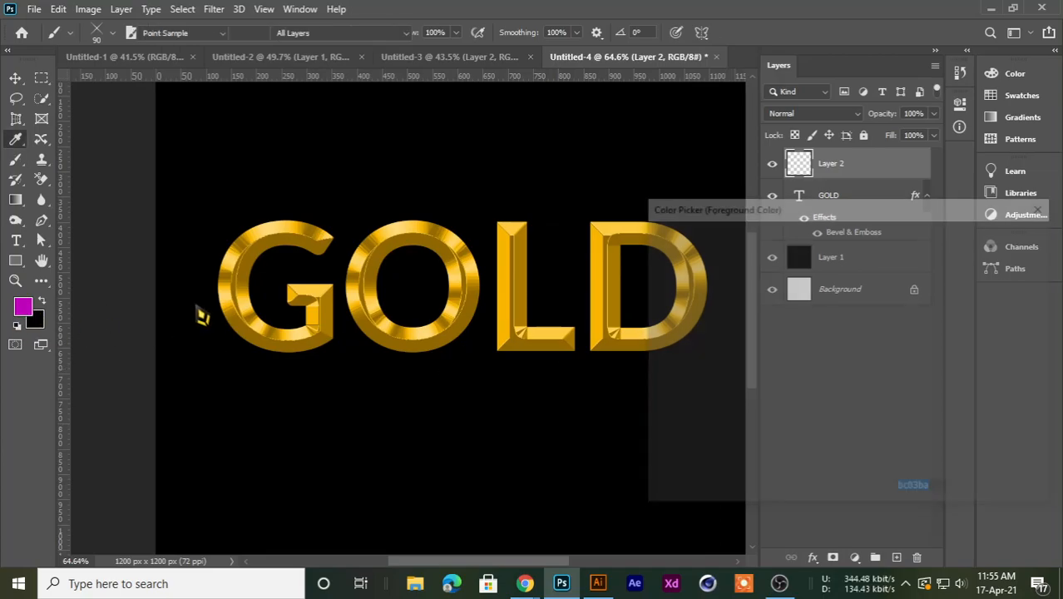
left_click(478, 307)
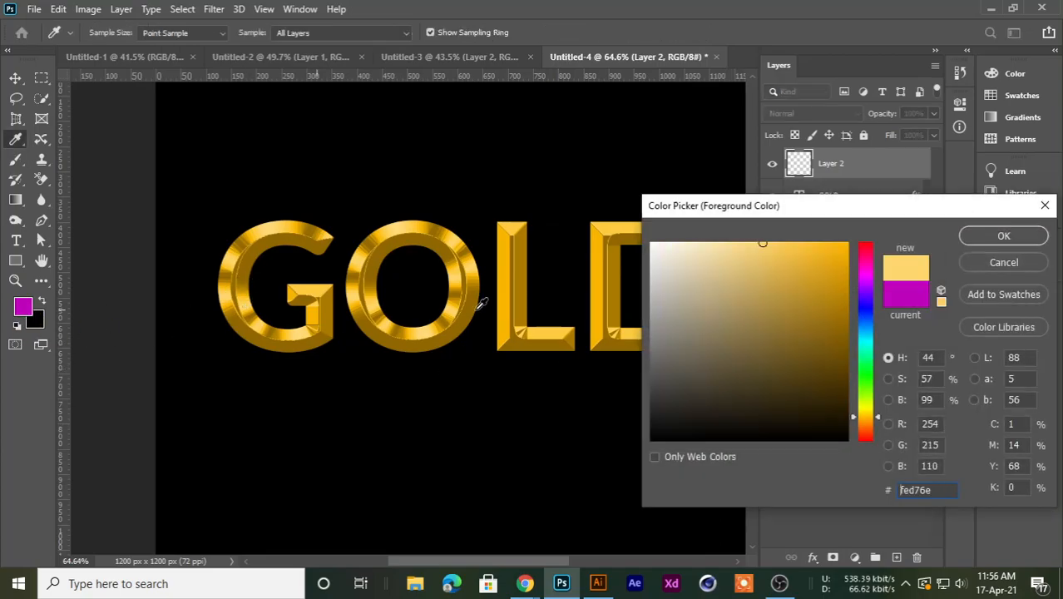
left_click(1006, 239)
Stamp sparkles on the G's upper tip and inner corner and the O's upper edge, reducing the brush from 100 to 80 px.
key("bracketright")
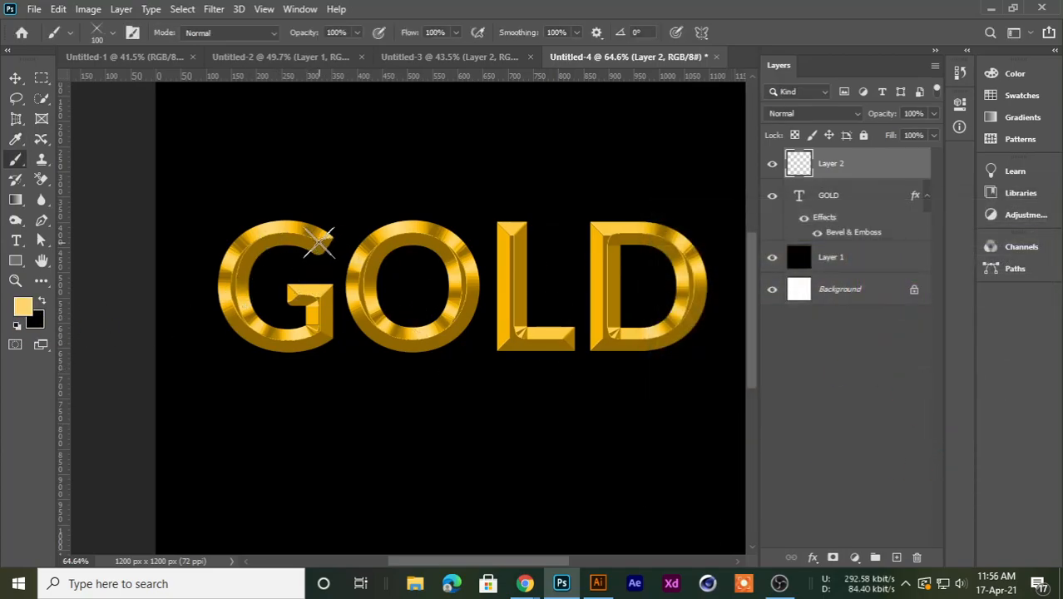
left_click(313, 240)
scroll(236, 349, "up", 6)
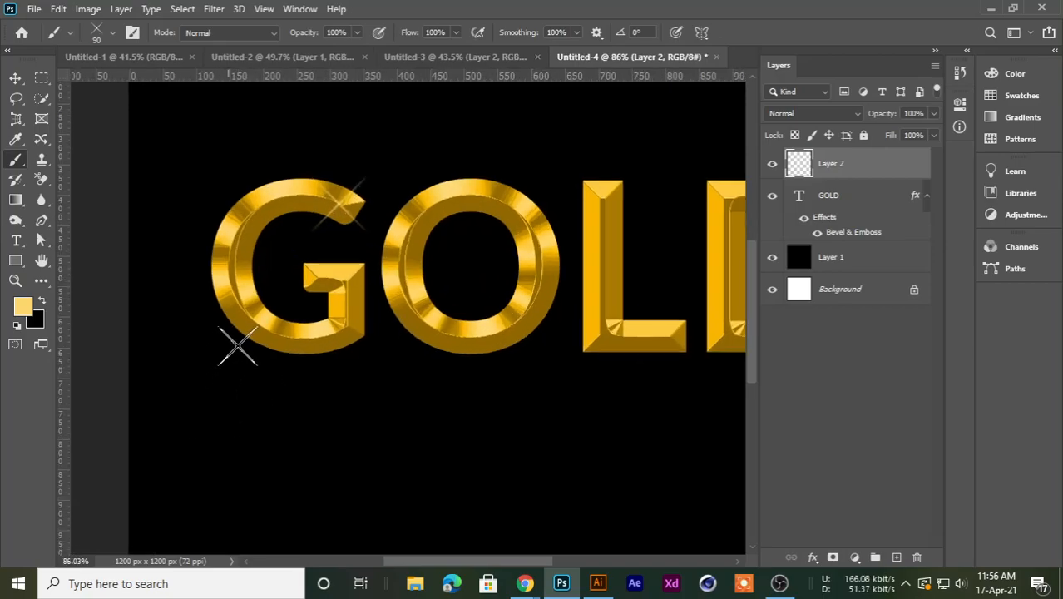
key("bracketleft")
scroll(520, 420, "down", 6)
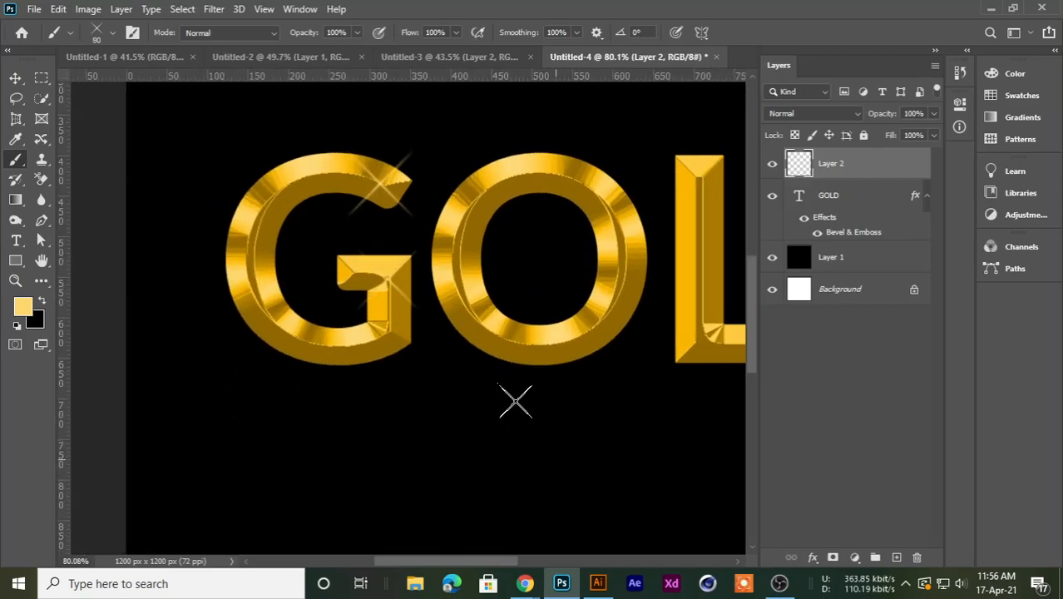
scroll(572, 324, "up", 6)
left_click(573, 255)
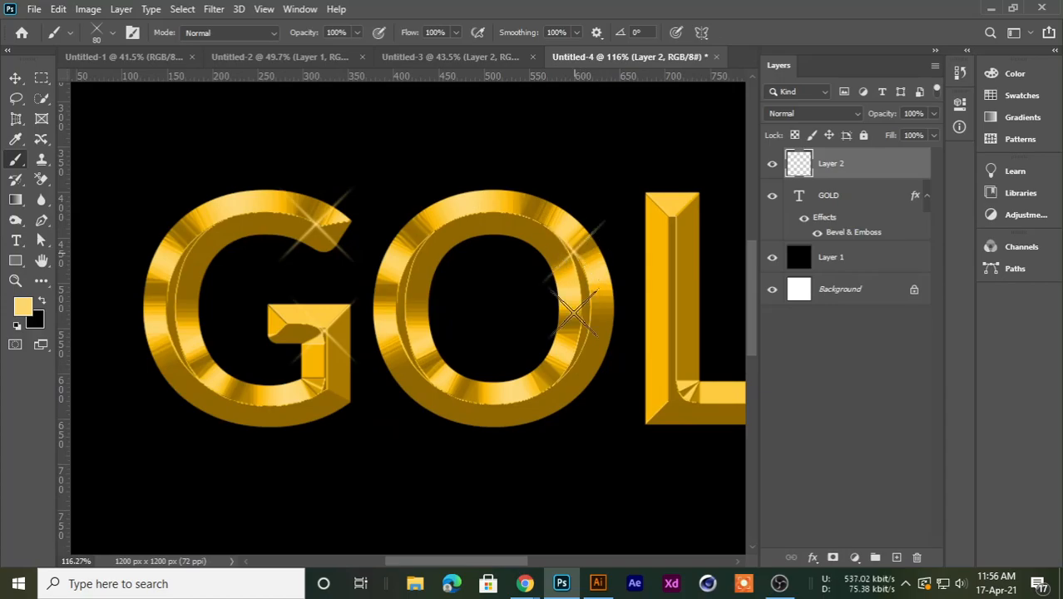
scroll(517, 408, "down", 3)
scroll(562, 423, "up", 2)
left_click(462, 391, "alt")
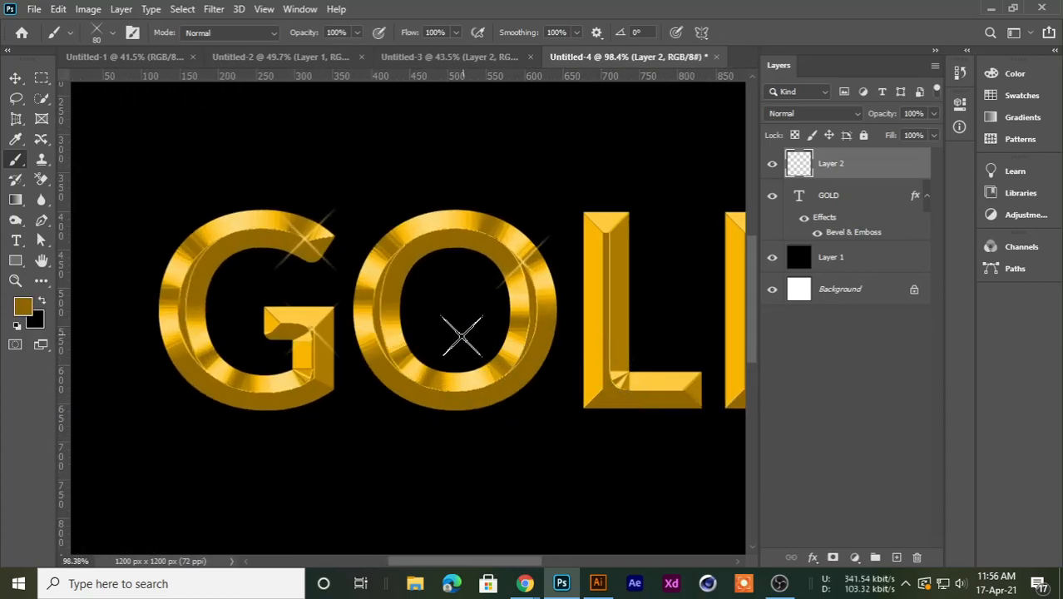
key("super")
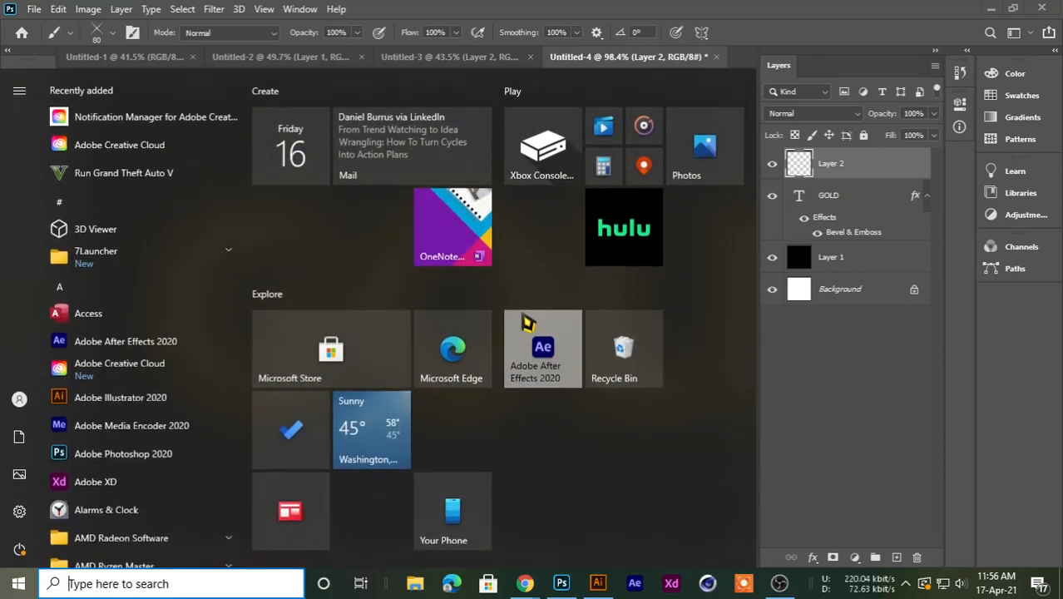
key("super")
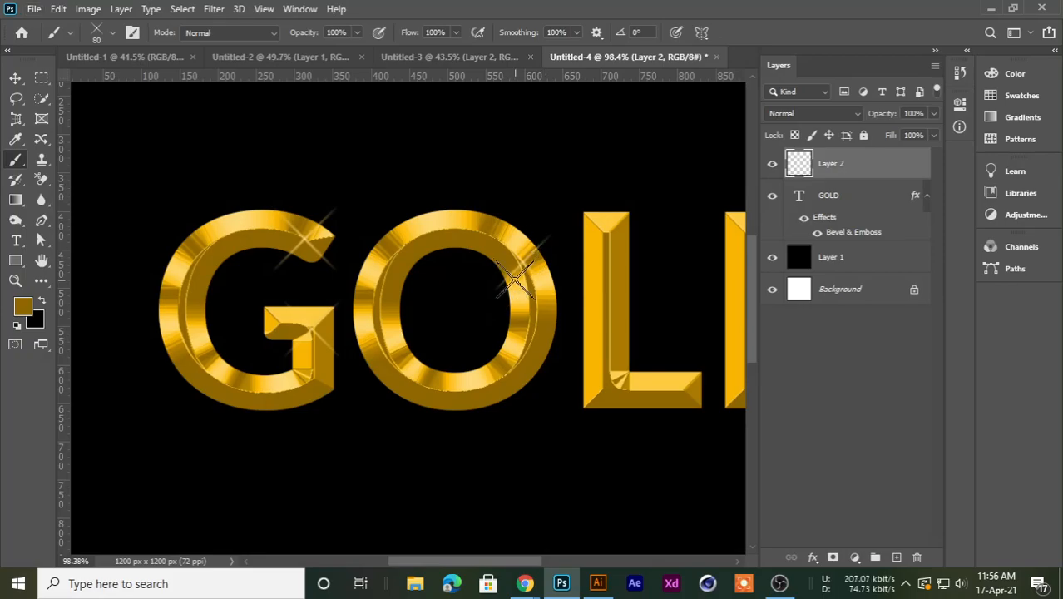
Sample a light gold from the O and stamp 80 px sparkles on the L's top and the D's upper corner and lower curve.
left_click(518, 293, "alt")
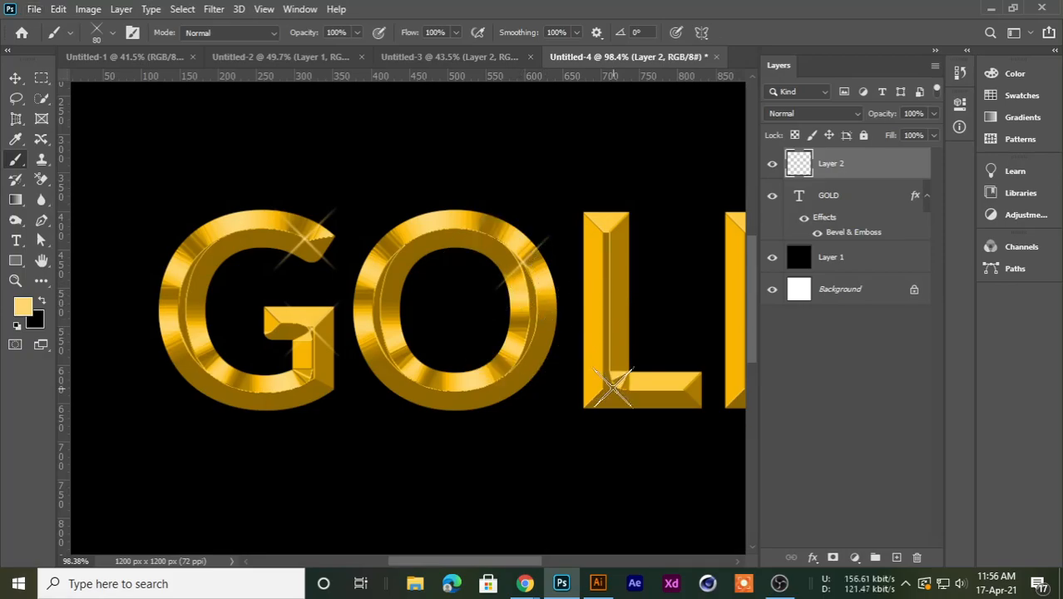
scroll(590, 308, "down", 2)
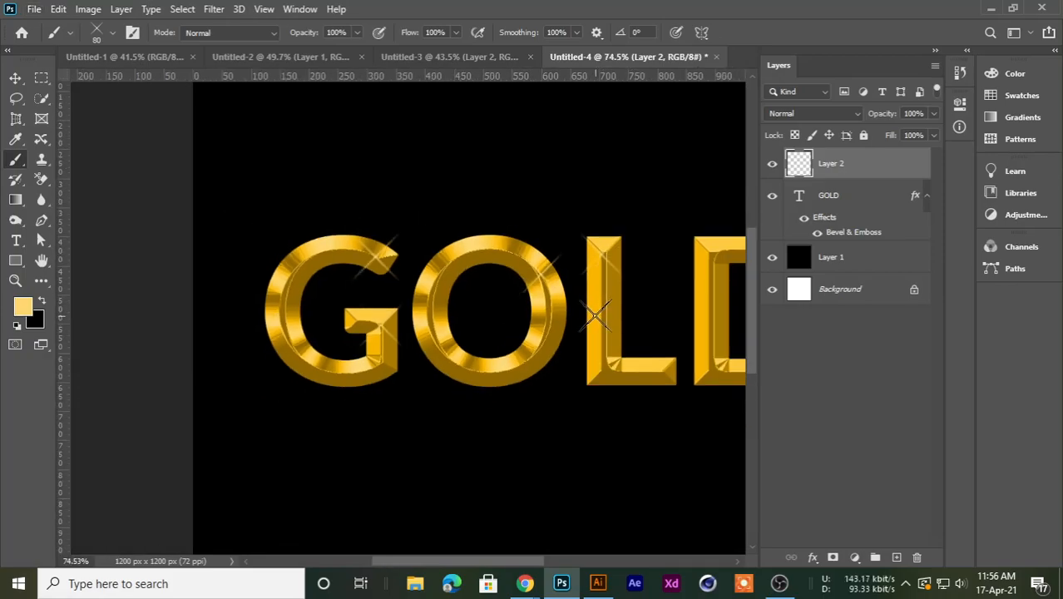
scroll(657, 295, "down", 3)
scroll(638, 311, "up", 3)
left_click_drag(688, 325, 367, 299)
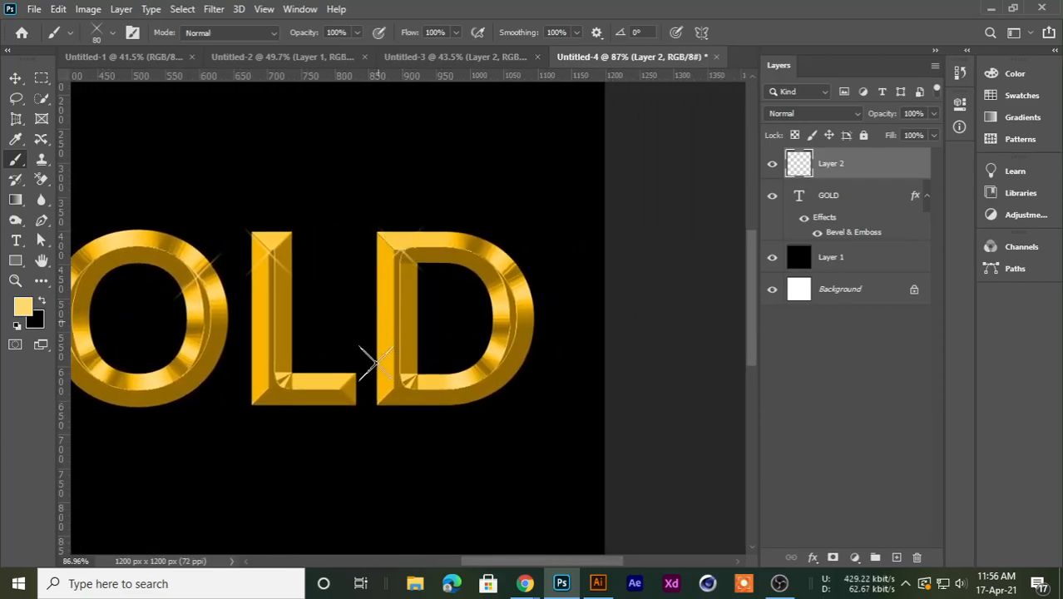
scroll(249, 451, "down", 3)
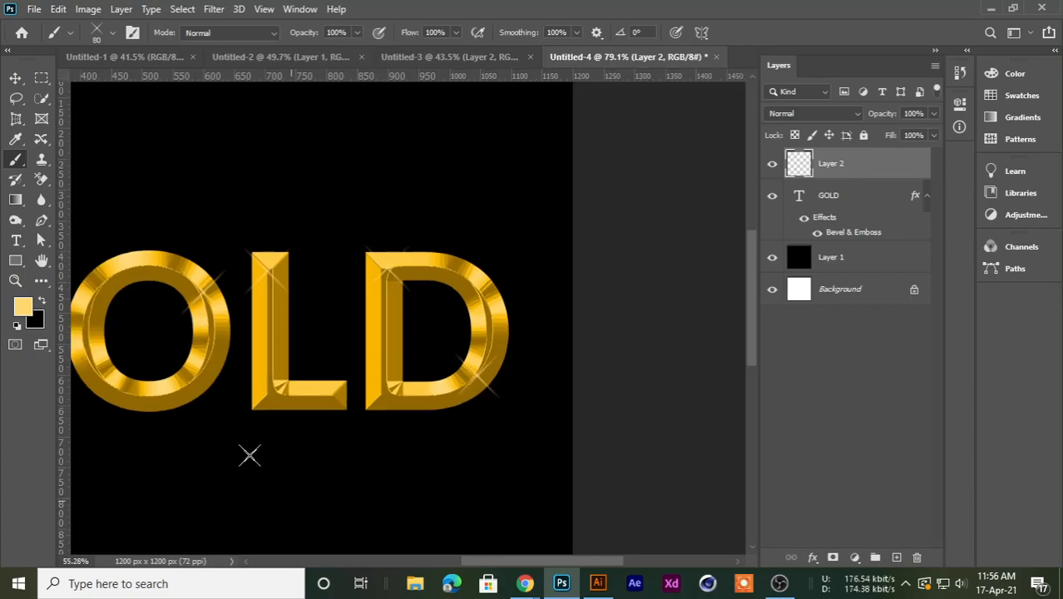
scroll(507, 419, "up", 1)
scroll(508, 424, "down", 1)
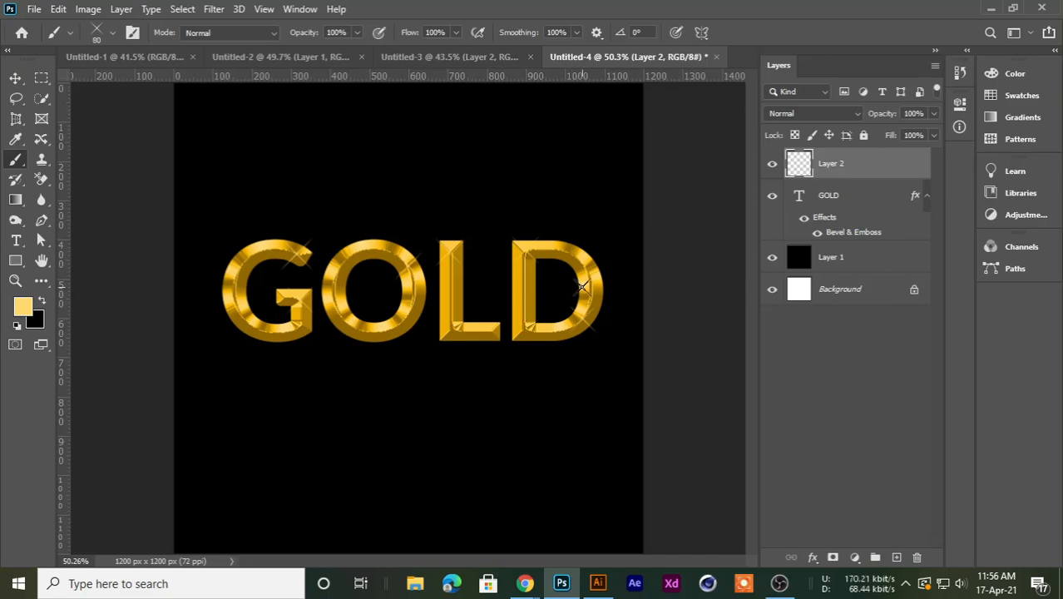
Switch to Chrome, close the satin image search tab and bring up the Google Meet call.
left_click(524, 583)
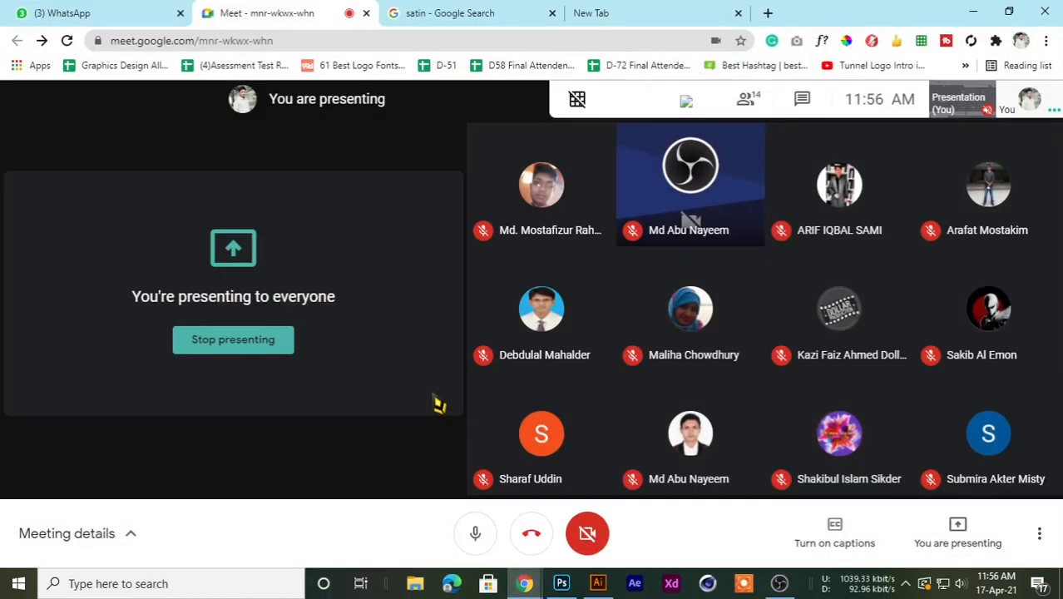
left_click(462, 14)
left_click(353, 12)
left_click(499, 11)
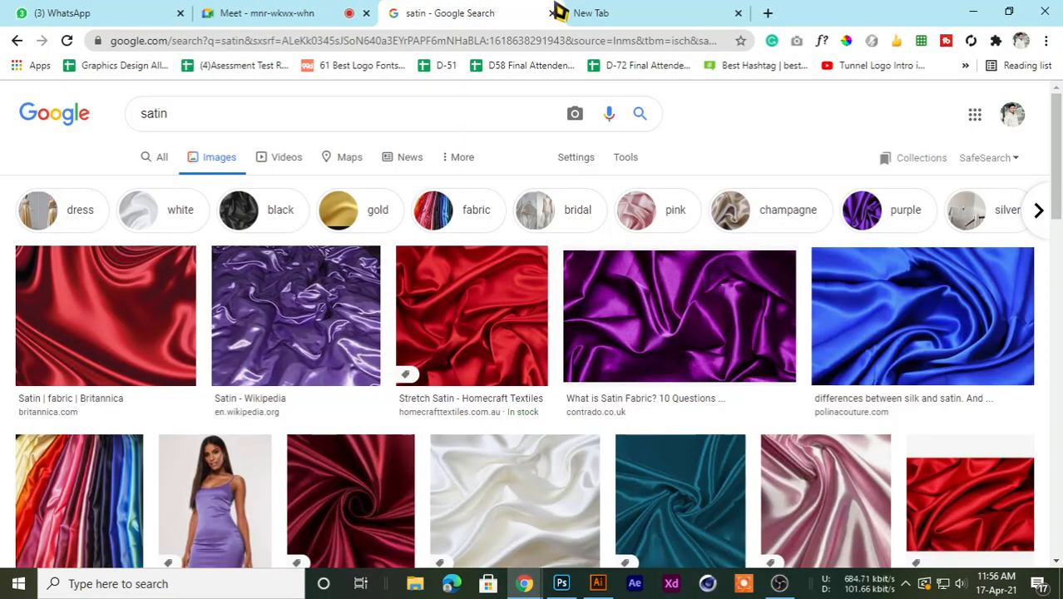
middle_click(508, 13)
left_click(285, 12)
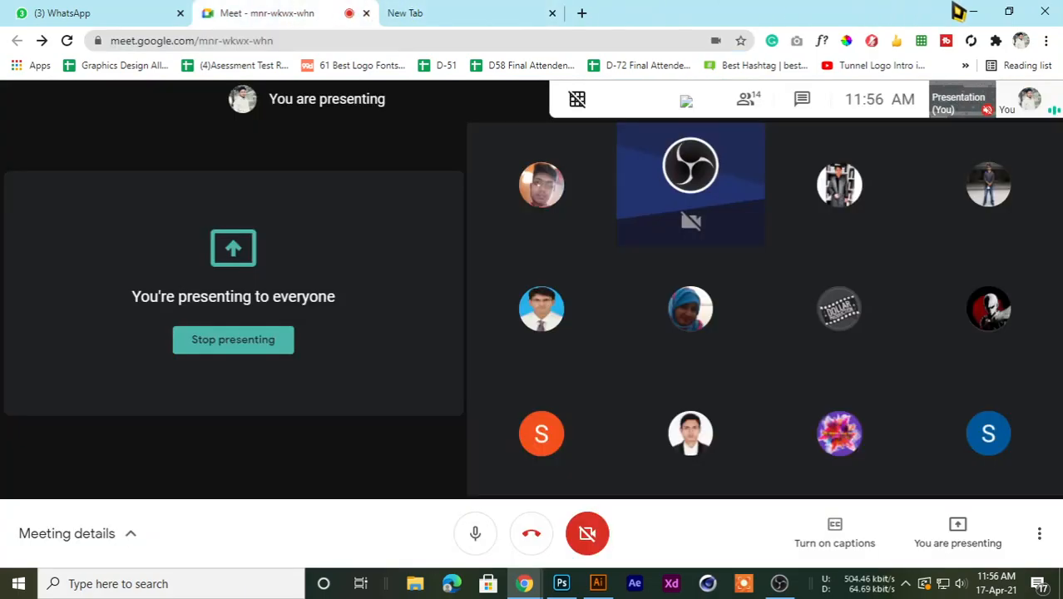
left_click(972, 12)
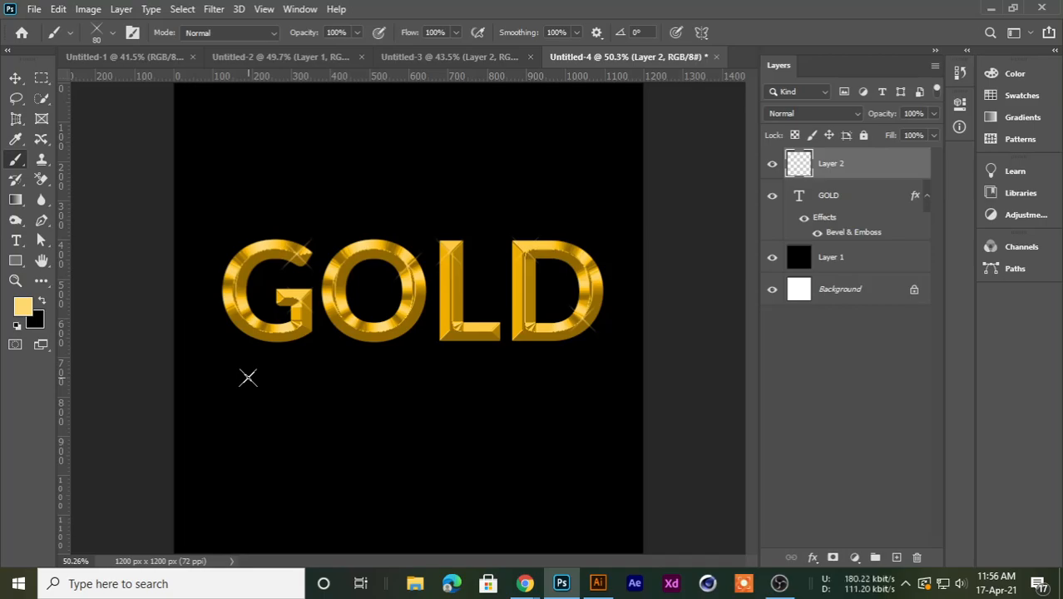
left_click(445, 539)
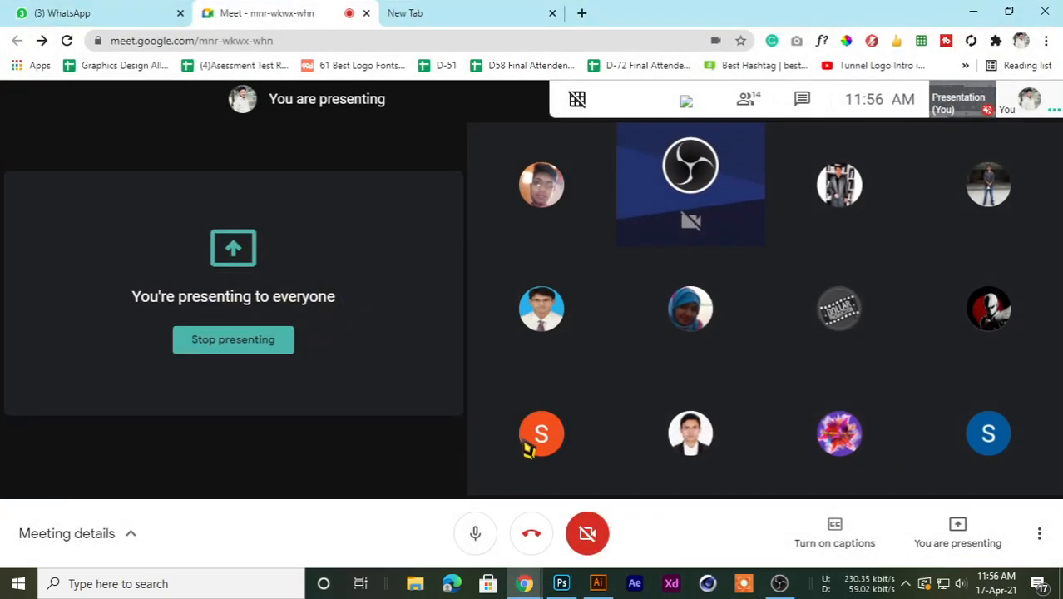
left_click(422, 13)
left_click(133, 13)
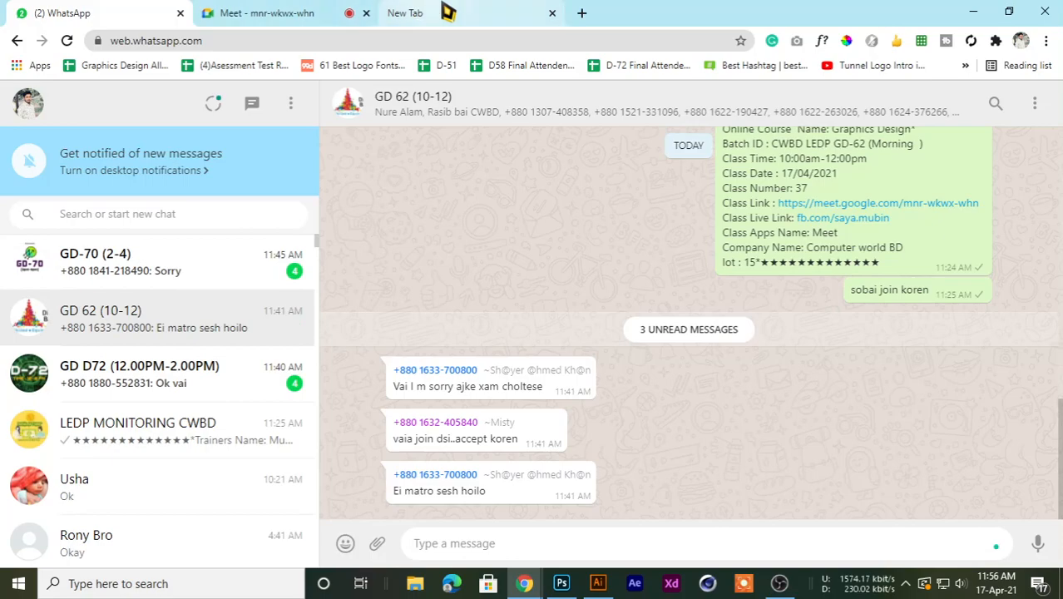
left_click(332, 10)
left_click(435, 9)
left_click(322, 9)
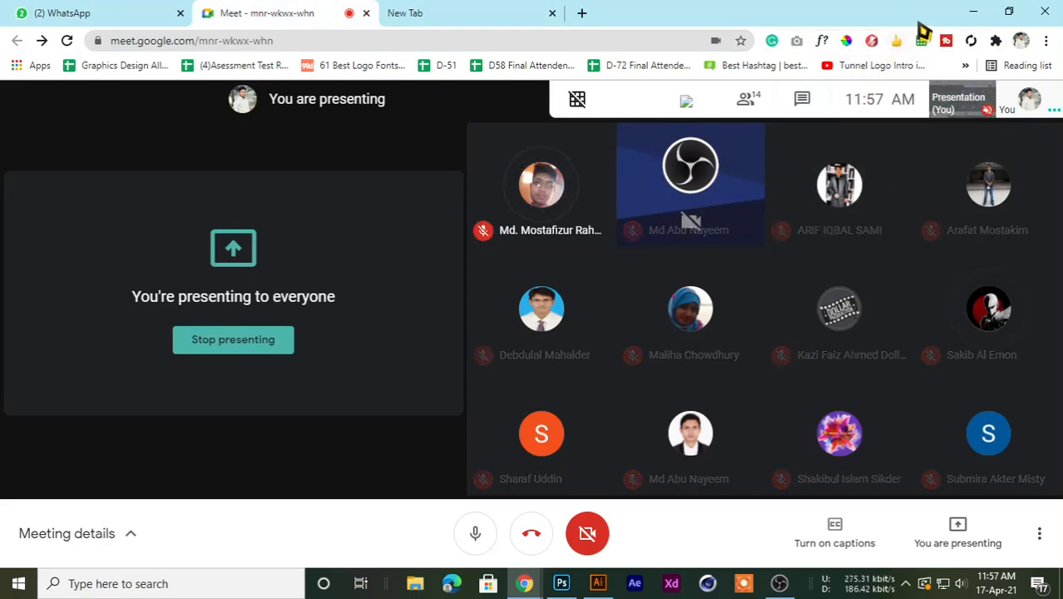
Switch to OBS to check the running recording and its audio levels, and return to the GOLD document in Photoshop.
left_click(971, 12)
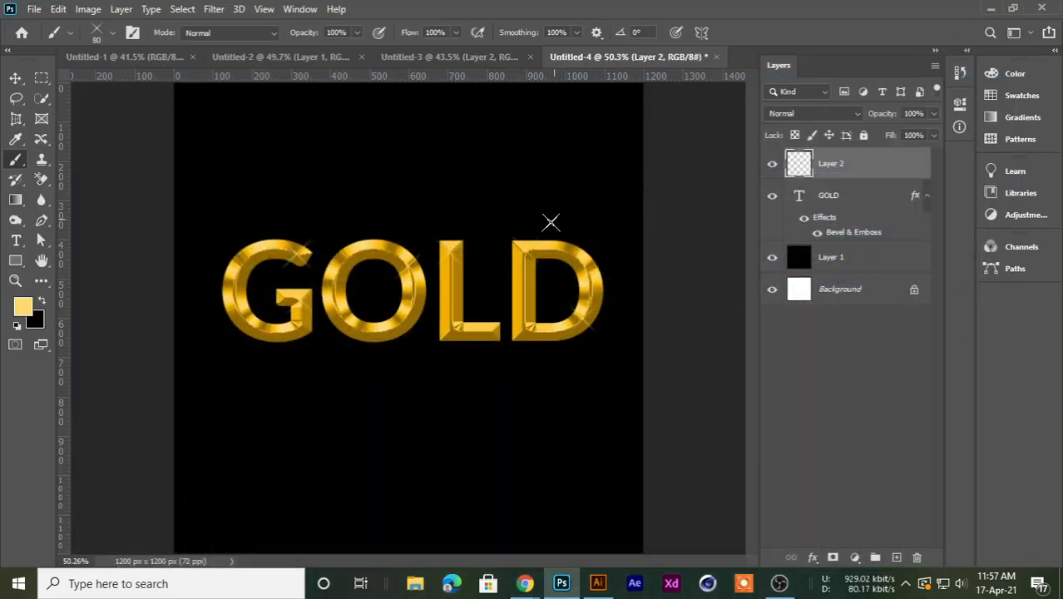
left_click(779, 583)
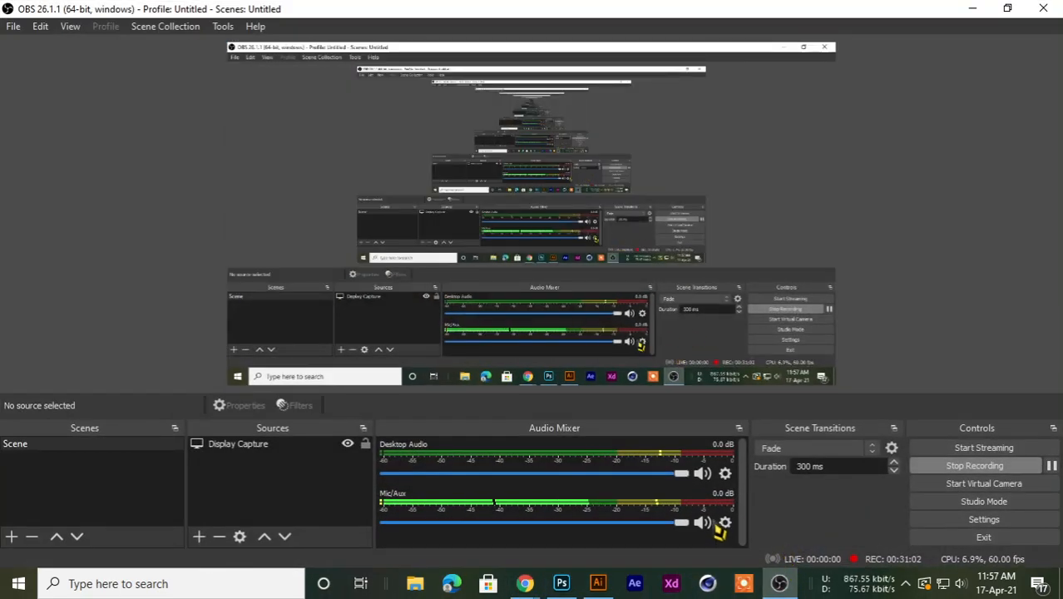
left_click(969, 10)
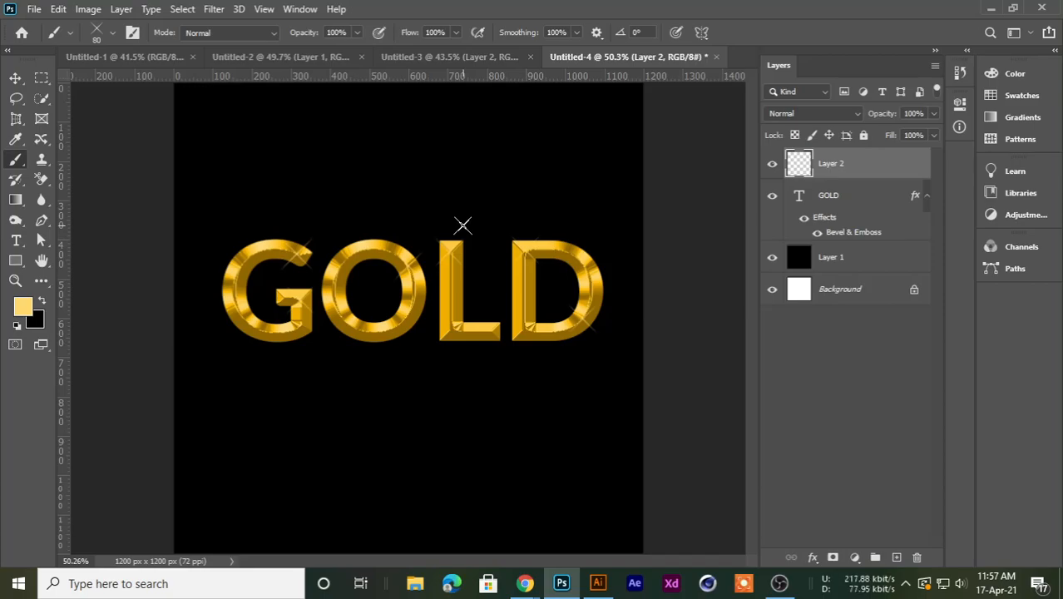
Switch back to the Google Meet call in Chrome and stop presenting the screen.
mouse_move(525, 582)
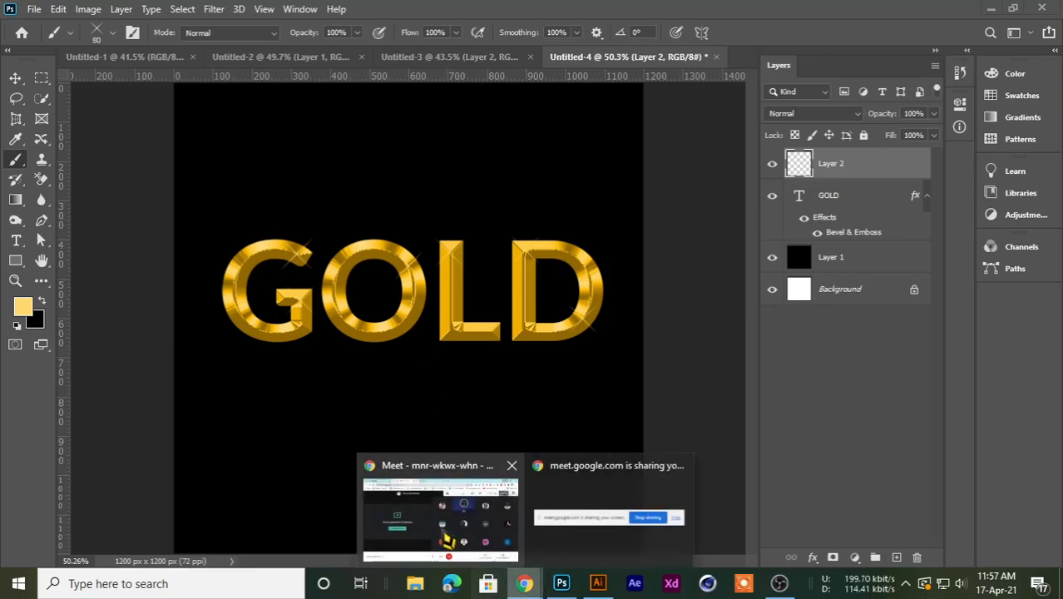
left_click(444, 531)
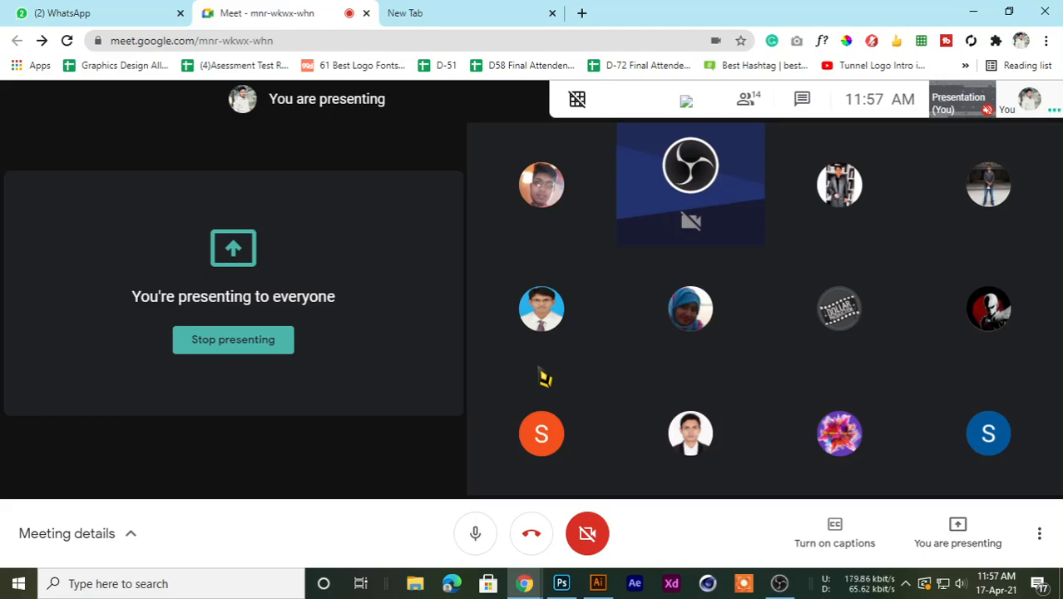
left_click(209, 350)
left_click(399, 13)
left_click(361, 15)
left_click(491, 12)
left_click(353, 13)
left_click(387, 12)
left_click(311, 11)
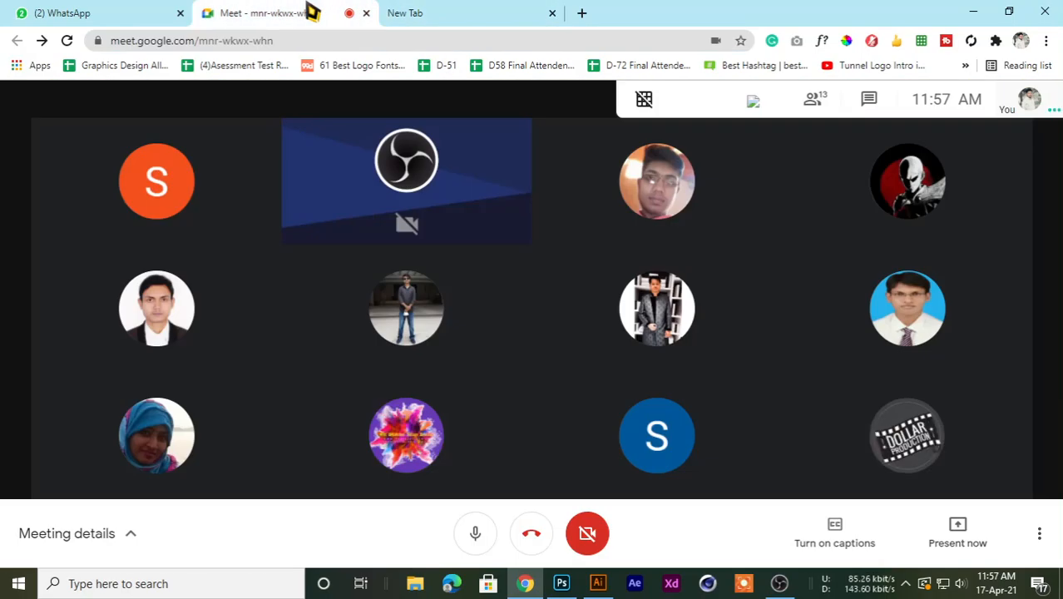
left_click(420, 12)
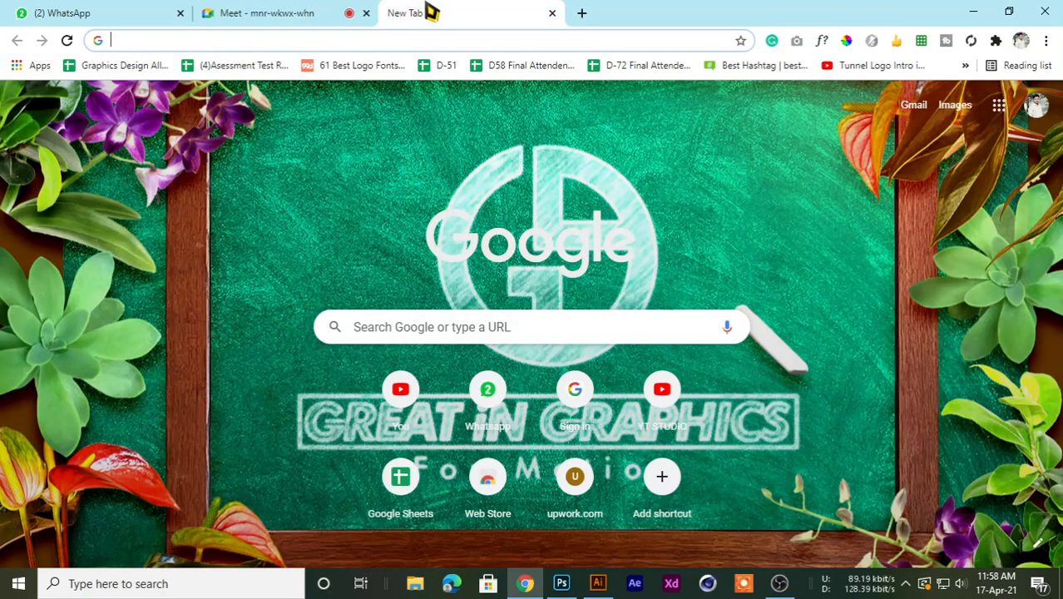
left_click(253, 12)
left_click(439, 12)
left_click(278, 13)
left_click(526, 11)
left_click(274, 13)
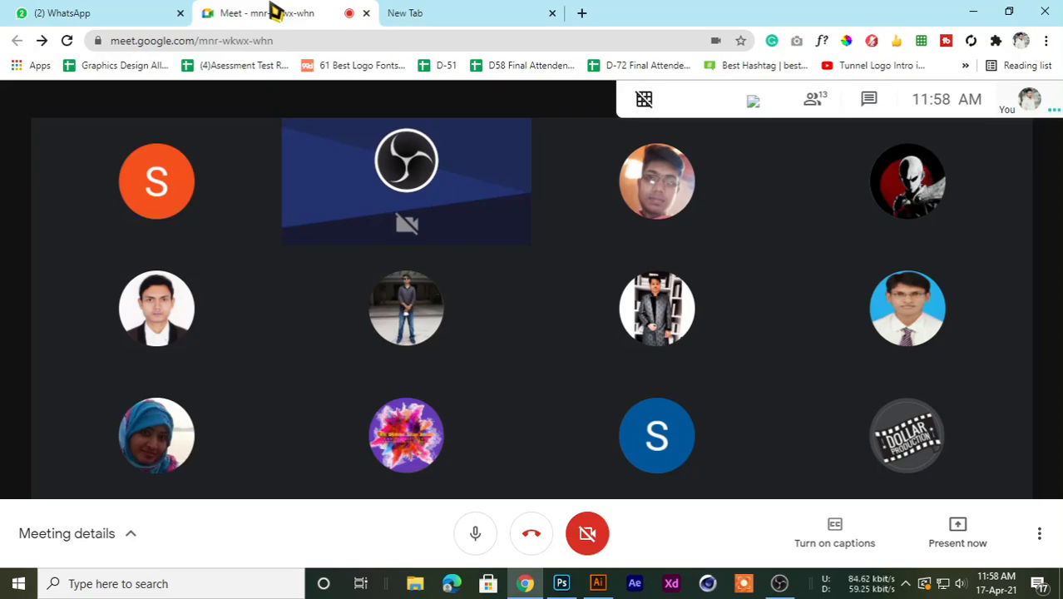
left_click(420, 11)
left_click(261, 13)
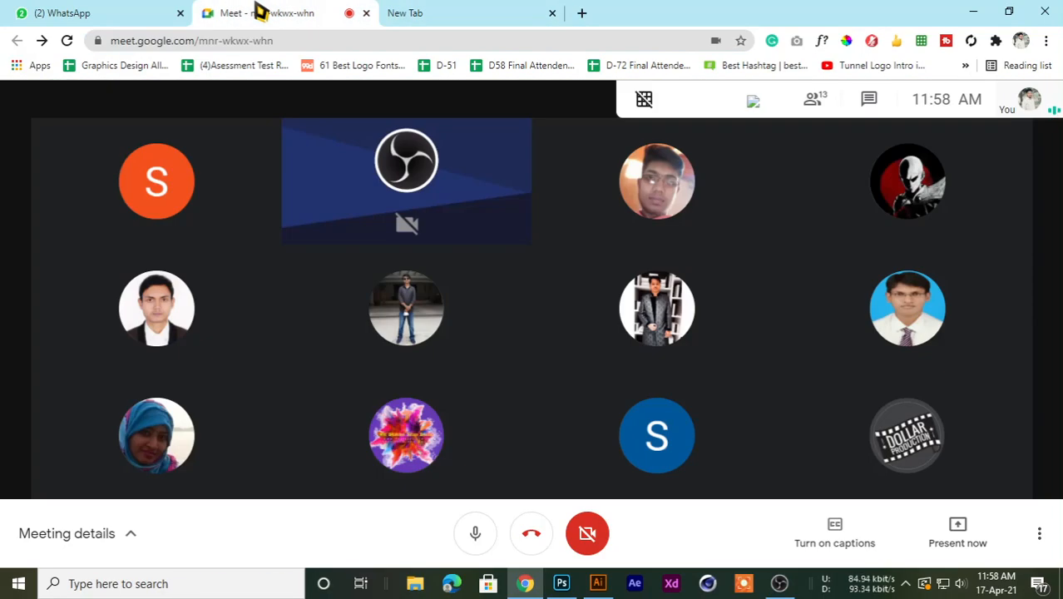
left_click(392, 12)
left_click(268, 12)
left_click(426, 12)
left_click(336, 11)
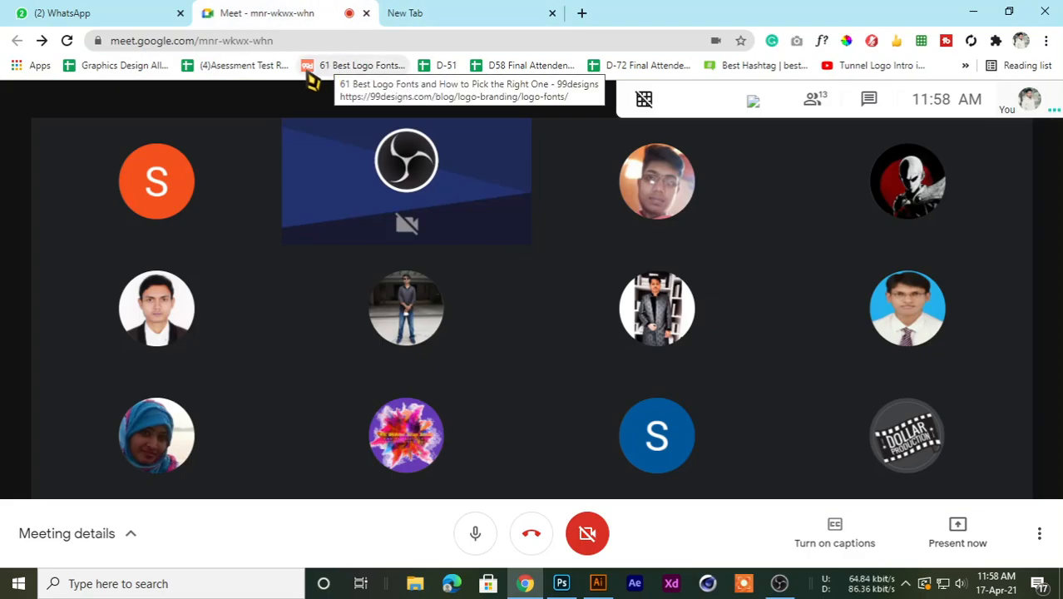
left_click(420, 13)
left_click(240, 12)
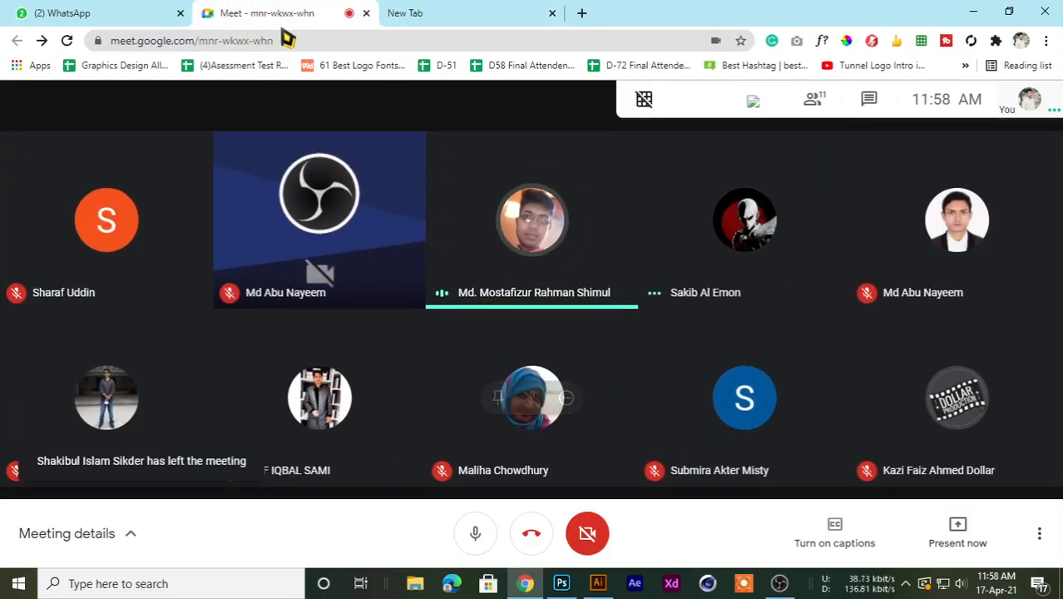